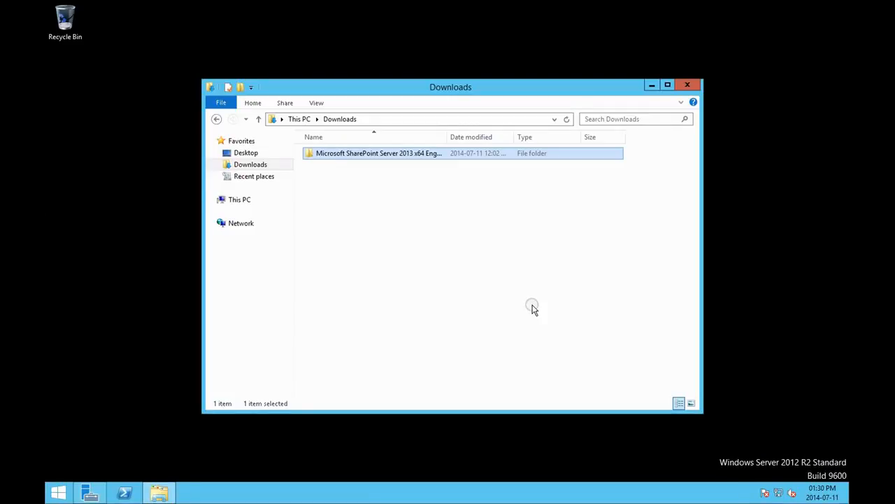
# Step: Mount the en_sharepoint_server_2013_x64_dvd_1121447 disc image from the Microsoft SharePoint Server 2013 x64 English MSDN download folder
pyautogui.moveTo(446, 137); pyautogui.dragTo(491, 138)
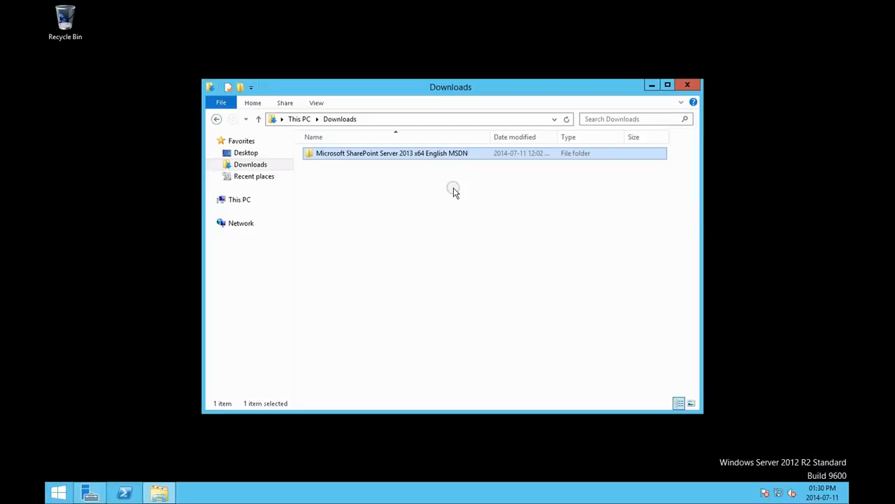
pyautogui.click(456, 203)
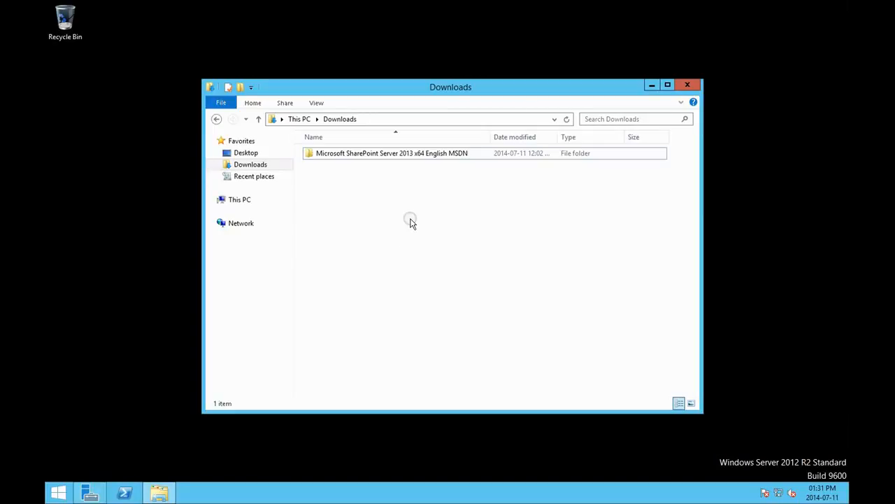
pyautogui.doubleClick(400, 157)
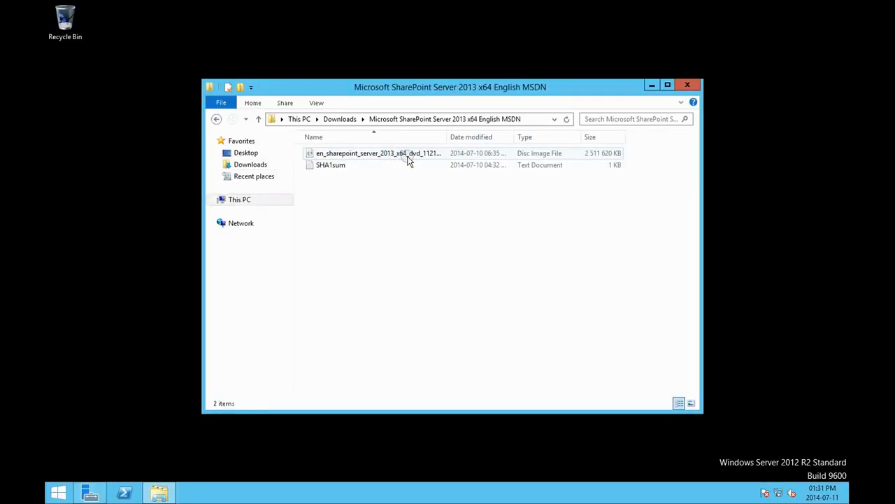
pyautogui.moveTo(446, 137); pyautogui.dragTo(476, 136)
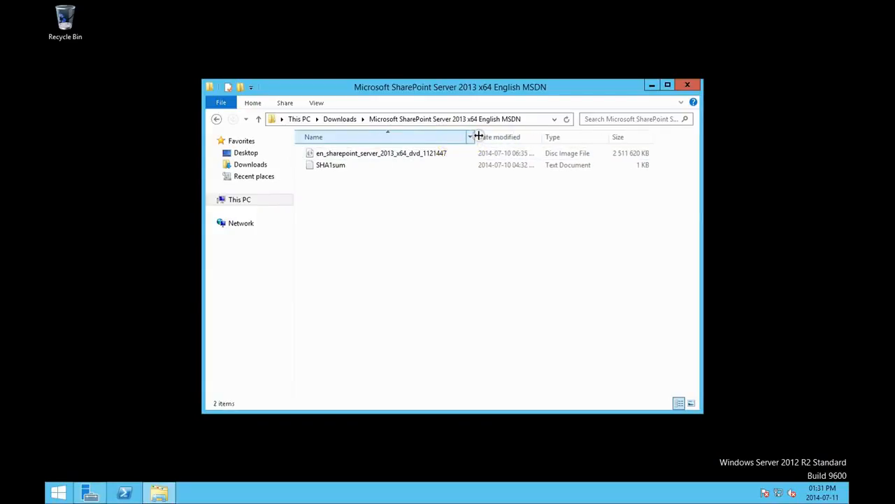
pyautogui.rightClick(424, 155)
pyautogui.click(447, 160)
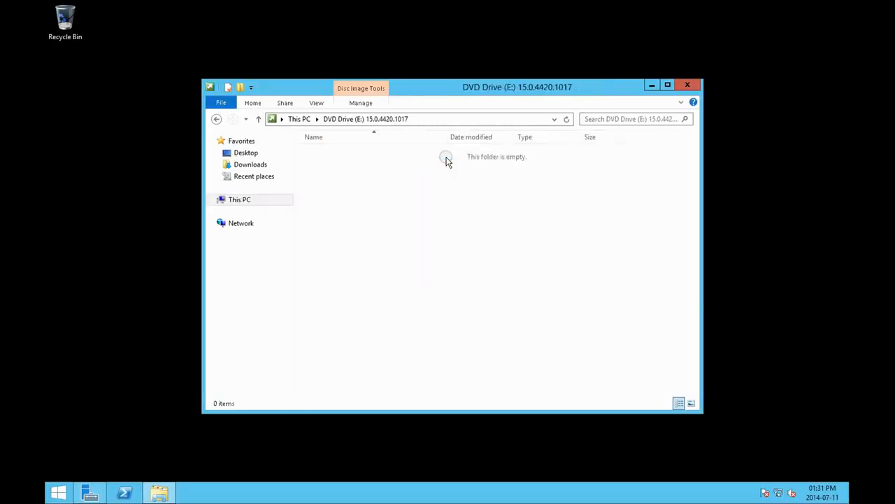
# Step: Try to install the SharePoint 2013 prerequisites with prerequisiteinstaller from the mounted disc, accepting the license terms, and close the tool
pyautogui.click(668, 85)
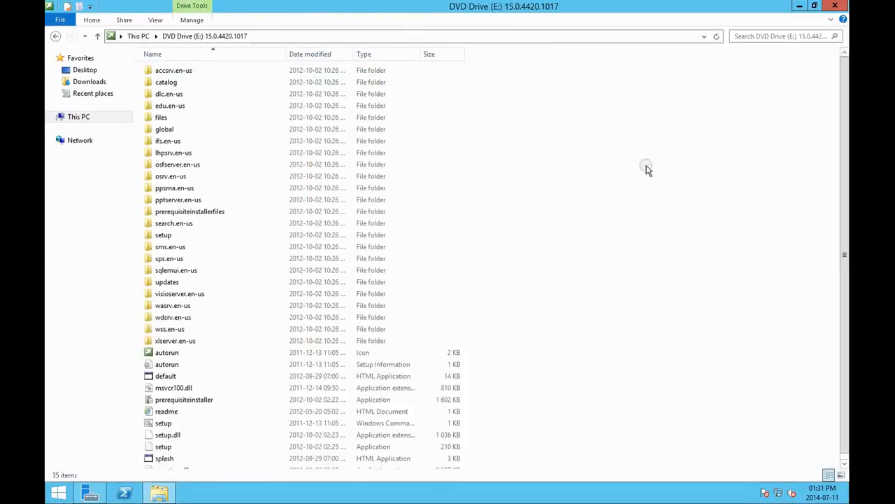
pyautogui.scroll(-1, 627, 195)
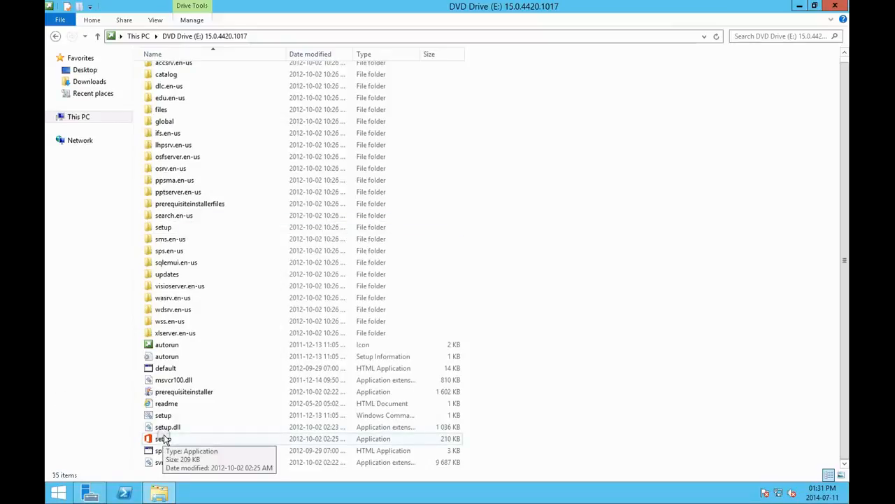
pyautogui.doubleClick(185, 396)
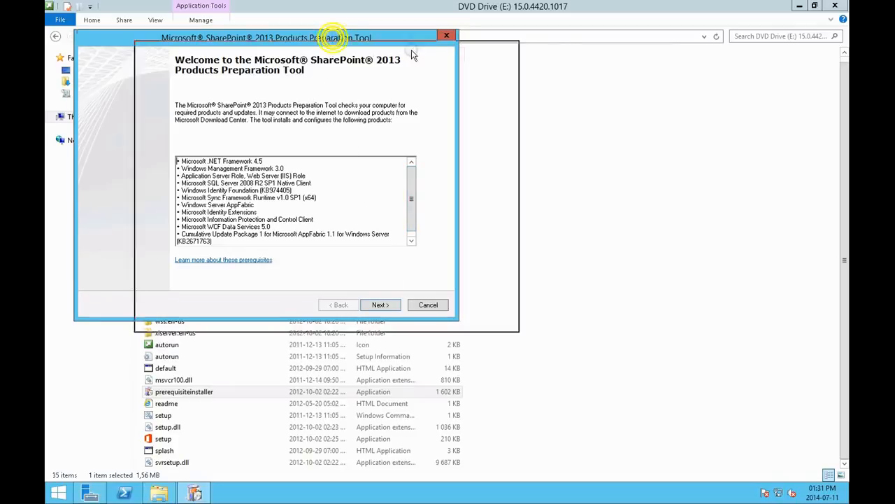
pyautogui.moveTo(336, 35); pyautogui.dragTo(440, 48)
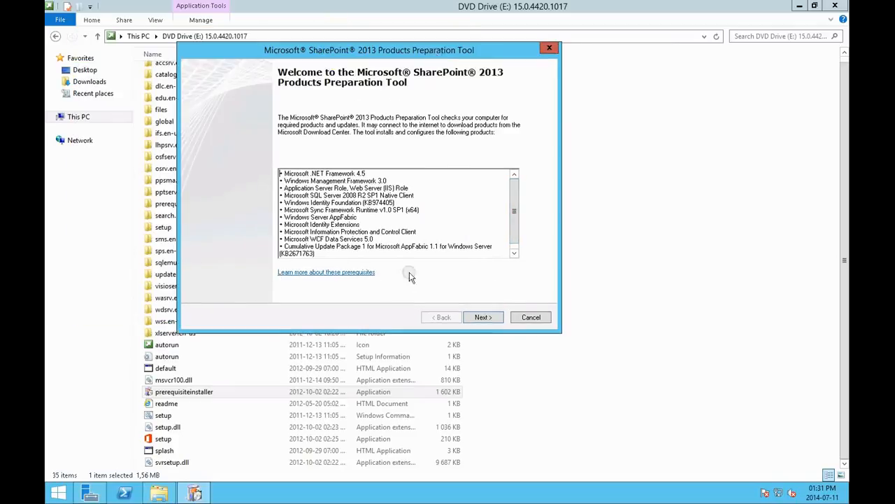
pyautogui.click(492, 319)
pyautogui.click(320, 291)
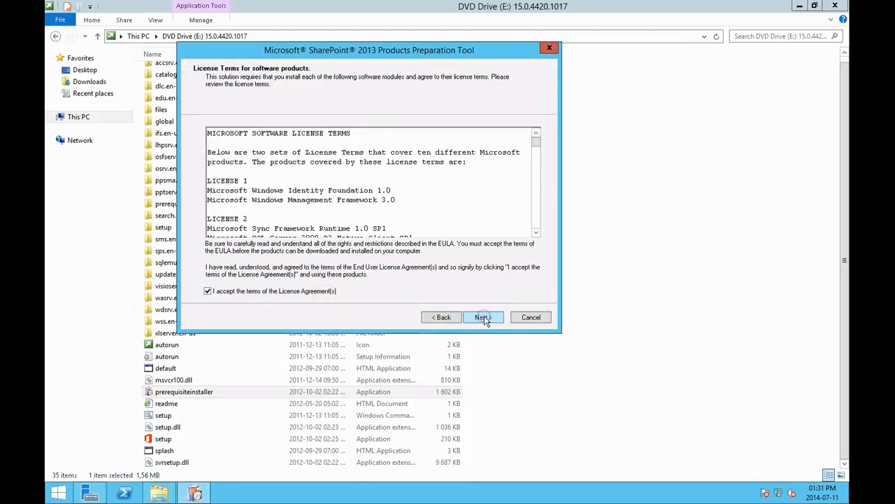
pyautogui.click(535, 145)
pyautogui.moveTo(536, 151); pyautogui.dragTo(529, 110)
pyautogui.click(483, 317)
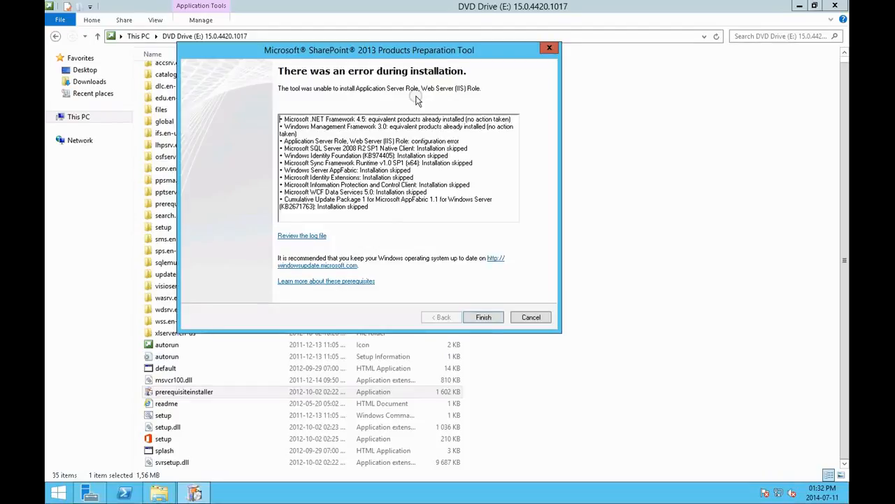
pyautogui.click(485, 318)
# Step: Try running prerequisiteinstaller as administrator, accept the license terms, and finish the preparation tool
pyautogui.rightClick(200, 391)
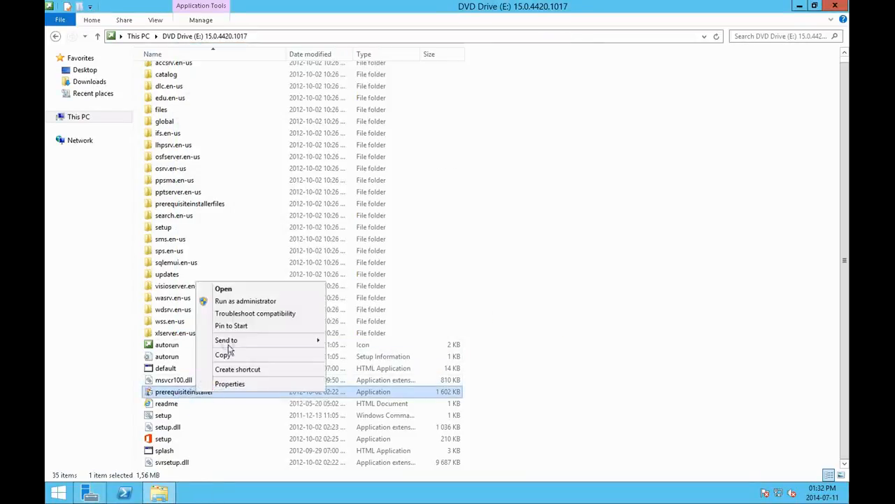
pyautogui.click(241, 301)
pyautogui.click(395, 319)
pyautogui.click(203, 295)
pyautogui.click(394, 319)
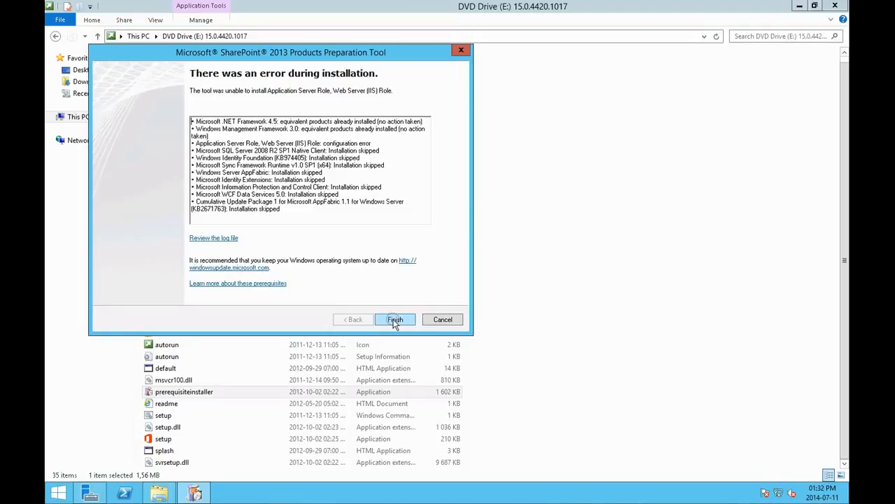
pyautogui.click(395, 319)
# Step: Switch to Server Manager and start adding roles and features as a role-based installation on the Sharepoint-Matrix server
pyautogui.click(90, 493)
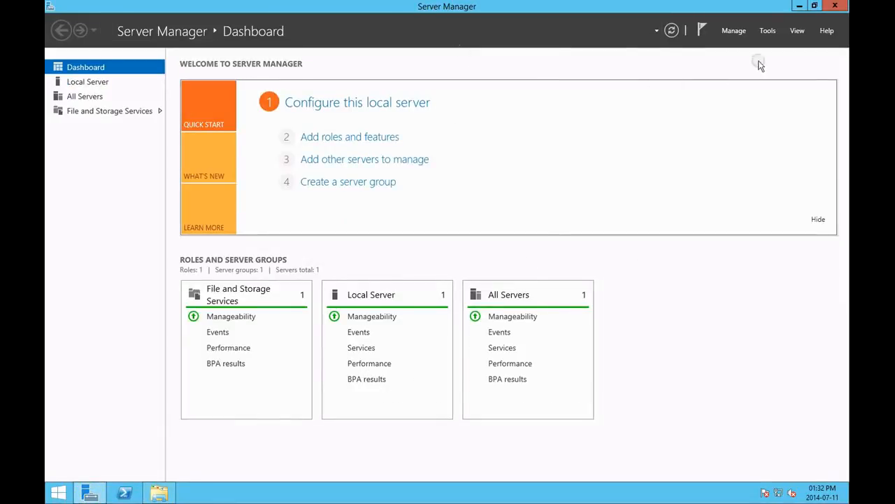
pyautogui.click(396, 137)
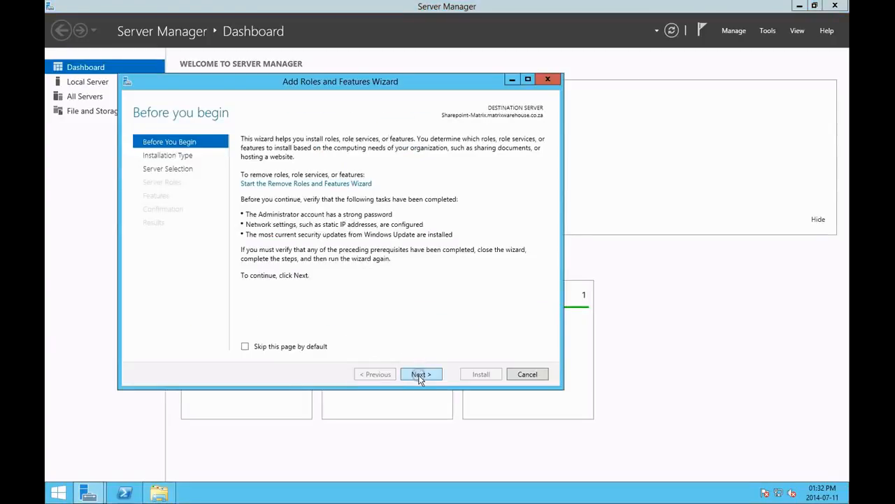
pyautogui.click(418, 374)
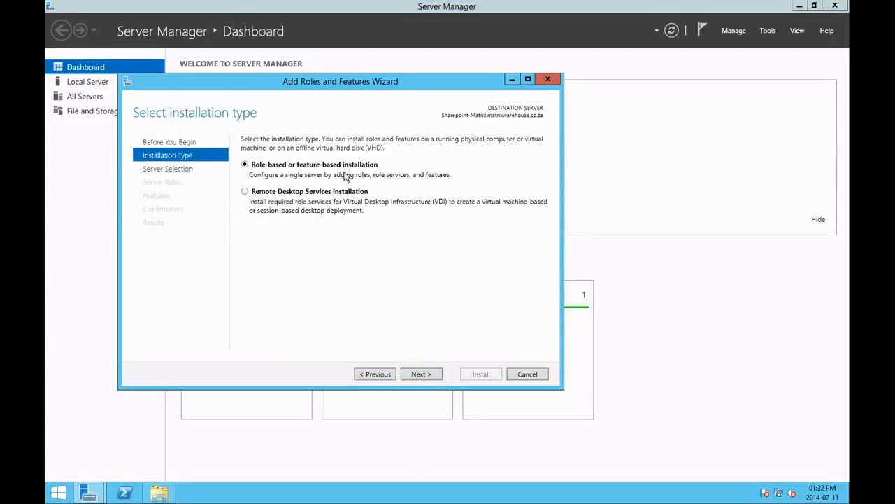
pyautogui.click(418, 372)
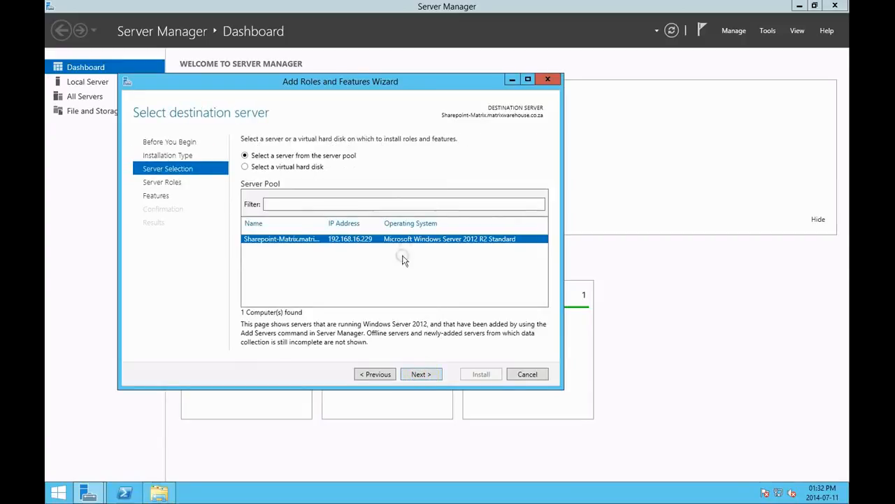
pyautogui.click(424, 374)
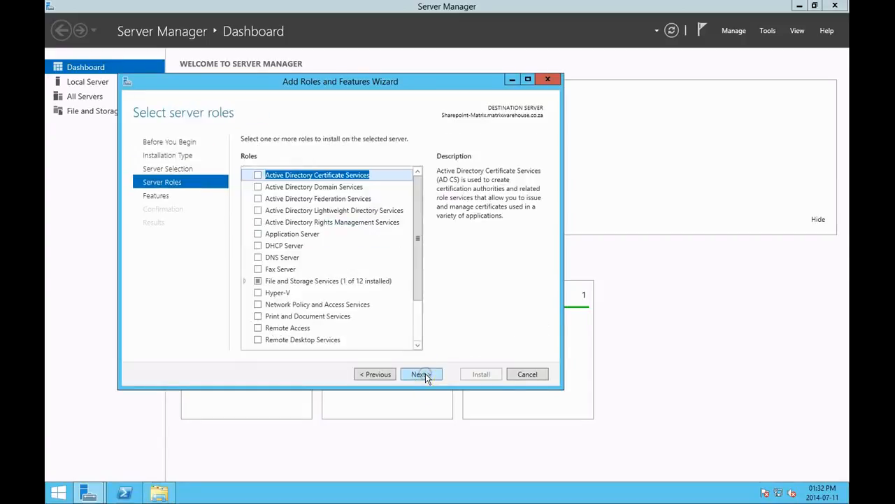
# Step: Select the Web Server (IIS) role including its required management tools
pyautogui.moveTo(417, 202); pyautogui.dragTo(419, 249)
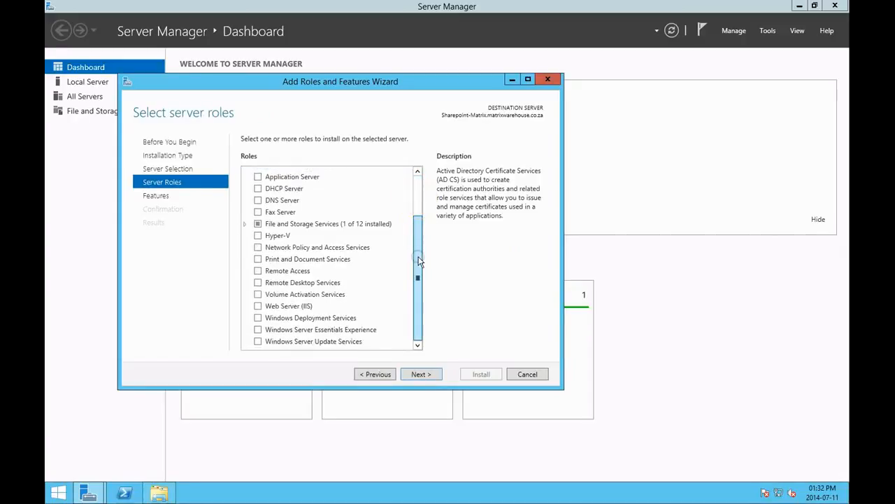
pyautogui.click(259, 307)
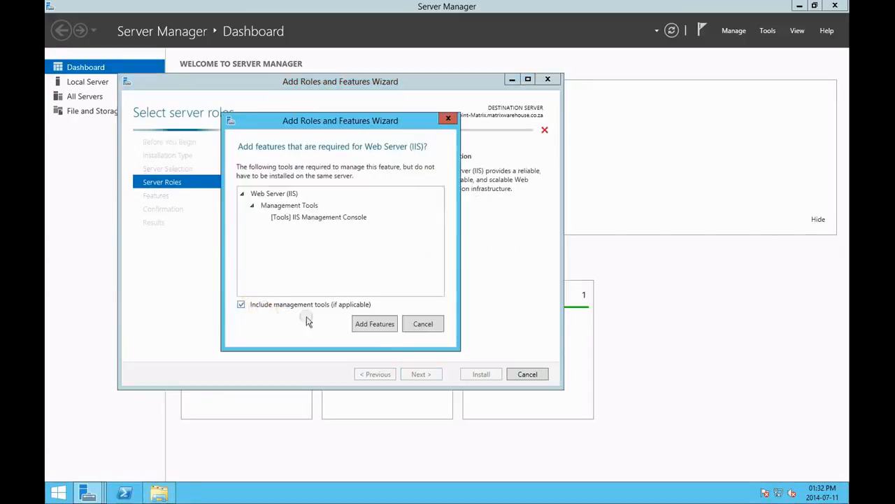
pyautogui.click(369, 324)
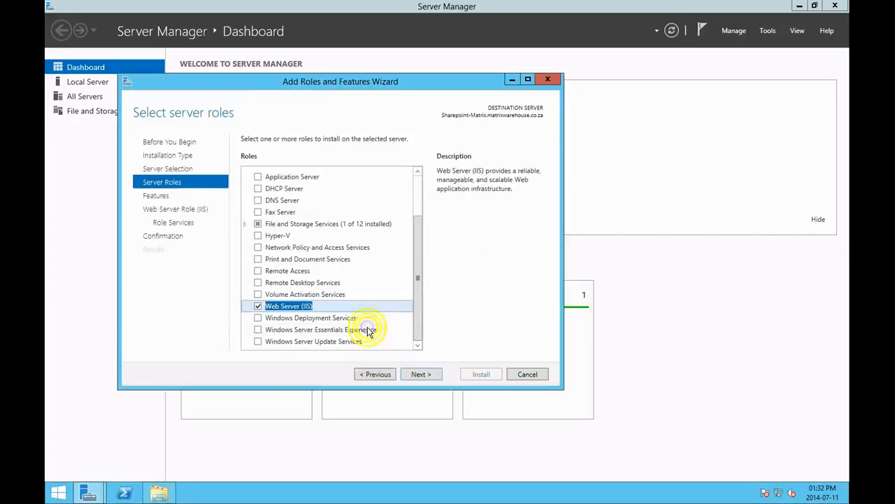
pyautogui.click(416, 376)
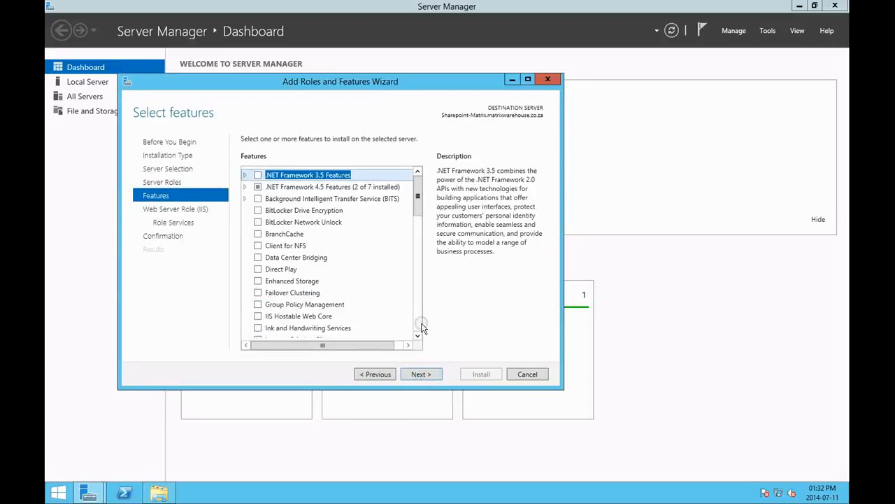
# Step: Keep the default features and IIS role services, and install the Web Server (IIS) role
pyautogui.click(430, 375)
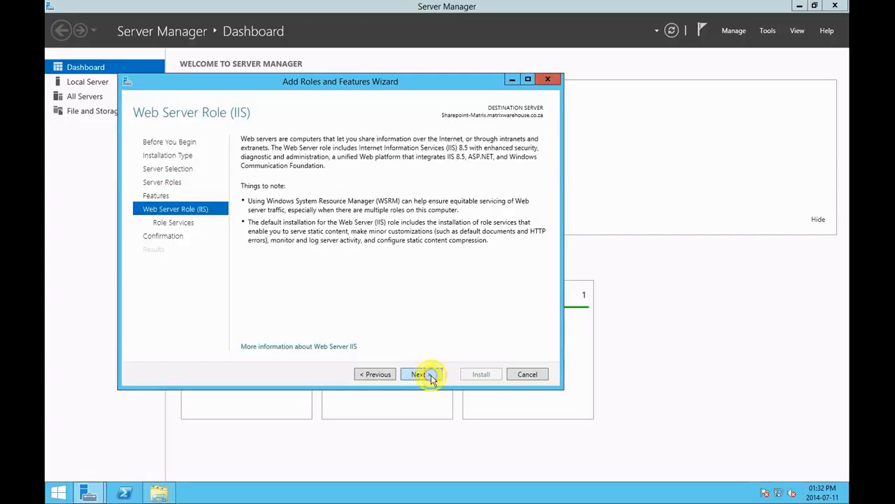
pyautogui.click(431, 375)
pyautogui.click(431, 375)
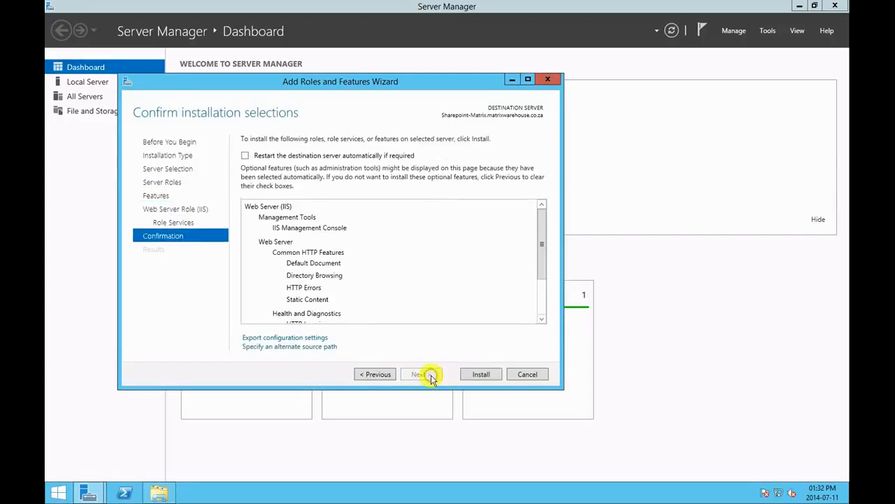
pyautogui.click(477, 374)
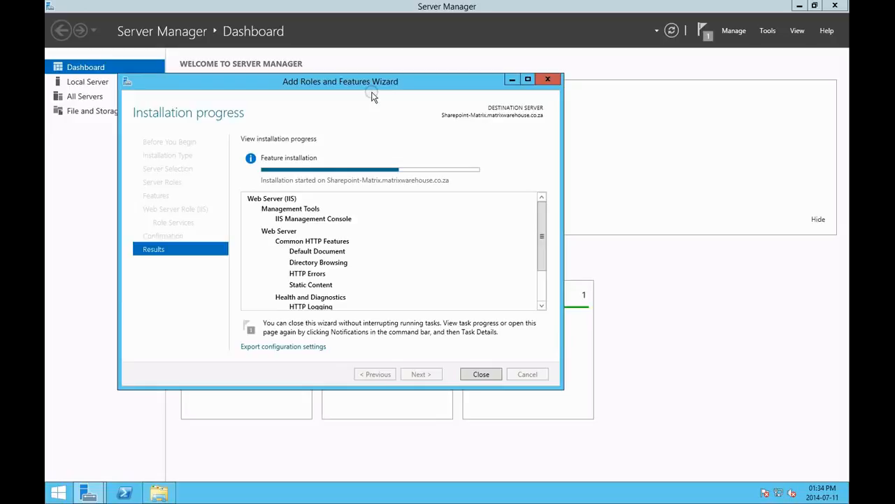
# Step: Close the Add Roles and Features Wizard and dismiss the feature installation notification in Server Manager
pyautogui.moveTo(416, 87); pyautogui.dragTo(473, 106)
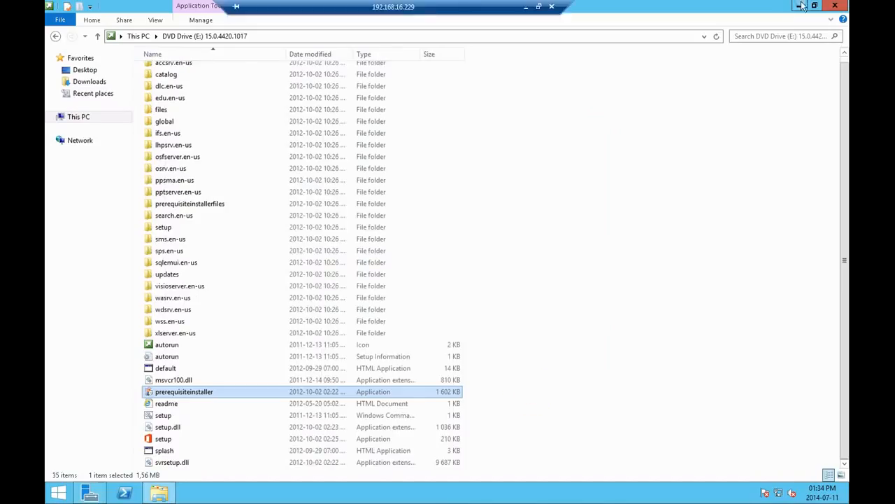
pyautogui.click(802, 6)
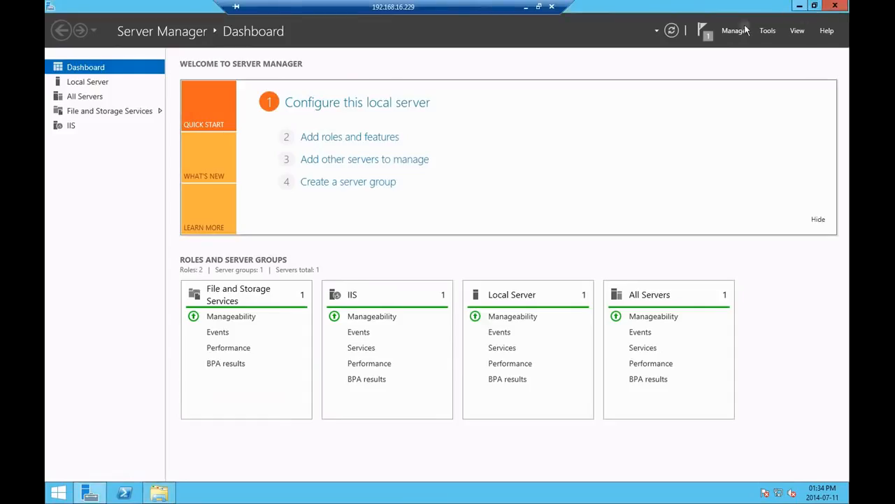
pyautogui.click(704, 31)
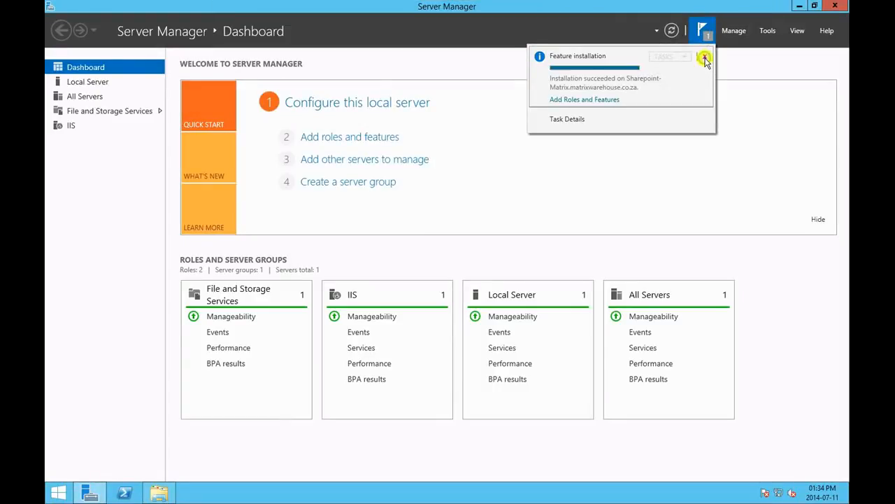
pyautogui.click(706, 59)
# Step: Switch back to File Explorer and try prerequisiteinstaller again, accepting the license terms and finishing the tool
pyautogui.click(160, 493)
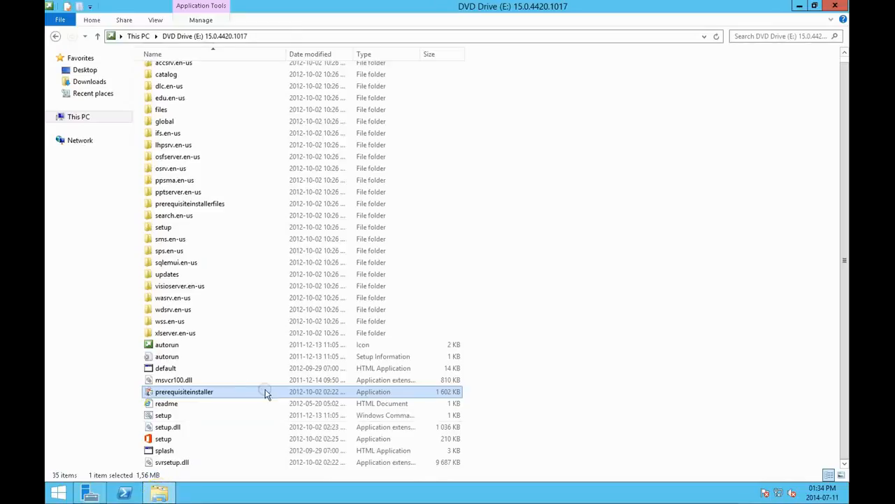
pyautogui.doubleClick(206, 393)
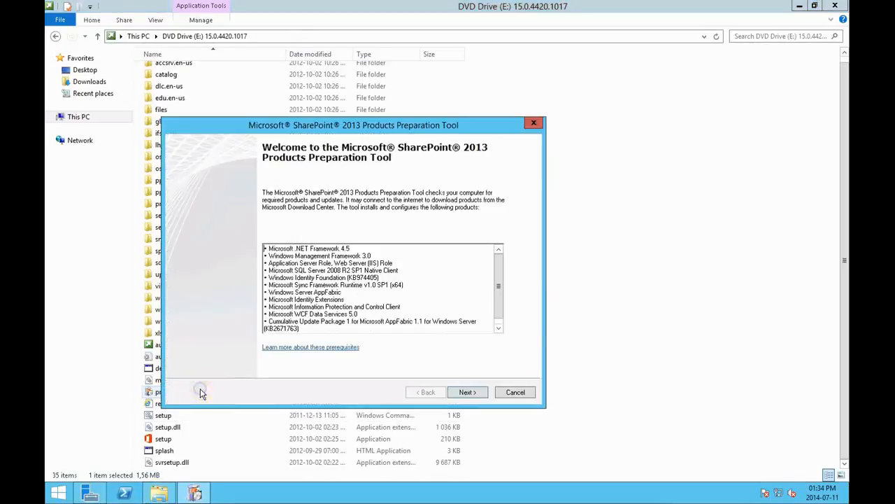
pyautogui.click(465, 392)
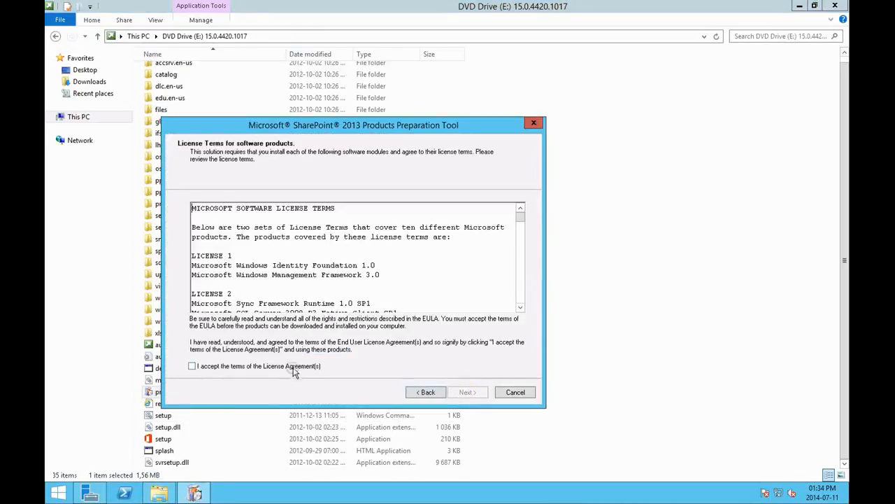
pyautogui.click(292, 366)
pyautogui.click(480, 394)
pyautogui.click(471, 391)
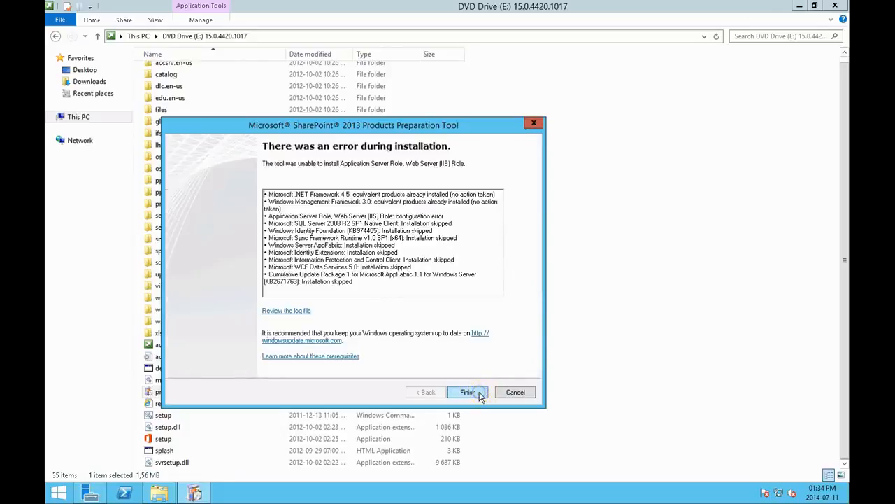
# Step: Relaunch prerequisiteinstaller, accept the license agreement, and retry the SharePoint 2013 prerequisites installation
pyautogui.doubleClick(231, 393)
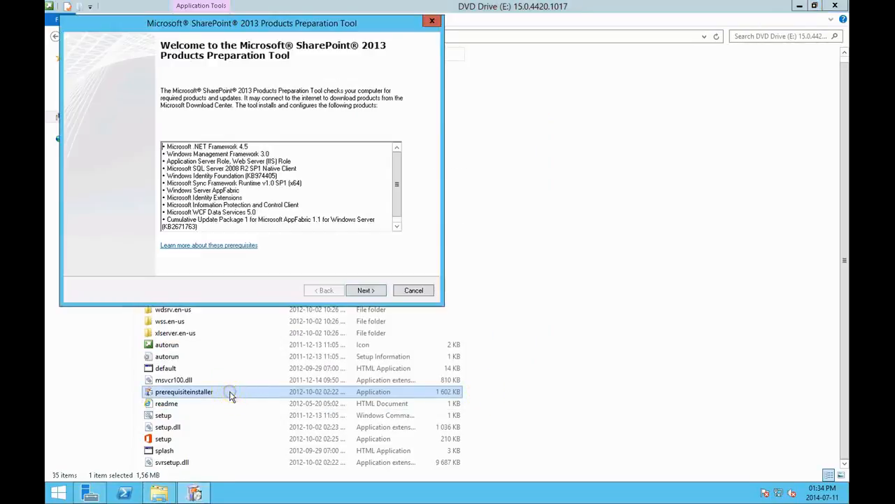
pyautogui.click(366, 292)
pyautogui.click(101, 265)
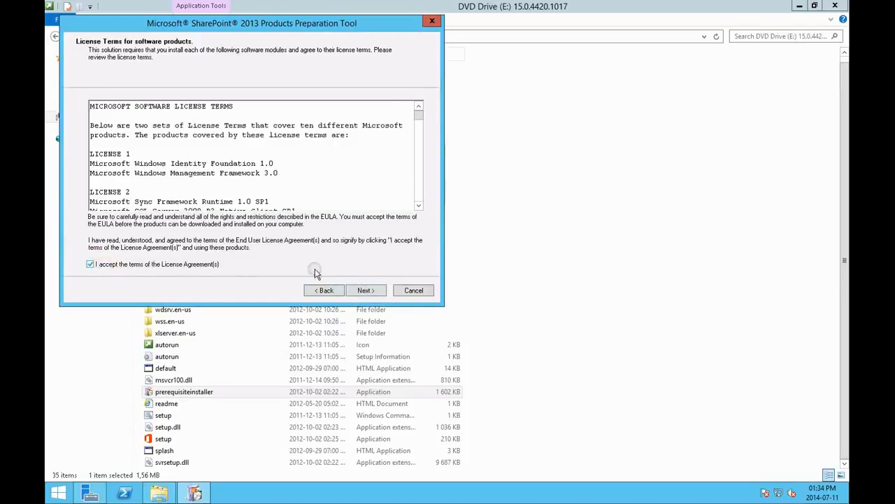
pyautogui.click(363, 293)
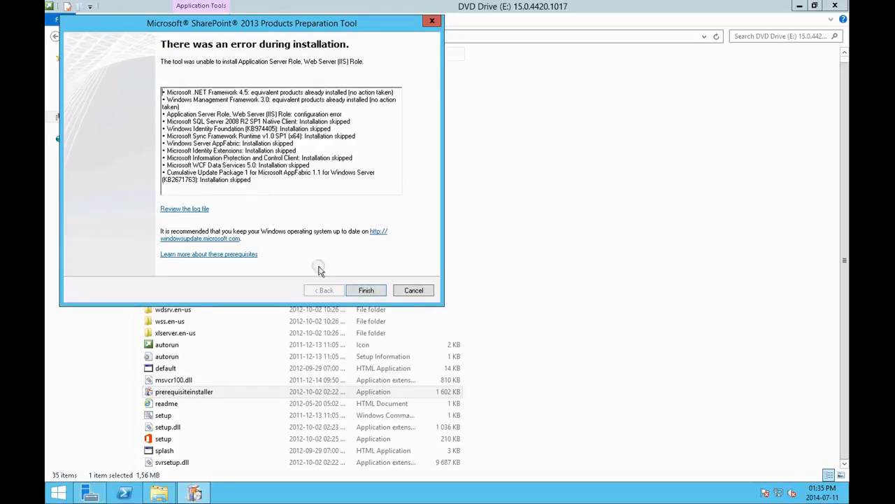
# Step: Finish the SharePoint 2013 Products Preparation Tool and run the SharePoint setup application from the DVD folder
pyautogui.click(365, 291)
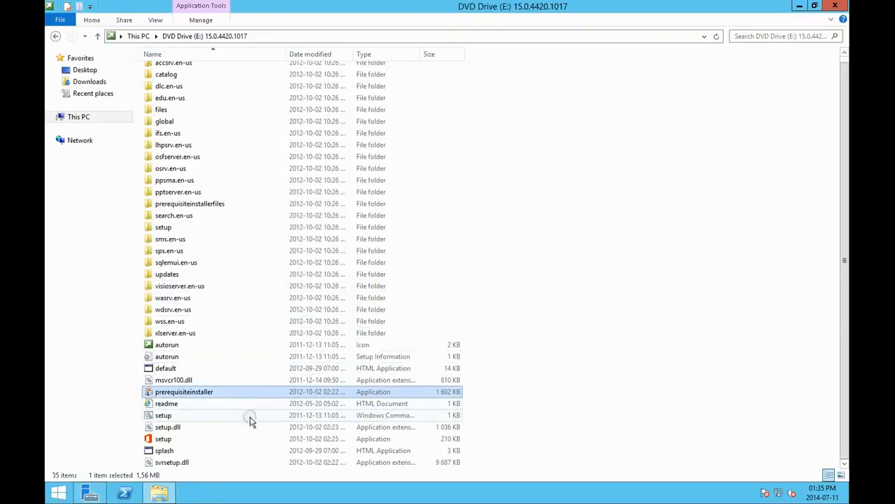
pyautogui.doubleClick(213, 441)
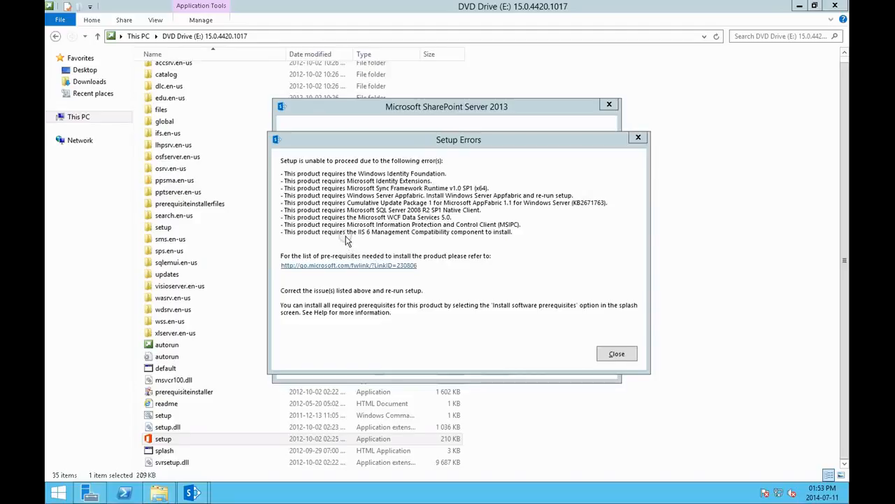
# Step: Open the prerequisites list link from the Setup Errors dialog and close the duplicate browser window
pyautogui.click(341, 267)
pyautogui.click(342, 269)
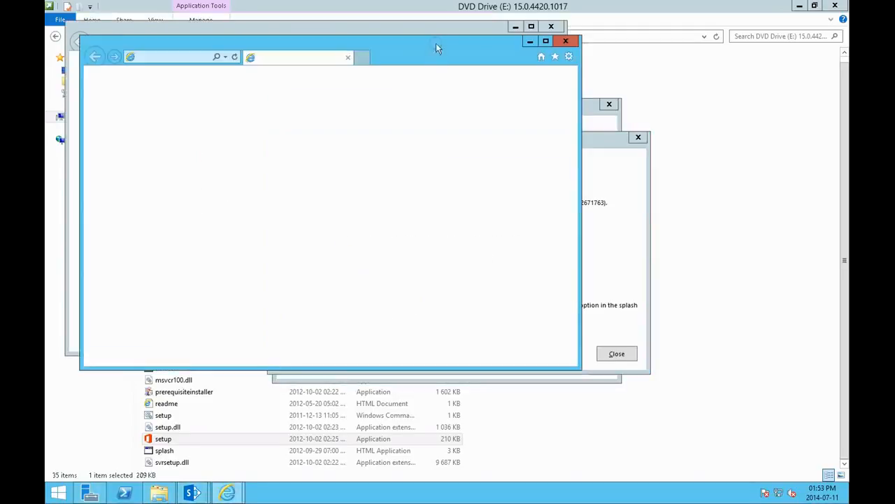
pyautogui.click(557, 28)
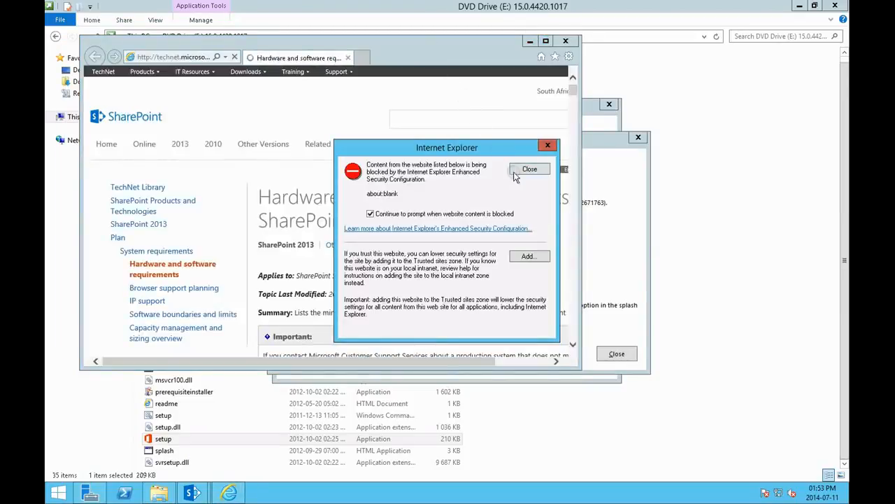
pyautogui.click(529, 256)
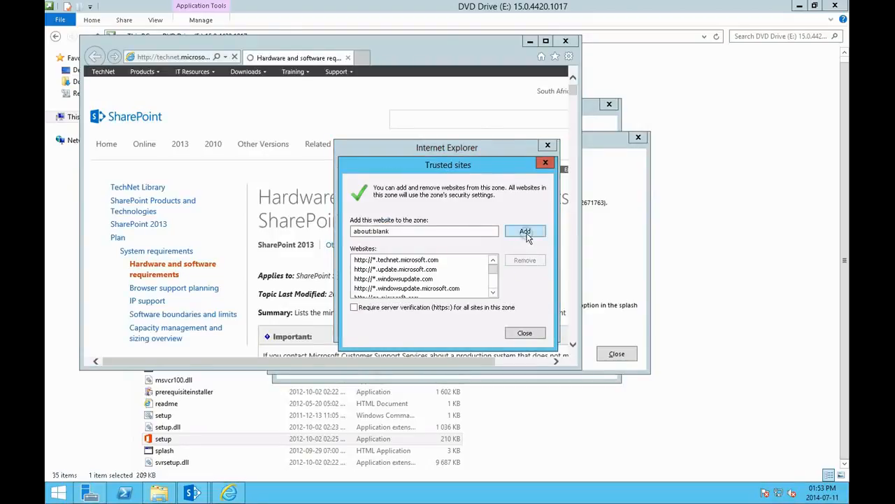
pyautogui.click(526, 232)
pyautogui.click(525, 333)
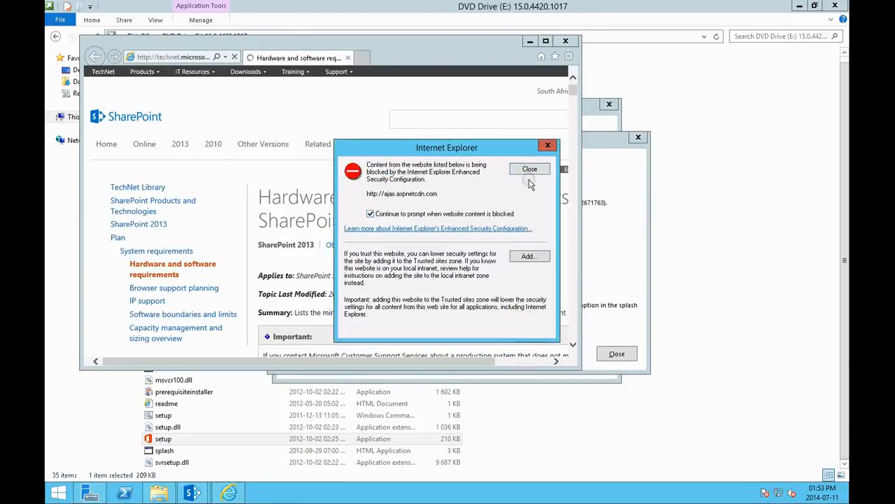
pyautogui.click(528, 256)
pyautogui.click(522, 230)
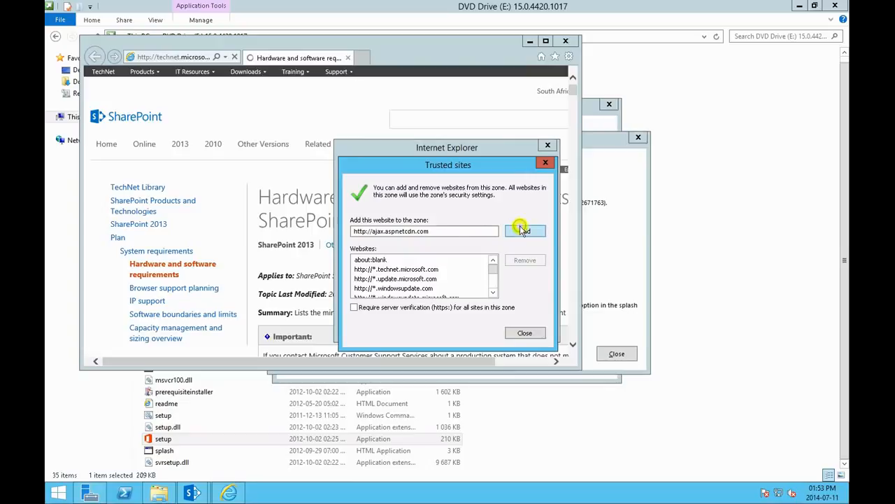
pyautogui.click(525, 333)
pyautogui.click(524, 258)
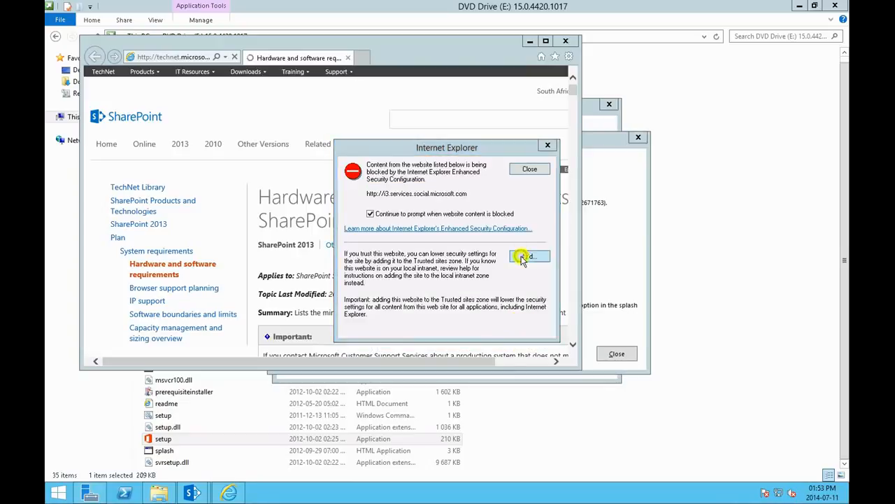
pyautogui.click(523, 333)
pyautogui.click(529, 257)
pyautogui.click(525, 231)
pyautogui.click(525, 332)
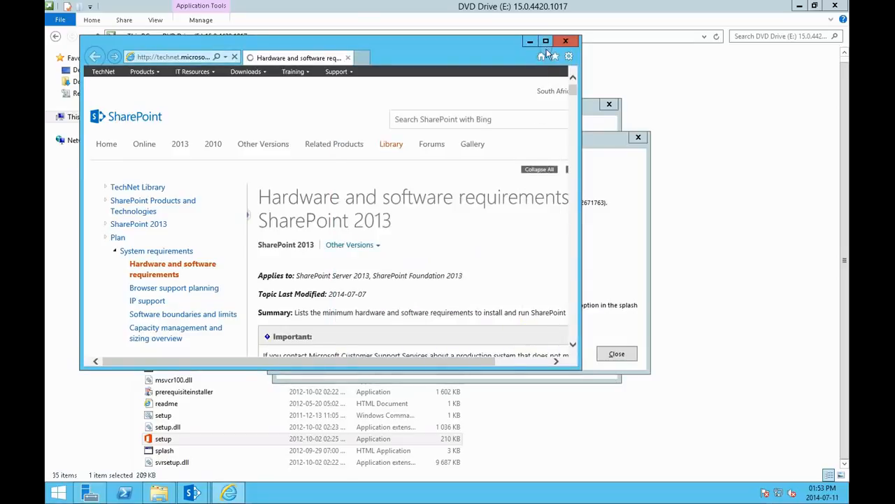
pyautogui.click(525, 257)
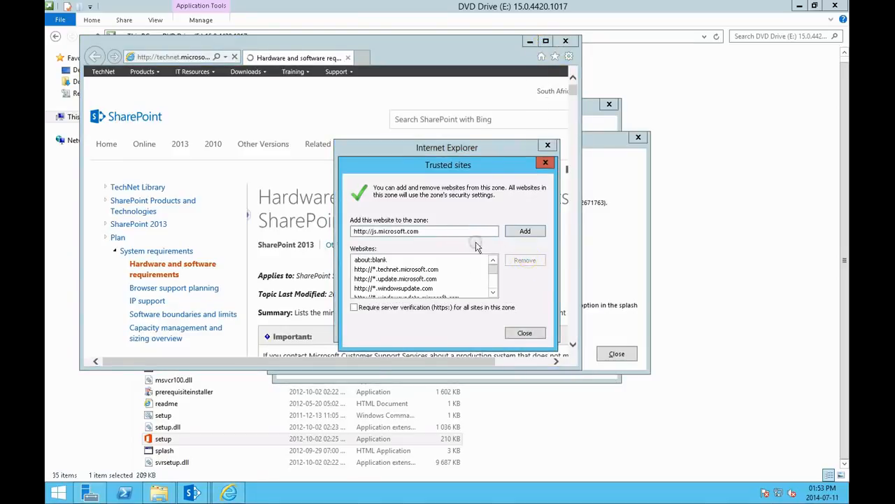
pyautogui.click(525, 231)
pyautogui.click(525, 332)
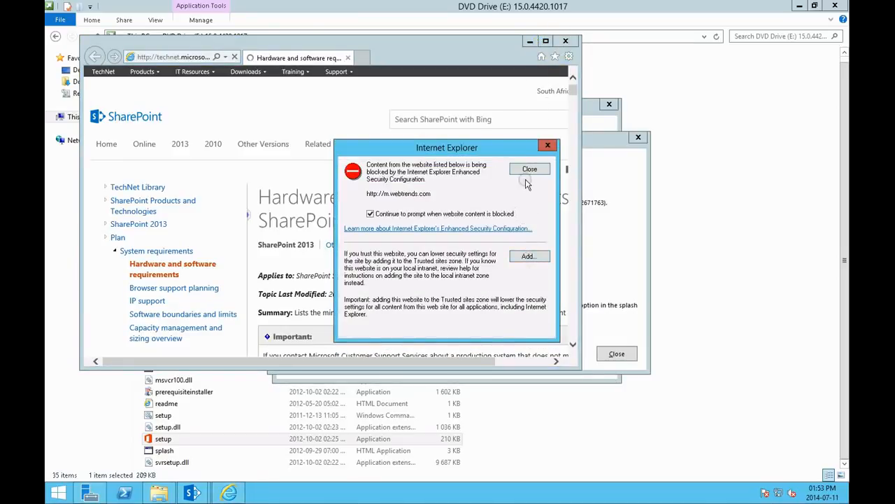
pyautogui.click(528, 256)
pyautogui.click(525, 230)
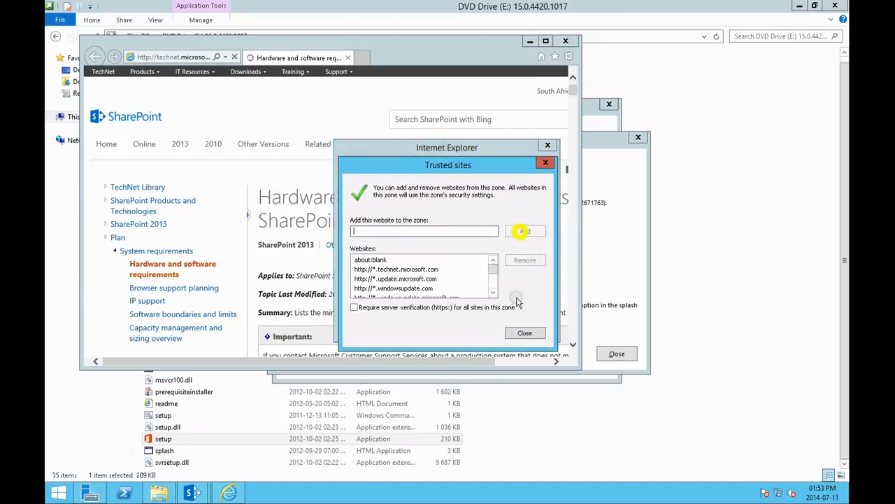
pyautogui.click(525, 333)
# Step: Dismiss the remaining Internet Explorer prompts, deferring the Internet Explorer 11 setup, and maximize the browser window
pyautogui.click(528, 169)
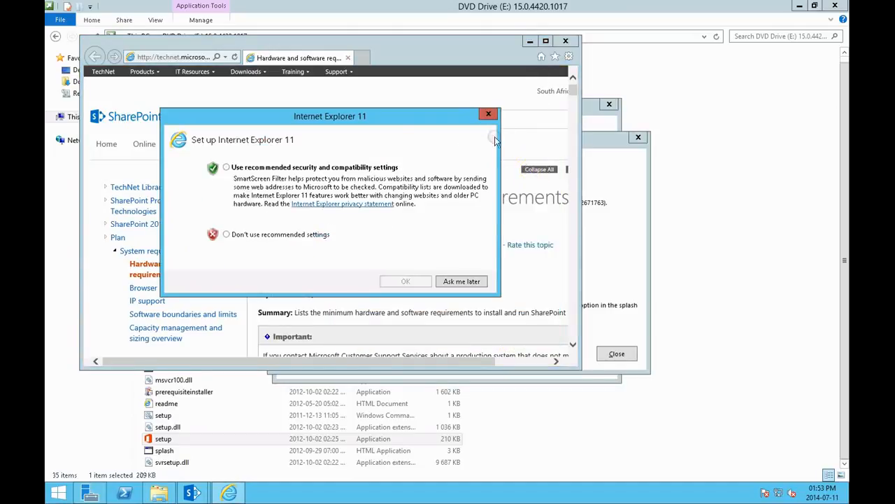
pyautogui.click(462, 280)
pyautogui.click(546, 41)
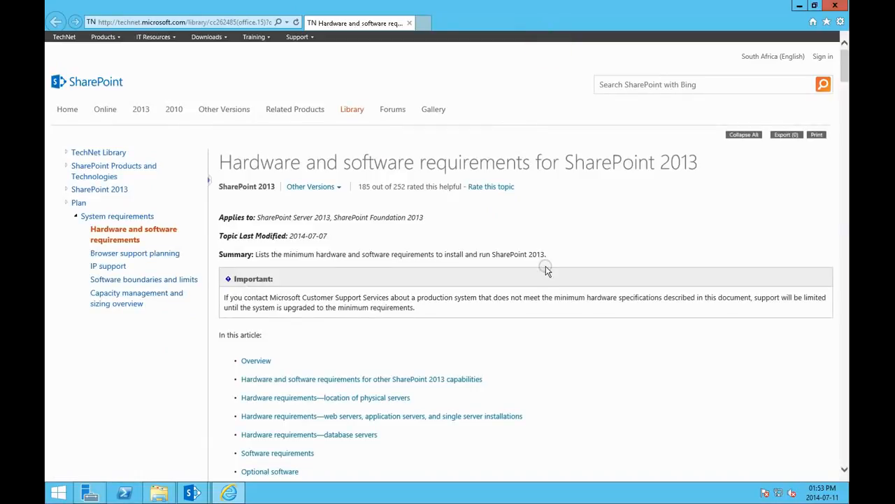
# Step: Examine the SharePoint 2013 hardware and software requirements article down to the minimum software requirements for a single server with built-in database
pyautogui.scroll(-5, 546, 269)
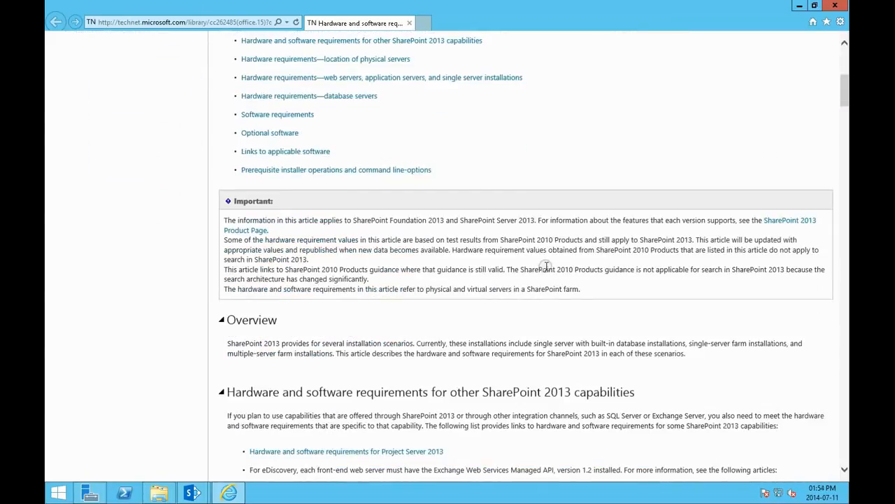
pyautogui.scroll(3, 546, 269)
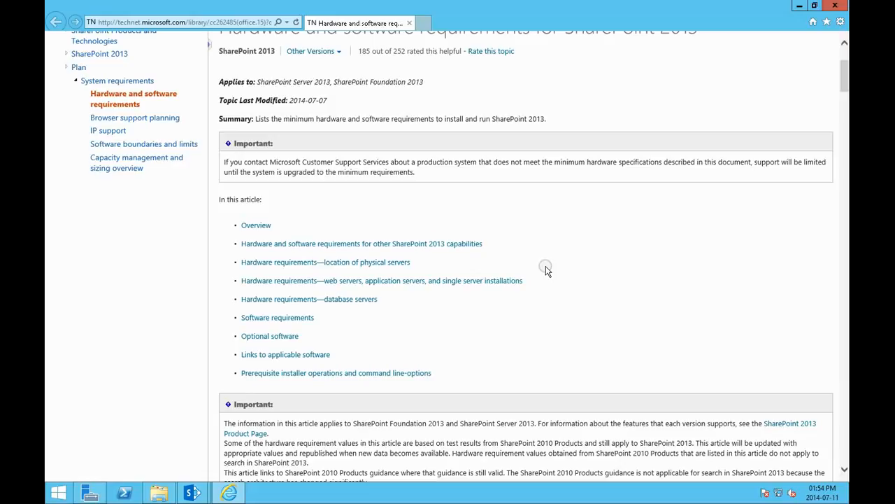
pyautogui.scroll(-3, 546, 271)
pyautogui.scroll(-2, 546, 269)
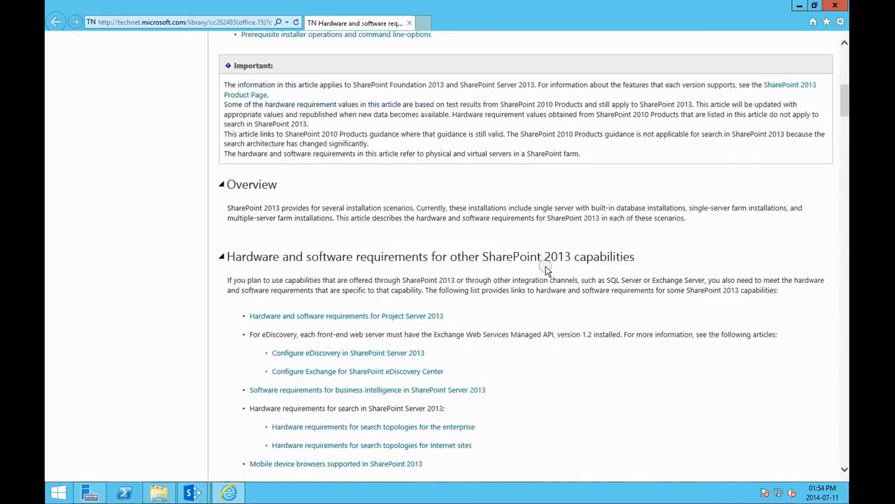
pyautogui.scroll(-3, 546, 271)
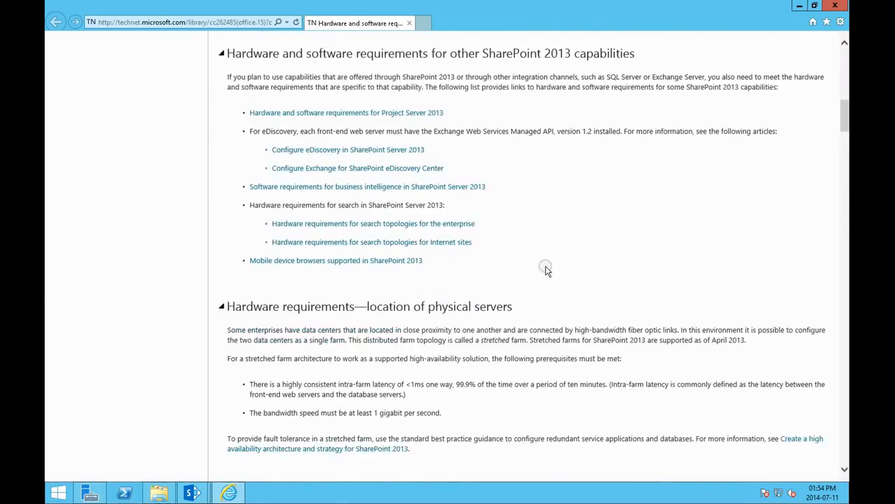
pyautogui.scroll(-4, 547, 270)
pyautogui.scroll(-1, 547, 270)
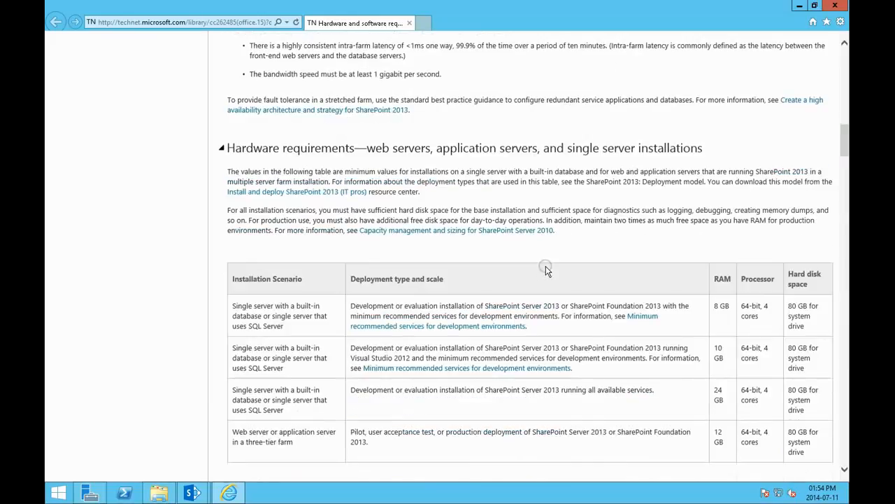
pyautogui.scroll(-4, 546, 270)
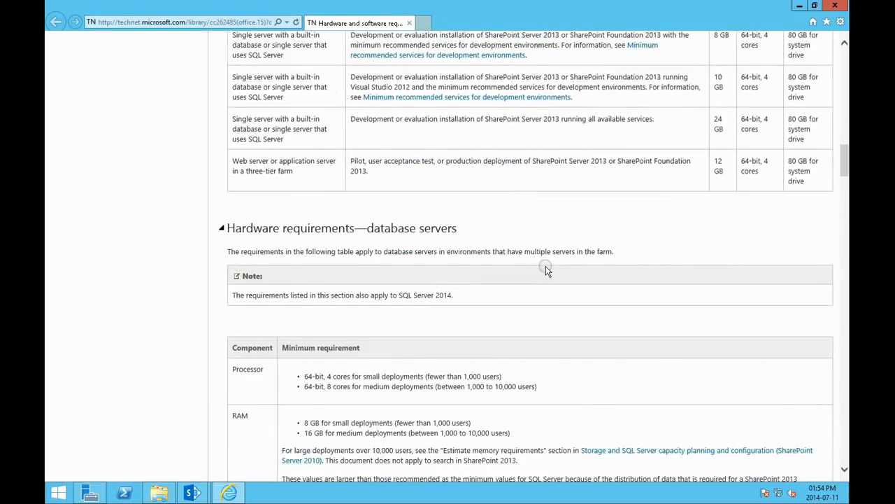
pyautogui.scroll(-4, 547, 271)
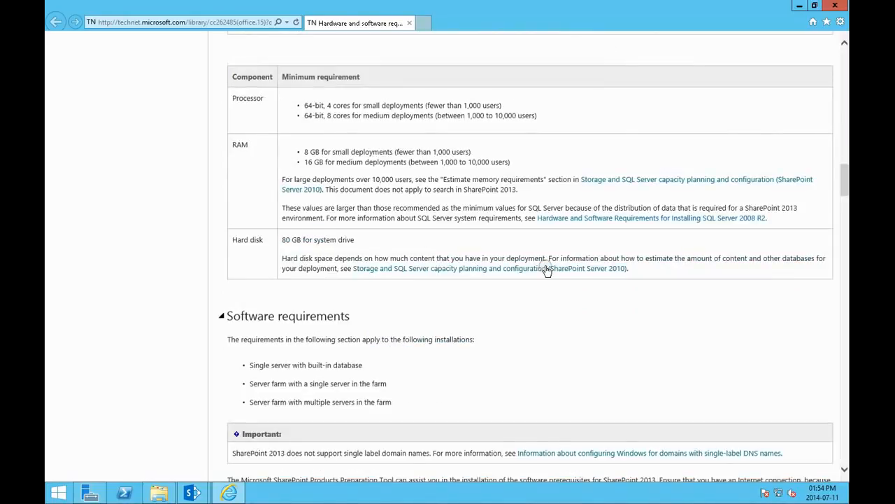
pyautogui.scroll(-4, 546, 270)
pyautogui.scroll(-1, 546, 271)
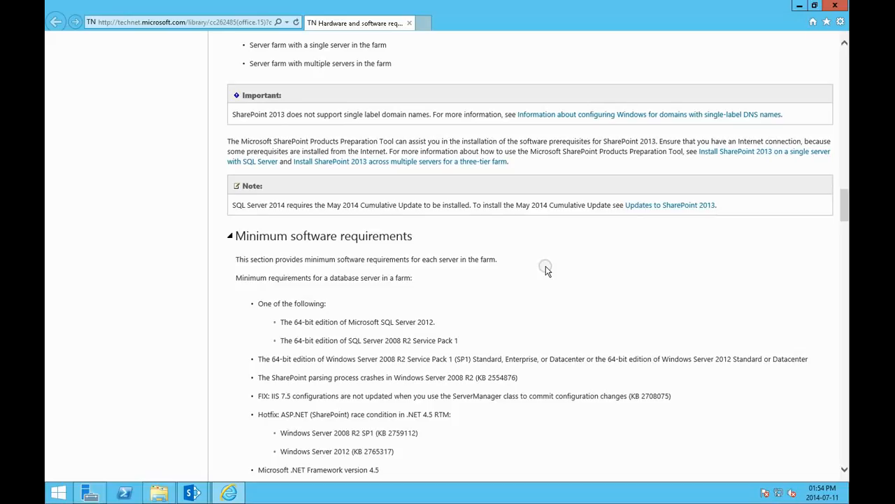
pyautogui.scroll(-2, 546, 270)
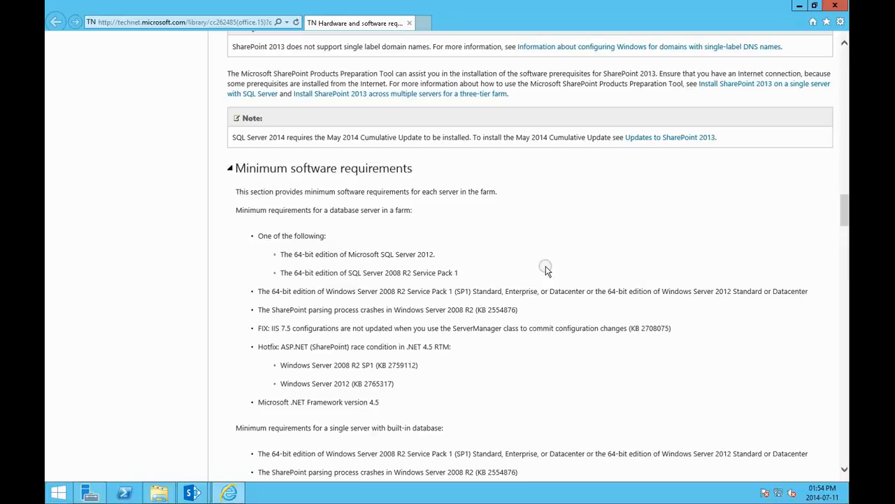
pyautogui.scroll(-3, 547, 270)
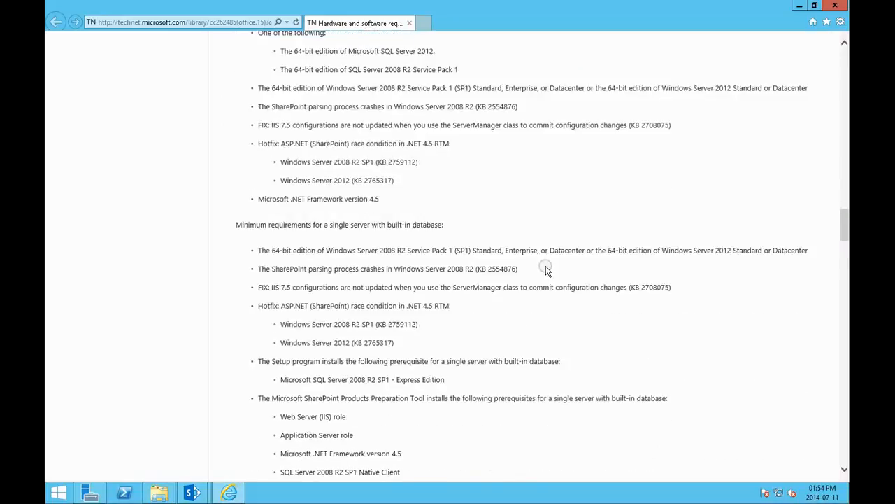
pyautogui.scroll(-2, 546, 270)
# Step: Search Windows for "update", open Windows Update, and turn on automatic updates
pyautogui.click(60, 494)
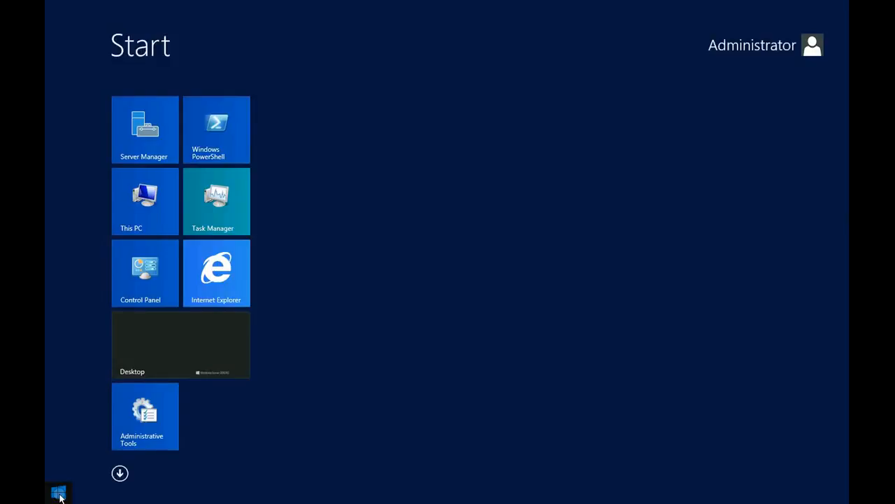
pyautogui.write('update')
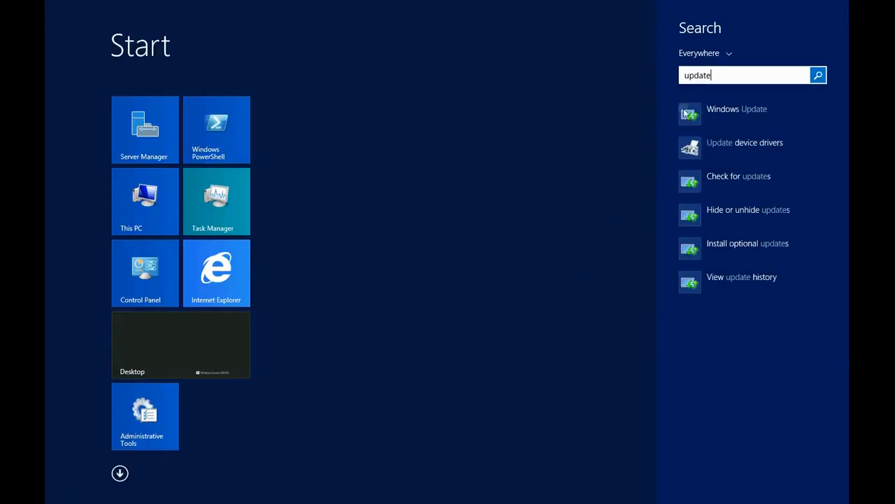
pyautogui.click(723, 110)
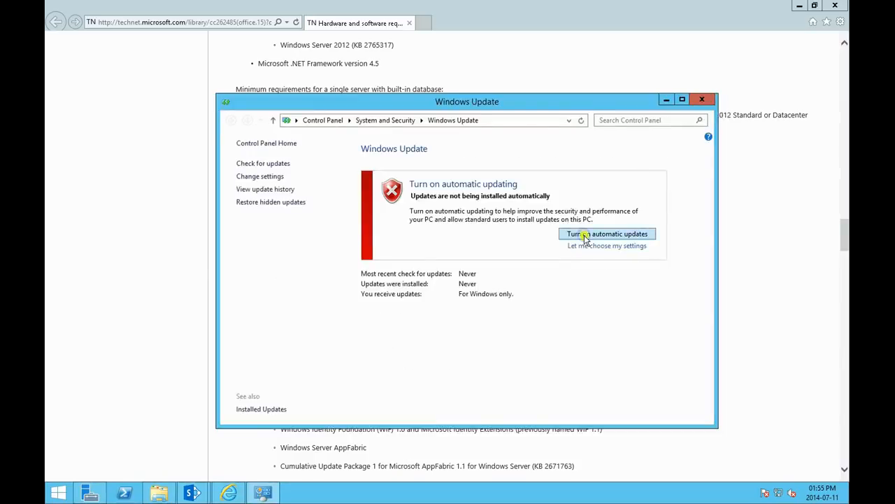
pyautogui.click(586, 236)
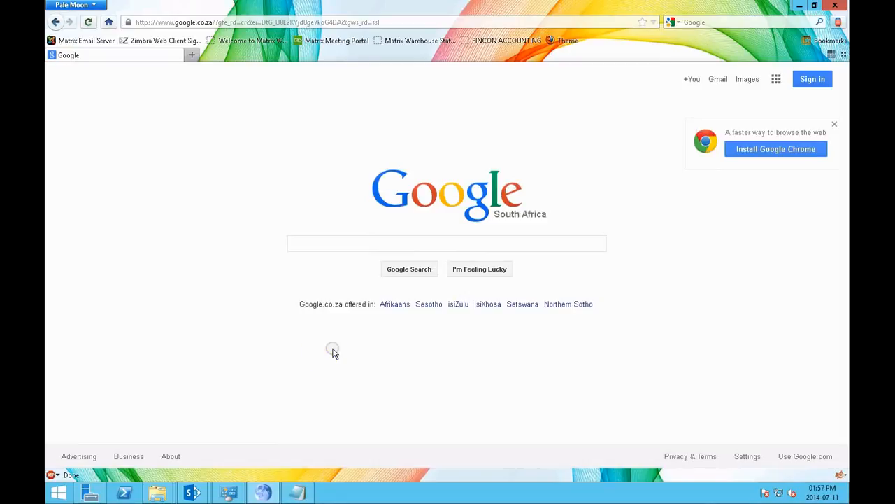
# Step: Switch back to Windows Update, review the available important updates, and install all of them
pyautogui.click(228, 493)
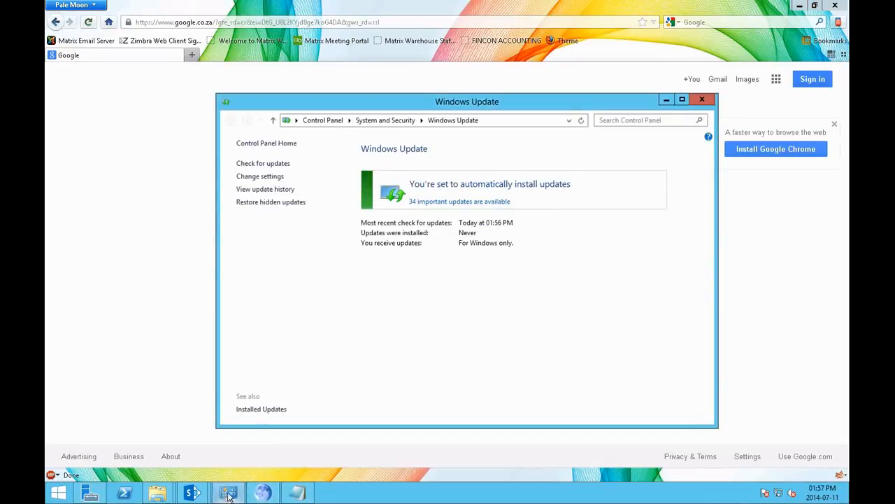
pyautogui.click(434, 201)
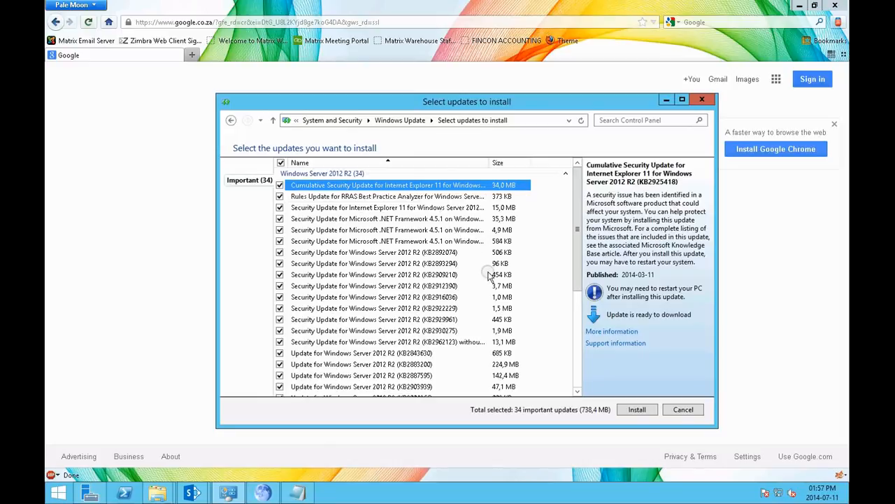
pyautogui.scroll(-5, 488, 275)
pyautogui.scroll(5, 488, 275)
pyautogui.click(637, 409)
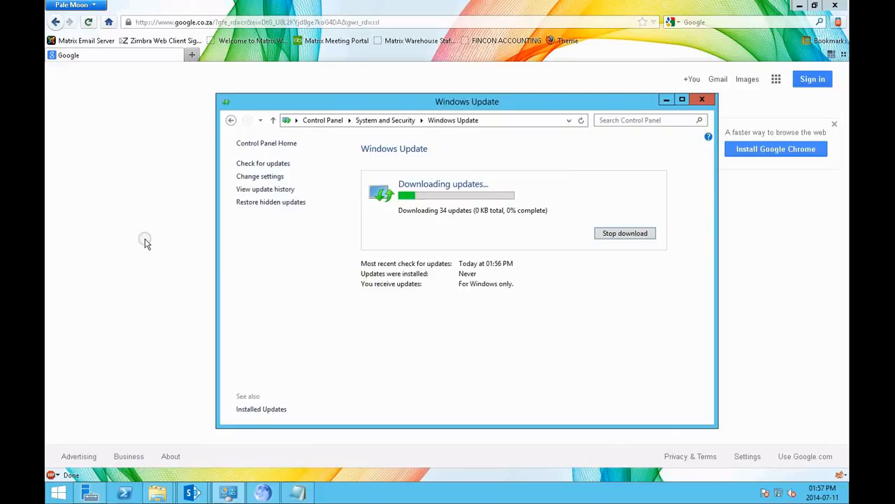
pyautogui.click(144, 238)
pyautogui.click(421, 22)
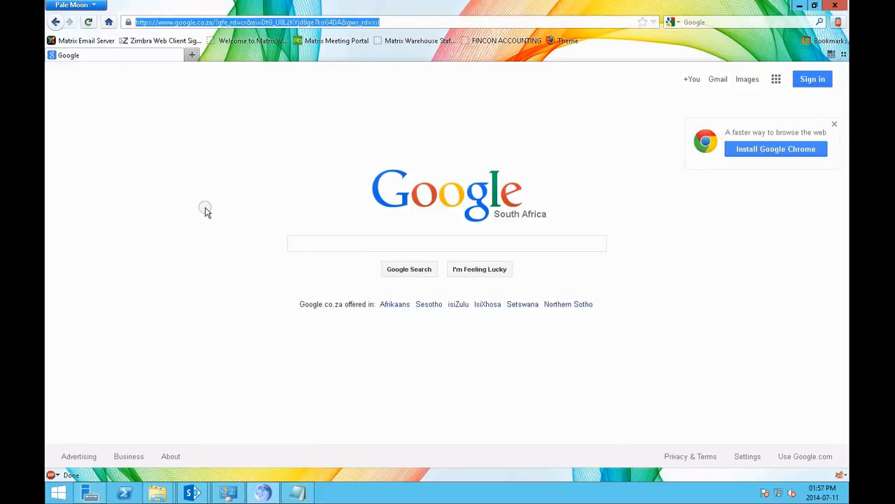
pyautogui.write('http://www.microsoft.com/en-za/download/details.aspx?id=17331')
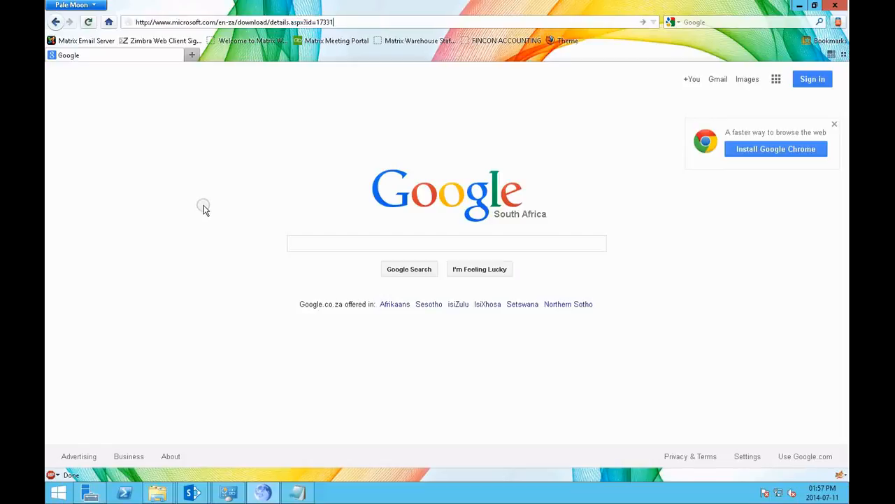
pyautogui.press('Return')
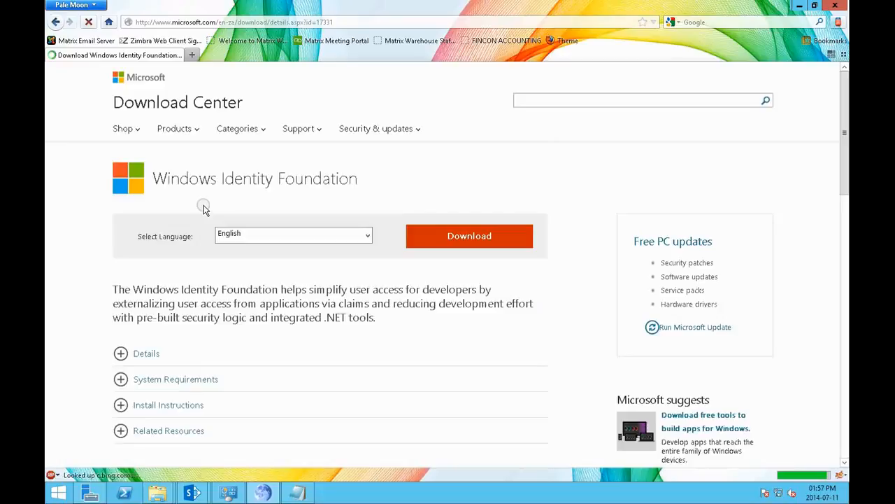
pyautogui.click(443, 238)
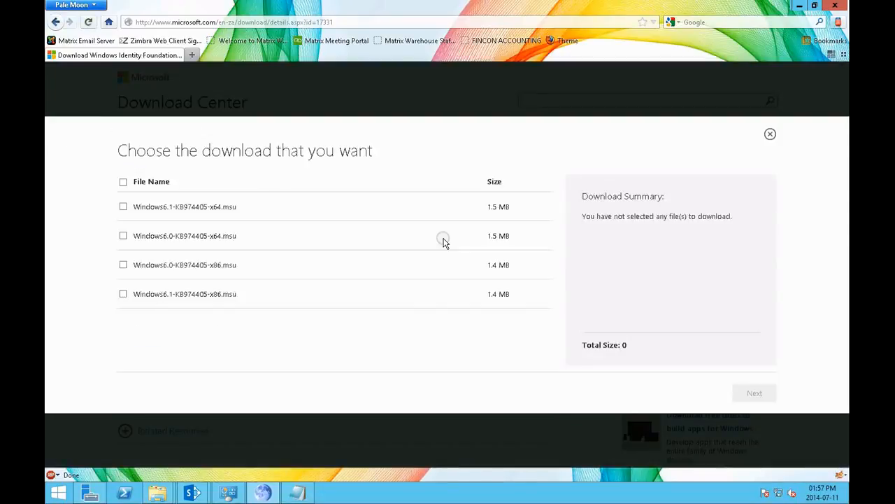
# Step: Select all four Windows Identity Foundation packages for download and save Windows6.1-KB974405-x86 to the Downloads folder
pyautogui.click(123, 181)
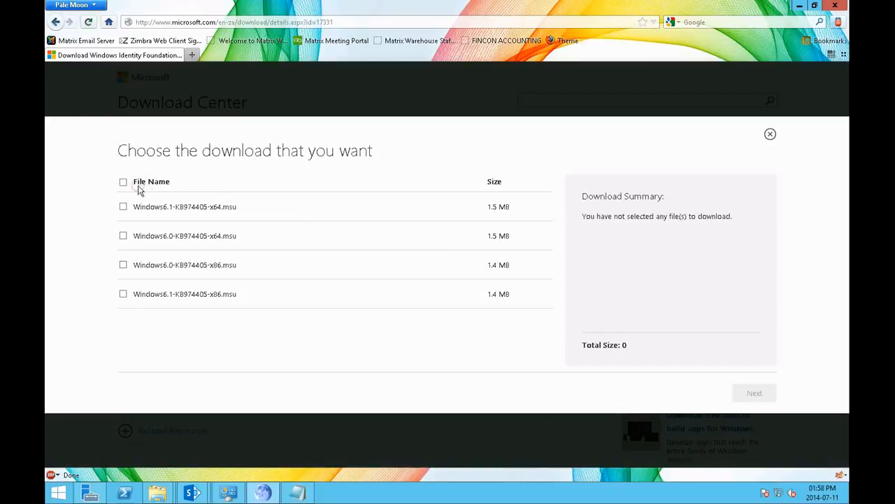
pyautogui.click(123, 182)
pyautogui.click(750, 397)
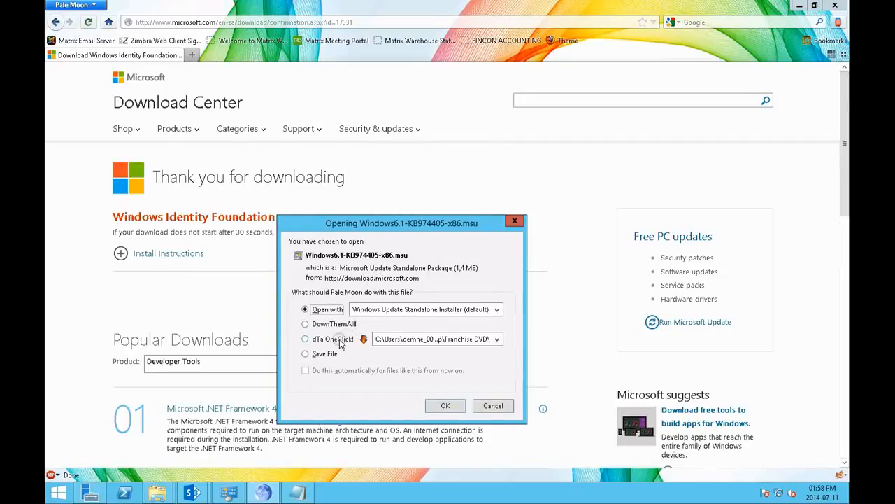
pyautogui.click(324, 354)
pyautogui.click(446, 407)
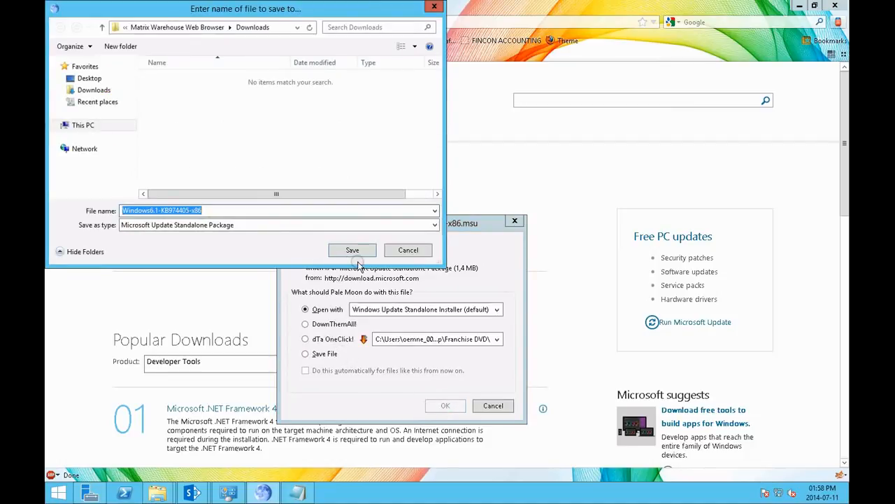
pyautogui.click(94, 89)
pyautogui.click(350, 250)
# Step: Save the remaining packages Windows6.0-KB974405-x86, Windows6.0-KB974405-x64 and Windows6.1-KB974405-x64 to the Downloads folder
pyautogui.click(324, 353)
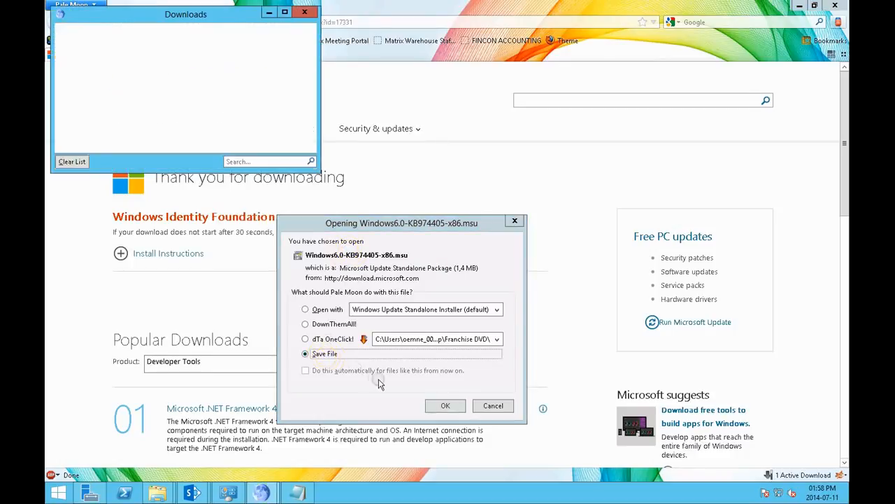
pyautogui.click(445, 405)
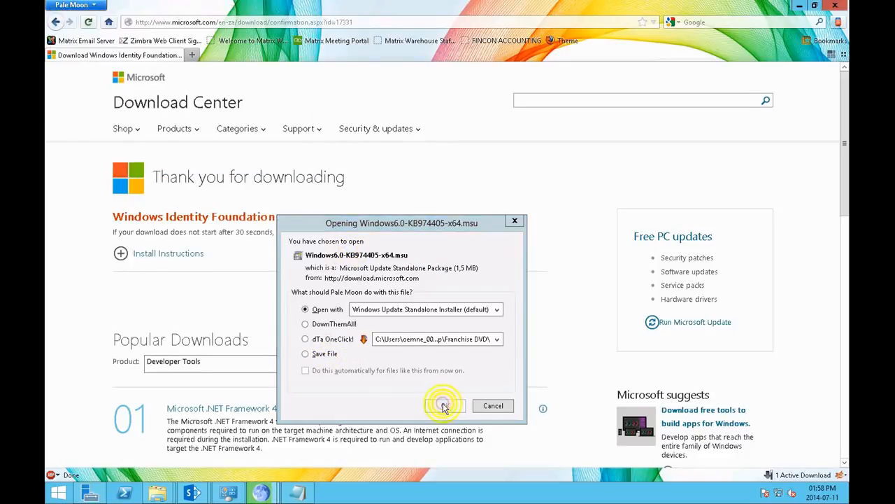
pyautogui.click(353, 250)
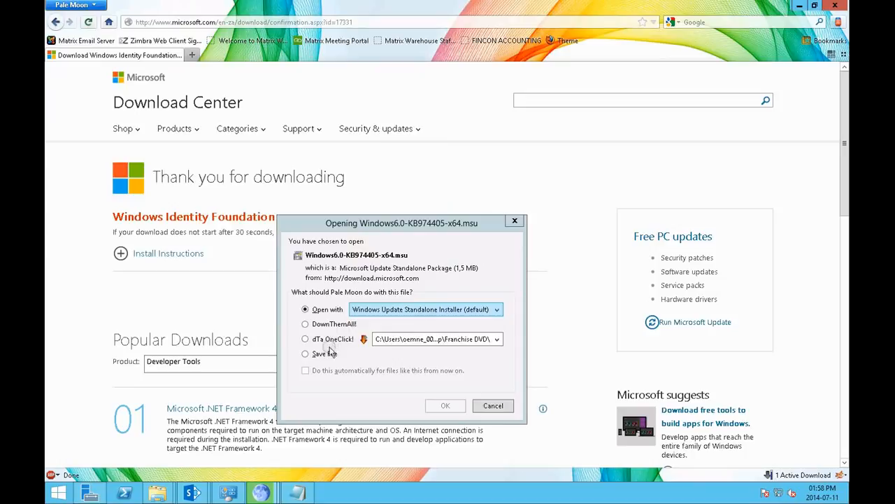
pyautogui.click(324, 353)
pyautogui.click(445, 405)
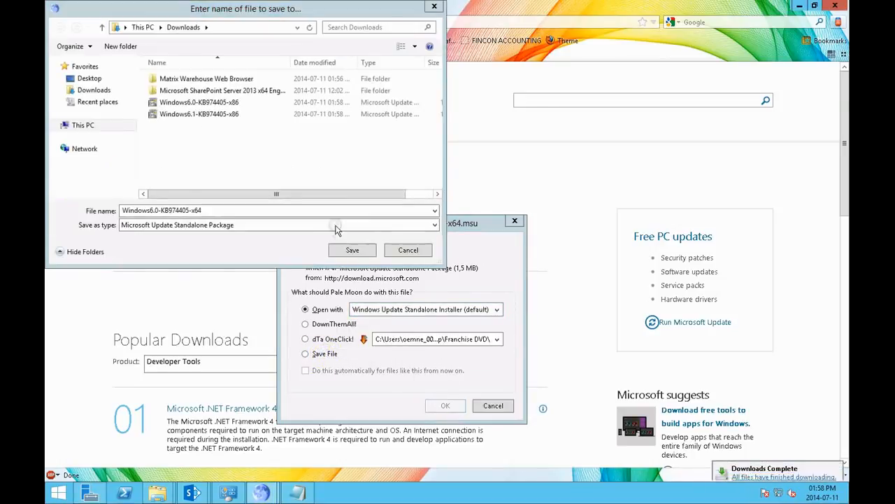
pyautogui.click(353, 250)
pyautogui.click(324, 355)
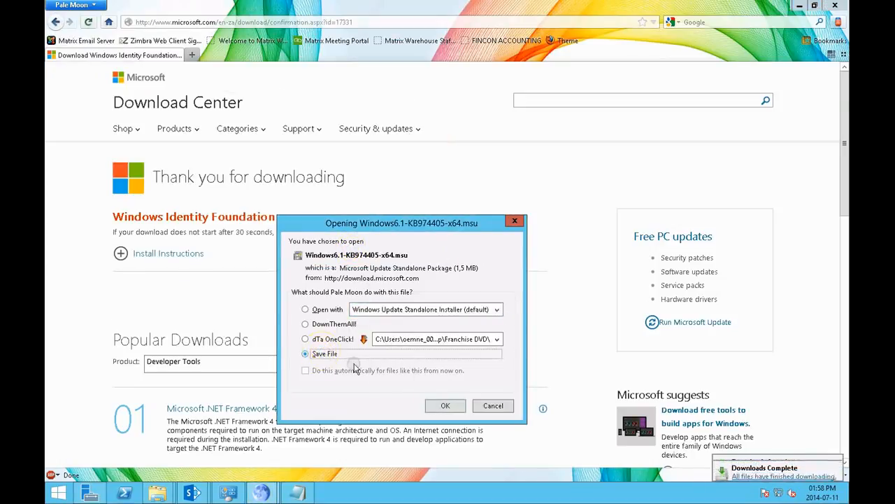
pyautogui.click(445, 405)
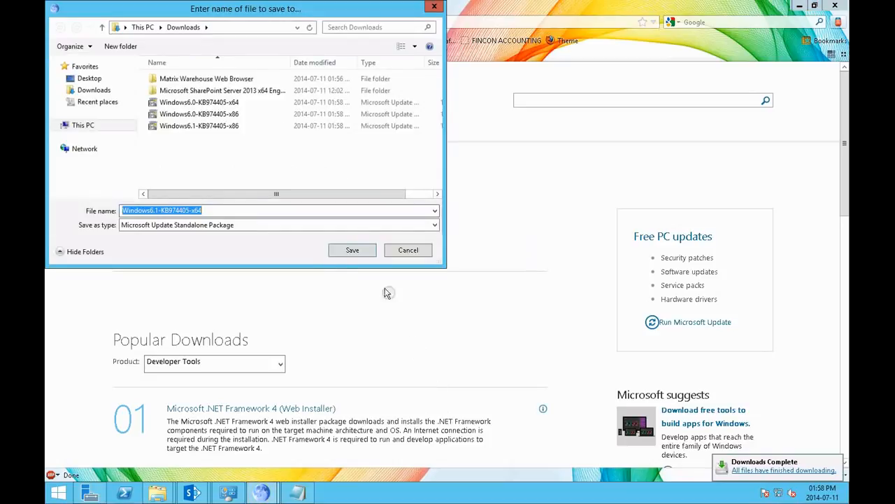
pyautogui.click(353, 250)
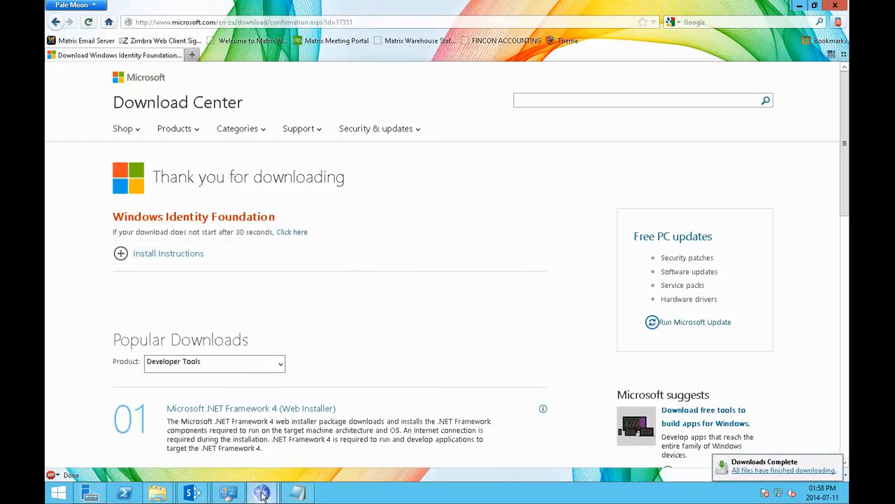
# Step: Switch to File Explorer, open the Downloads folder, and try to install Windows6.1-KB974405-x64
pyautogui.moveTo(156, 493)
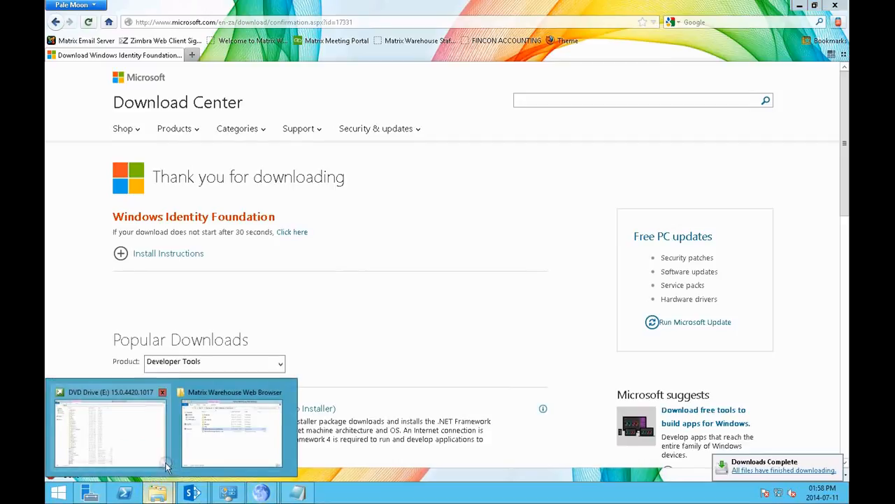
pyautogui.click(148, 449)
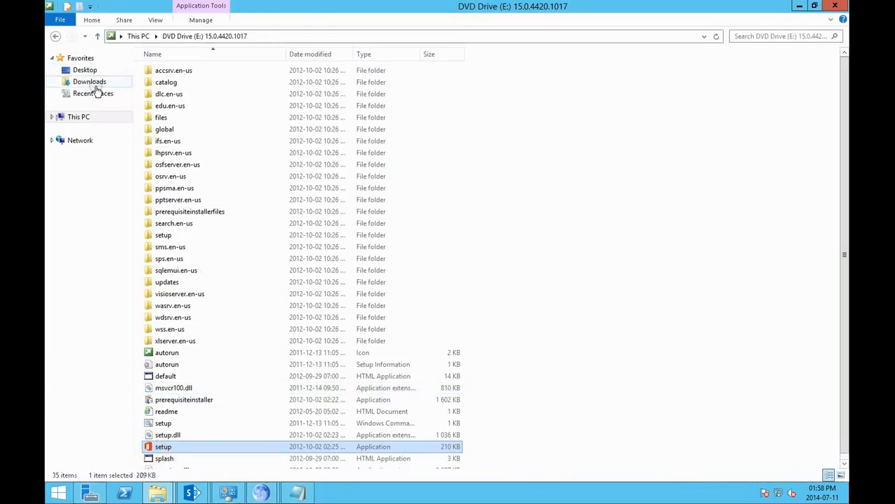
pyautogui.click(89, 82)
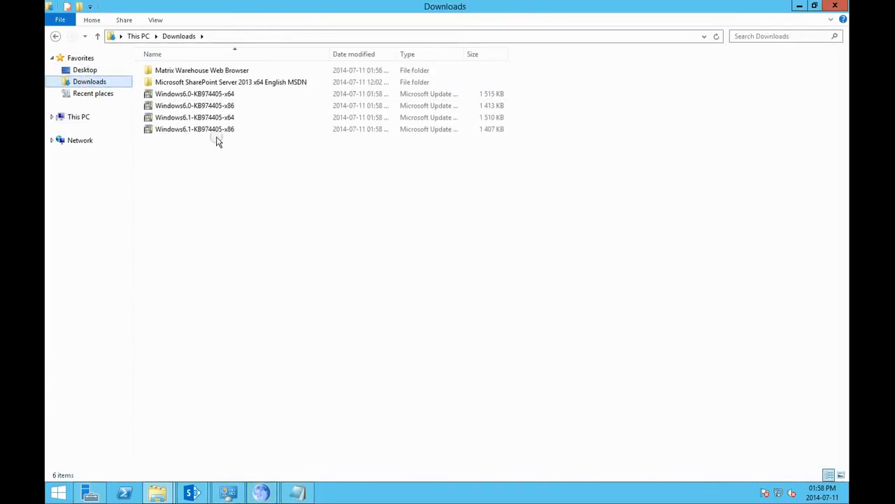
pyautogui.click(216, 117)
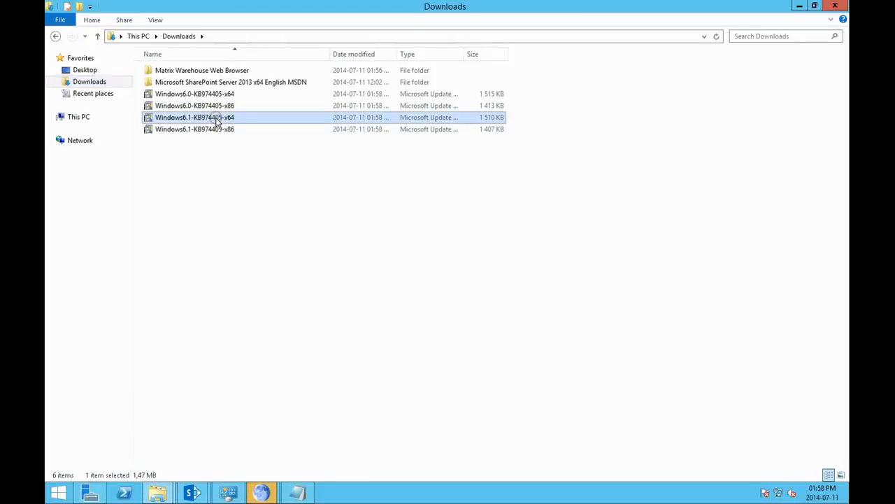
pyautogui.doubleClick(217, 119)
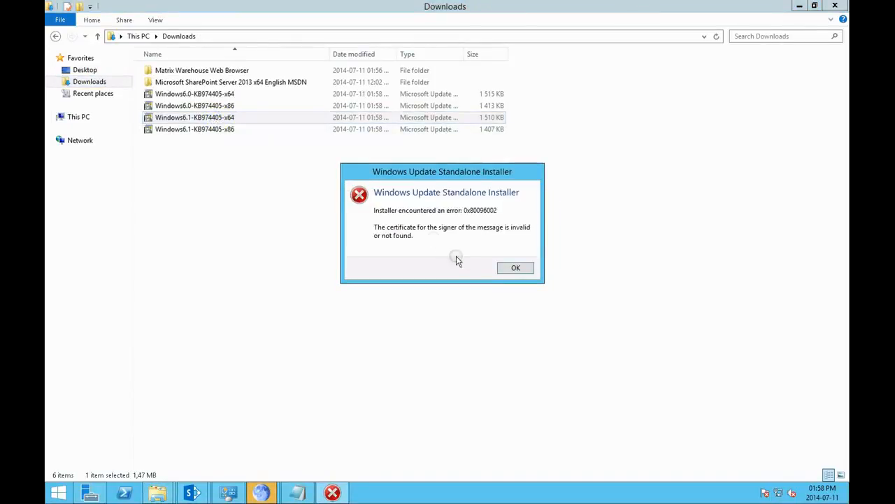
pyautogui.click(509, 268)
# Step: Try again to install Windows6.1-KB974405-x64, and also try the Windows6.0-KB974405-x64 package
pyautogui.rightClick(231, 116)
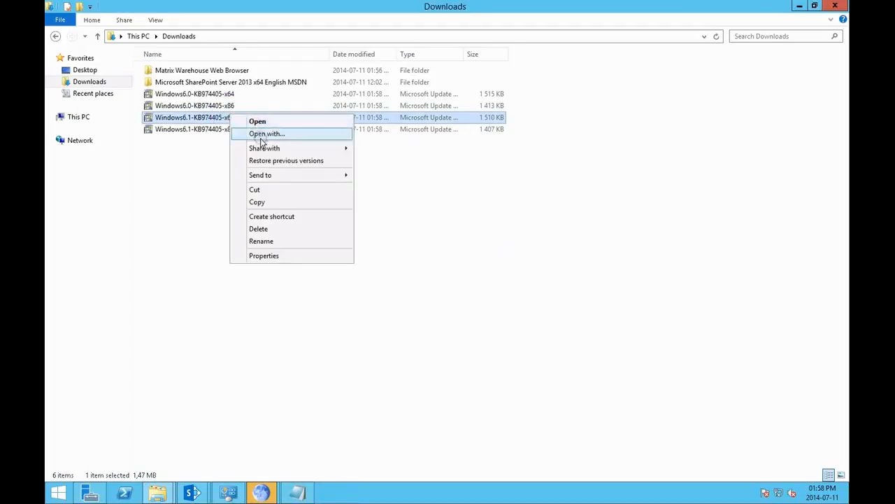
pyautogui.doubleClick(210, 119)
pyautogui.click(514, 272)
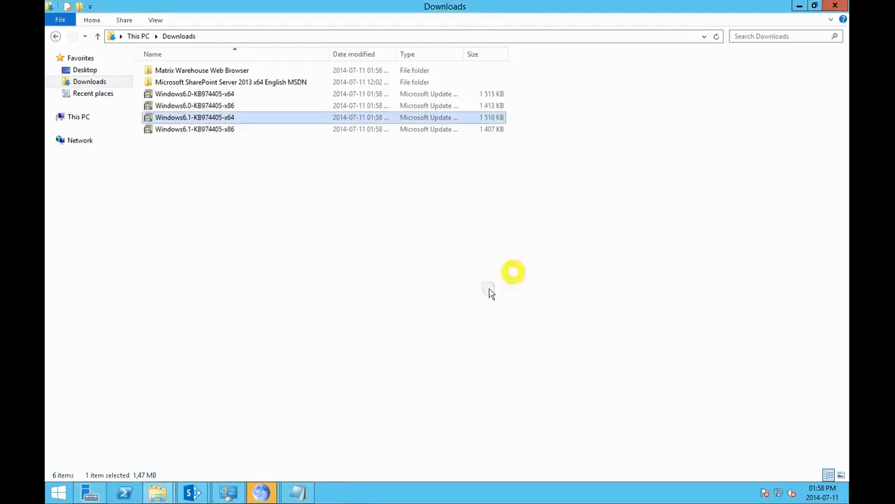
pyautogui.doubleClick(204, 94)
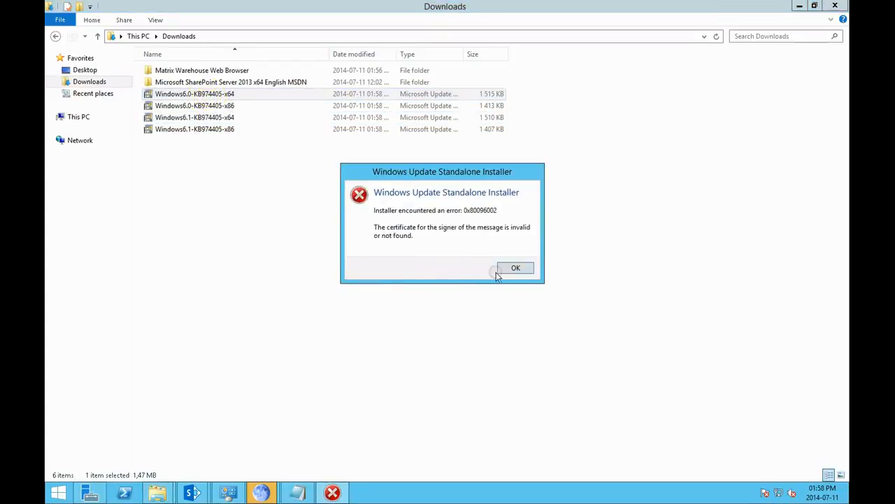
pyautogui.click(511, 270)
# Step: Check the Windows Update installation progress and review the prerequisite download links in the Sharepoint Notepad file
pyautogui.click(228, 492)
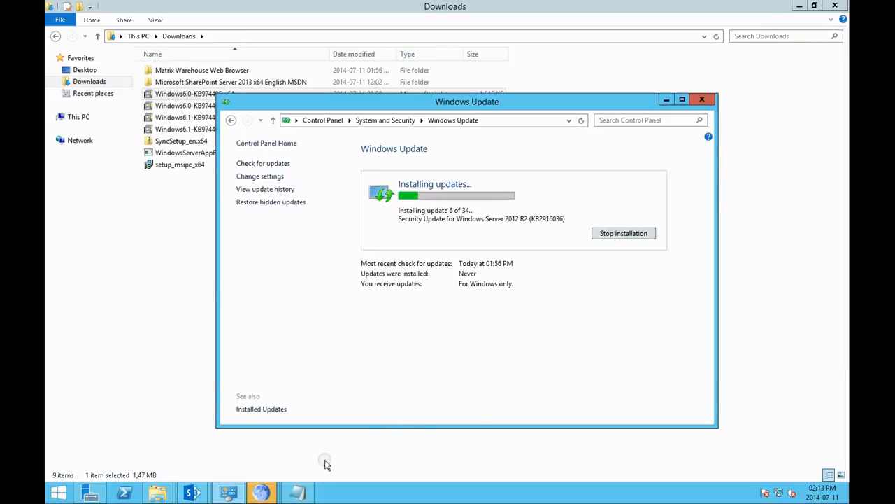
pyautogui.click(302, 494)
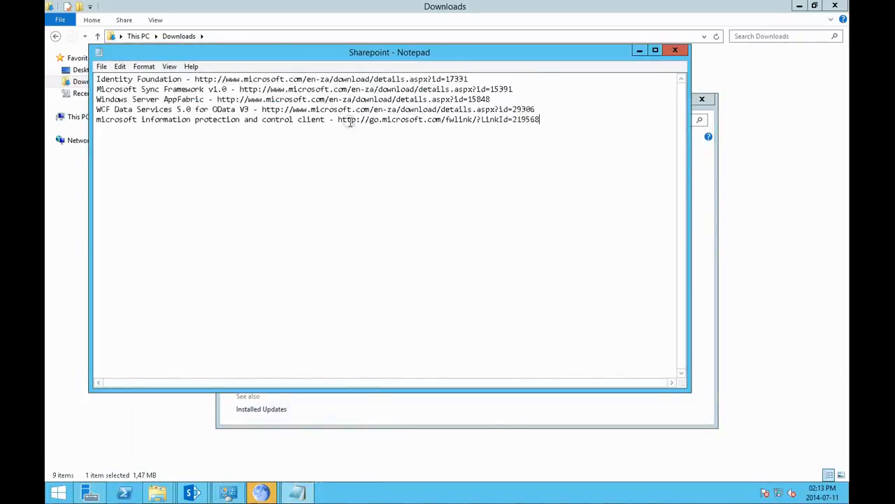
pyautogui.moveTo(273, 55); pyautogui.dragTo(374, 181)
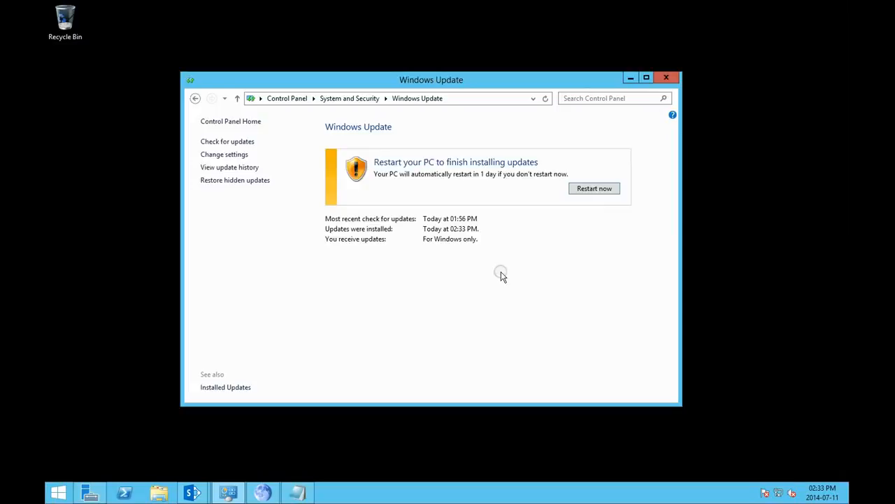
# Step: Restart the server to finish installing updates, accept the terms of use at sign-in, and minimize Server Manager
pyautogui.click(595, 190)
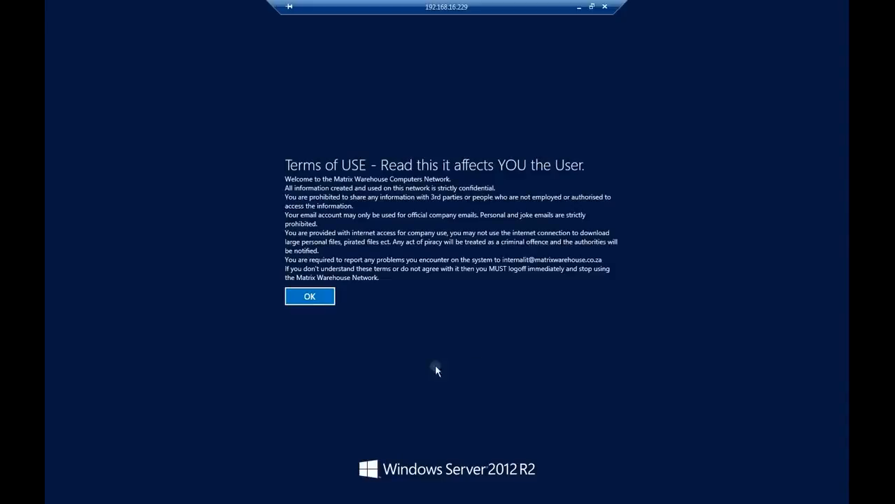
pyautogui.click(309, 296)
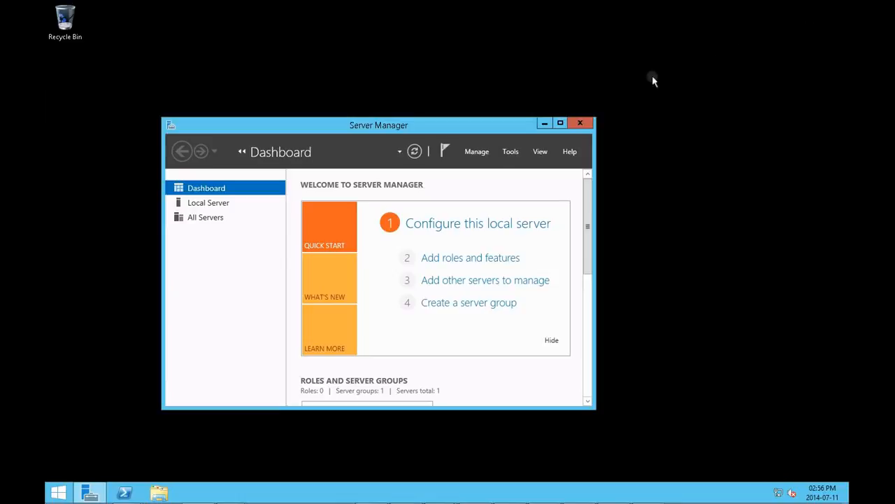
pyautogui.click(547, 122)
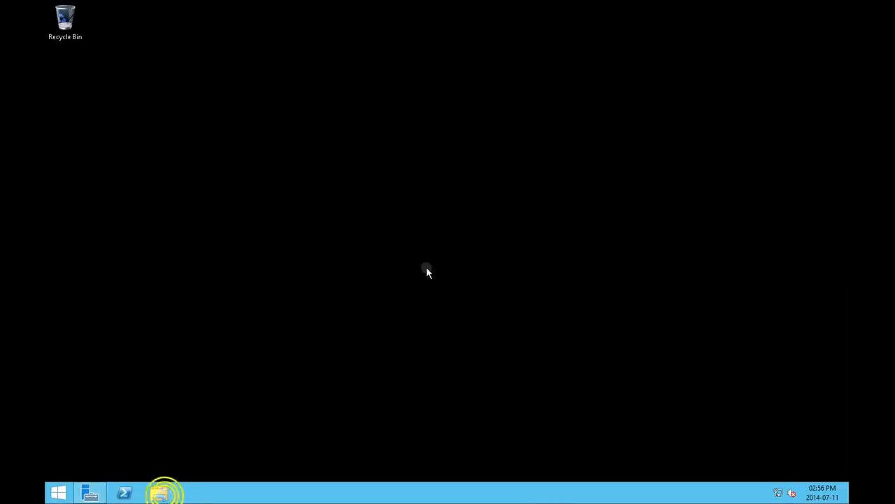
# Step: Open the Downloads folder in File Explorer, launch setup_msipc_x64, and accept the Active Directory Rights Management Services Client 2.0 license agreement
pyautogui.press('super+e')
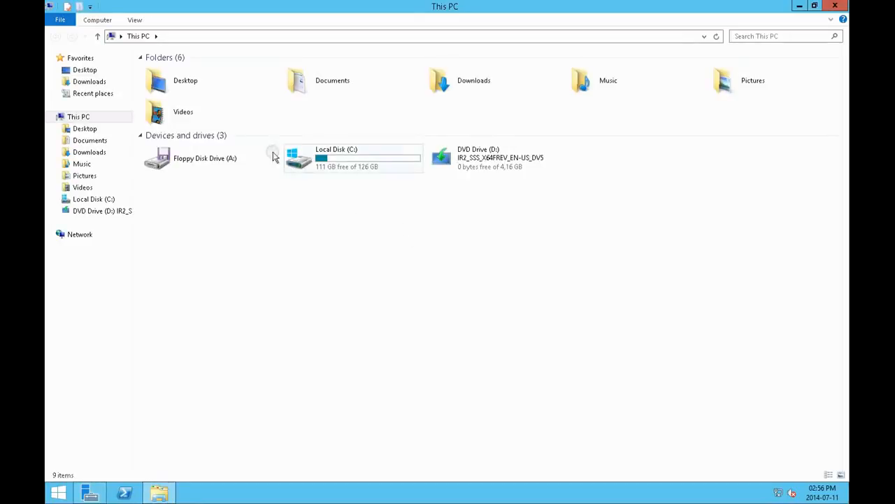
pyautogui.click(91, 82)
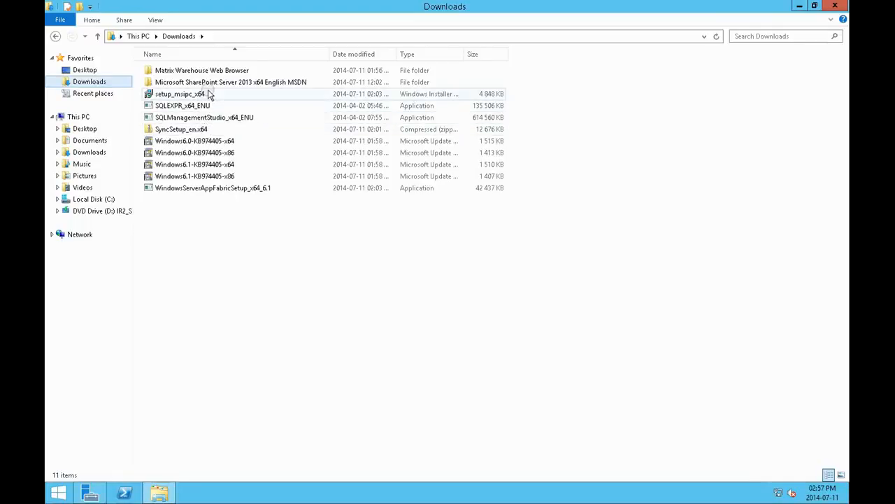
pyautogui.moveTo(207, 94)
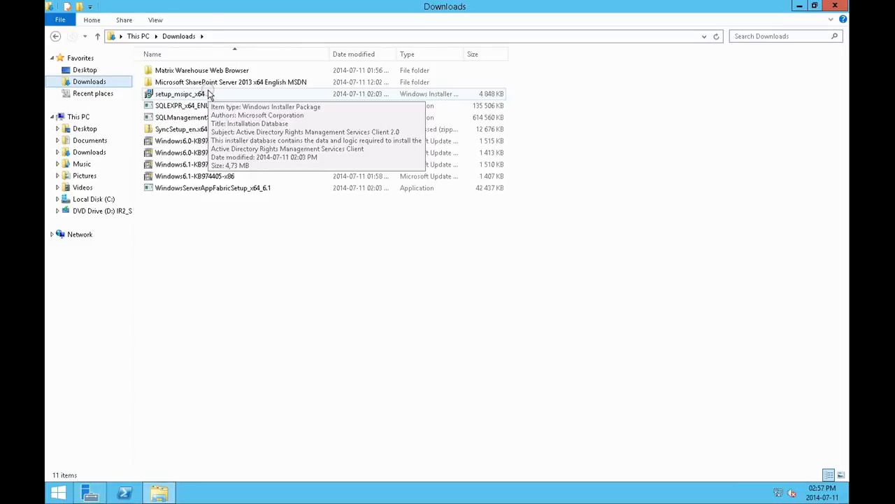
pyautogui.doubleClick(208, 94)
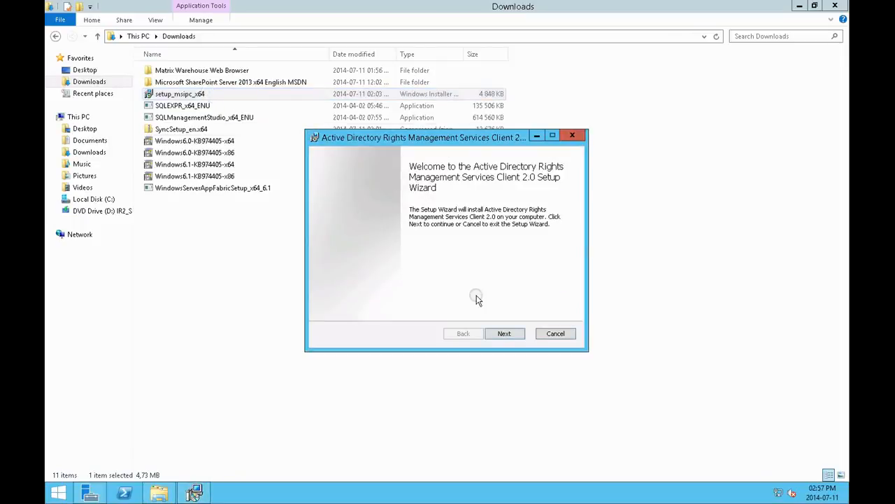
pyautogui.click(505, 334)
pyautogui.click(430, 308)
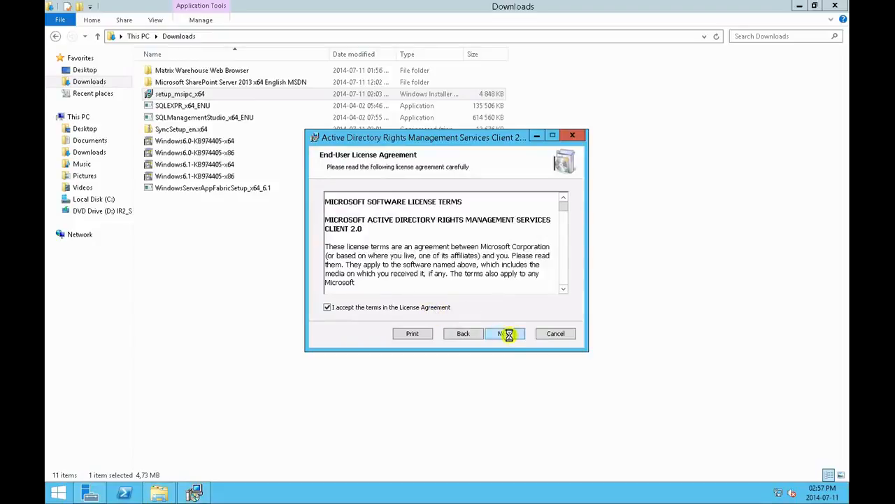
pyautogui.click(508, 334)
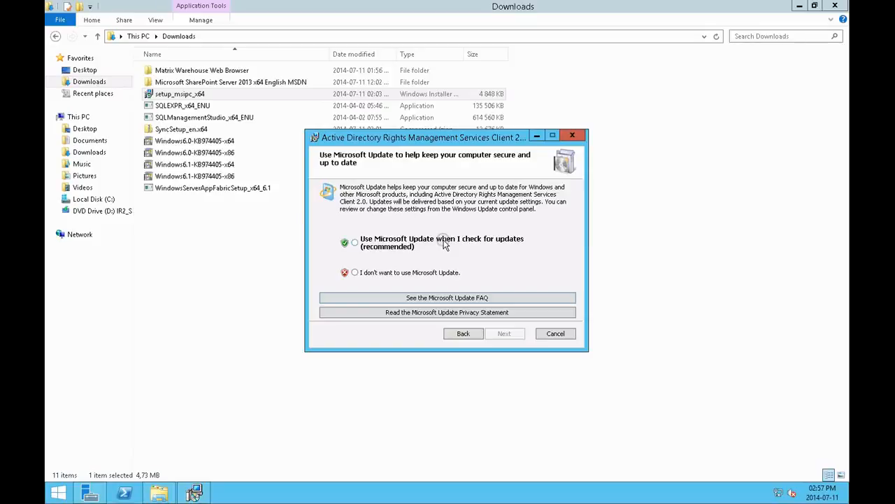
# Step: Choose to use Microsoft Update when checking for updates, install Active Directory Rights Management Services Client 2.0, and finish the wizard
pyautogui.click(444, 243)
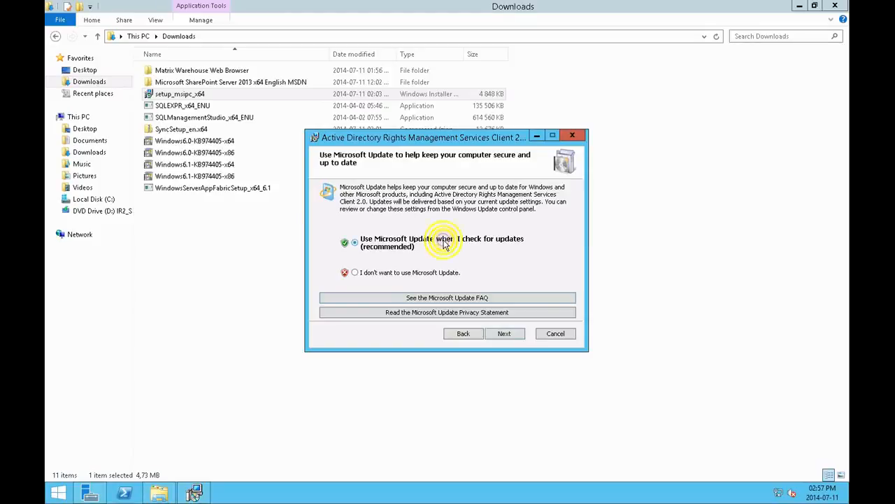
pyautogui.click(505, 334)
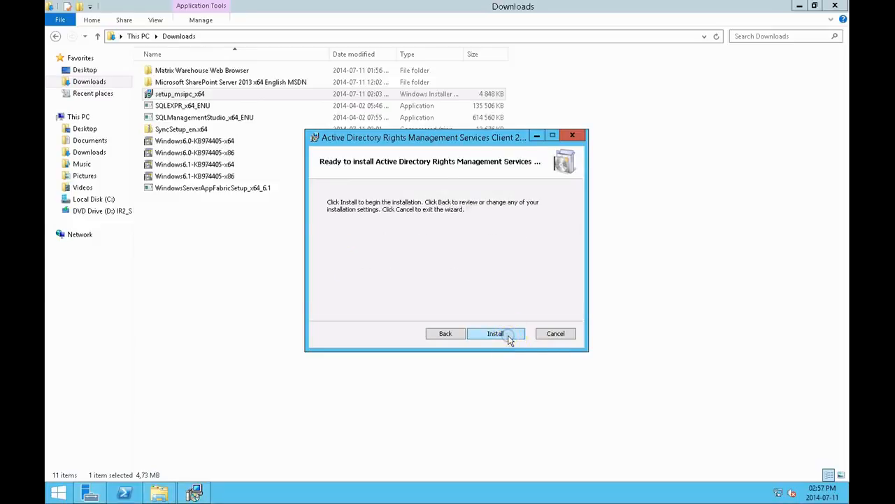
pyautogui.click(506, 334)
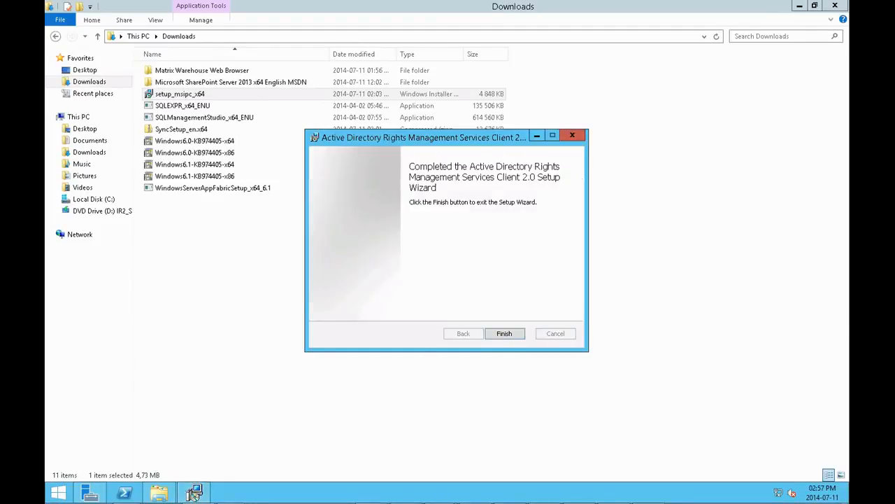
pyautogui.click(504, 334)
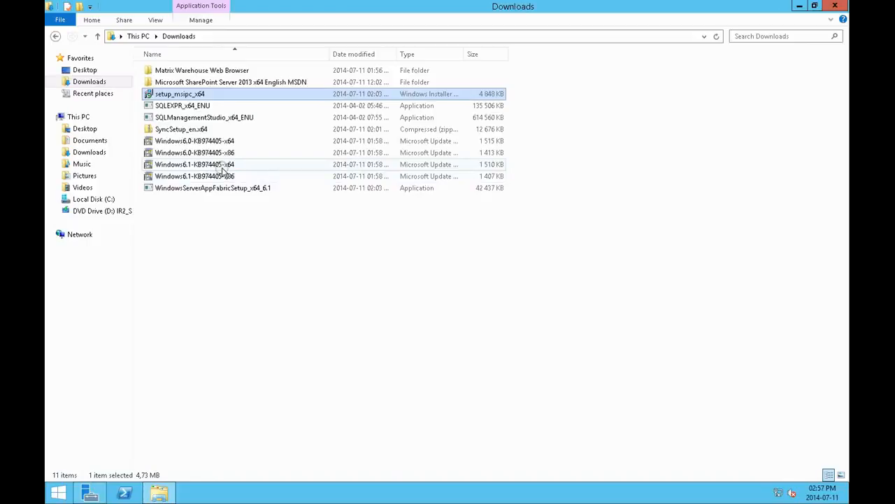
# Step: Extract the SyncSetup_en.x64 zip archive into a SyncSetup_en.x64 folder in Downloads and show the extracted files
pyautogui.click(206, 238)
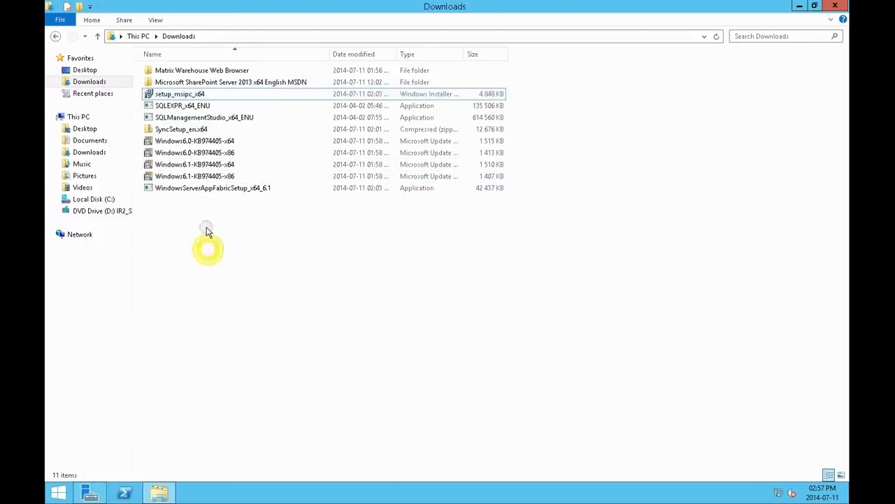
pyautogui.rightClick(190, 133)
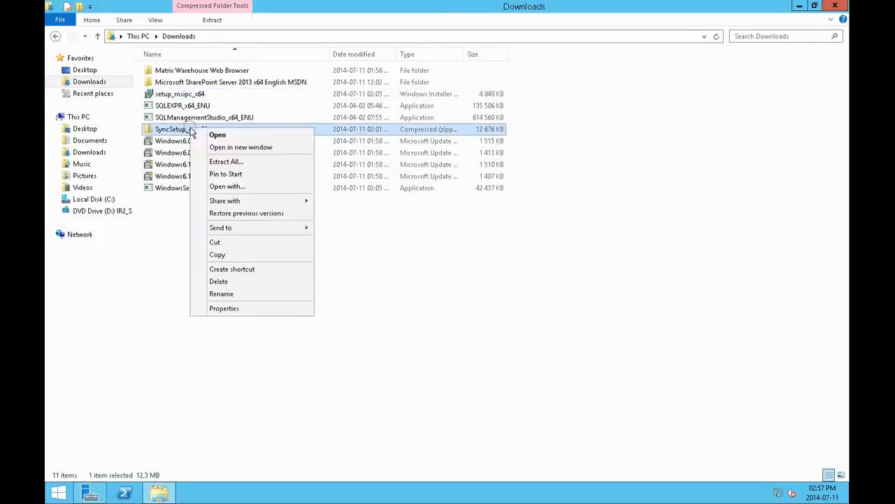
pyautogui.click(219, 163)
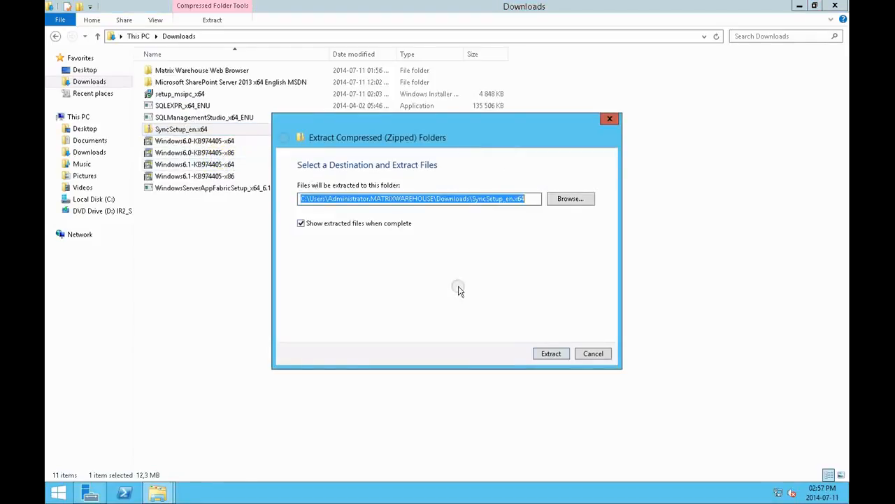
pyautogui.click(535, 354)
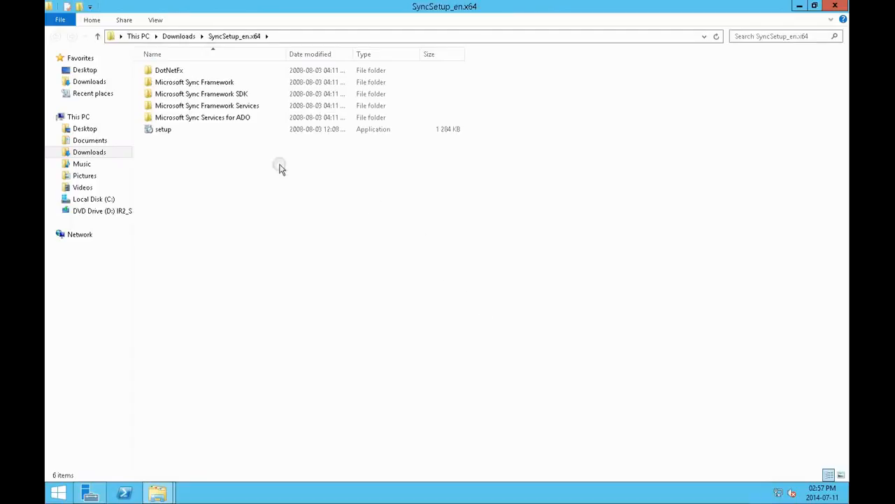
# Step: Launch the Sync Framework setup and accept the license terms for Microsoft Sync Framework Runtime v1.0 and Microsoft Sync Framework Services v1.0
pyautogui.click(166, 130)
pyautogui.doubleClick(167, 131)
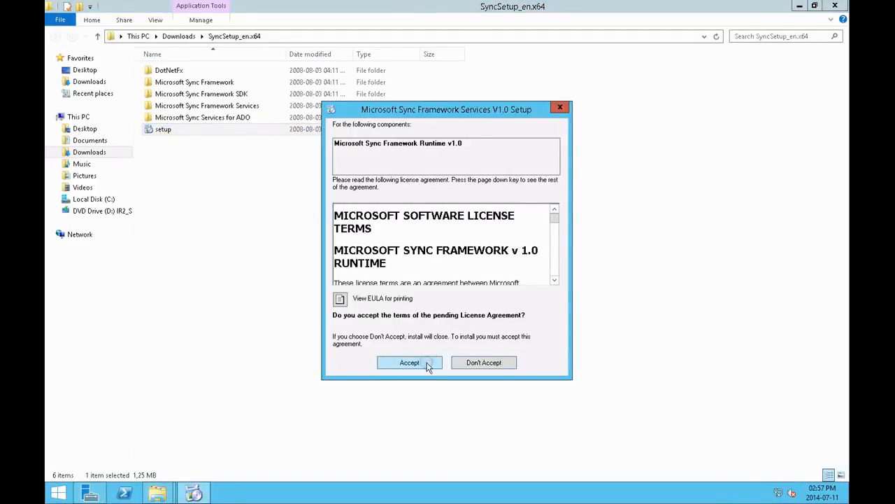
pyautogui.click(429, 365)
pyautogui.click(410, 362)
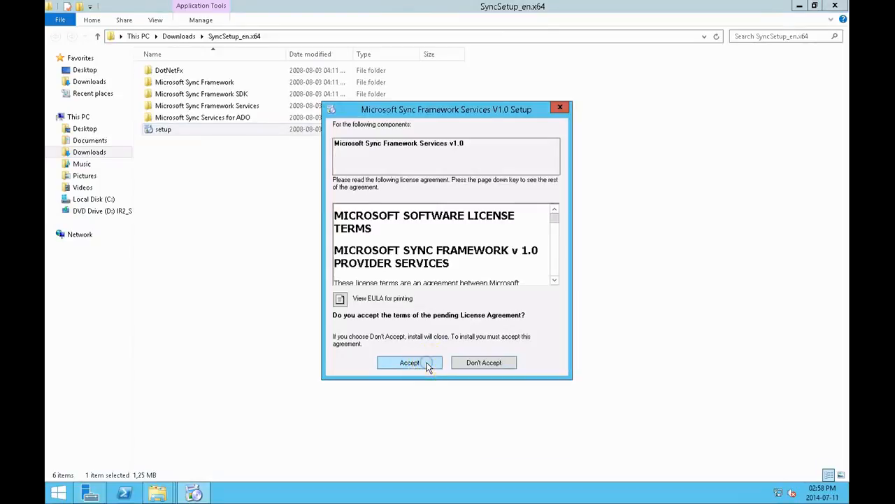
pyautogui.click(410, 363)
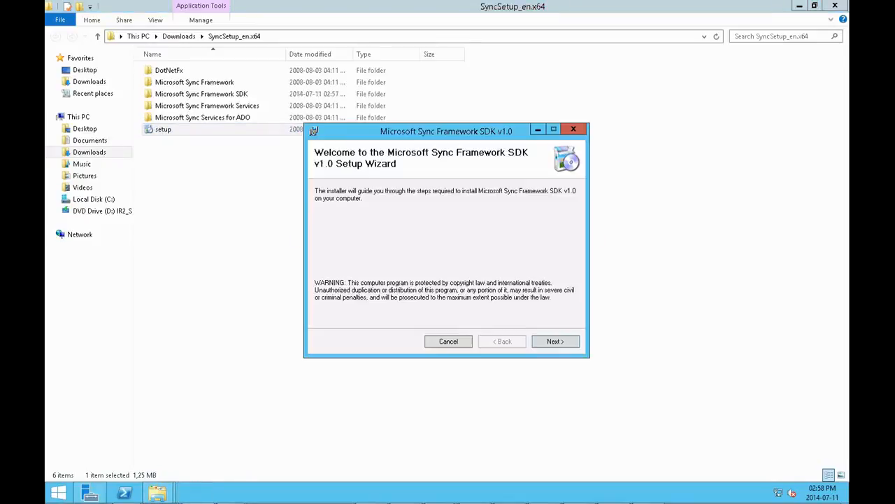
# Step: Agree to the Microsoft Sync Framework SDK v1.0 license, install the SDK, and close its setup wizard
pyautogui.click(559, 343)
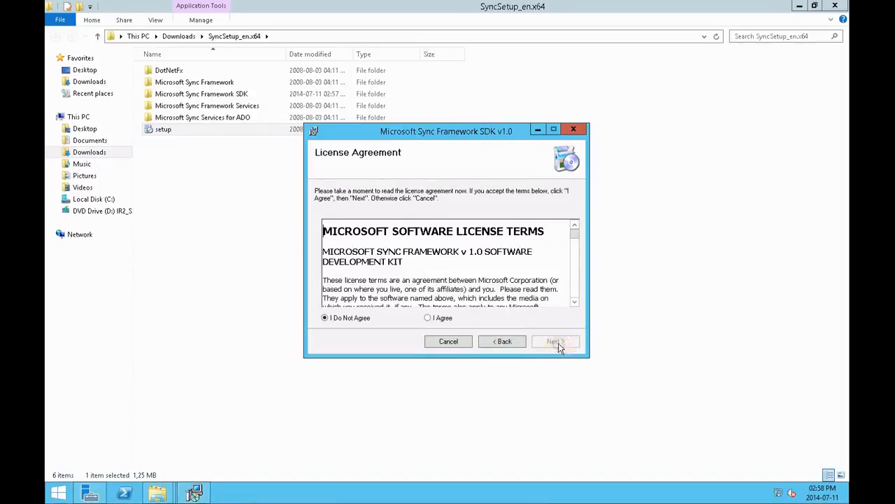
pyautogui.click(443, 316)
pyautogui.click(564, 343)
pyautogui.click(563, 344)
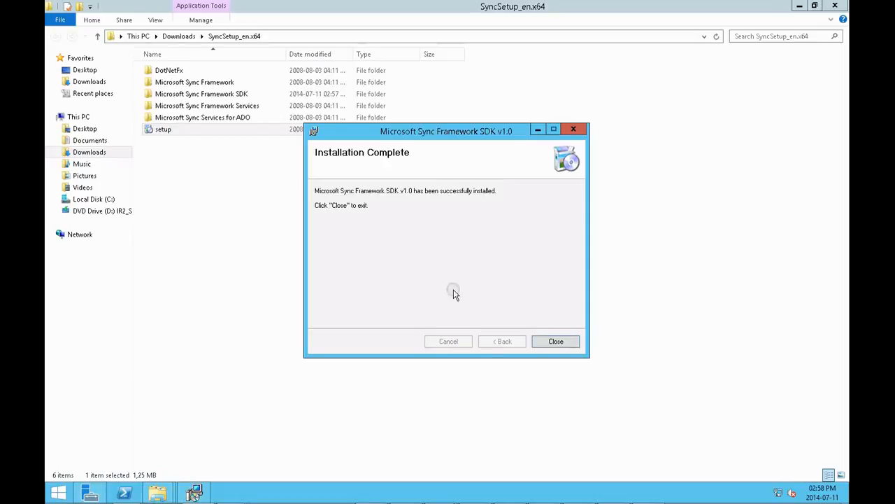
pyautogui.click(547, 342)
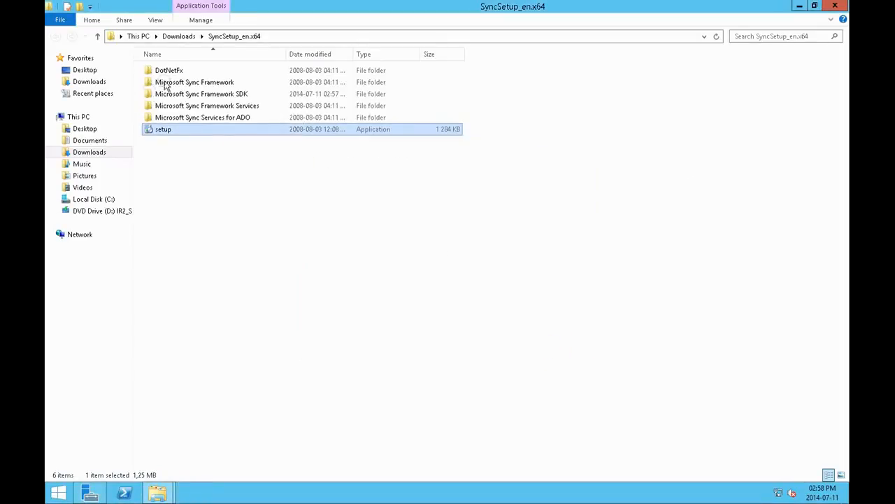
# Step: Return to the Downloads folder and try to install the Windows6.1-KB974405-x64 update package
pyautogui.click(178, 37)
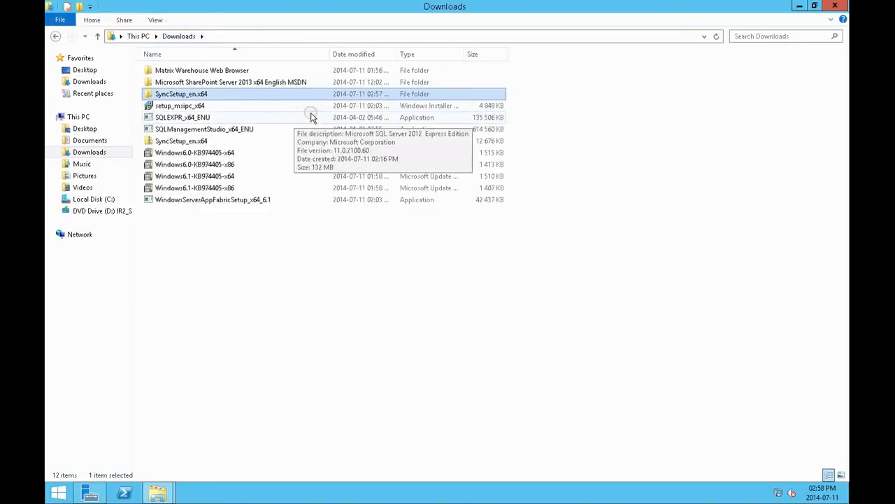
pyautogui.doubleClick(227, 178)
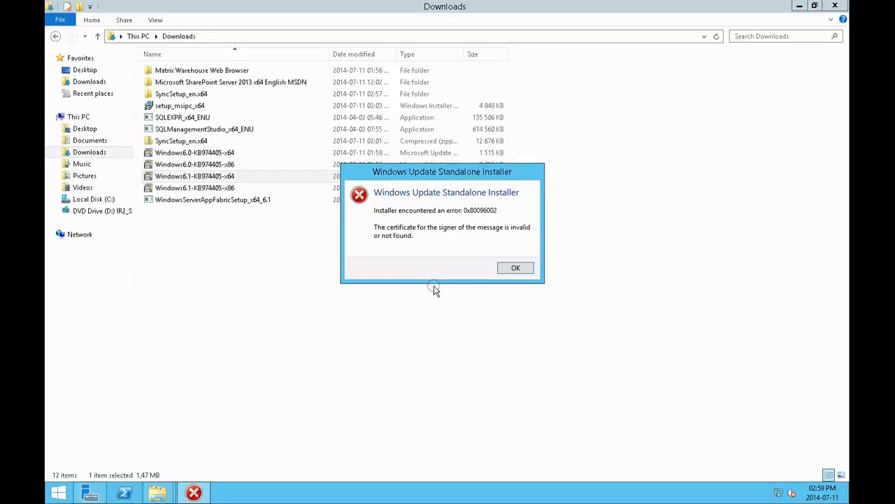
pyautogui.click(508, 268)
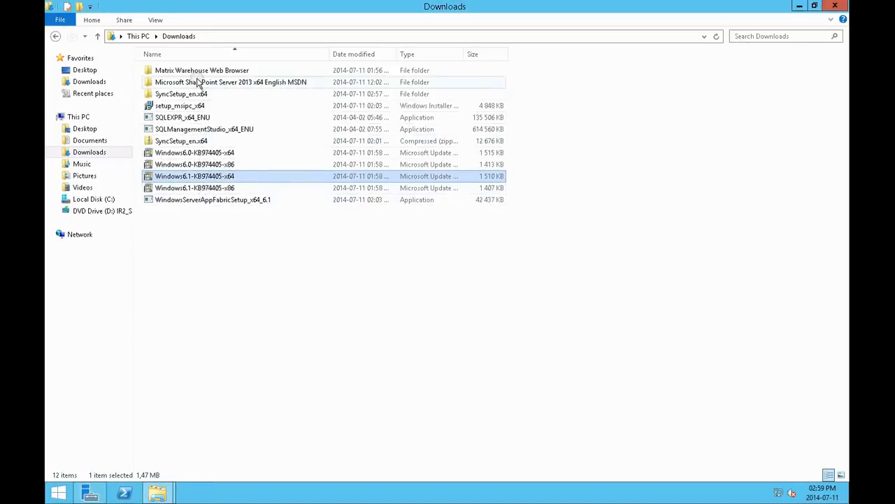
# Step: Open the Sharepoint text file in Documents and copy the Identity Foundation download link
pyautogui.click(91, 143)
pyautogui.doubleClick(185, 71)
pyautogui.moveTo(516, 123); pyautogui.dragTo(243, 119)
pyautogui.rightClick(243, 119)
pyautogui.click(257, 153)
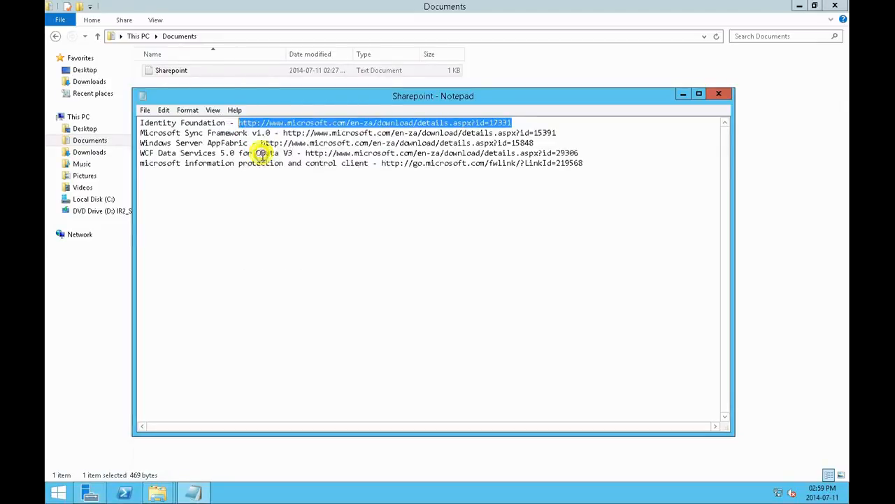
# Step: Start the browser from the Matrix Warehouse Web Browser folder in Downloads, load the copied Identity Foundation link, and dismiss the Action Center notification
pyautogui.click(101, 82)
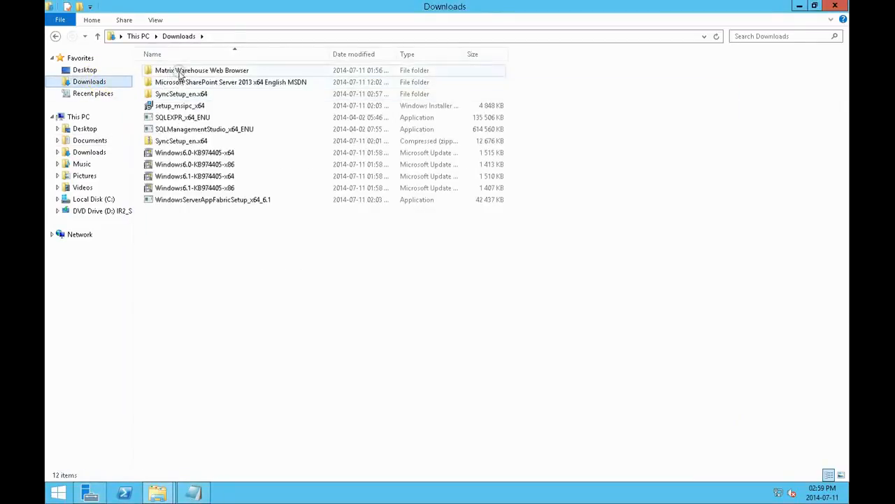
pyautogui.doubleClick(175, 70)
pyautogui.doubleClick(177, 141)
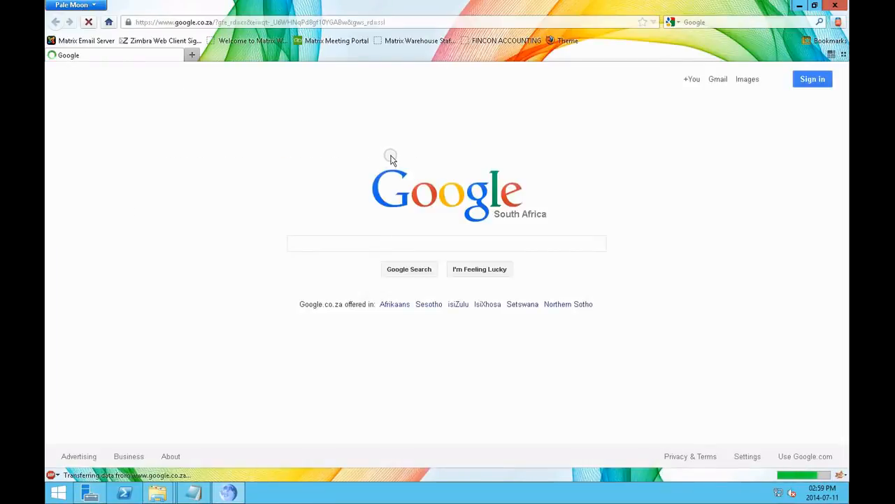
pyautogui.click(422, 22)
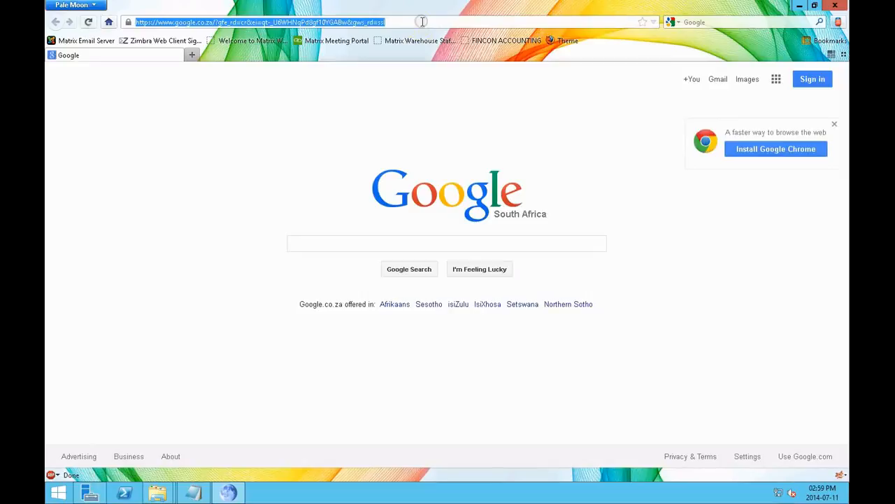
pyautogui.hotkey('ctrl', 'v')
pyautogui.press('Return')
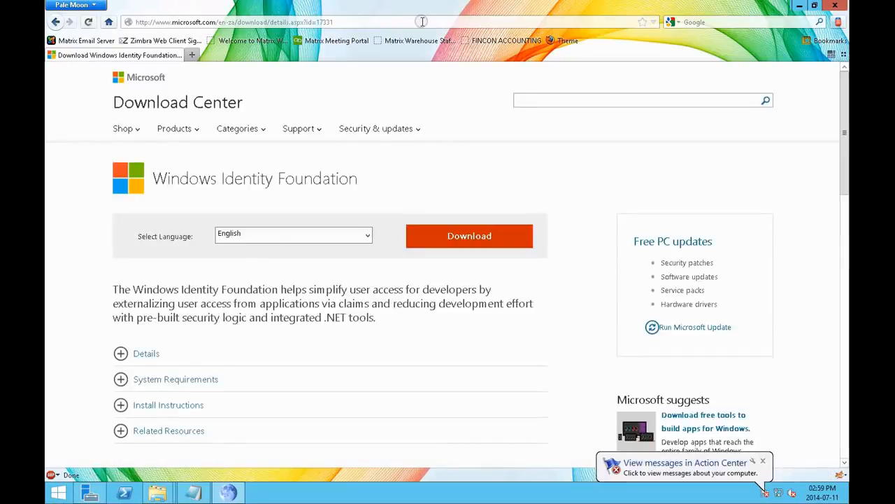
pyautogui.click(763, 461)
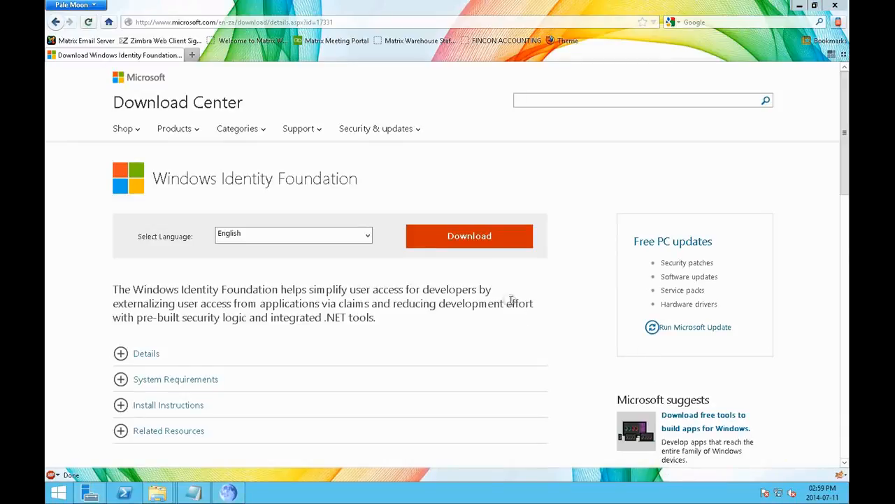
# Step: Request the Windows6.1-KB974405-x64.msu download of Windows Identity Foundation and choose to save the file
pyautogui.click(471, 242)
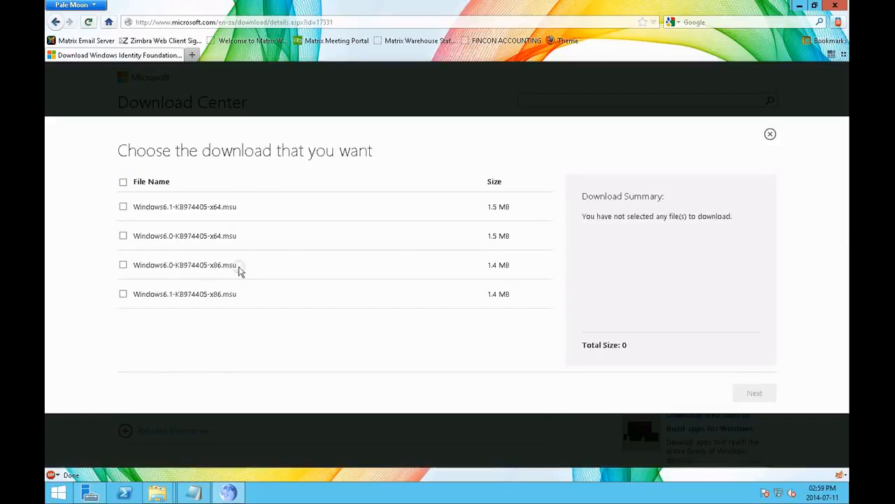
pyautogui.click(122, 207)
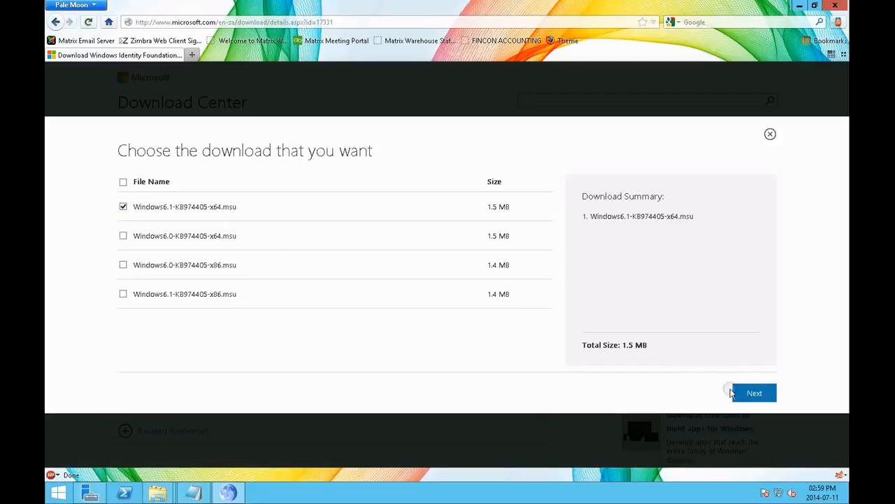
pyautogui.click(752, 395)
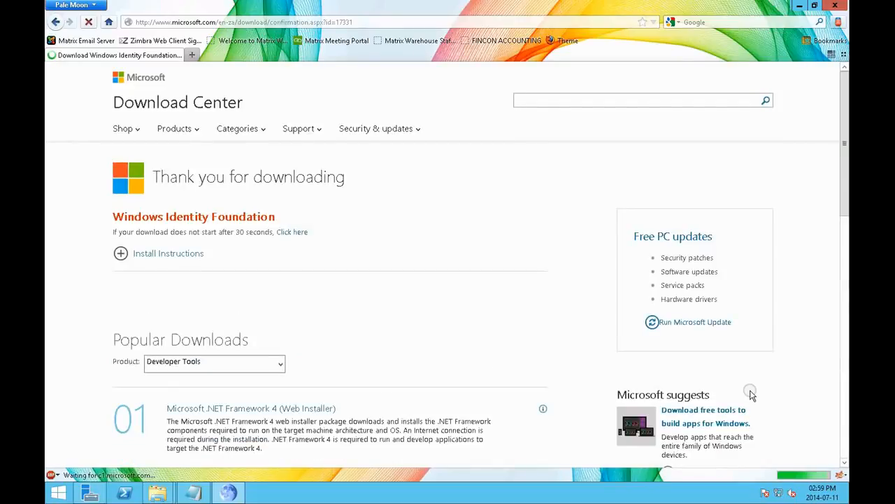
pyautogui.click(325, 354)
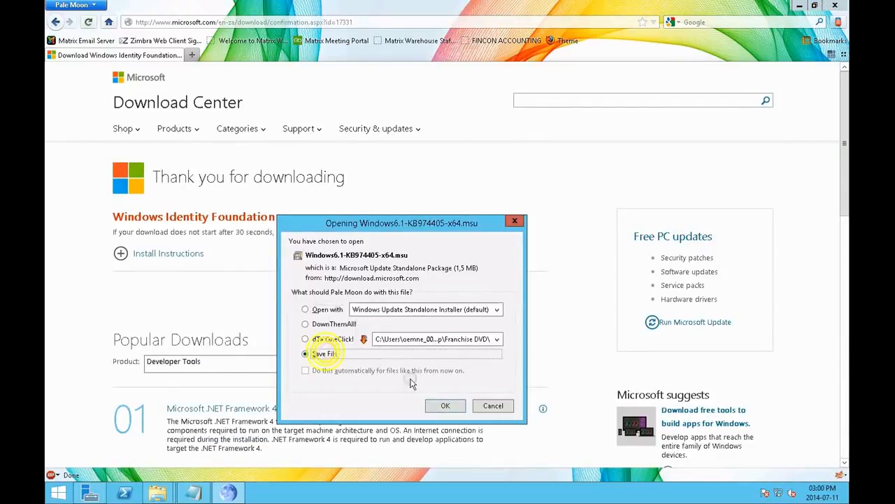
pyautogui.click(445, 406)
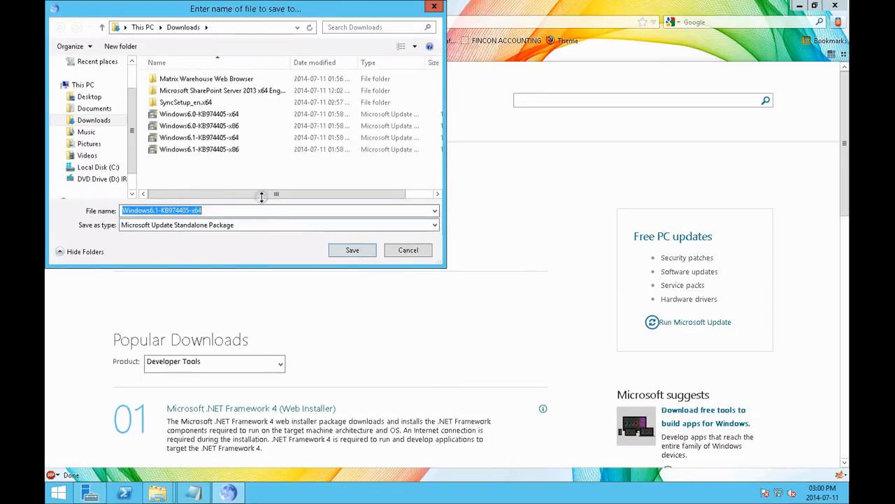
# Step: Delete the old Windows6.1-KB974405-x64 package from Downloads and save the new download under the same name, confirming replacement
pyautogui.rightClick(228, 138)
pyautogui.click(255, 267)
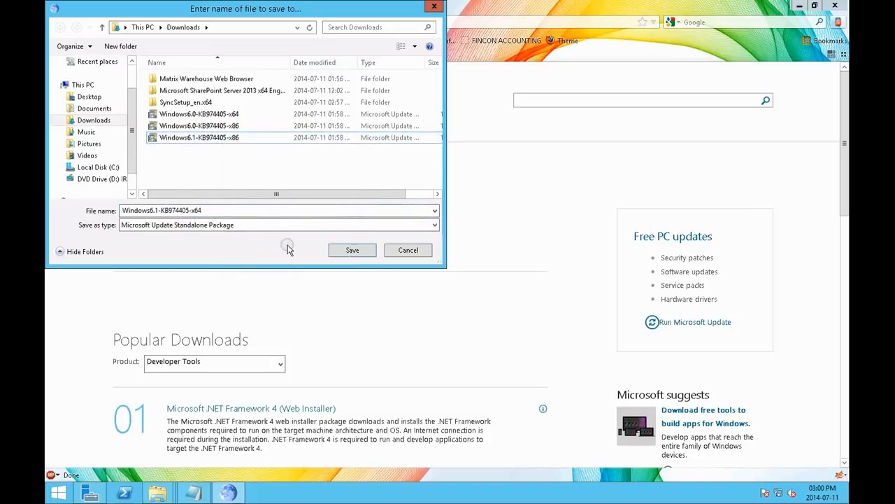
pyautogui.click(351, 250)
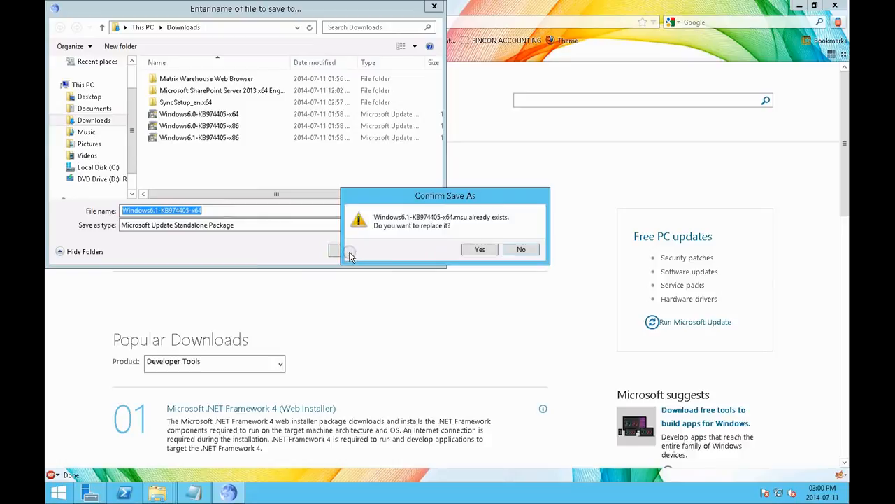
pyautogui.click(475, 251)
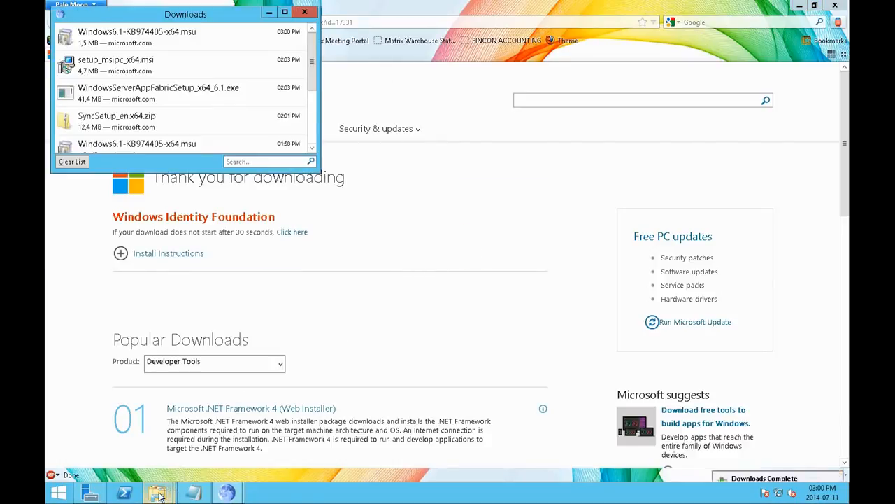
# Step: Try to install the newly downloaded Windows6.1-KB974405-x64.msu, submit the clipboard contents through Run, and dismiss the installer dialog
pyautogui.doubleClick(199, 35)
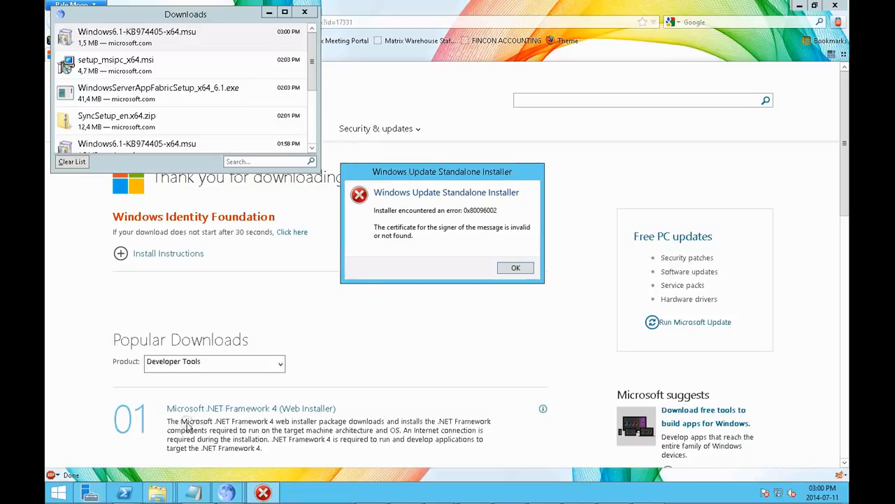
pyautogui.click(93, 405)
pyautogui.press('super+r')
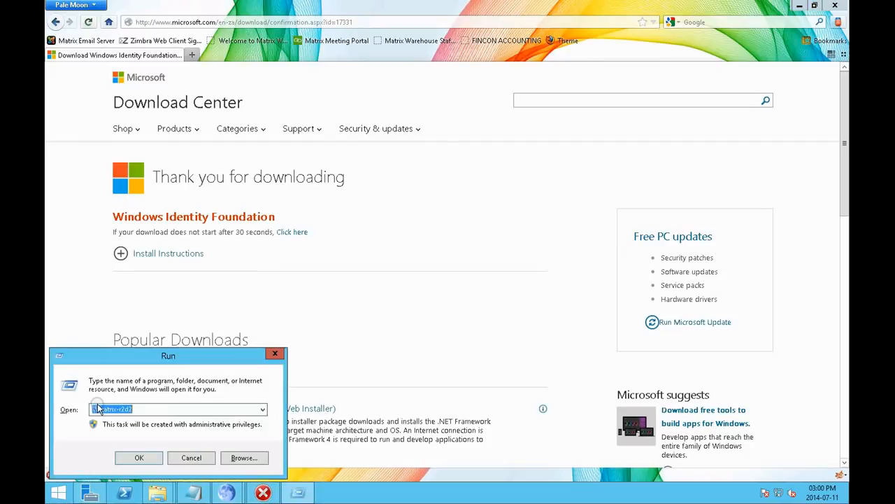
pyautogui.hotkey('ctrl', 'v')
pyautogui.press('Return')
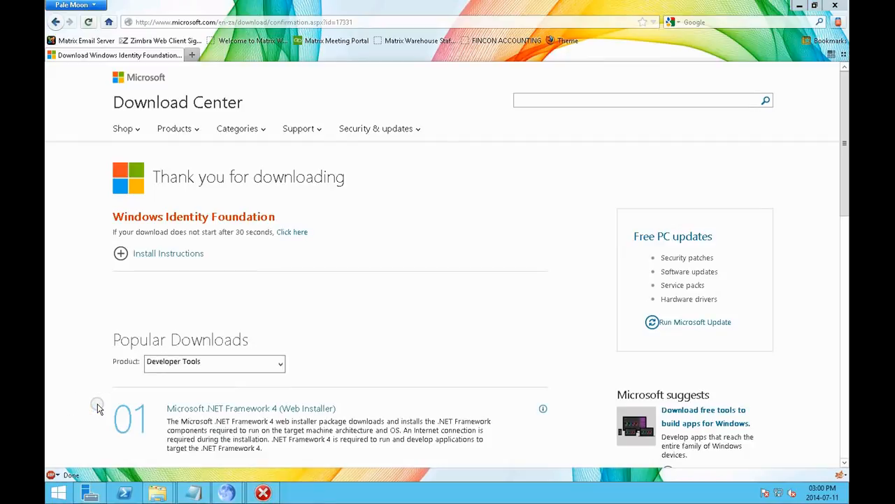
pyautogui.click(261, 491)
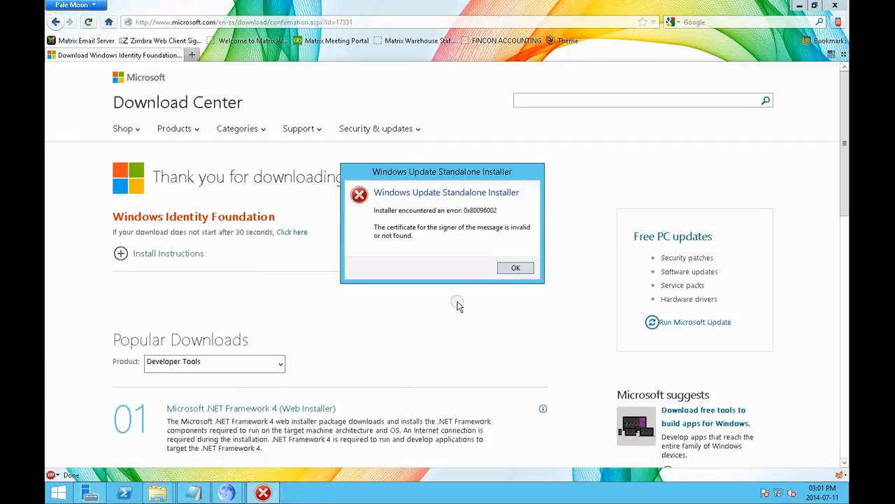
pyautogui.click(514, 269)
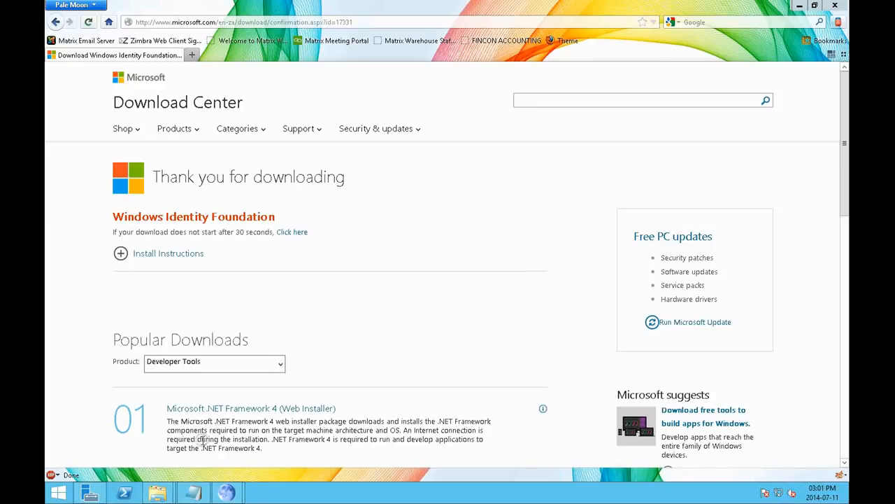
# Step: Minimize the browser, try again to install Windows6.1-KB974405-x64.msu from the browser's download list, and execute the Run command
pyautogui.click(799, 5)
pyautogui.doubleClick(162, 32)
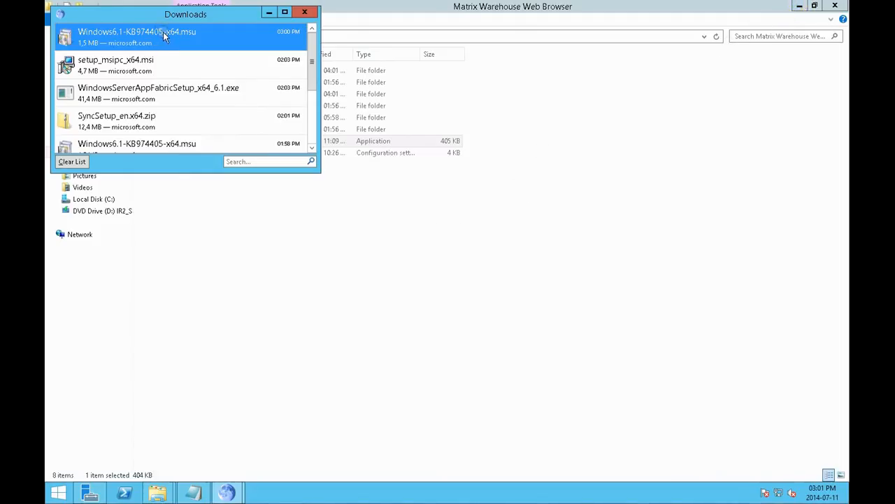
pyautogui.click(516, 266)
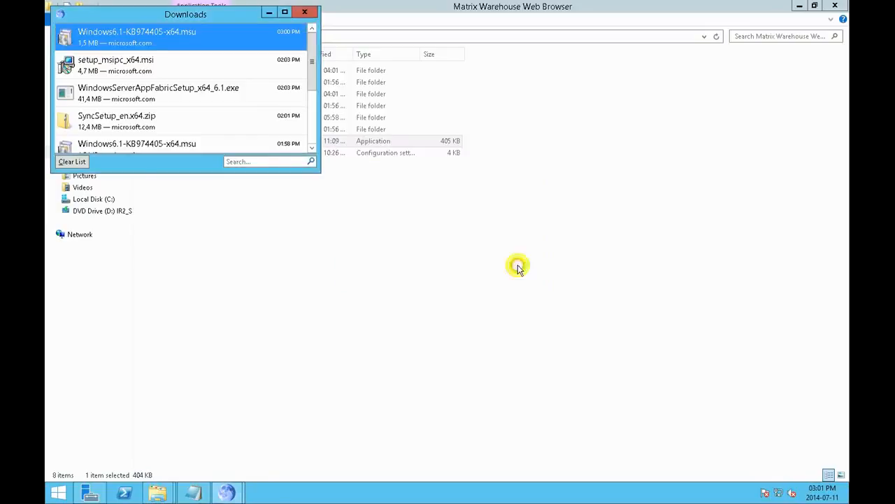
pyautogui.press('super+r')
pyautogui.press('Return')
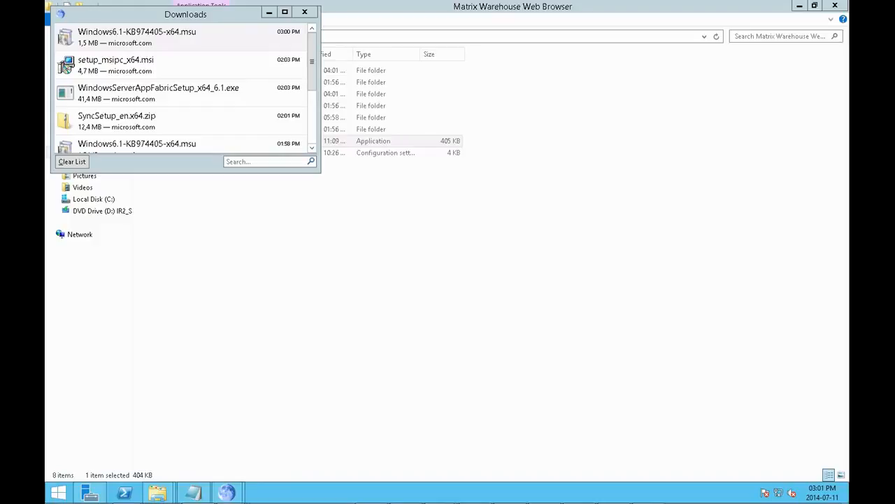
# Step: Run Matrix Warehouse Web Browser as administrator, sort Downloads by date modified, and try to install Windows6.1-KB974405-x64
pyautogui.rightClick(364, 142)
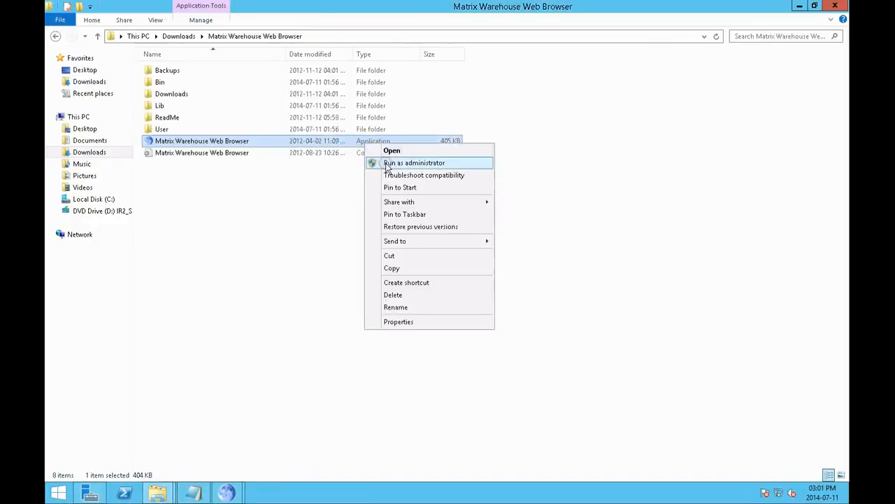
pyautogui.click(388, 163)
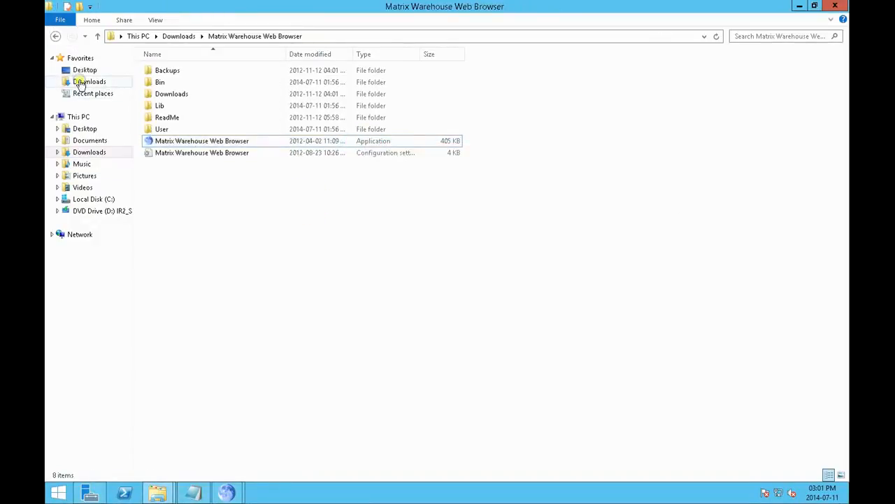
pyautogui.click(81, 82)
pyautogui.click(349, 55)
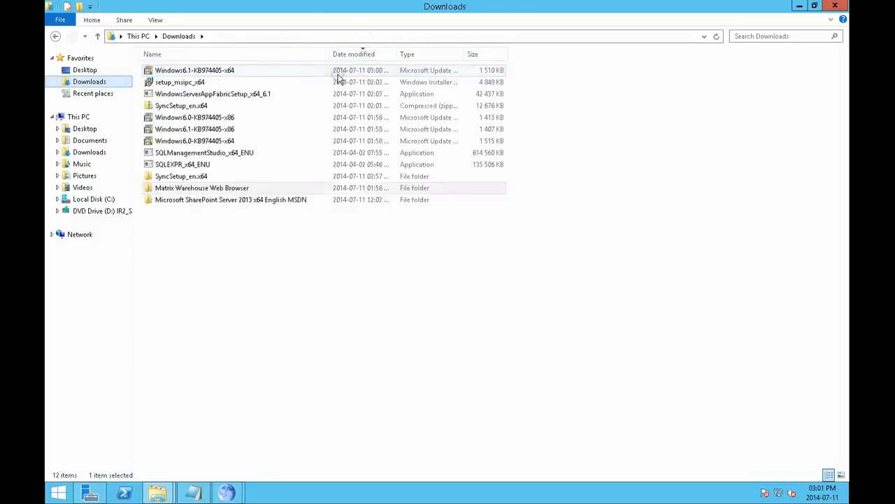
pyautogui.doubleClick(261, 71)
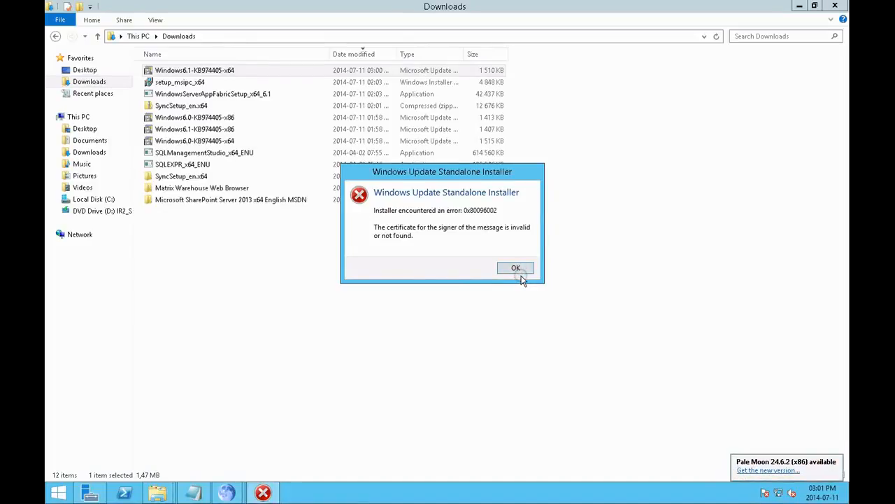
pyautogui.hotkey('alt', 'Tab')
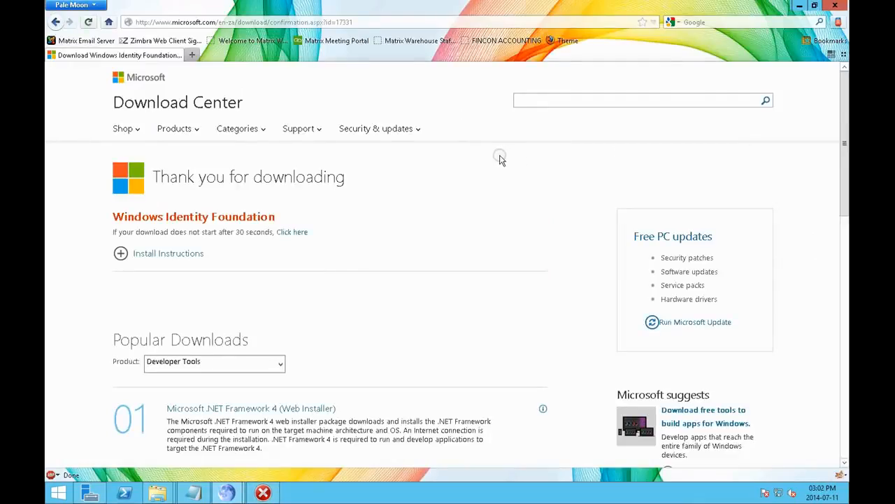
pyautogui.click(499, 158)
pyautogui.click(192, 54)
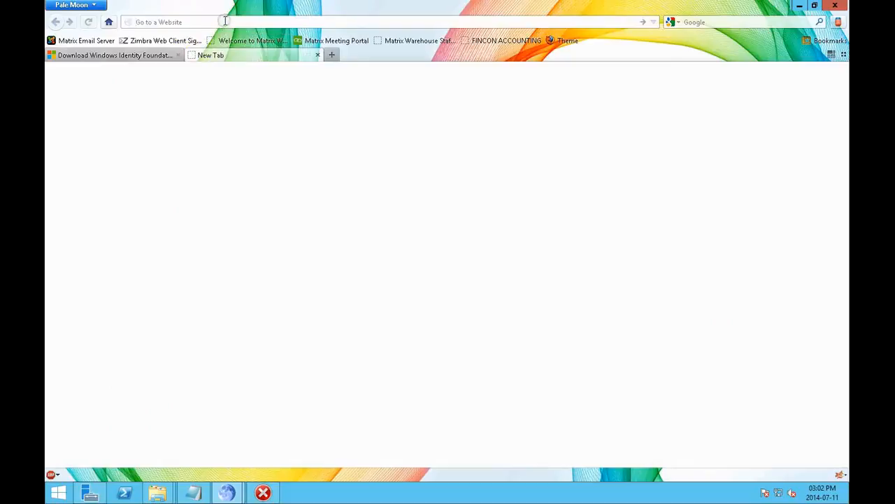
pyautogui.write('http://www.microsoft.com/en-us/download/details.aspx?id=28972')
pyautogui.press('Return')
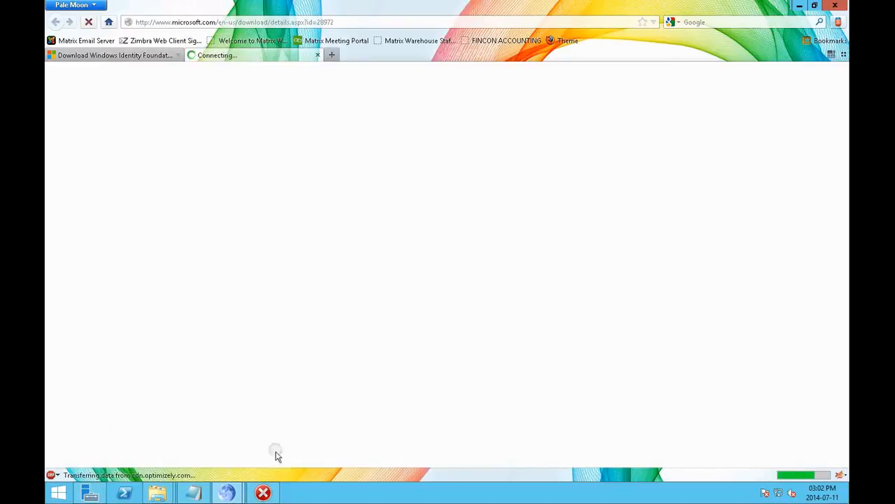
pyautogui.click(271, 492)
pyautogui.click(508, 270)
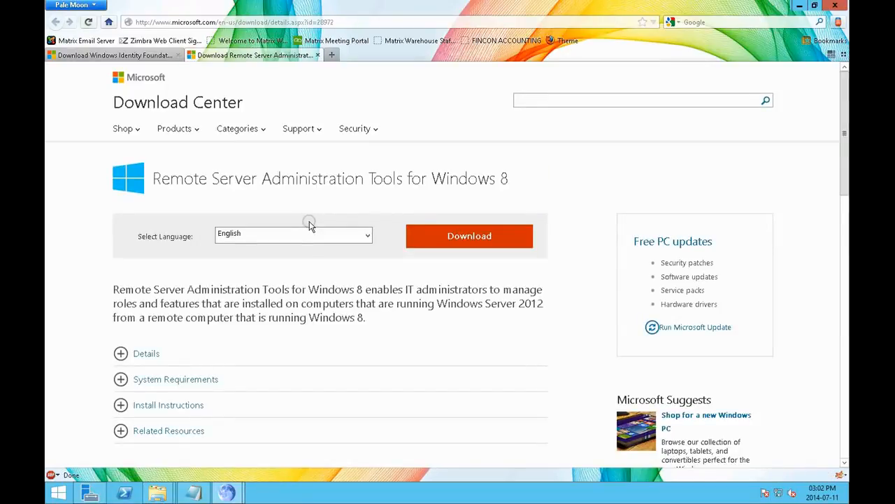
# Step: Download Windows6.2-KB2693643-x64.msu of Remote Server Administration Tools for Windows 8 and save it in Downloads
pyautogui.click(483, 245)
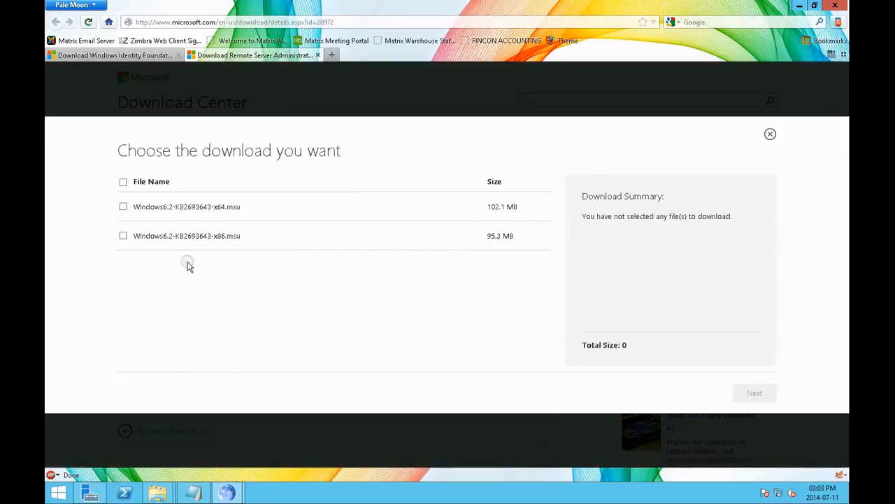
pyautogui.click(122, 208)
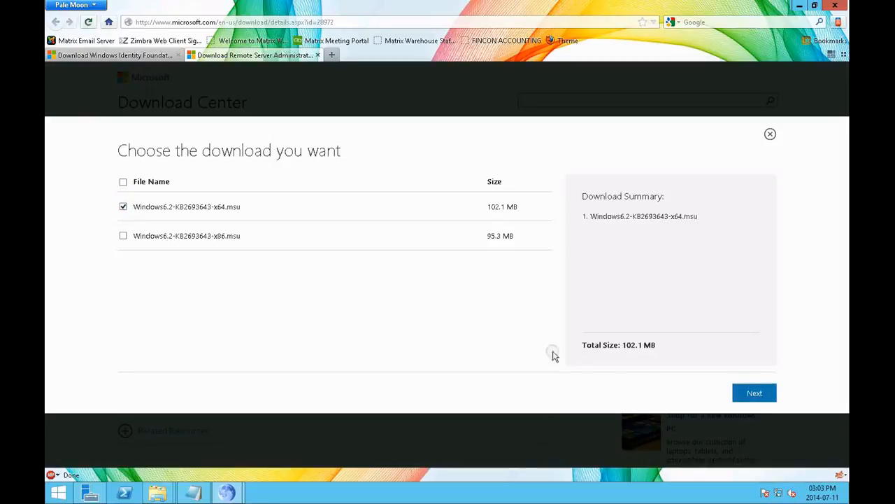
pyautogui.click(754, 395)
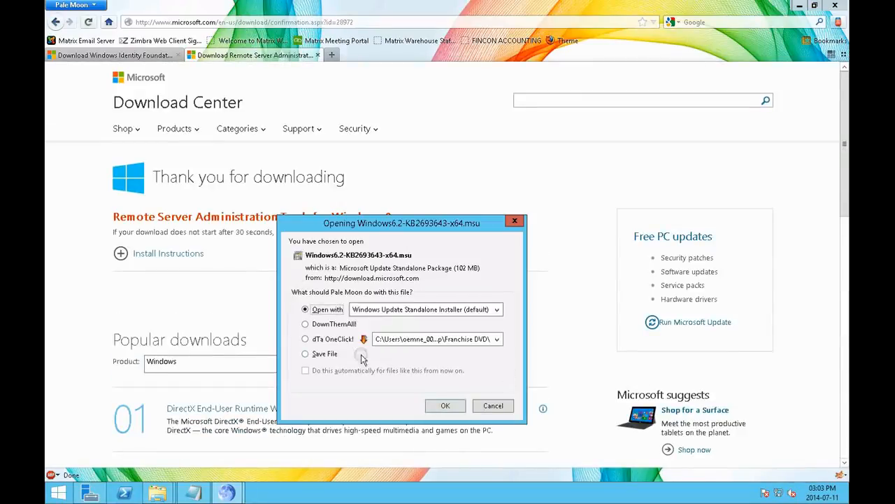
pyautogui.click(307, 353)
pyautogui.click(438, 405)
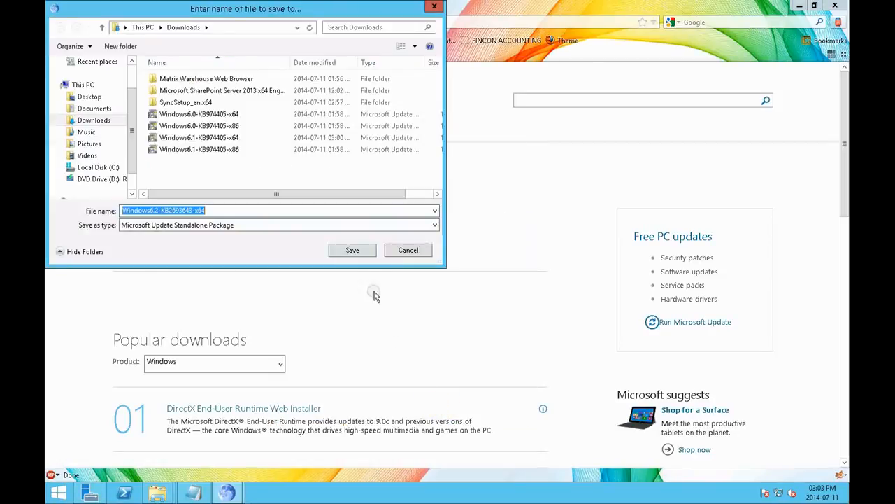
pyautogui.click(354, 251)
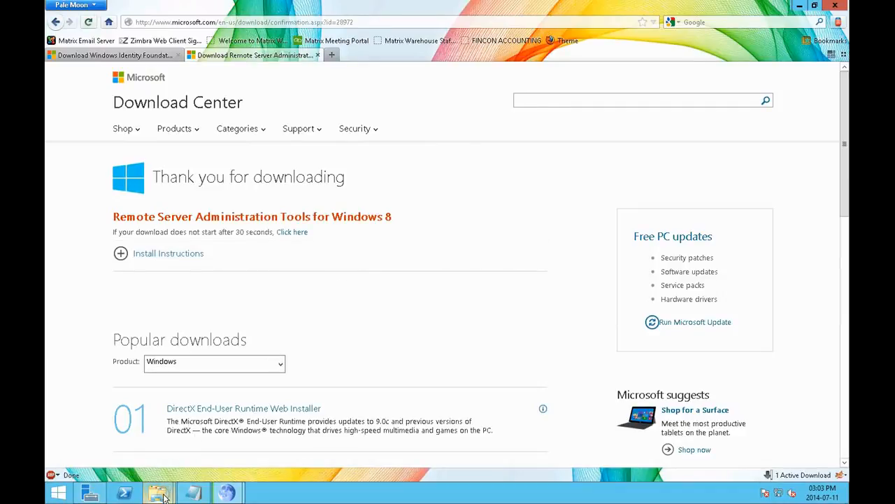
# Step: Check the Windows6.2-KB2693643-x64 download in the Downloads folder and follow its progress in the browser's download list
pyautogui.moveTo(163, 495)
pyautogui.click(234, 454)
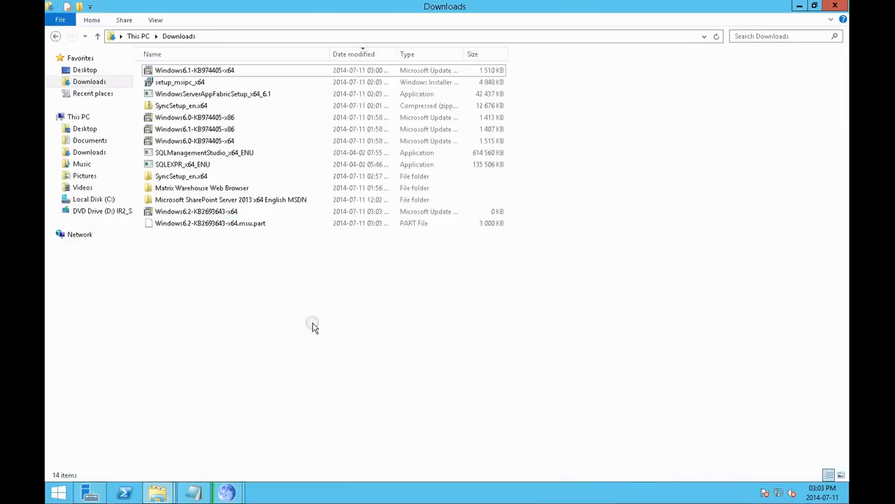
pyautogui.click(194, 212)
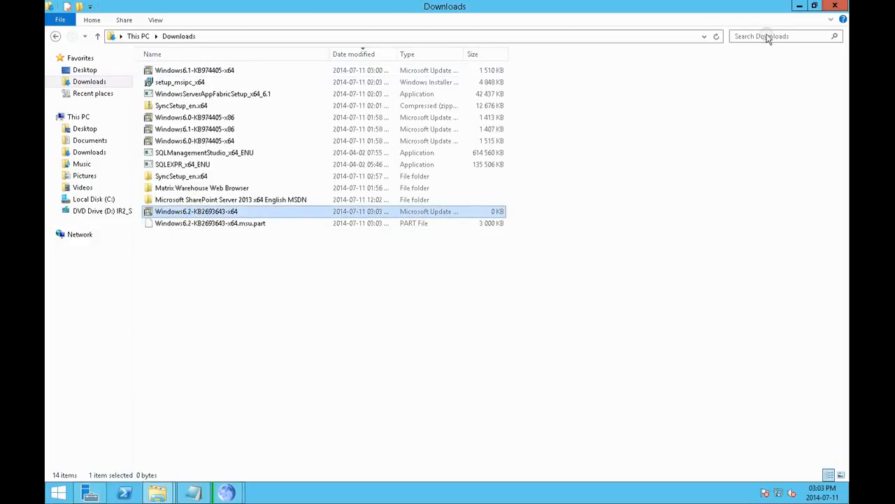
pyautogui.click(799, 6)
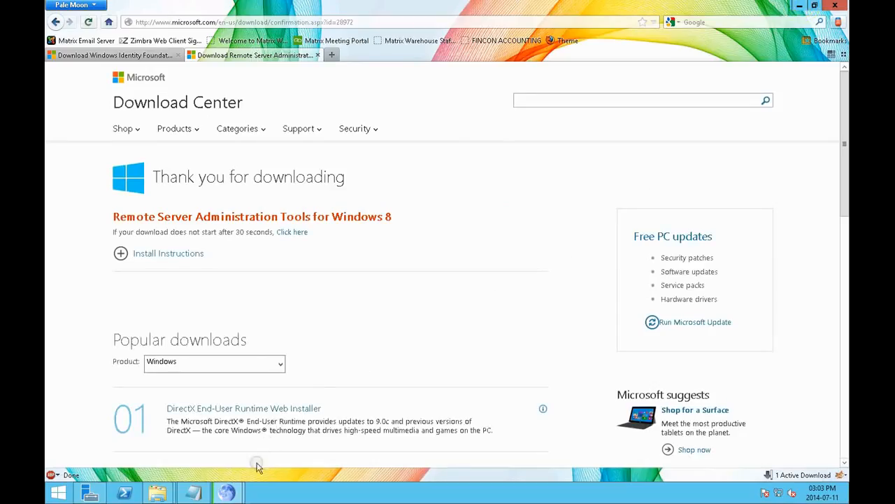
pyautogui.moveTo(231, 494)
pyautogui.click(277, 434)
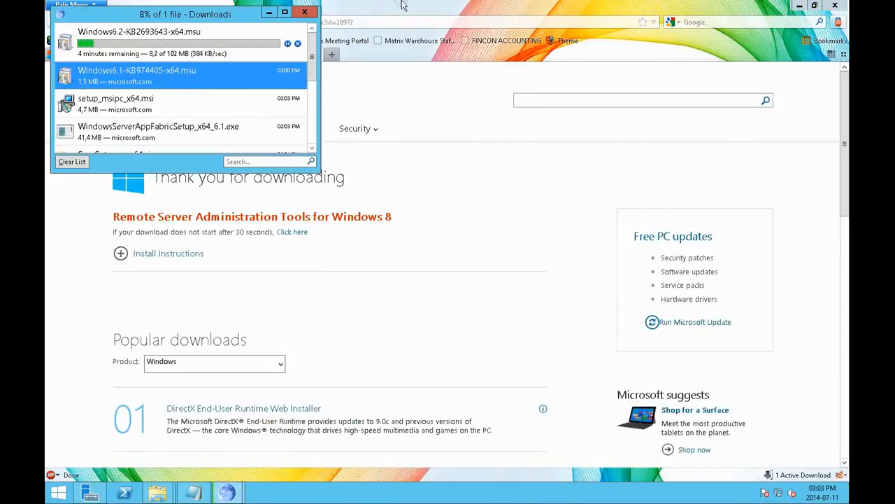
pyautogui.moveTo(234, 15); pyautogui.dragTo(564, 190)
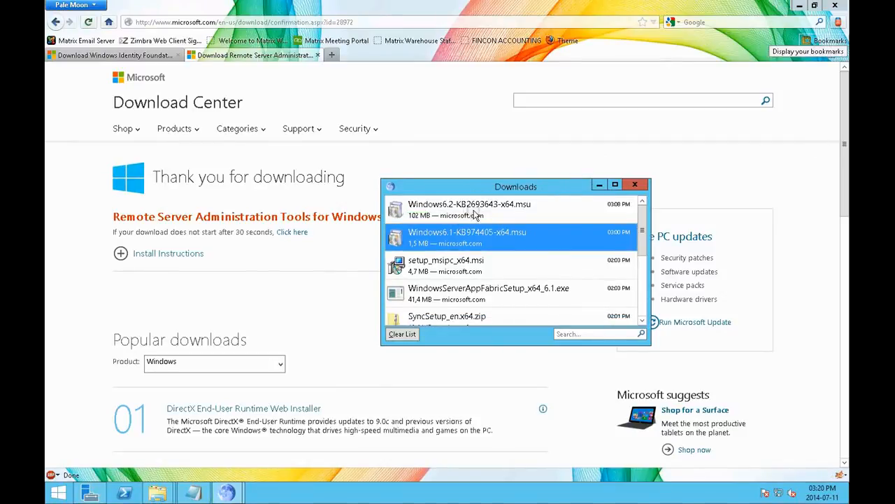
# Step: Try to install Windows6.2-KB2693643-x64.msu from the browser's download list, minimize the browser windows, and dismiss the installer dialog
pyautogui.click(474, 209)
pyautogui.rightClick(479, 213)
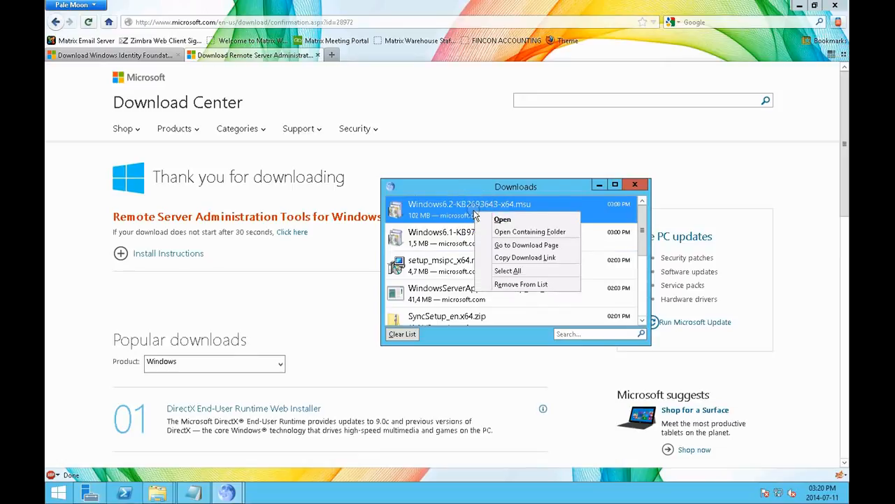
pyautogui.click(492, 219)
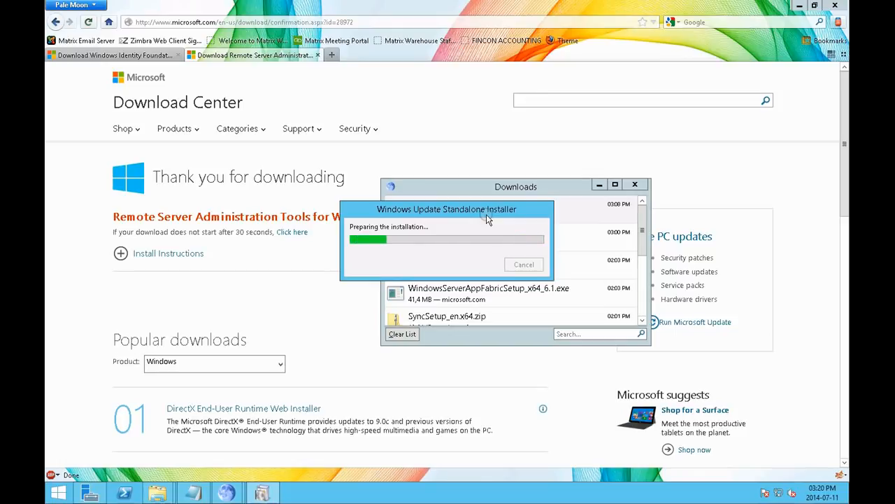
pyautogui.click(596, 185)
pyautogui.click(799, 12)
pyautogui.click(798, 12)
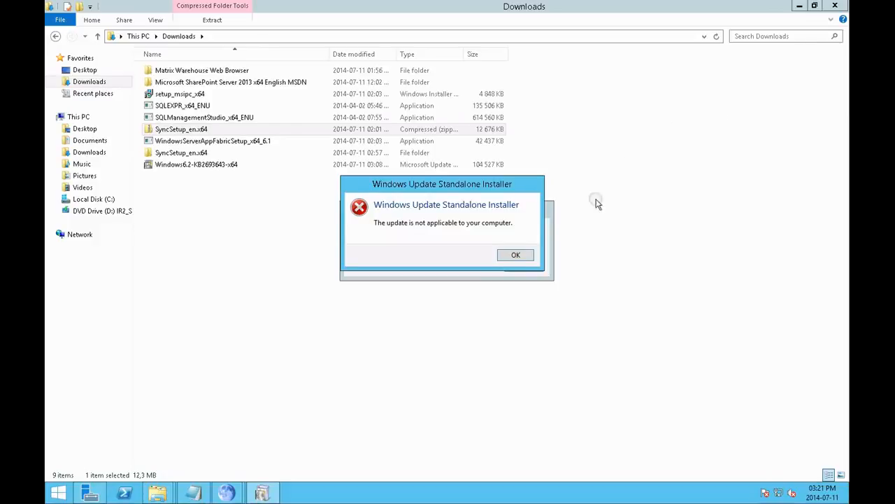
pyautogui.click(517, 254)
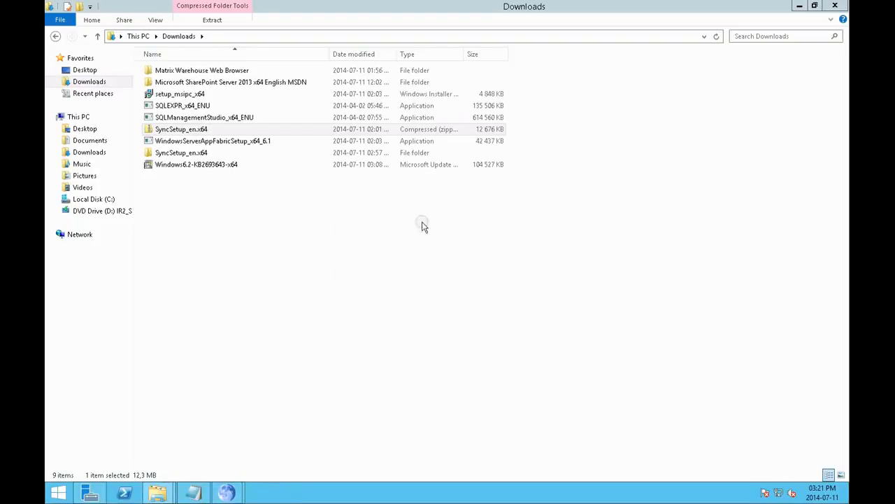
# Step: Mount the disc image stored in the Microsoft SharePoint Server 2013 x64 English MSDN folder in Downloads
pyautogui.click(261, 166)
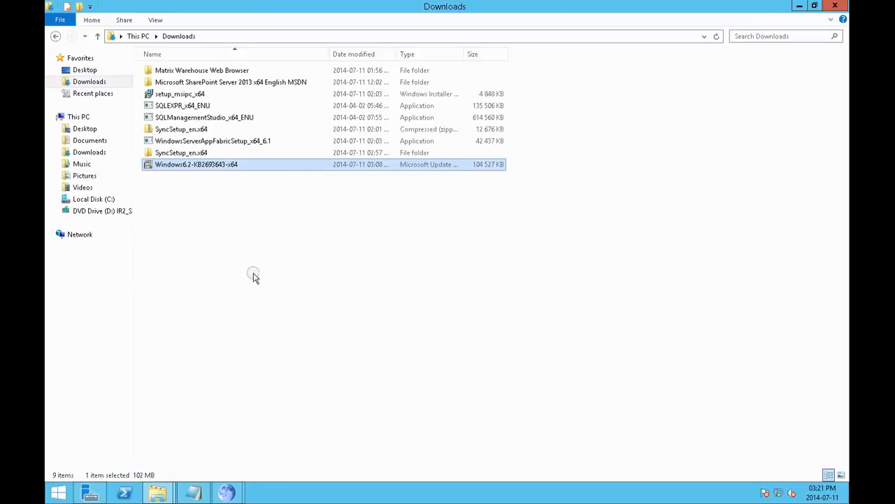
pyautogui.click(107, 210)
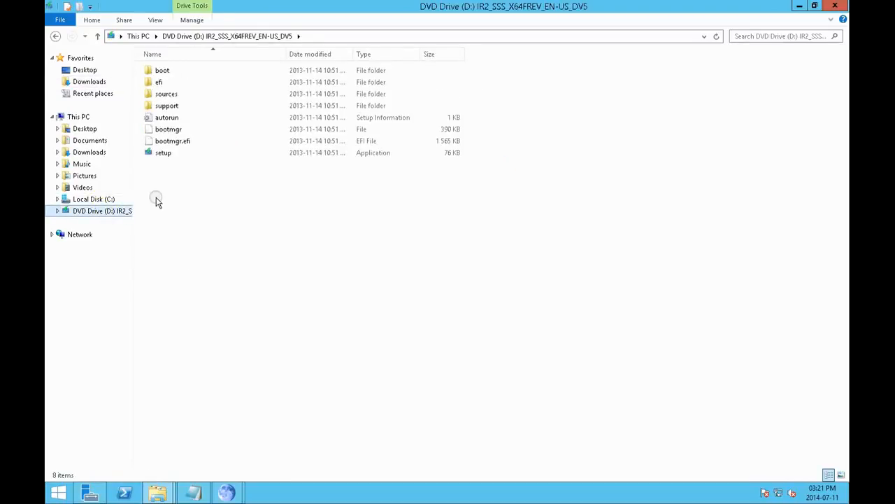
pyautogui.click(89, 81)
pyautogui.doubleClick(188, 81)
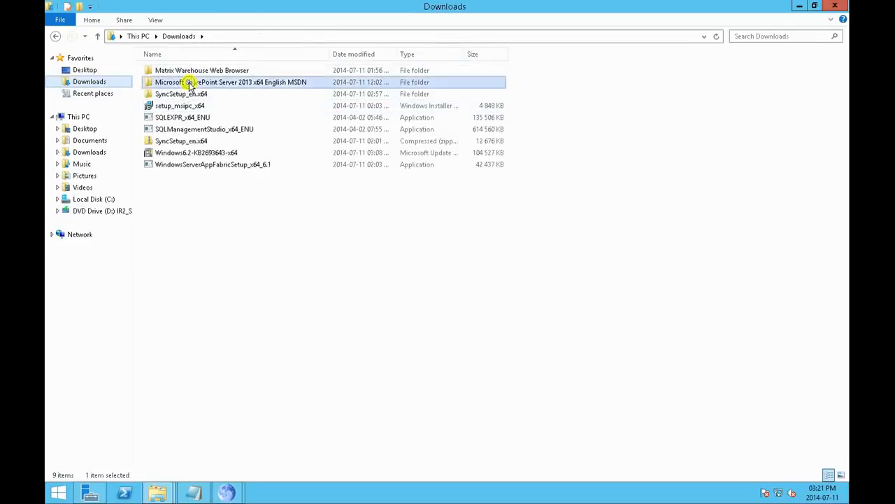
pyautogui.rightClick(189, 73)
pyautogui.click(202, 76)
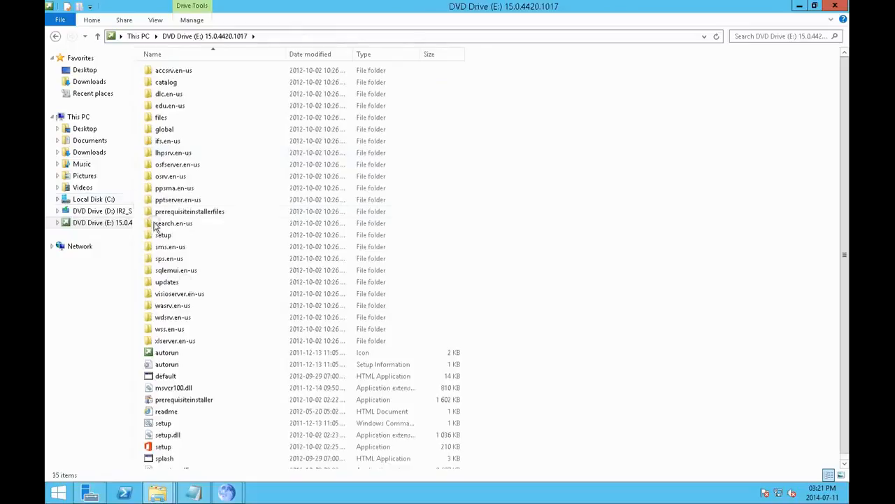
# Step: Run the SharePoint Server 2013 setup to check for missing prerequisites, close its error list, and return to Downloads
pyautogui.click(168, 447)
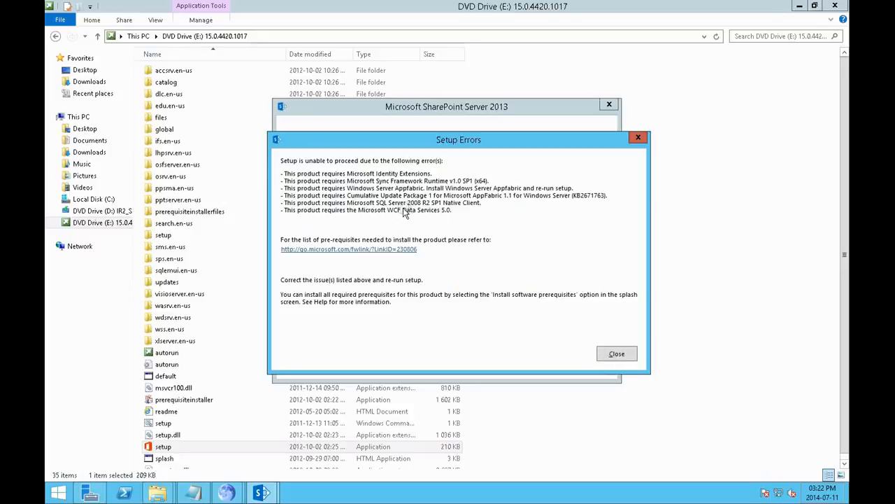
pyautogui.click(615, 354)
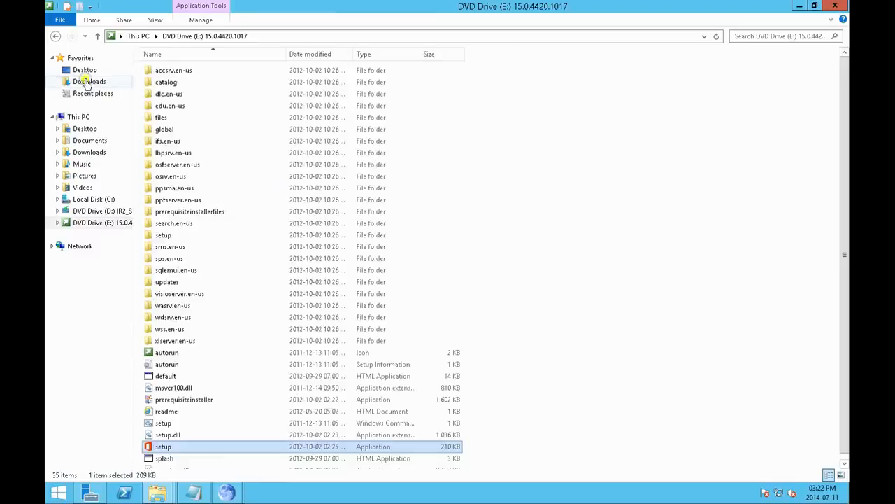
pyautogui.click(89, 82)
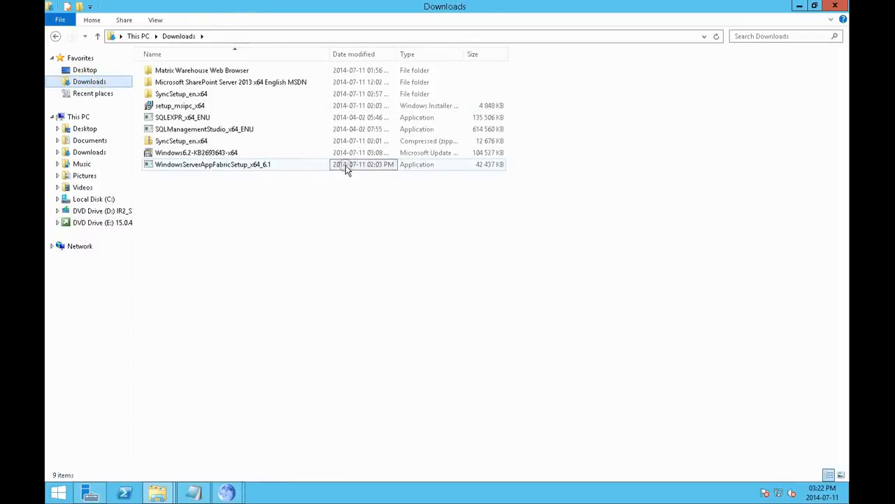
pyautogui.doubleClick(295, 107)
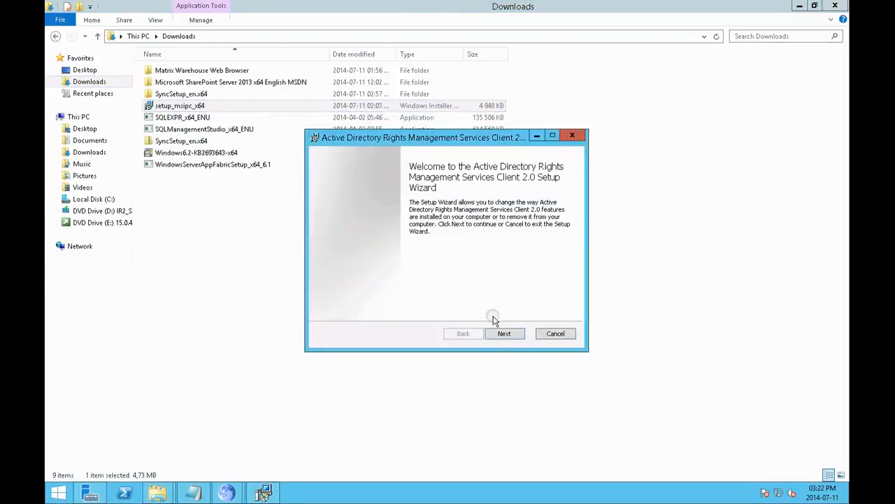
pyautogui.click(545, 336)
pyautogui.click(420, 261)
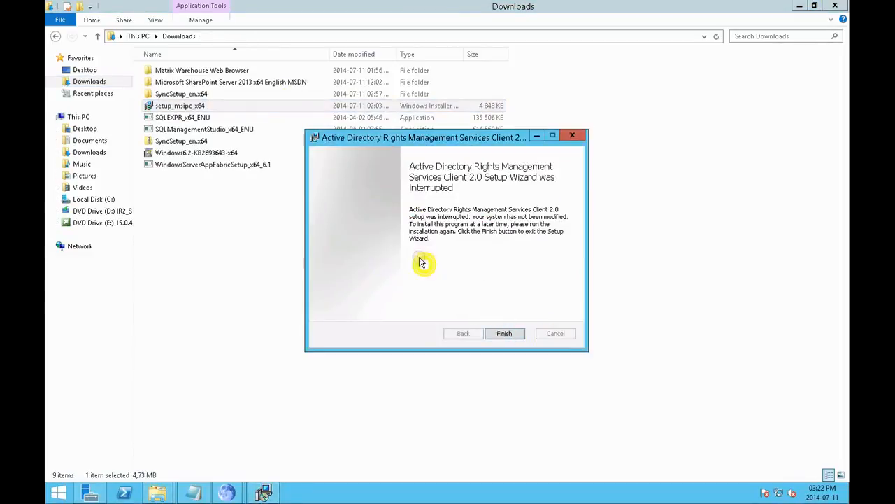
pyautogui.click(505, 333)
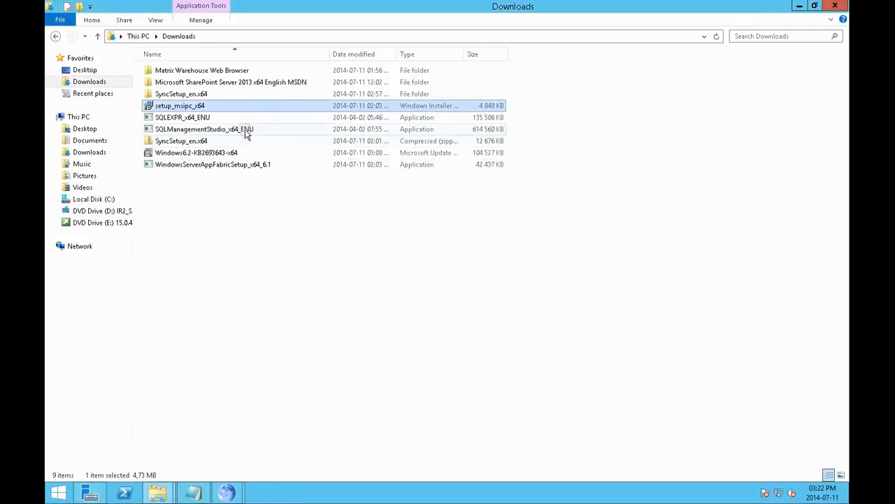
# Step: Try to install Windows Server AppFabric with WindowsServerAppFabricSetup_x64_6.1 and dismiss the setup wizard's dialog
pyautogui.doubleClick(242, 165)
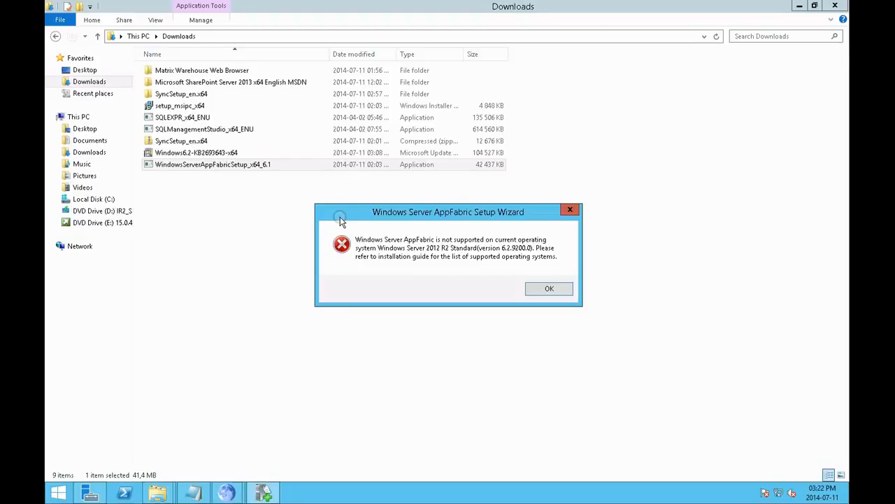
pyautogui.click(544, 287)
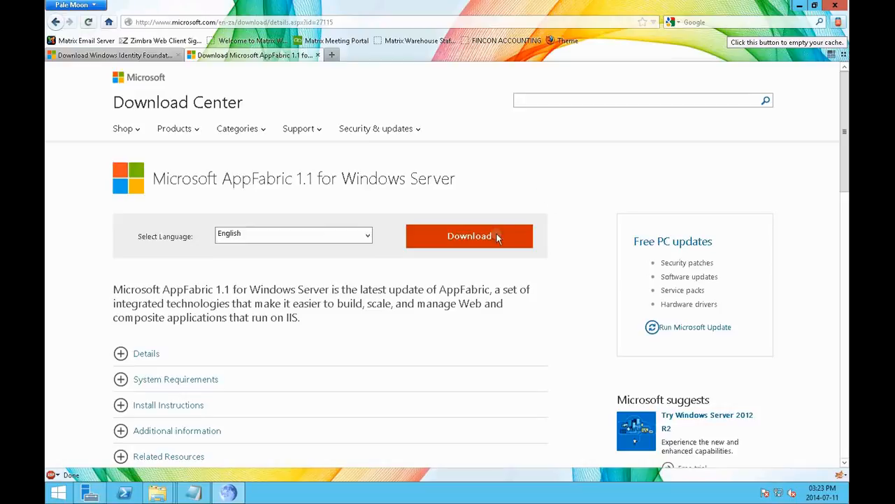
# Step: Download WindowsServerAppFabricSetup_x64.exe from the Microsoft AppFabric 1.1 for Windows Server download page and save the file
pyautogui.click(496, 236)
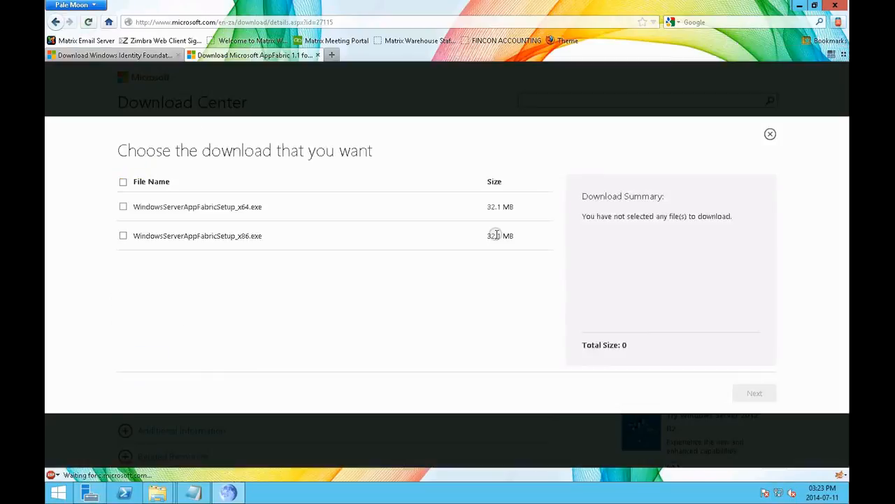
pyautogui.click(123, 206)
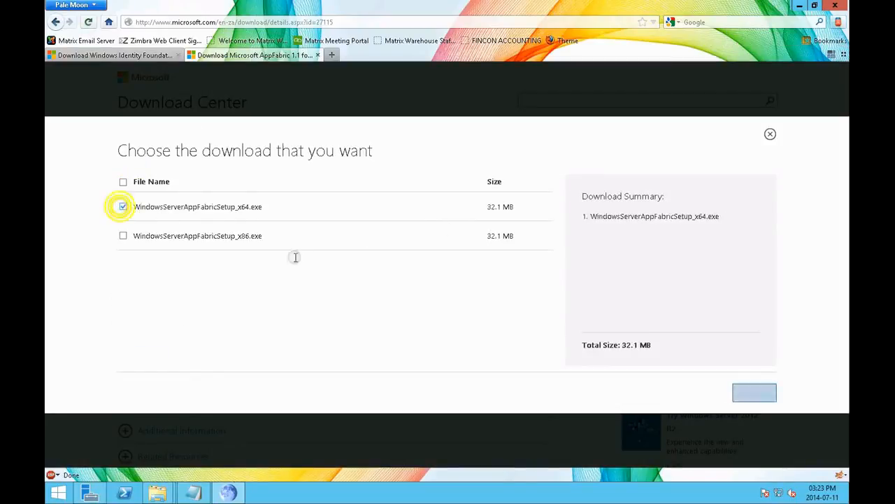
pyautogui.click(746, 392)
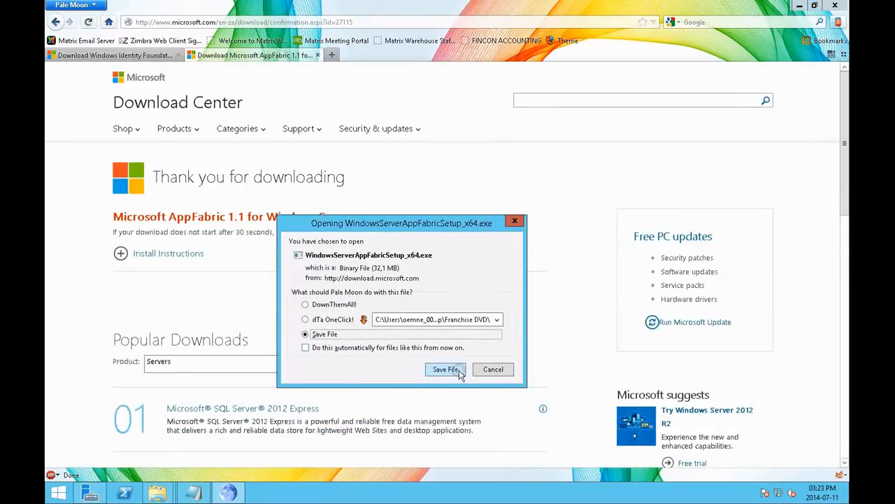
pyautogui.click(457, 372)
pyautogui.click(360, 252)
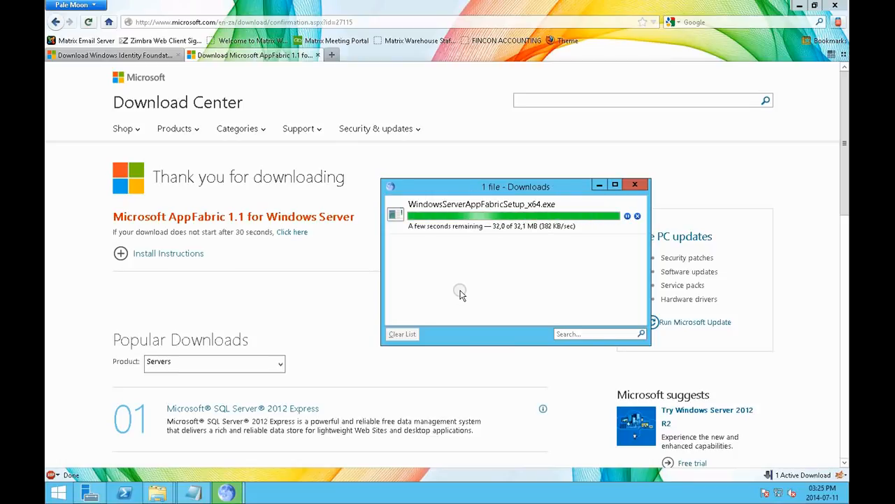
# Step: Run the downloaded WindowsServerAppFabricSetup_x64.exe from the browser's download list
pyautogui.click(479, 212)
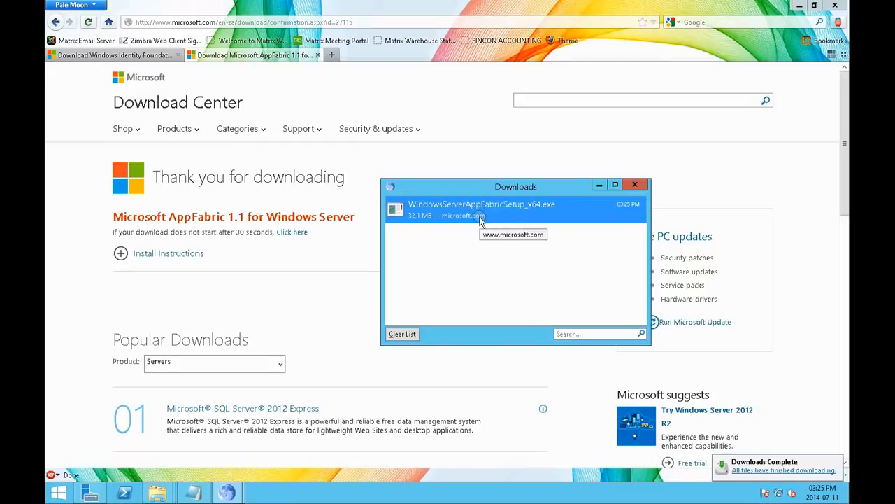
pyautogui.rightClick(480, 219)
pyautogui.click(504, 226)
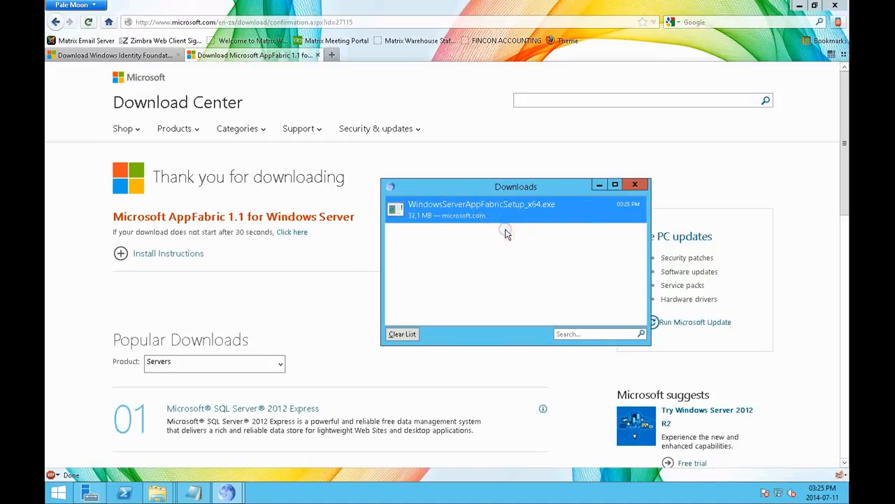
pyautogui.click(491, 288)
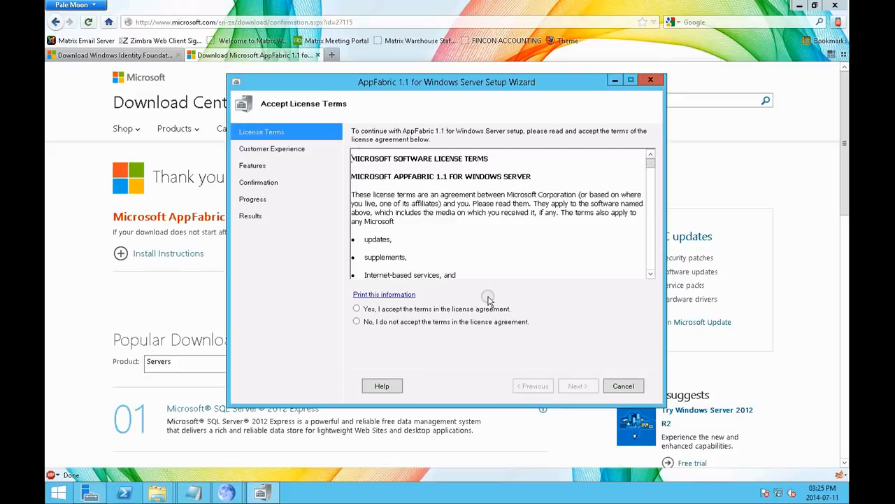
# Step: Accept the AppFabric 1.1 license terms, decline the Customer Experience Improvement Program, and install the default features
pyautogui.click(427, 310)
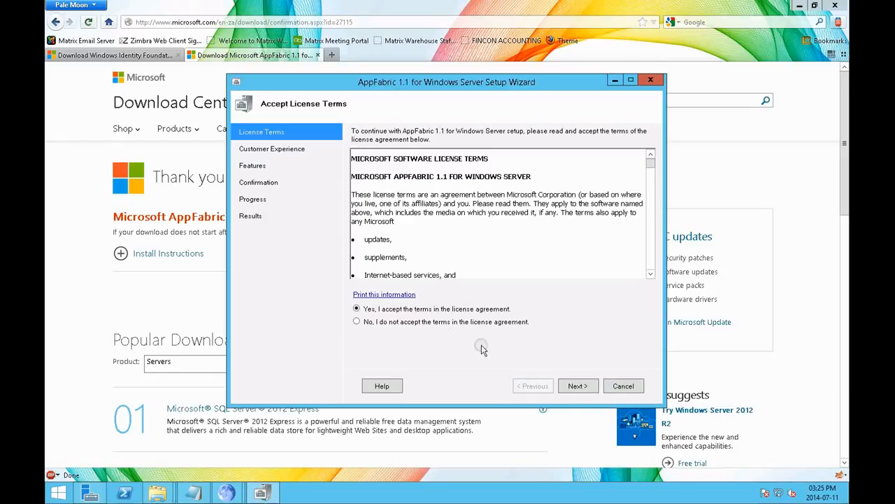
pyautogui.click(576, 387)
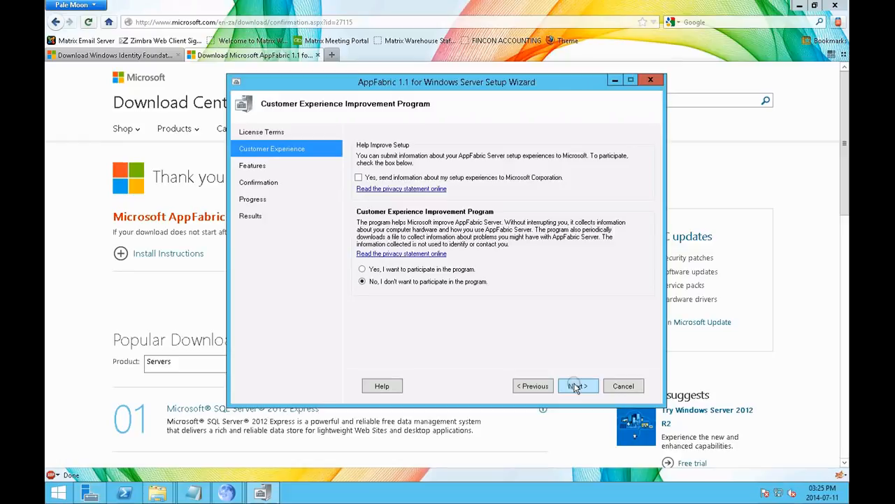
pyautogui.click(576, 387)
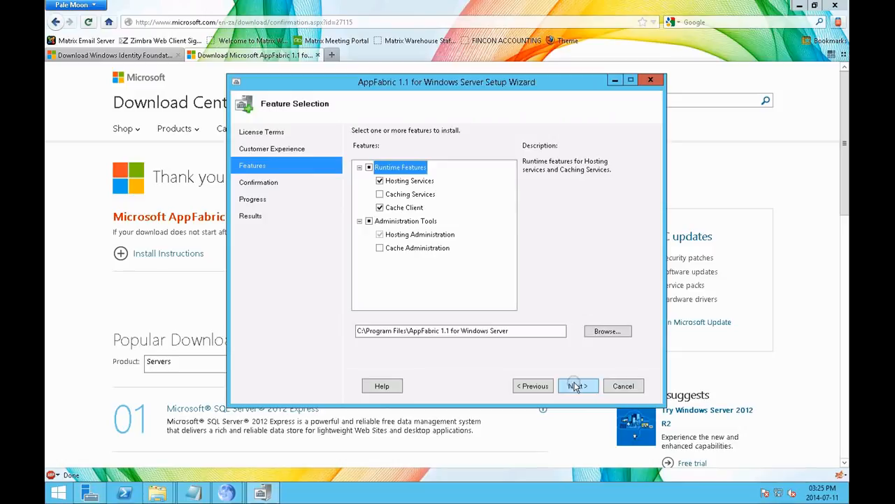
pyautogui.click(576, 386)
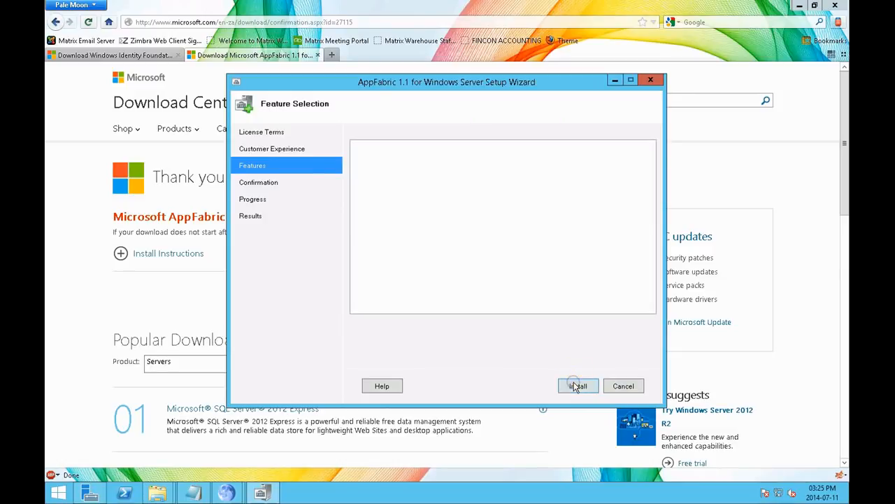
pyautogui.click(577, 386)
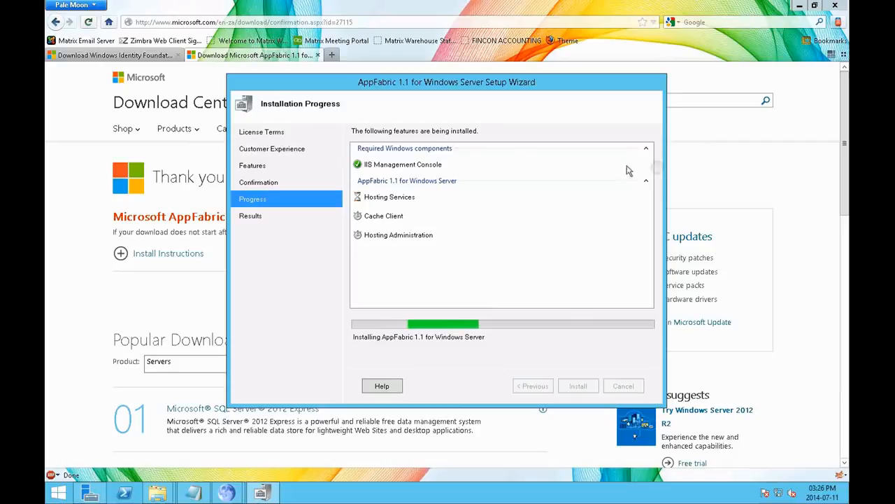
# Step: Run SQLEXPR_x64_ENU from the Downloads folder and move its file extraction window aside
pyautogui.moveTo(157, 493)
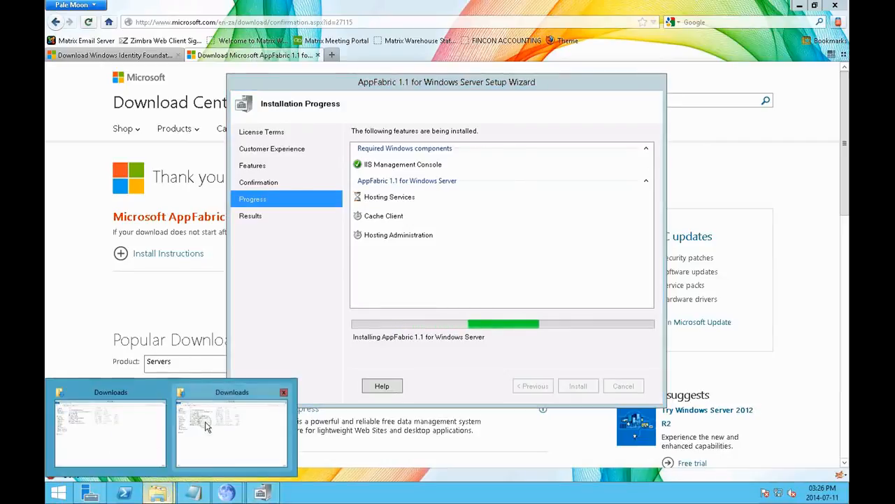
pyautogui.click(207, 425)
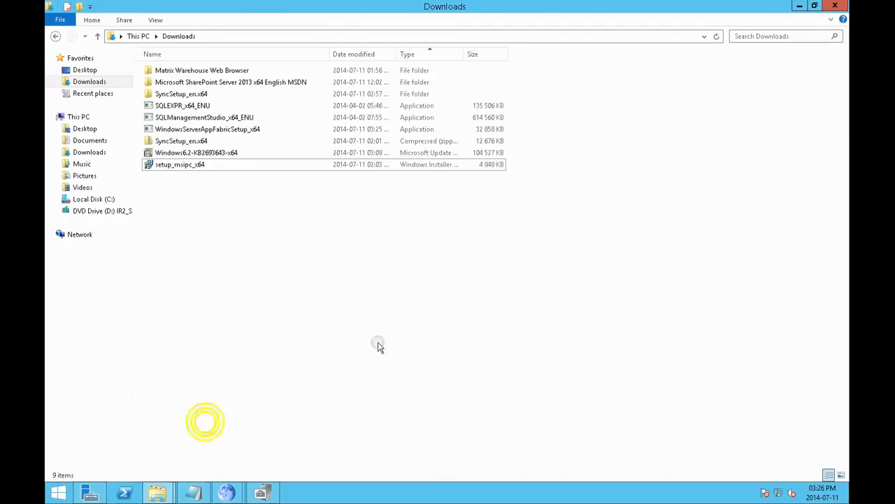
pyautogui.click(199, 106)
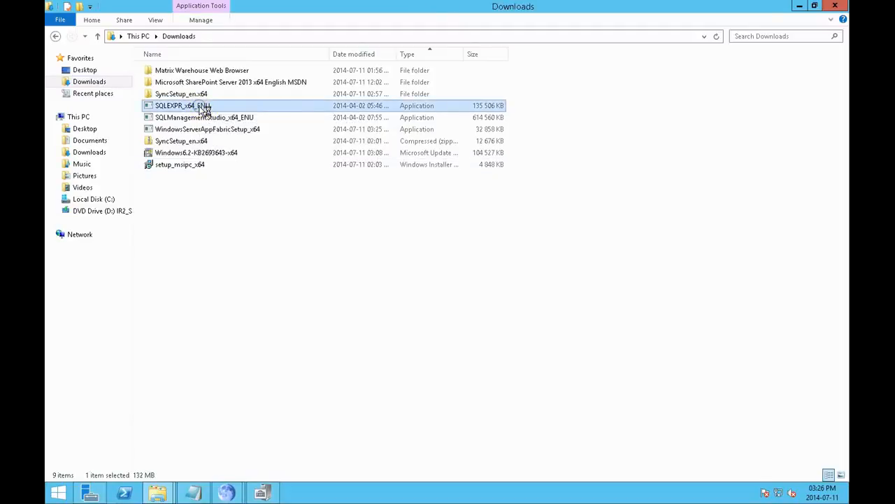
pyautogui.doubleClick(204, 110)
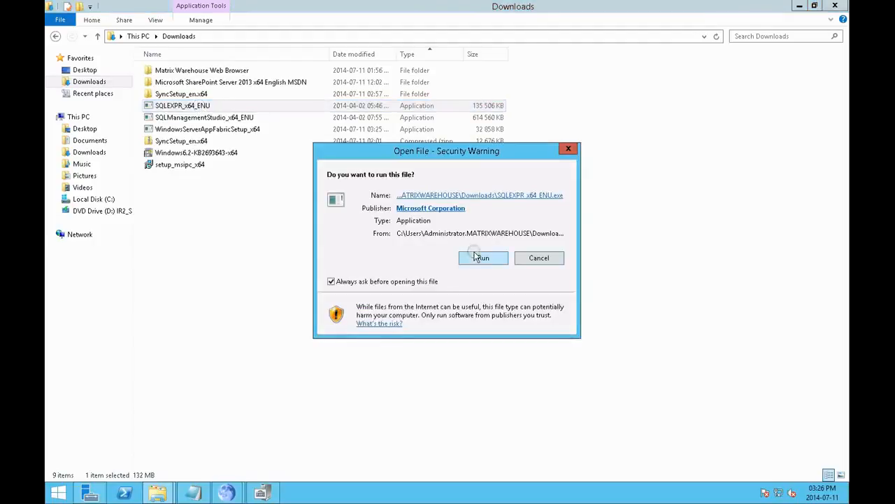
pyautogui.click(476, 256)
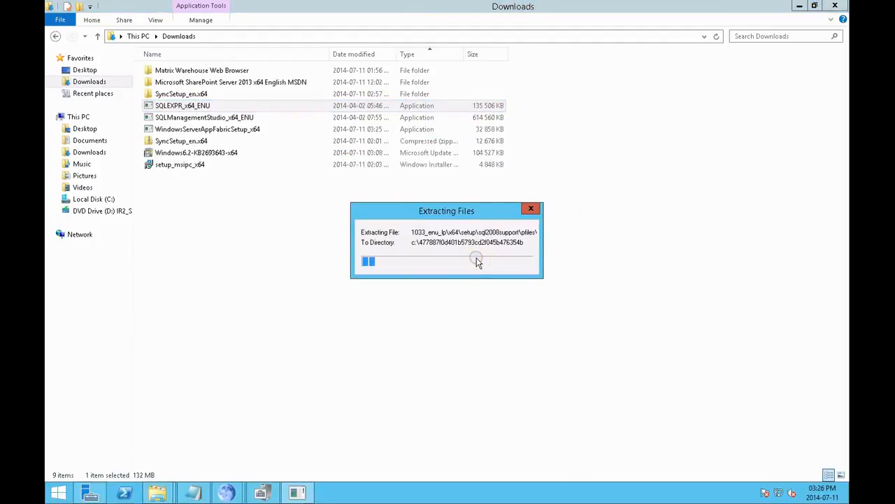
pyautogui.moveTo(422, 215); pyautogui.dragTo(149, 212)
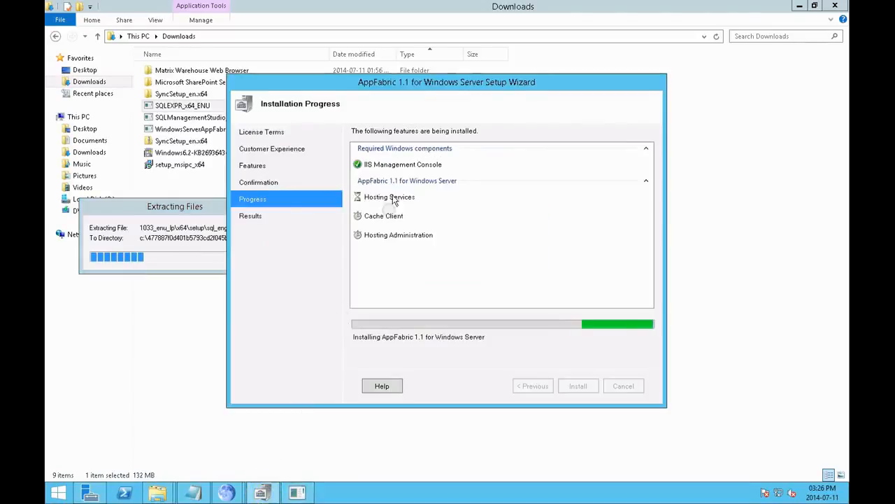
# Step: Move the AppFabric setup wizard clear of the file list and finish it with the configuration tool set to launch
pyautogui.moveTo(480, 83); pyautogui.dragTo(649, 90)
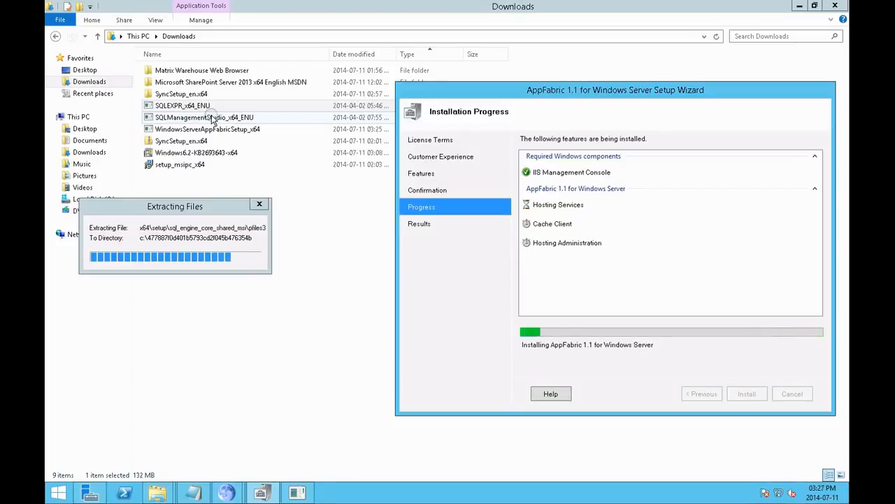
pyautogui.moveTo(424, 91); pyautogui.dragTo(421, 133)
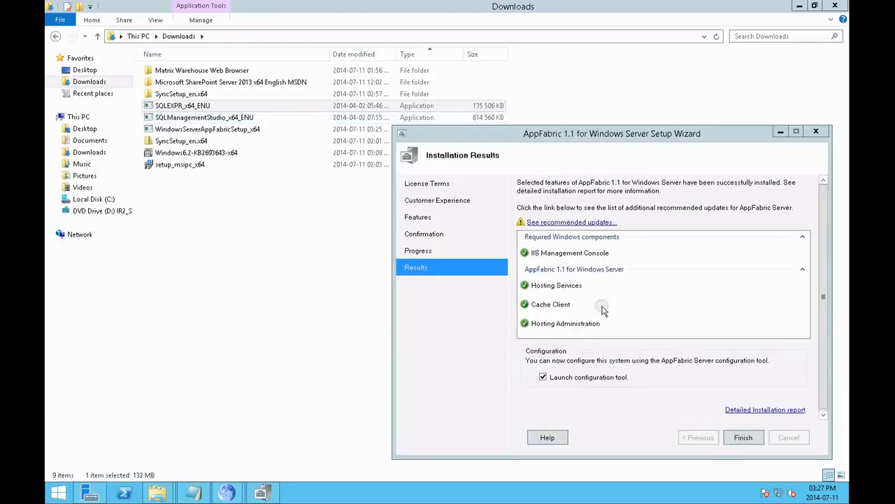
pyautogui.click(742, 438)
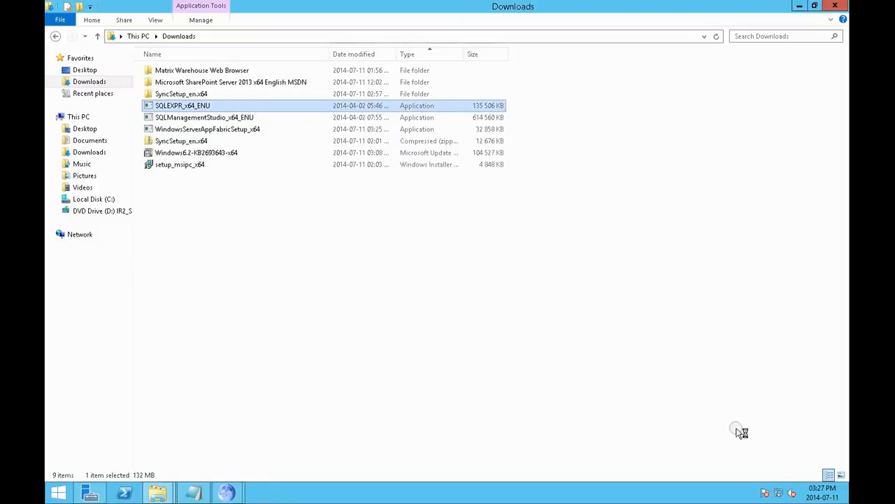
# Step: Clear the desktop by minimizing the Downloads folder and browser windows and dismissing the browser's download list
pyautogui.click(800, 6)
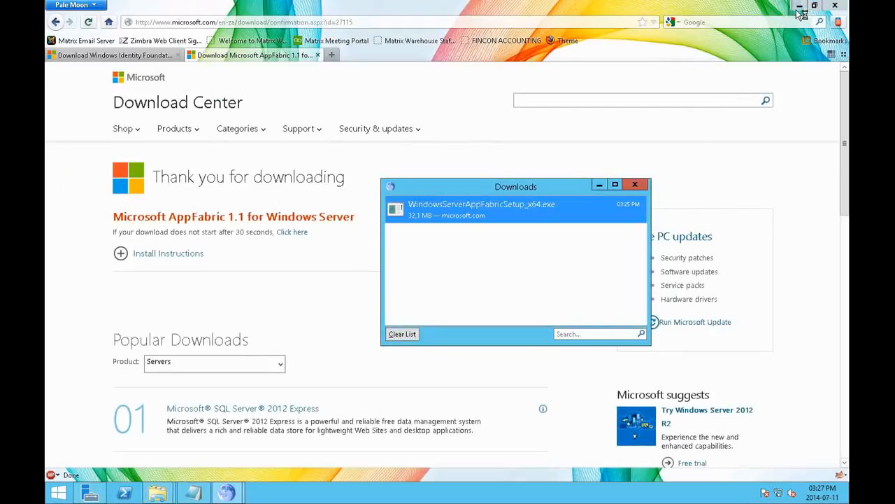
pyautogui.click(800, 7)
pyautogui.click(635, 184)
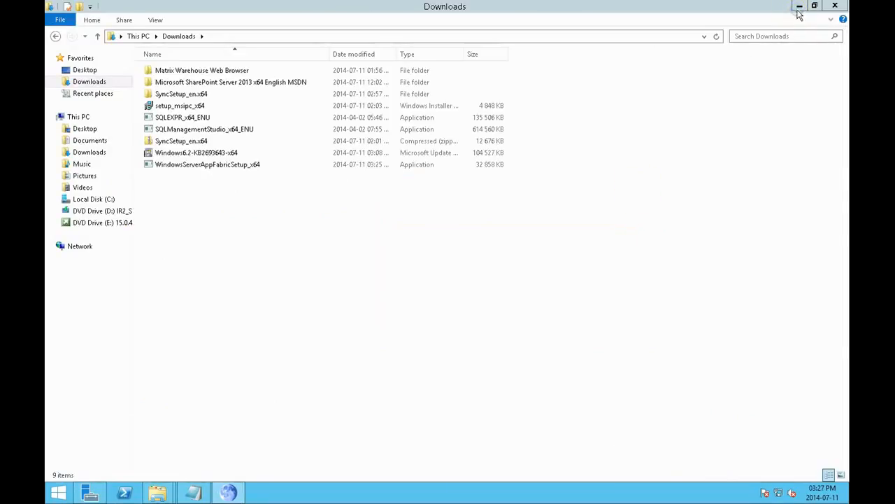
pyautogui.click(799, 6)
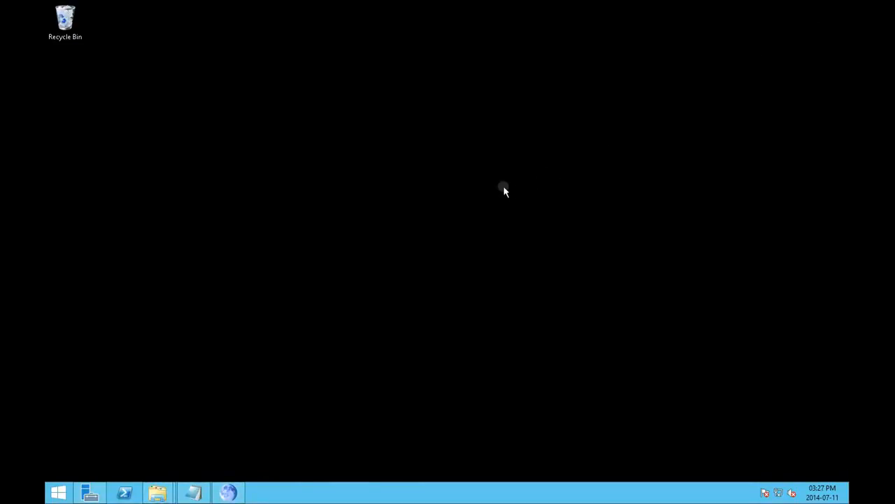
# Step: Empty the Recycle Bin on the desktop
pyautogui.rightClick(59, 20)
pyautogui.click(80, 38)
pyautogui.click(483, 253)
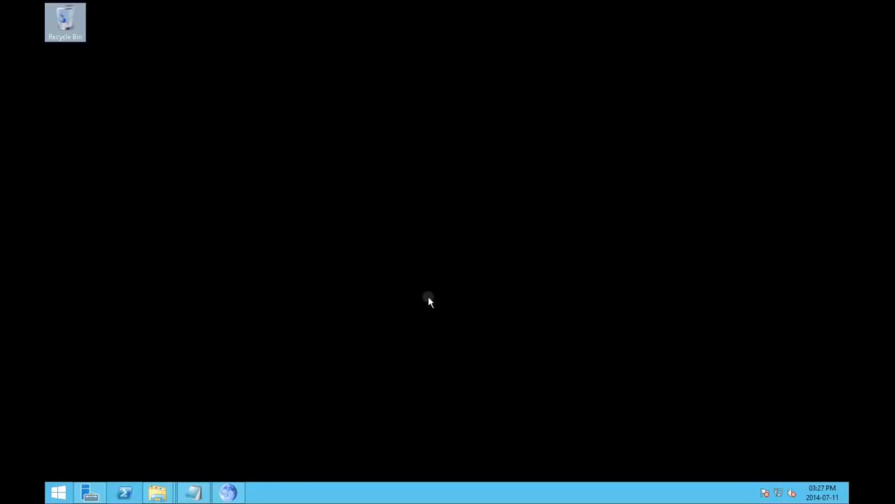
# Step: Complete the AppFabric Server Configuration Wizard without monitoring or persistence configuration, and start IIS Manager at the end
pyautogui.click(422, 170)
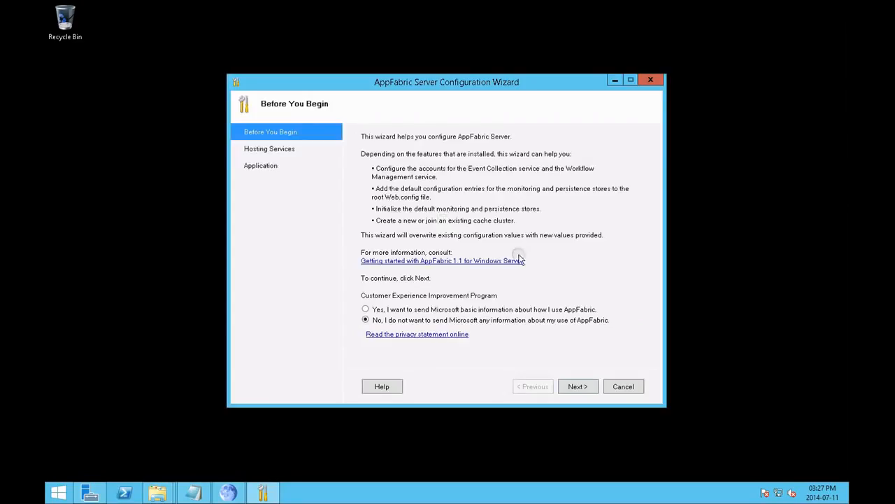
pyautogui.click(575, 387)
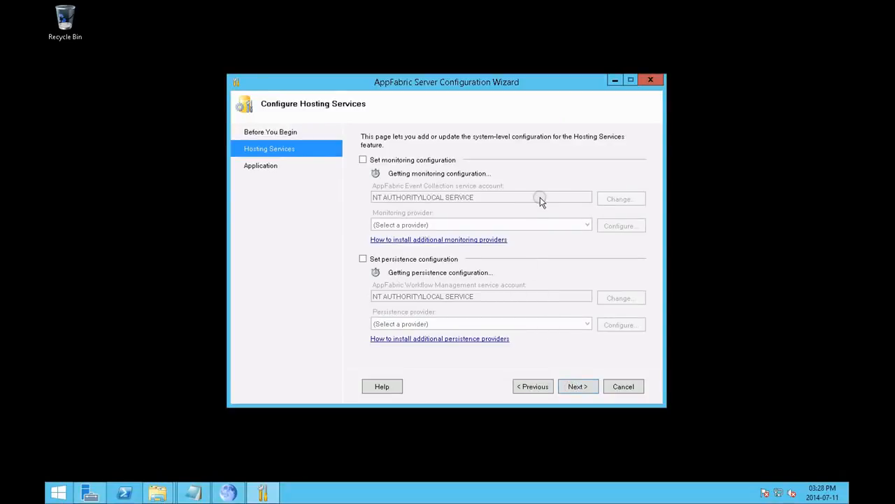
pyautogui.click(576, 386)
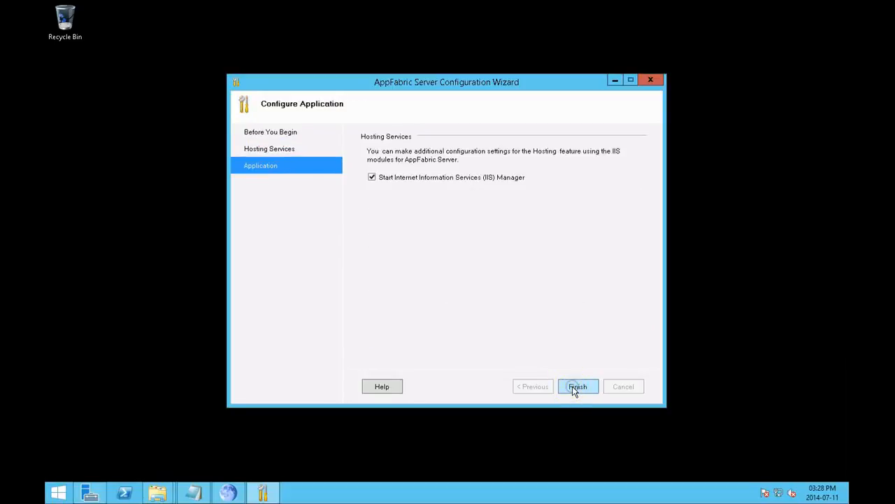
pyautogui.click(576, 387)
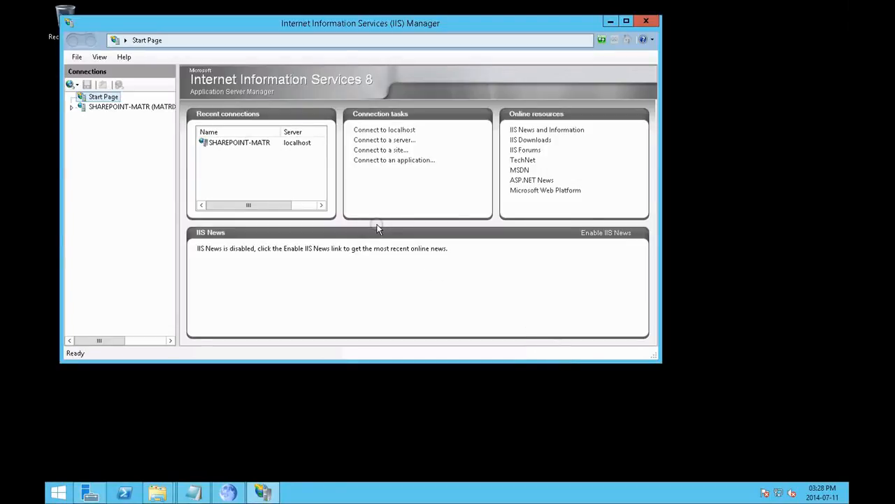
# Step: Move the SQL Server 2012 notice aside, decline the Web Platform offer in IIS Manager, and open the server's AppFabric Dashboard
pyautogui.moveTo(401, 216); pyautogui.dragTo(552, 420)
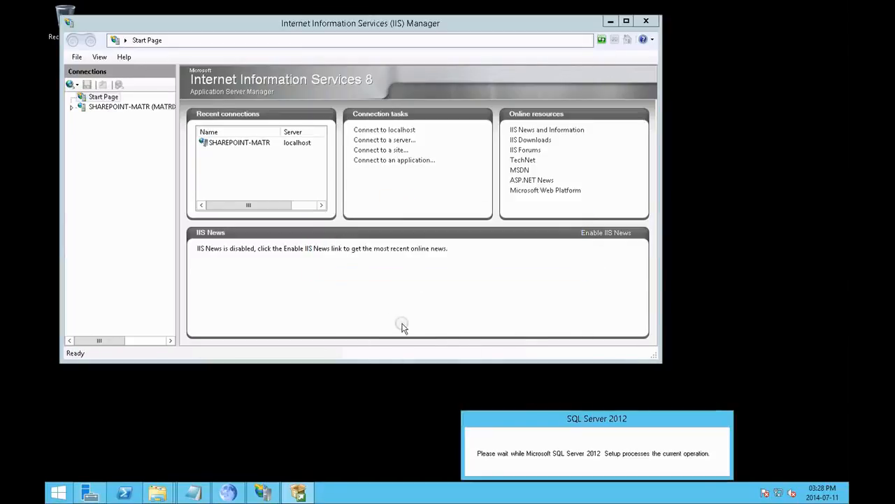
pyautogui.click(71, 107)
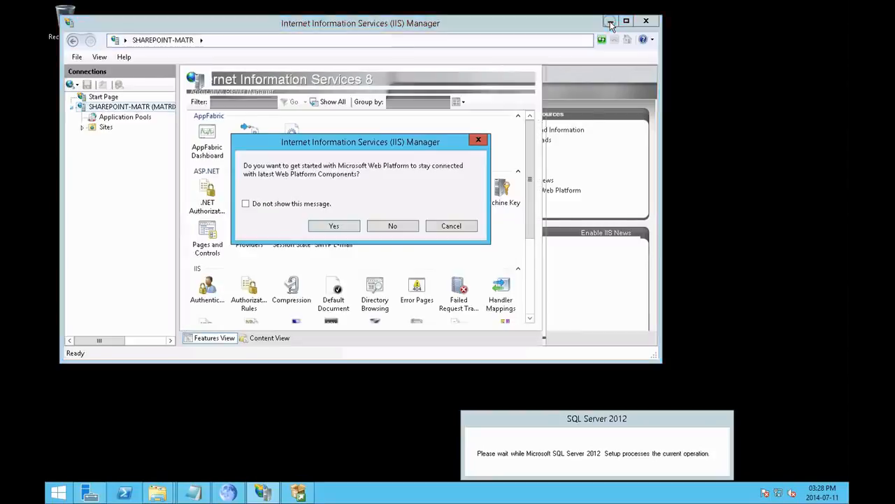
pyautogui.click(392, 226)
pyautogui.click(204, 140)
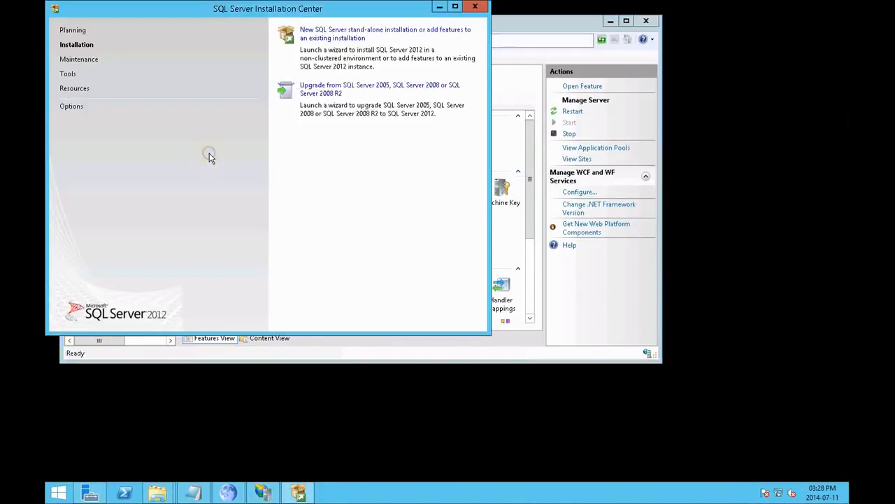
# Step: Minimize SQL Server Installation Center, review the errors reported in the AppFabric Dashboard, and close the error message
pyautogui.click(439, 7)
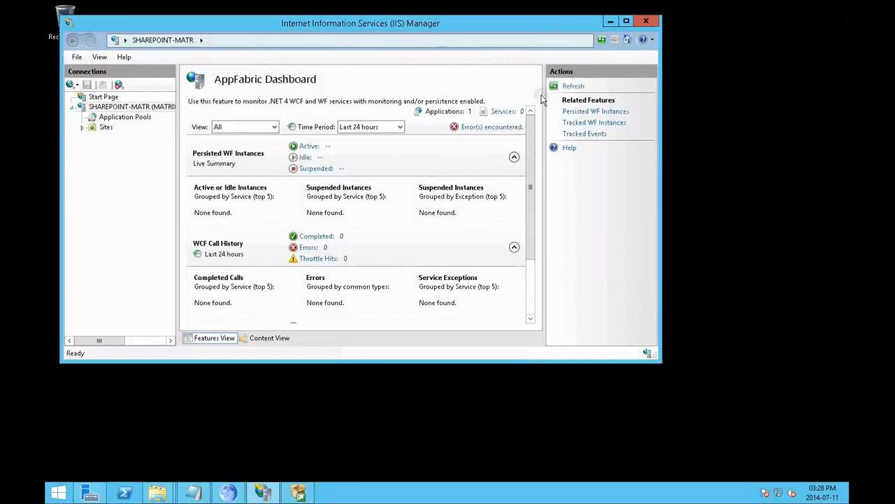
pyautogui.click(491, 129)
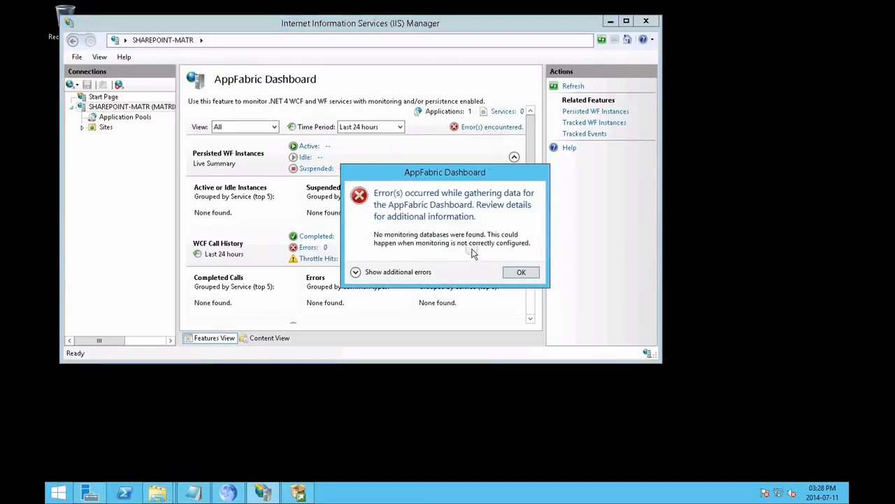
pyautogui.click(518, 273)
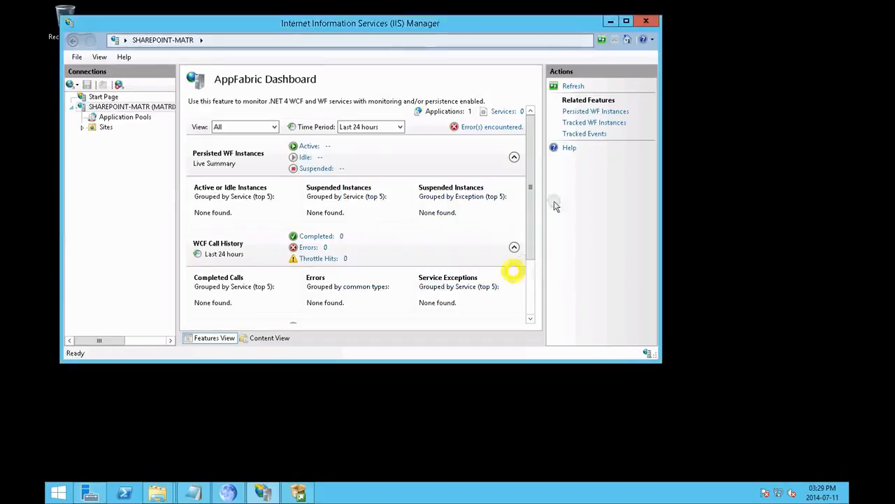
# Step: Minimize IIS Manager, start a new SQL Server 2012 installation from SQL Server Installation Center, and accept the license terms
pyautogui.click(611, 22)
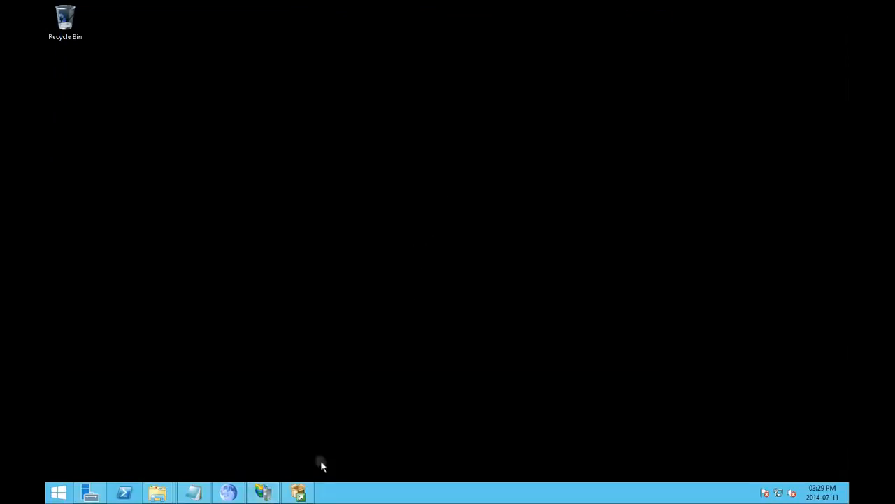
pyautogui.click(298, 493)
pyautogui.moveTo(327, 10); pyautogui.dragTo(448, 75)
pyautogui.click(463, 97)
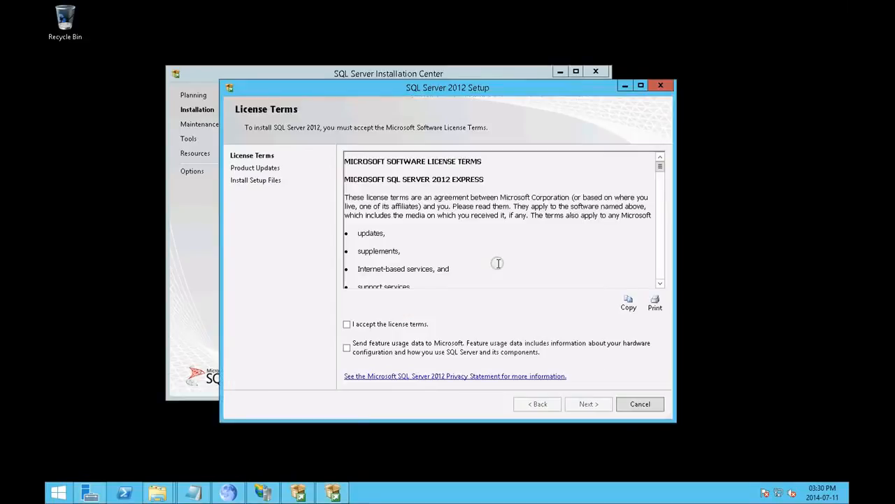
pyautogui.click(347, 324)
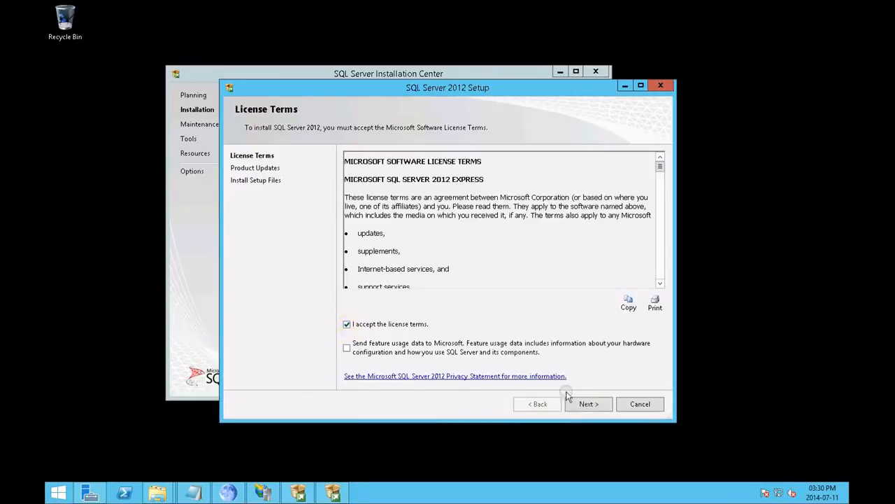
pyautogui.click(585, 404)
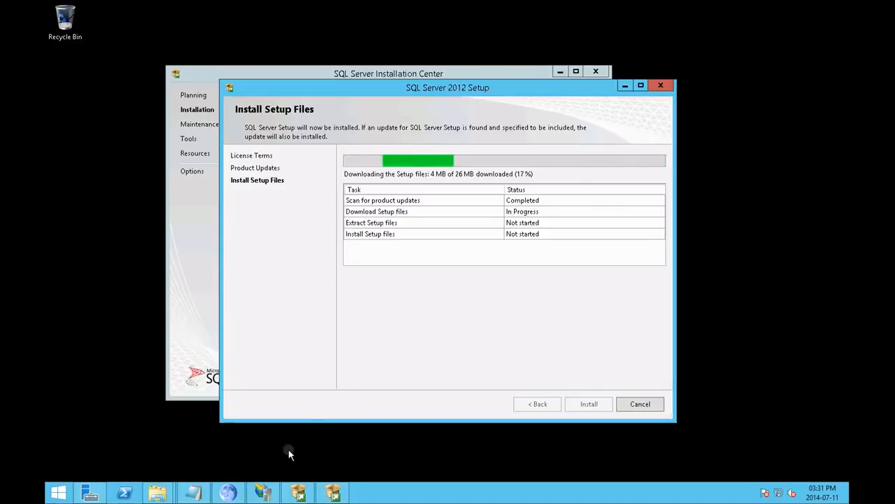
# Step: Bring IIS Manager back up, review the AppFabric Dashboard errors including the additional ones, and dismiss the error message
pyautogui.click(263, 493)
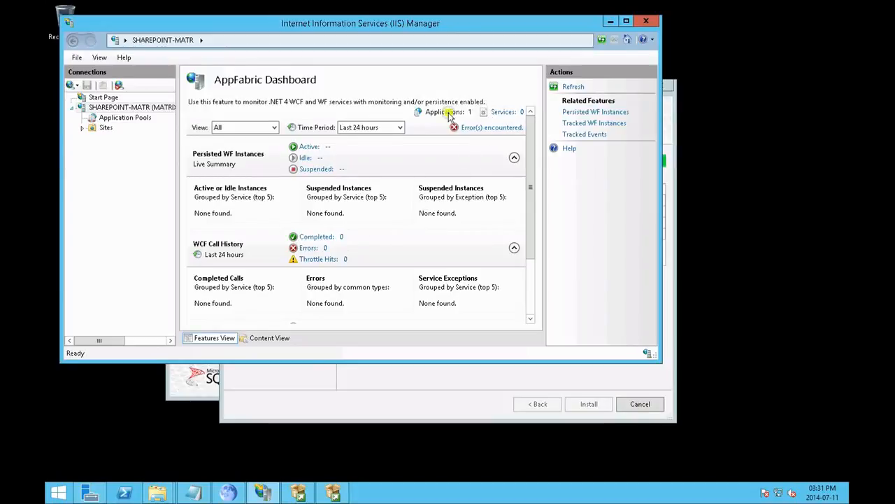
pyautogui.click(483, 129)
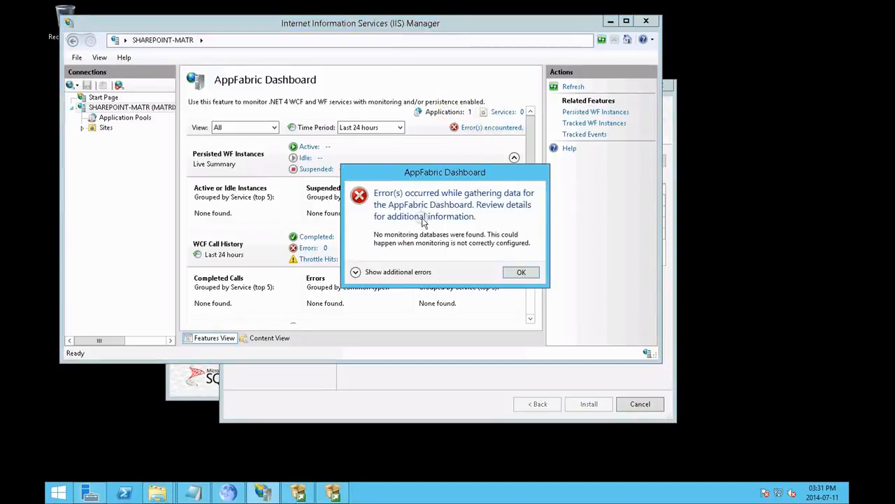
pyautogui.click(364, 271)
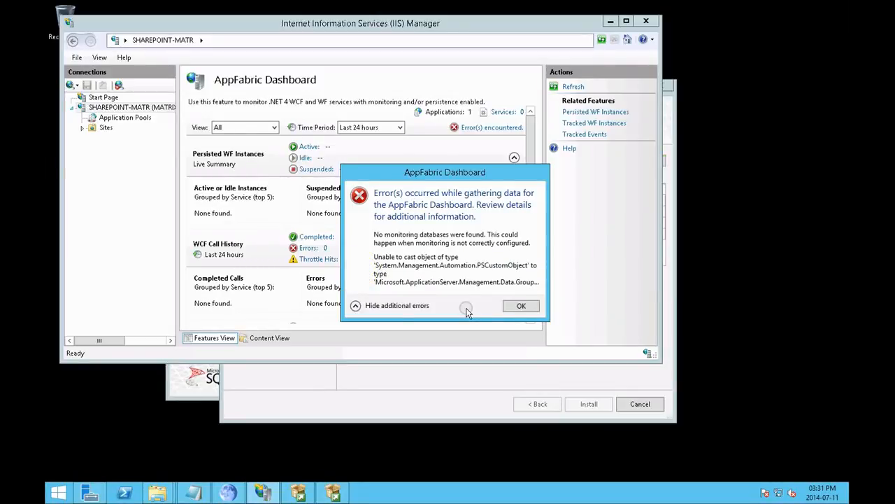
pyautogui.click(520, 306)
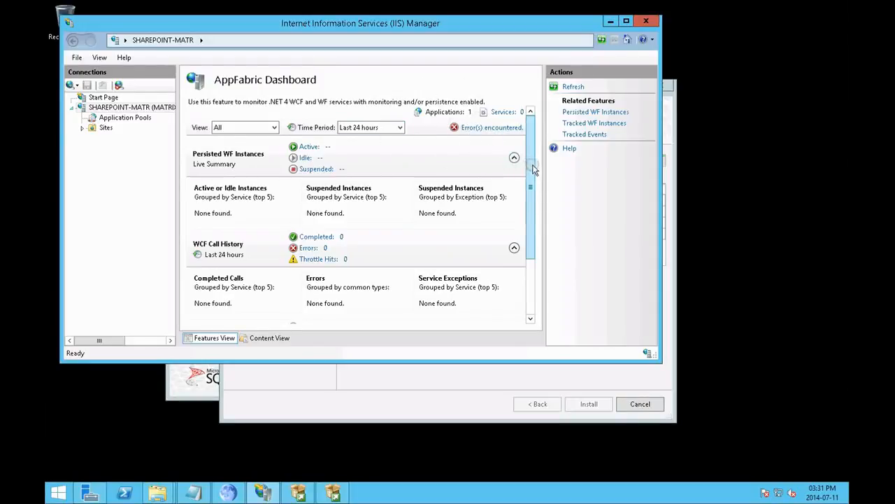
# Step: Look through the AppFabric Dashboard's WCF Call History and WF Instance History sections, and close IIS Manager
pyautogui.moveTo(532, 186); pyautogui.dragTo(531, 240)
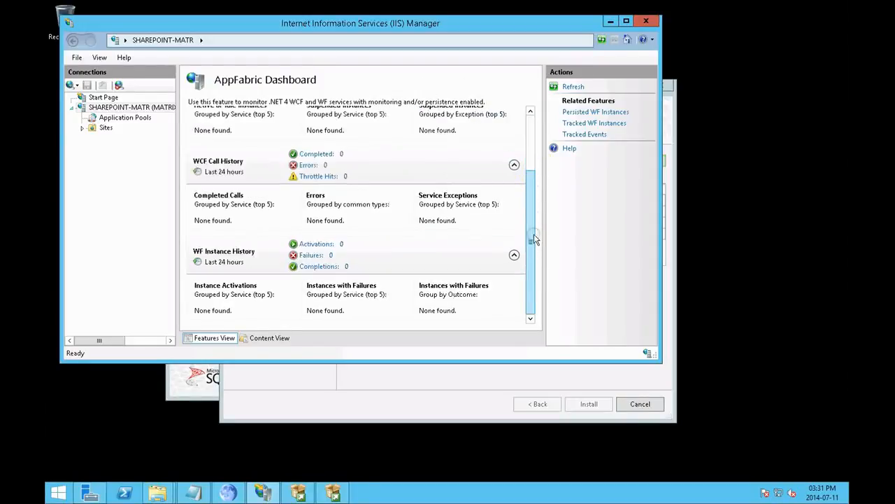
pyautogui.click(530, 165)
pyautogui.click(531, 281)
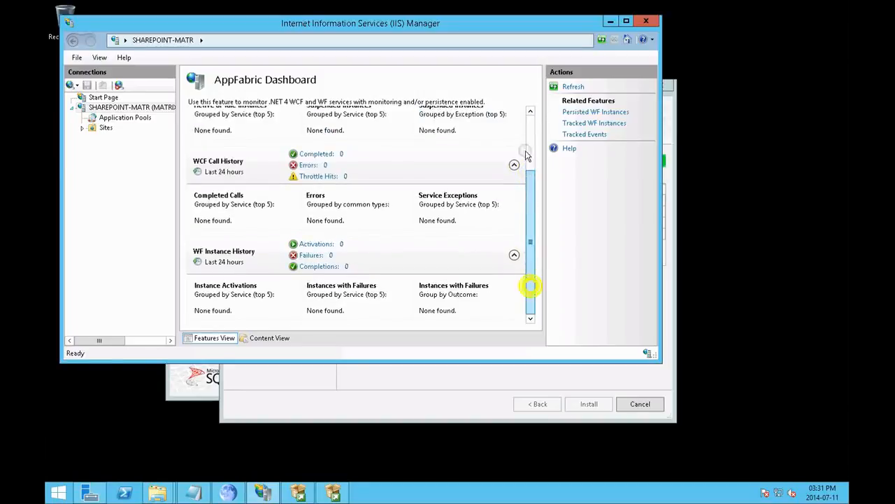
pyautogui.click(532, 128)
pyautogui.click(530, 284)
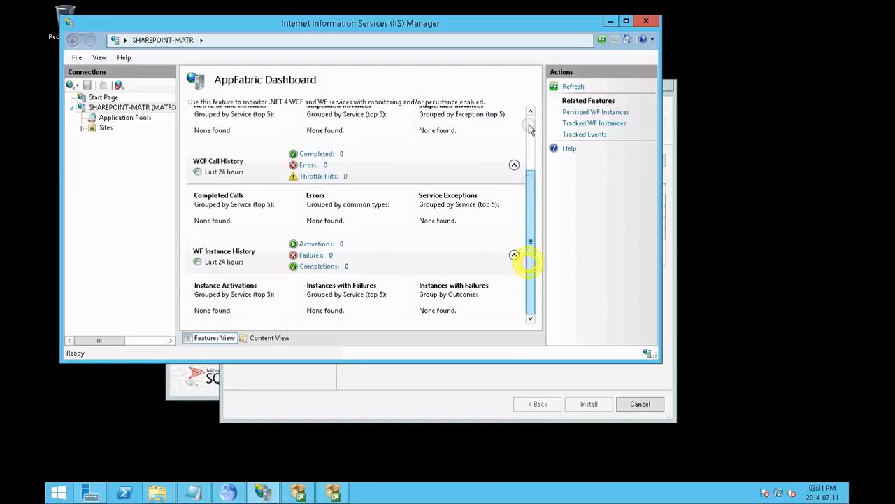
pyautogui.click(530, 145)
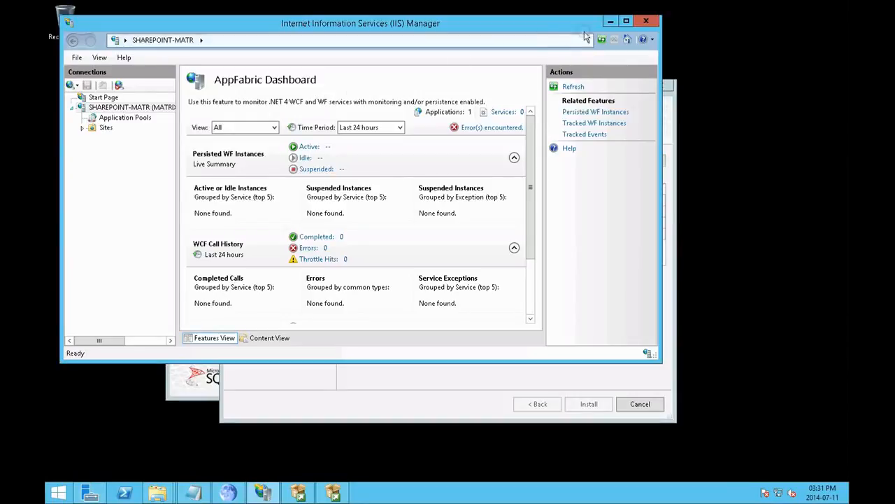
pyautogui.click(647, 22)
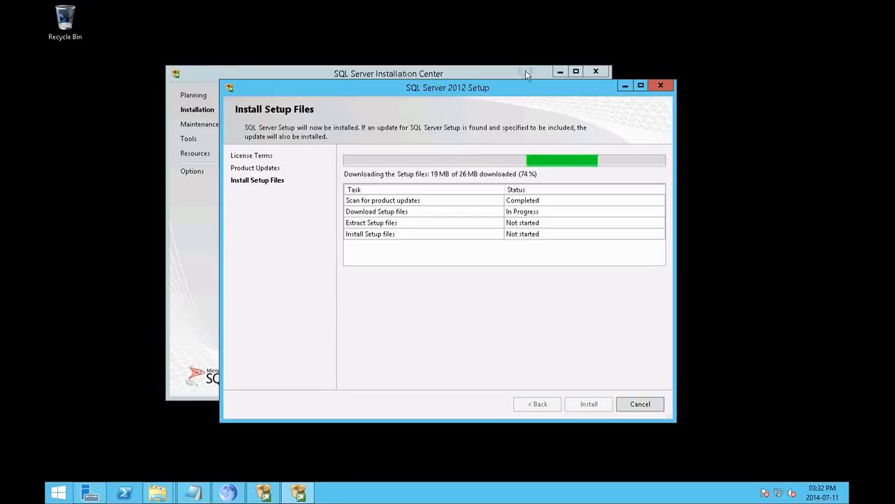
# Step: Arrange the SQL Server 2012 Setup window beside SQL Server Installation Center, keeping the setup progress in front
pyautogui.moveTo(519, 88); pyautogui.dragTo(575, 33)
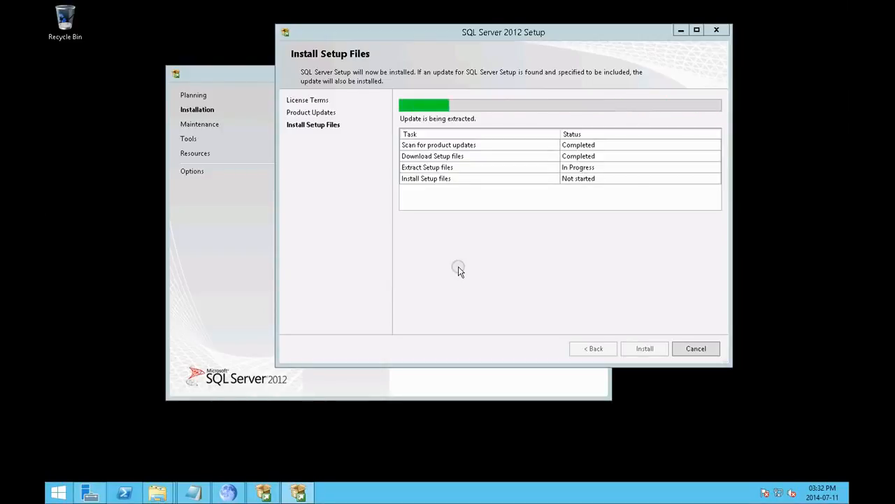
pyautogui.moveTo(453, 35); pyautogui.dragTo(530, 57)
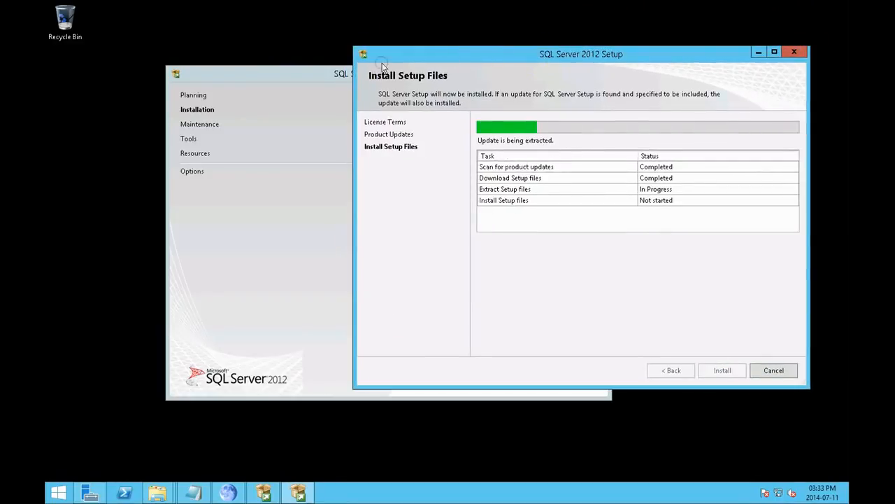
pyautogui.moveTo(301, 79); pyautogui.dragTo(237, 59)
pyautogui.click(596, 280)
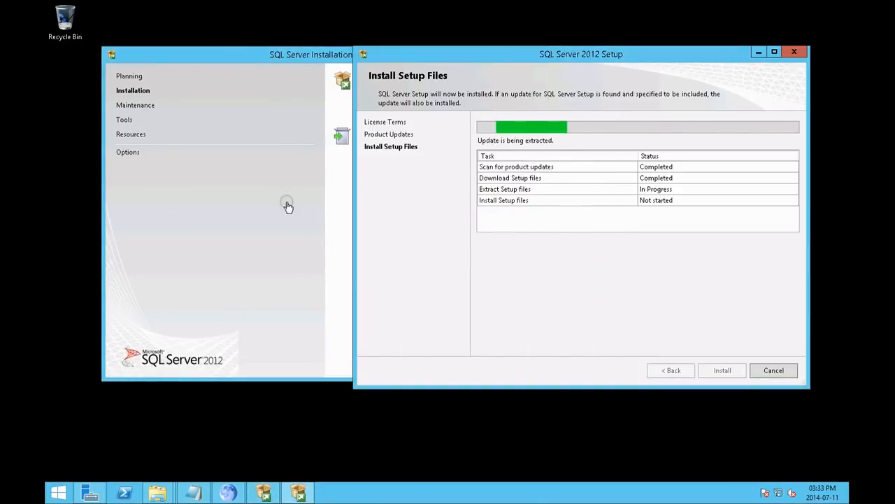
pyautogui.click(272, 64)
pyautogui.moveTo(259, 60); pyautogui.dragTo(258, 62)
pyautogui.click(607, 272)
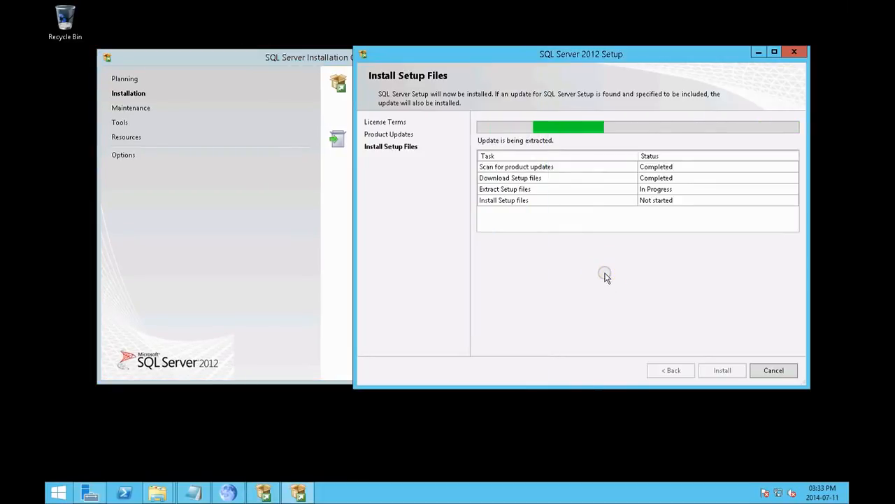
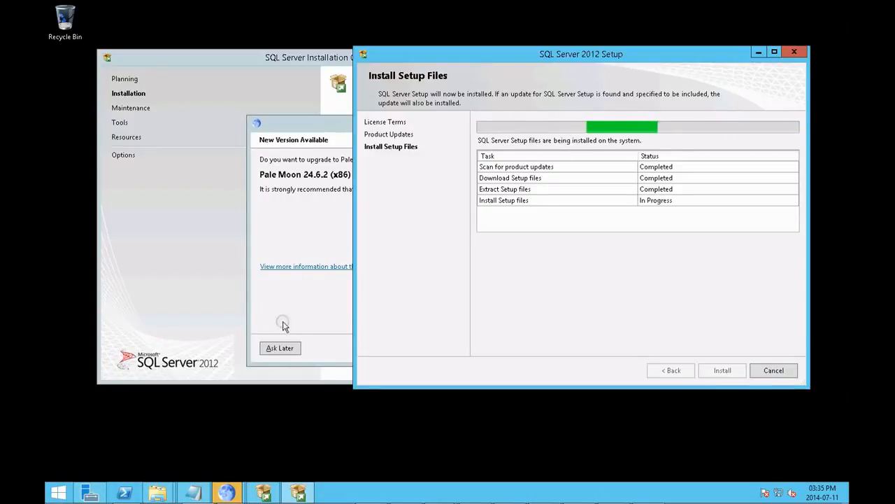
# Step: Postpone the Pale Moon upgrade and accept the default SQL Server 2012 Express feature selection
pyautogui.click(283, 346)
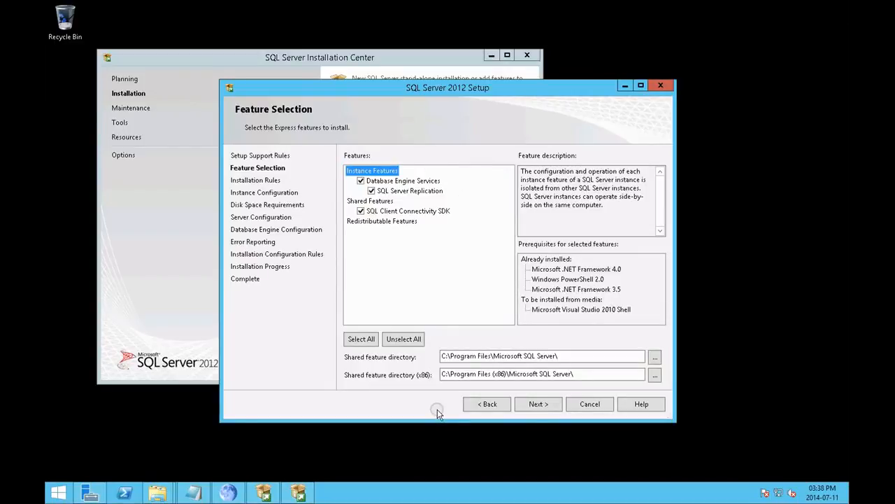
pyautogui.click(548, 405)
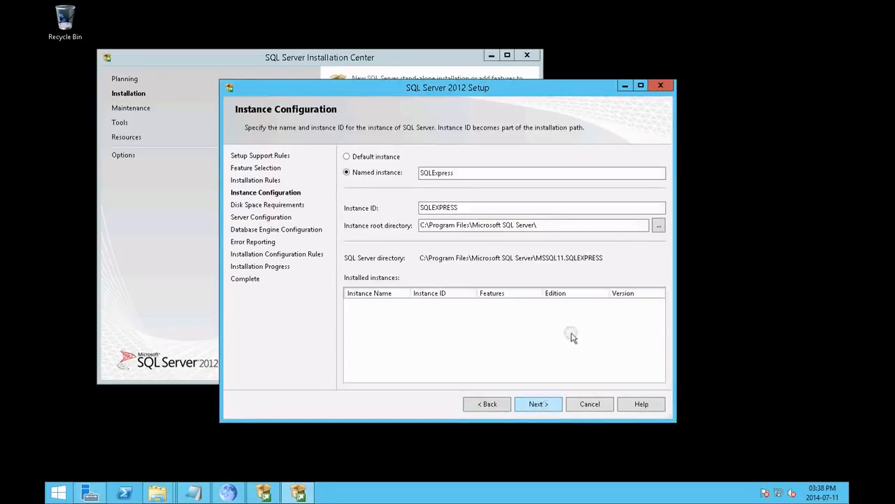
# Step: Name the SQL Server instance sharepoint with the instance ID SHAREPOINT, and continue past the instance configuration
pyautogui.moveTo(468, 174); pyautogui.dragTo(357, 176)
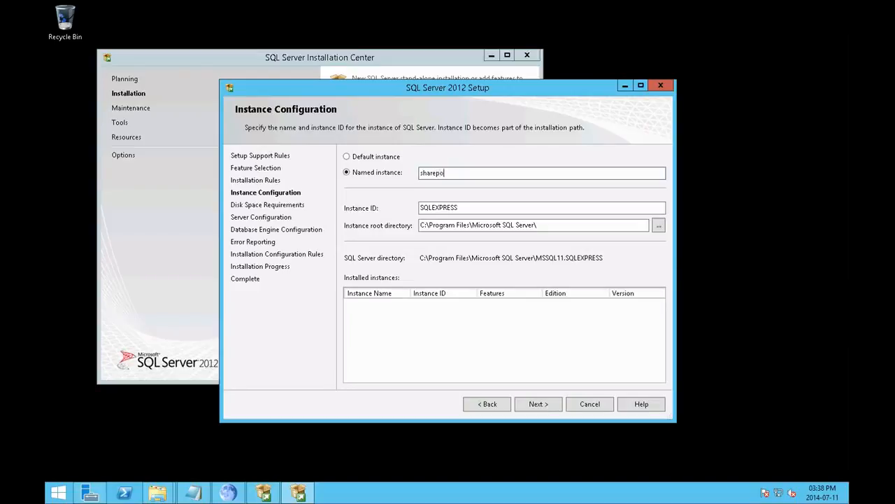
pyautogui.doubleClick(476, 207)
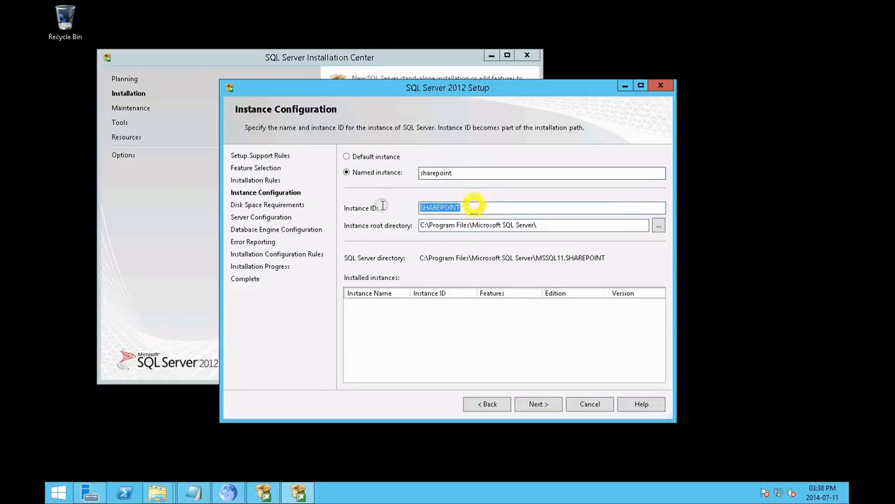
pyautogui.write('S')
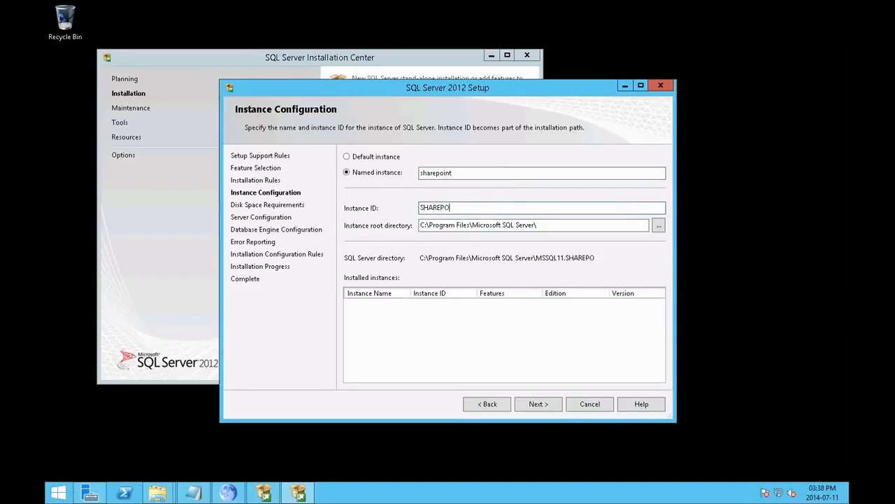
pyautogui.click(542, 404)
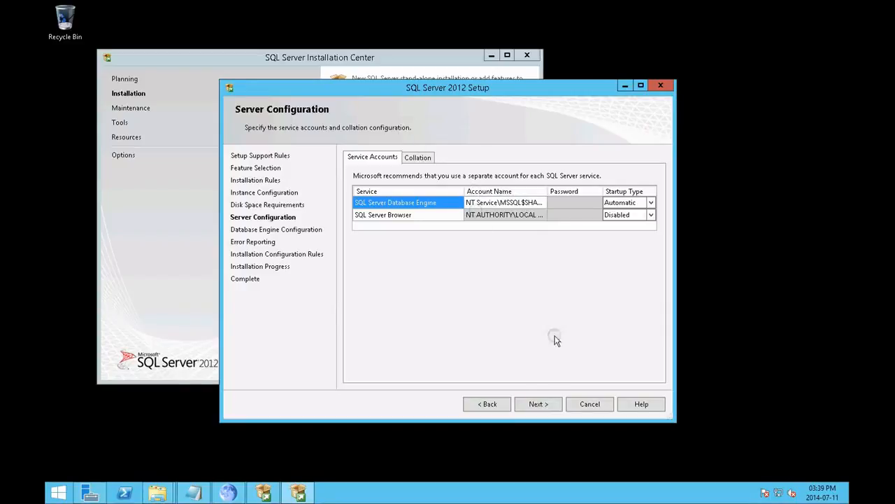
# Step: Accept the default service accounts and Windows authentication mode with the current administrator, and proceed with the SQL Server installation
pyautogui.click(547, 404)
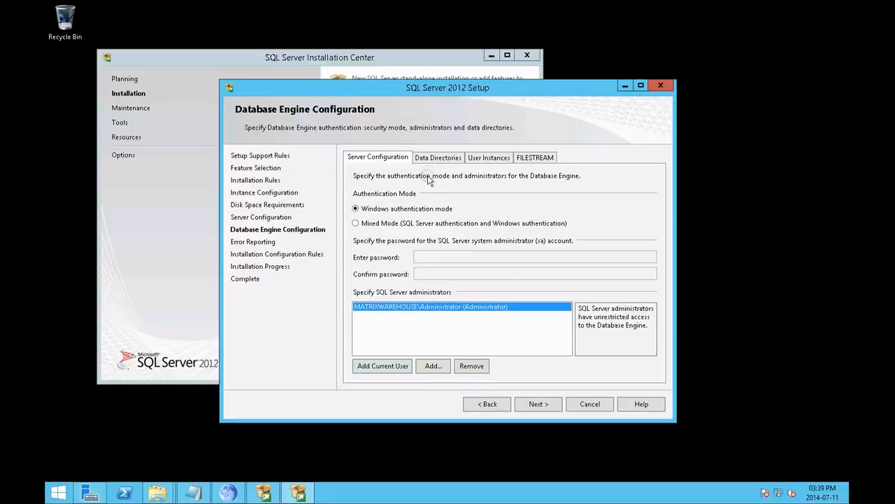
pyautogui.click(549, 405)
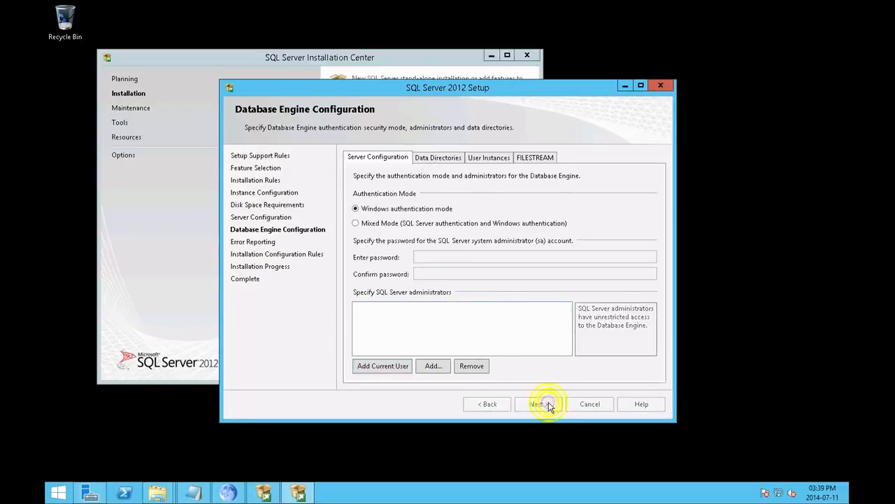
pyautogui.click(548, 404)
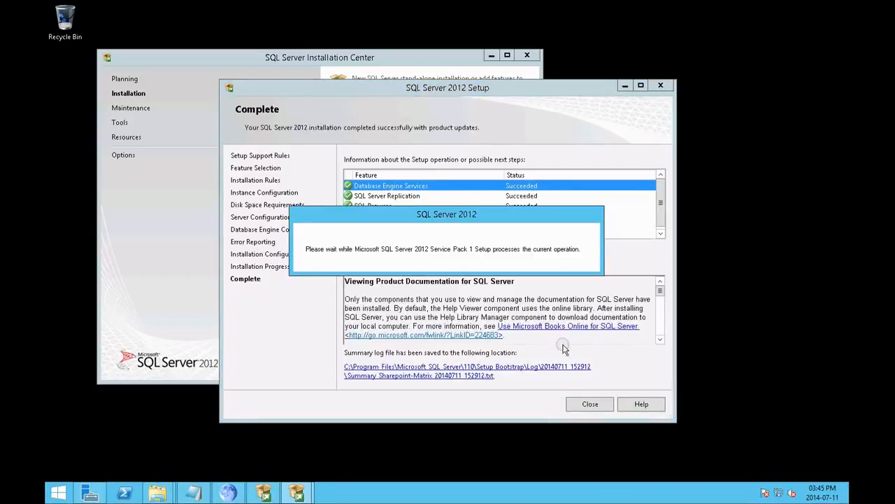
# Step: Look over the SQL Server 2012 setup summary, and close both the setup wizard and SQL Server Installation Center
pyautogui.scroll(-1, 656, 202)
pyautogui.scroll(1, 629, 210)
pyautogui.click(598, 401)
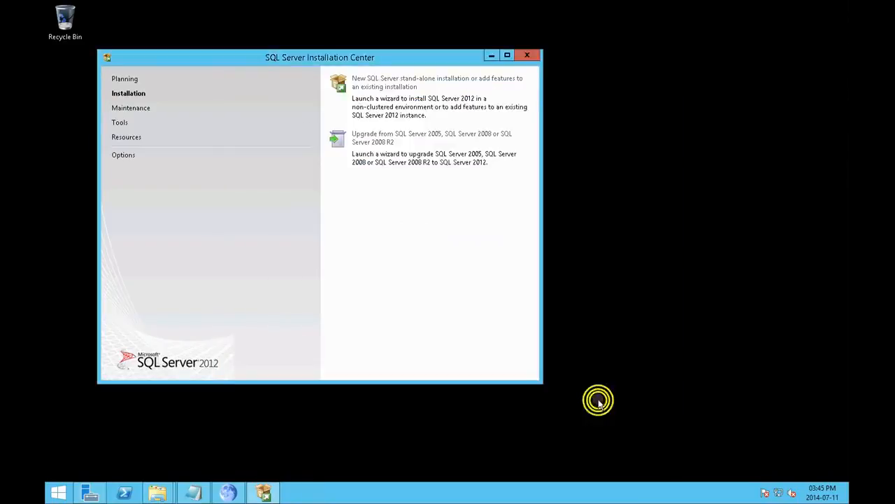
pyautogui.click(528, 54)
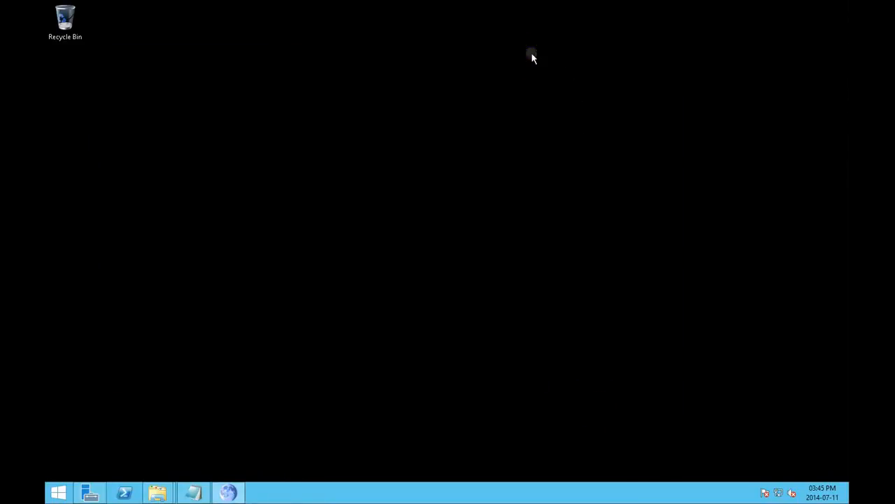
# Step: Open the mounted DVD Drive (E:) 15.0.4420.1017 from This PC in File Explorer
pyautogui.moveTo(157, 492)
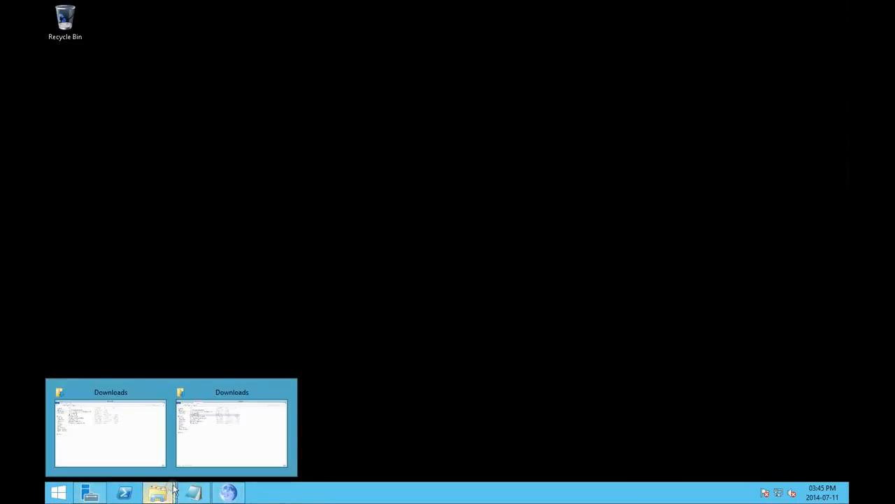
pyautogui.click(212, 447)
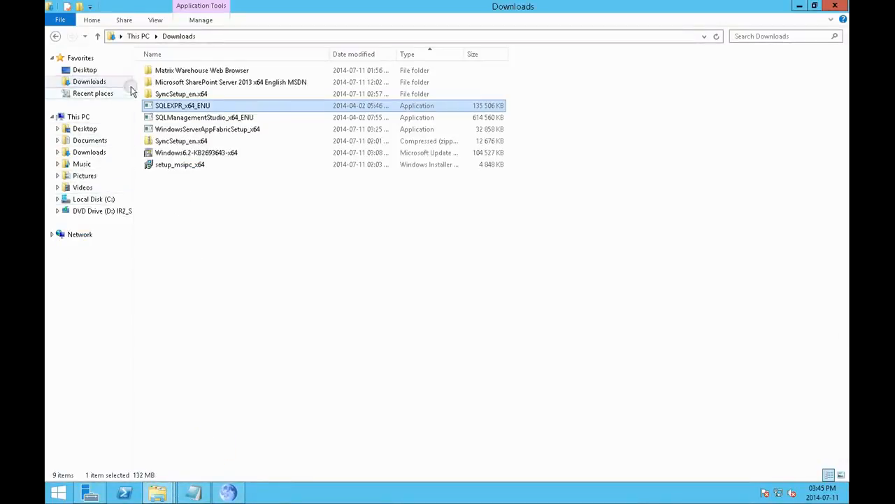
pyautogui.click(78, 116)
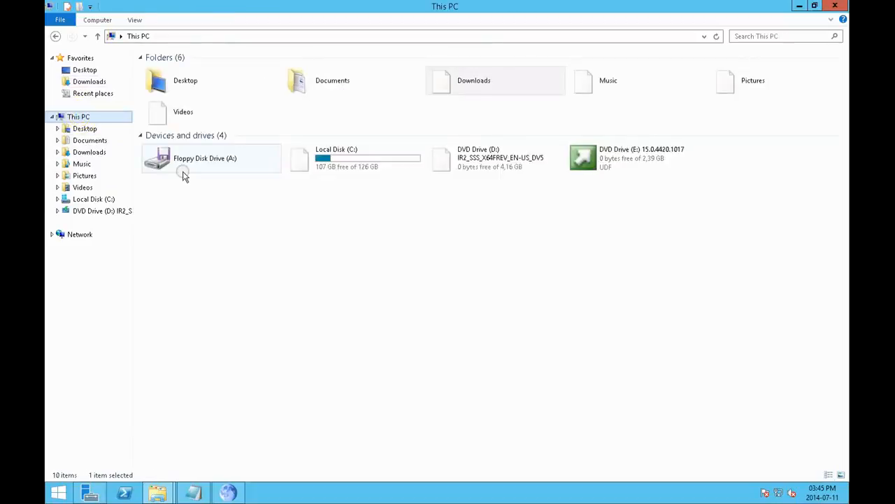
pyautogui.doubleClick(596, 149)
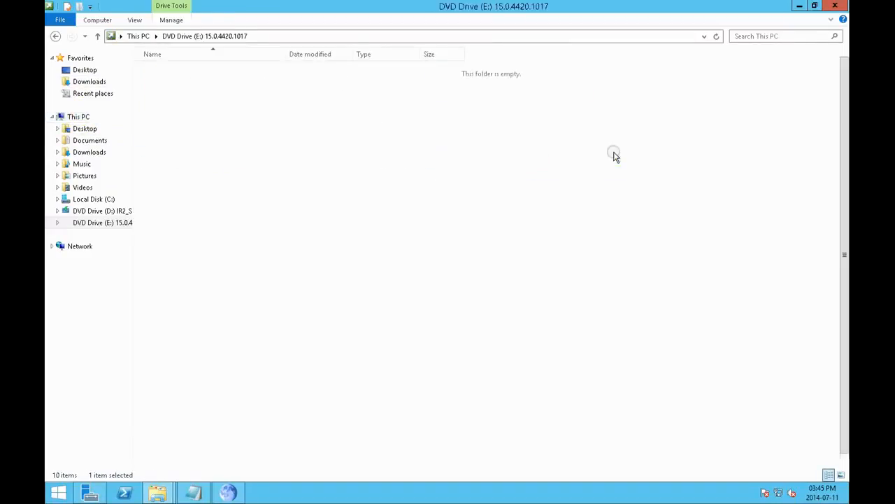
pyautogui.click(165, 448)
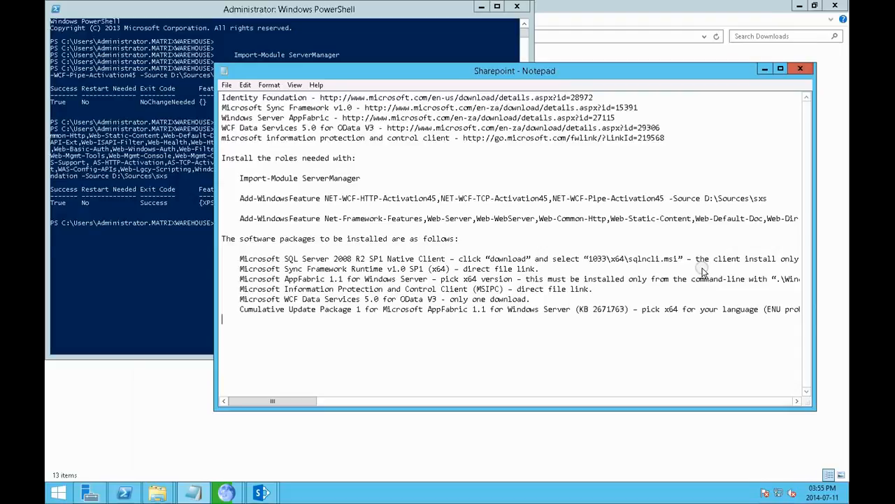
# Step: Review the Import-Module ServerManager and Add-WindowsFeature commands in the Sharepoint notes against the PowerShell window, and return to the notes
pyautogui.click(691, 160)
pyautogui.moveTo(222, 158); pyautogui.dragTo(721, 228)
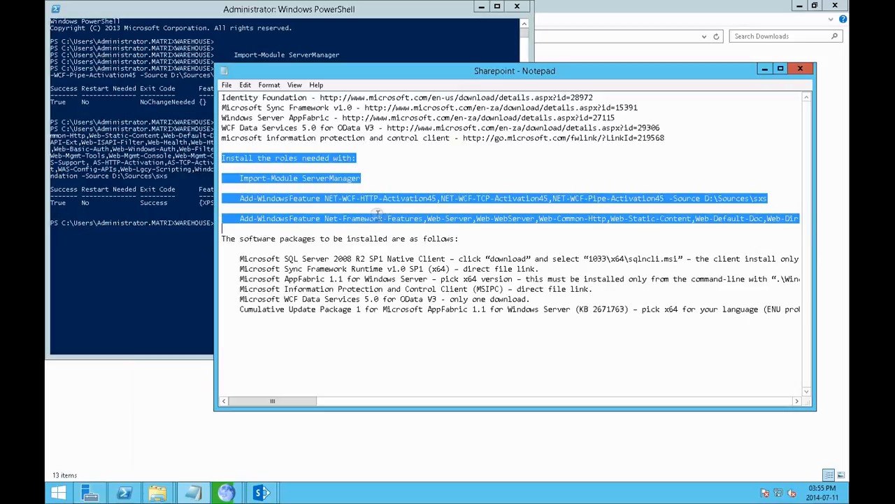
pyautogui.click(239, 176)
pyautogui.moveTo(264, 178); pyautogui.dragTo(708, 226)
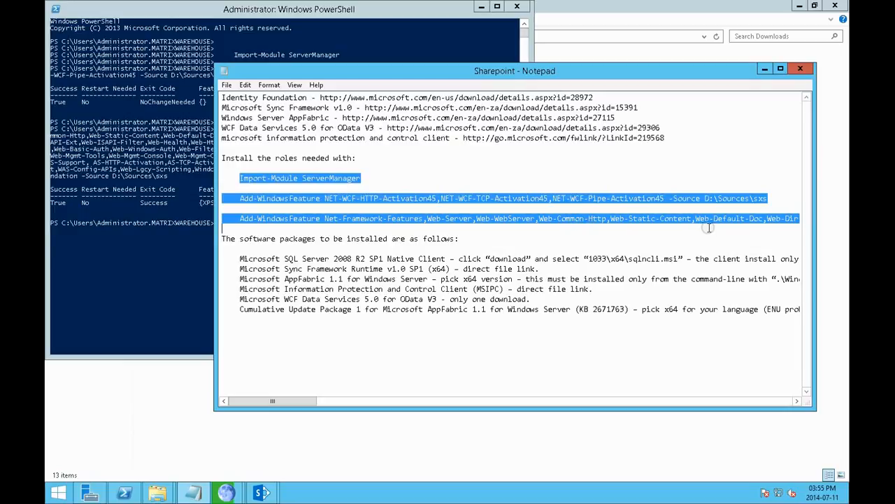
pyautogui.rightClick(297, 177)
pyautogui.click(422, 211)
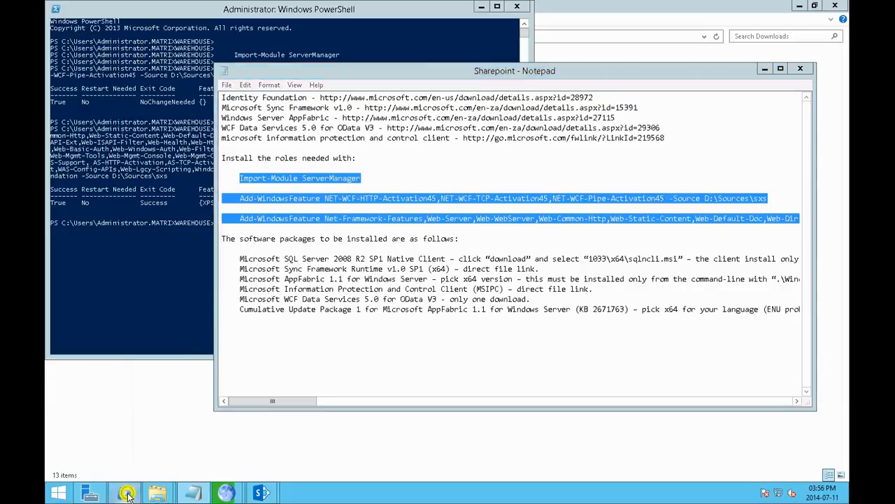
pyautogui.click(124, 492)
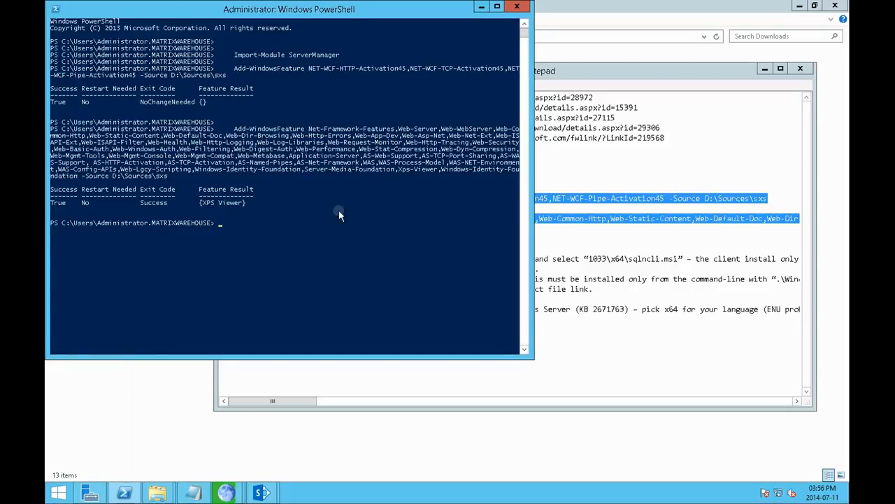
pyautogui.click(607, 178)
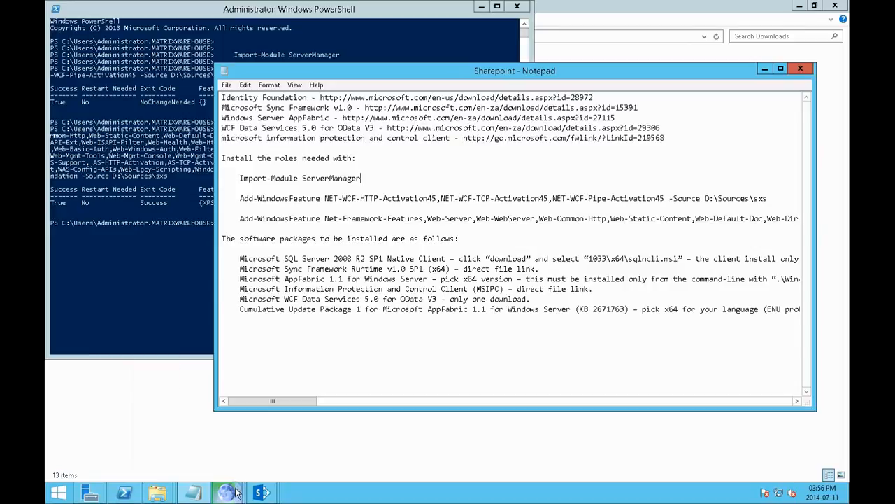
# Step: Check the browser's download list for rsSharePoint.msi and the two SQLSERVER2008_ASOLEDB10.msi files
pyautogui.moveTo(225, 491)
pyautogui.click(295, 441)
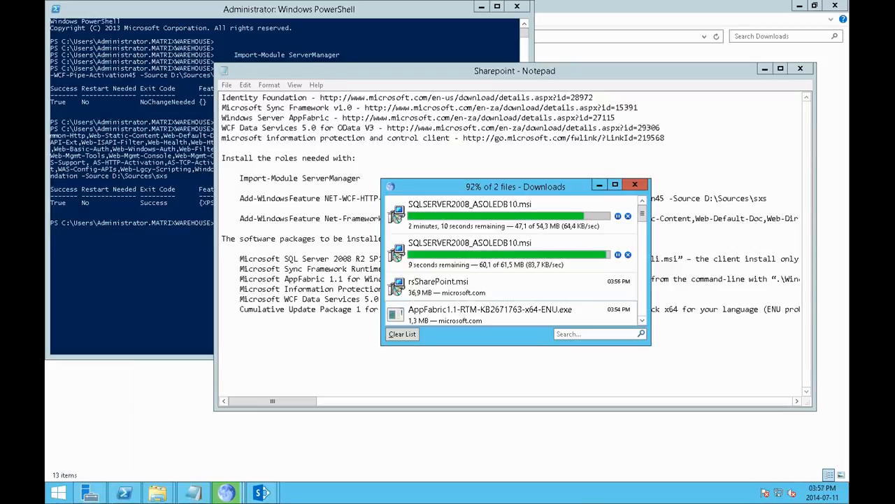
pyautogui.click(580, 280)
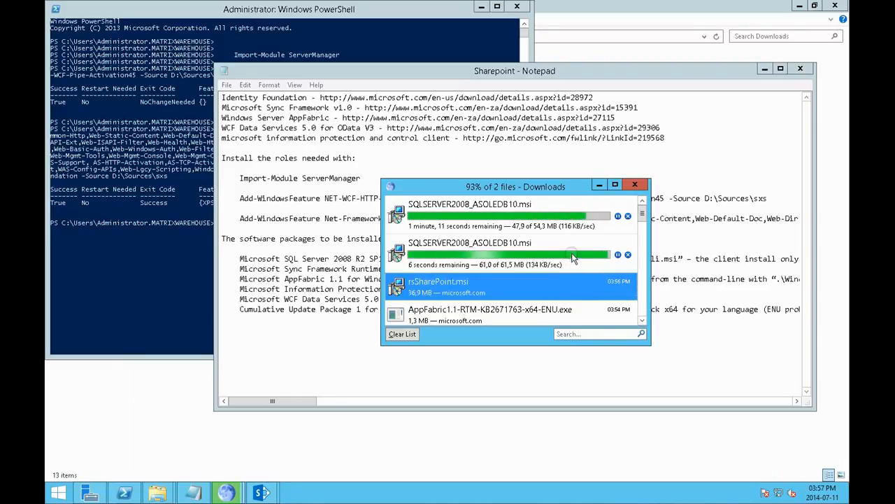
pyautogui.click(560, 222)
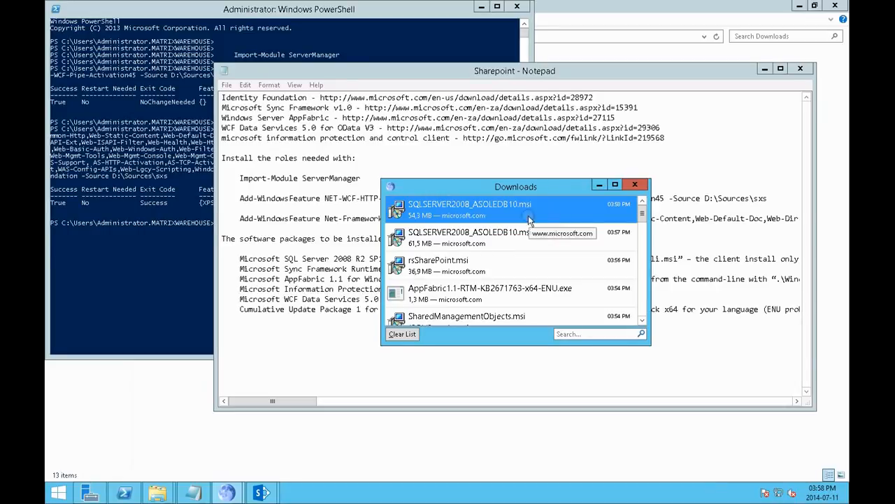
# Step: Switch to the Downloads folder in File Explorer and open its sql subfolder
pyautogui.moveTo(157, 493)
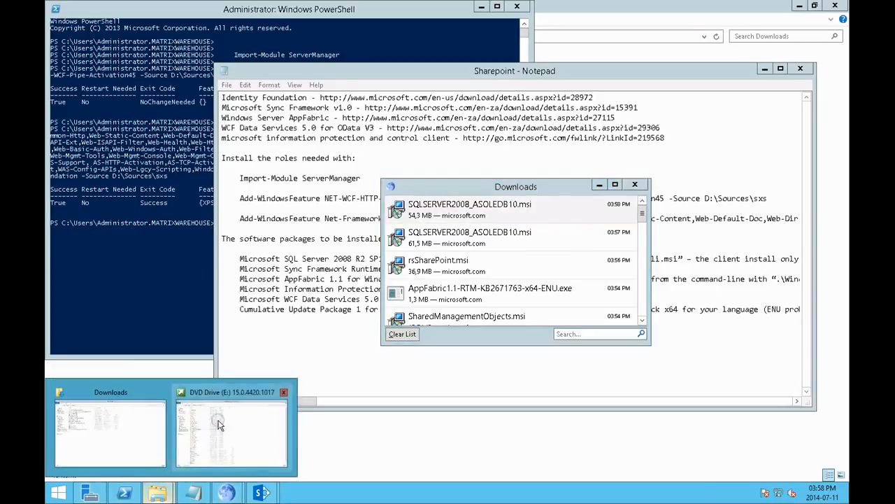
pyautogui.click(117, 432)
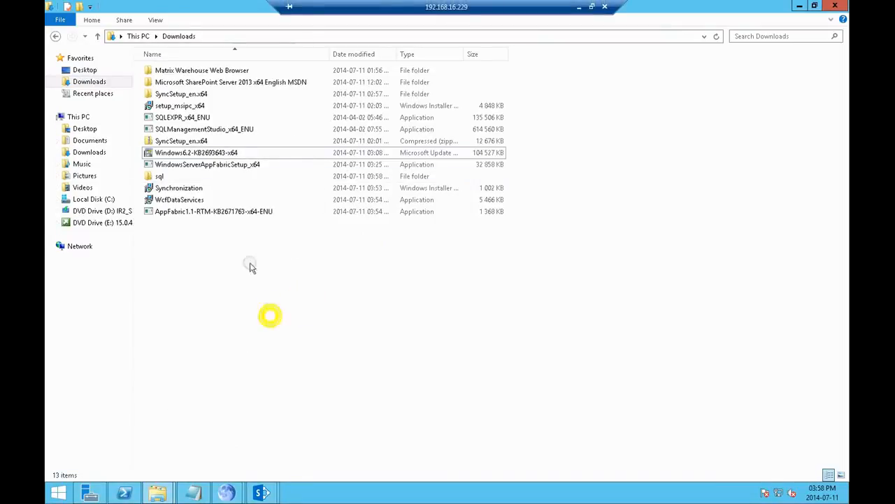
pyautogui.doubleClick(173, 177)
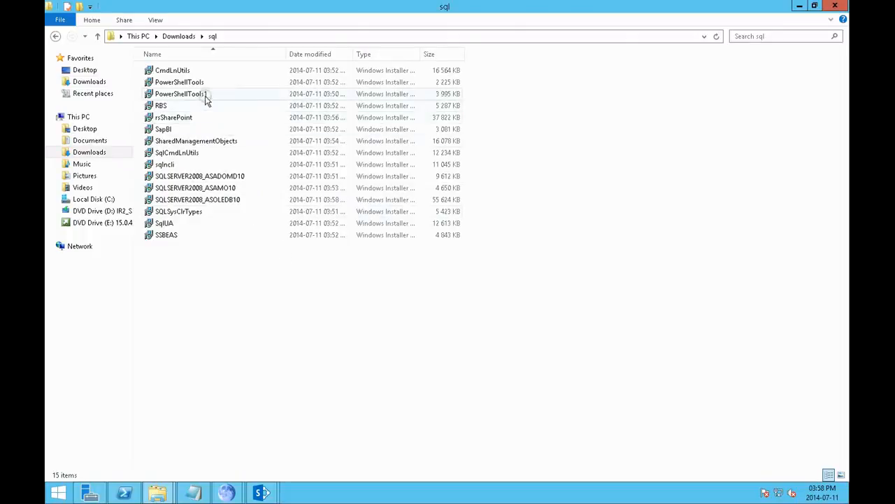
# Step: Try to run the CmdLnUtils, PowerShellTools and PowerShellTools1 installers, dismissing each resulting window
pyautogui.doubleClick(203, 70)
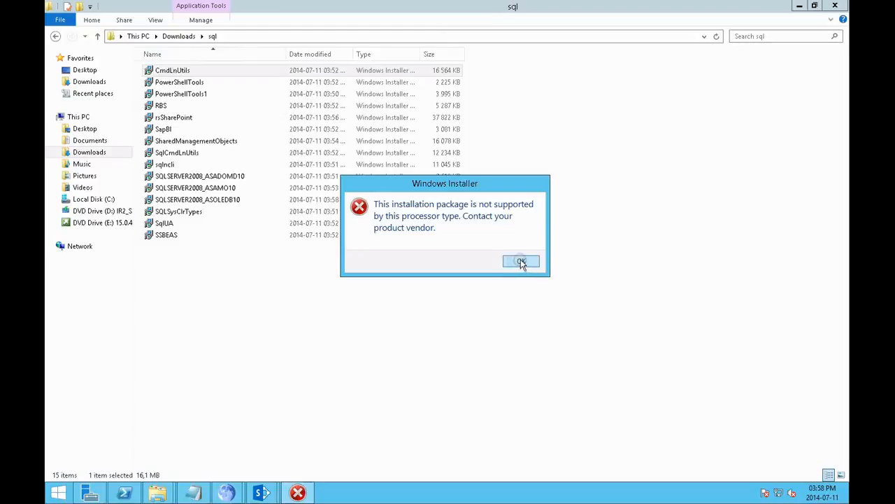
pyautogui.click(521, 262)
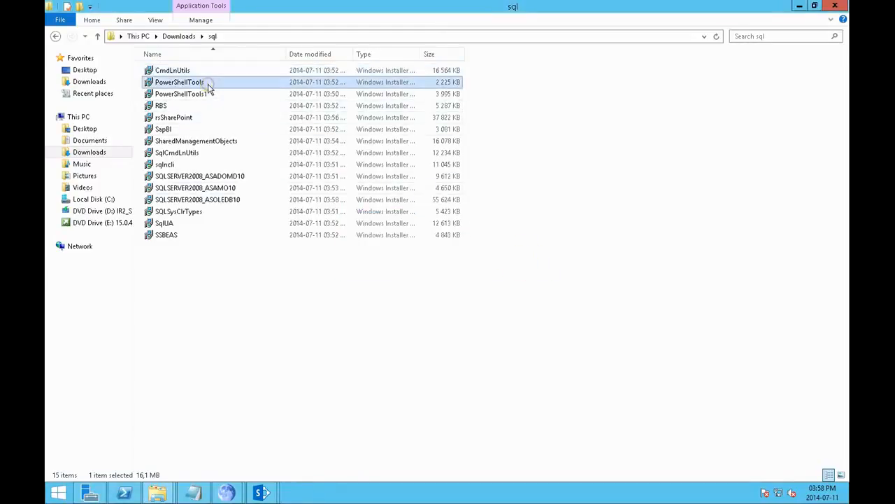
pyautogui.doubleClick(203, 82)
pyautogui.click(455, 291)
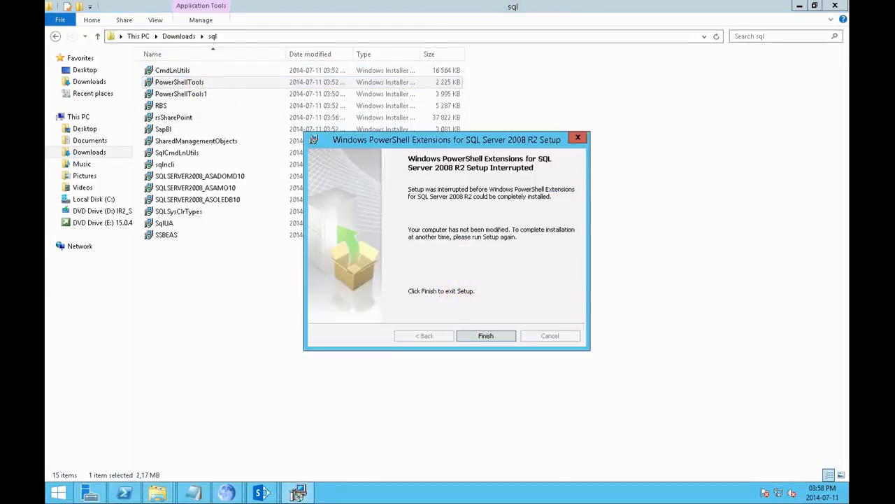
pyautogui.click(484, 336)
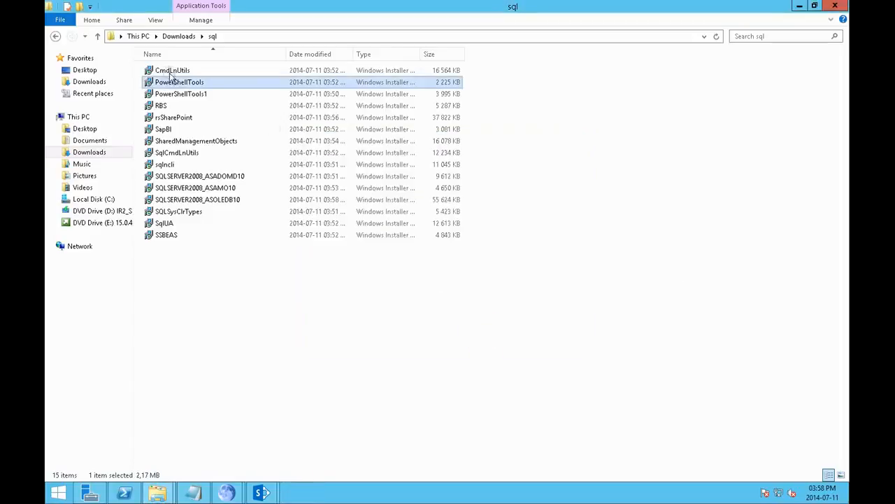
pyautogui.doubleClick(178, 94)
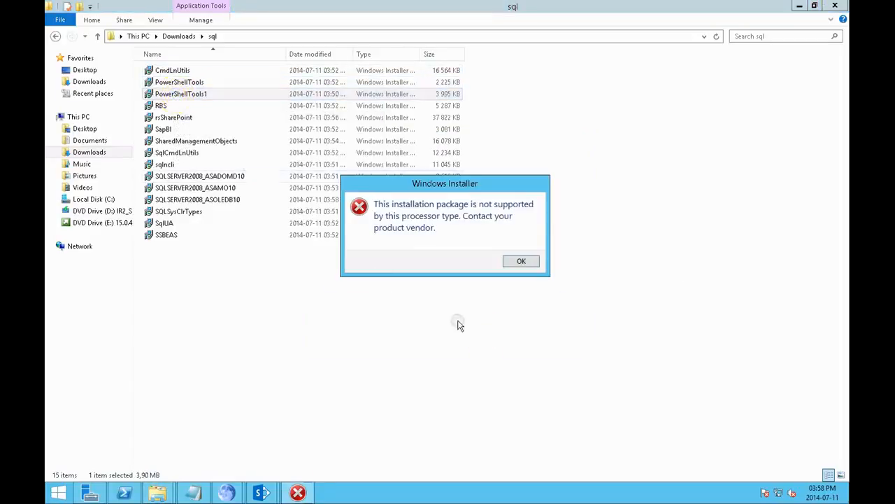
pyautogui.click(519, 260)
# Step: Run the RBS installer, accept the license terms and keep the default Remote Blob Store features and installation path
pyautogui.doubleClick(172, 106)
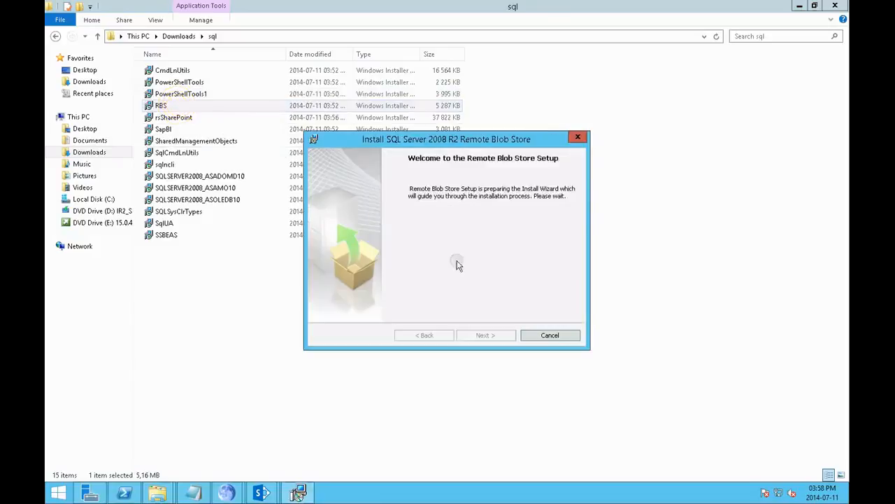
pyautogui.click(484, 336)
pyautogui.click(424, 290)
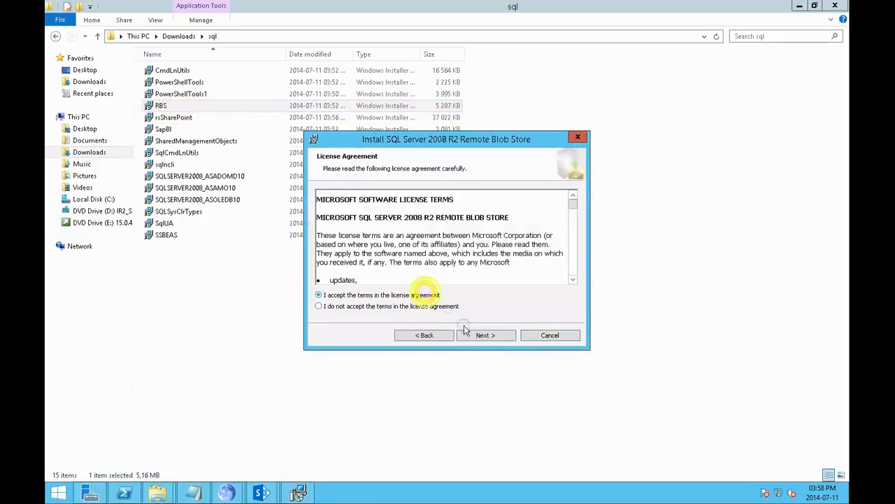
pyautogui.click(482, 336)
pyautogui.click(481, 336)
pyautogui.click(481, 335)
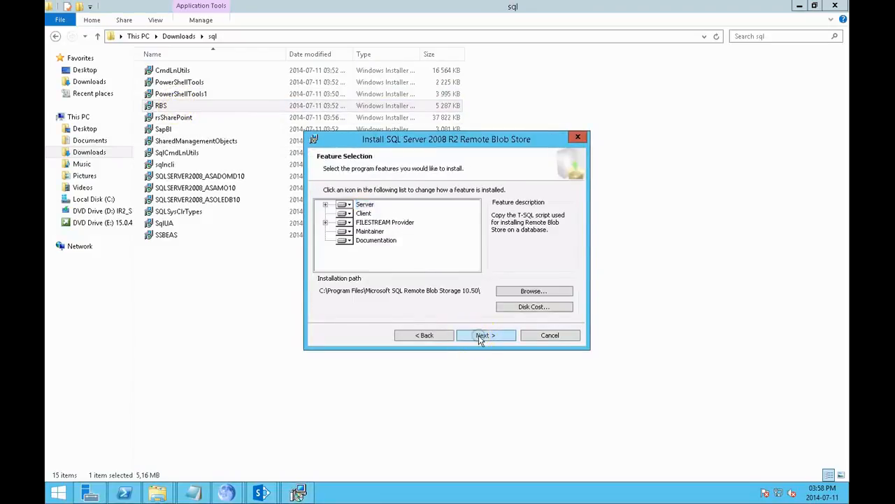
pyautogui.click(481, 335)
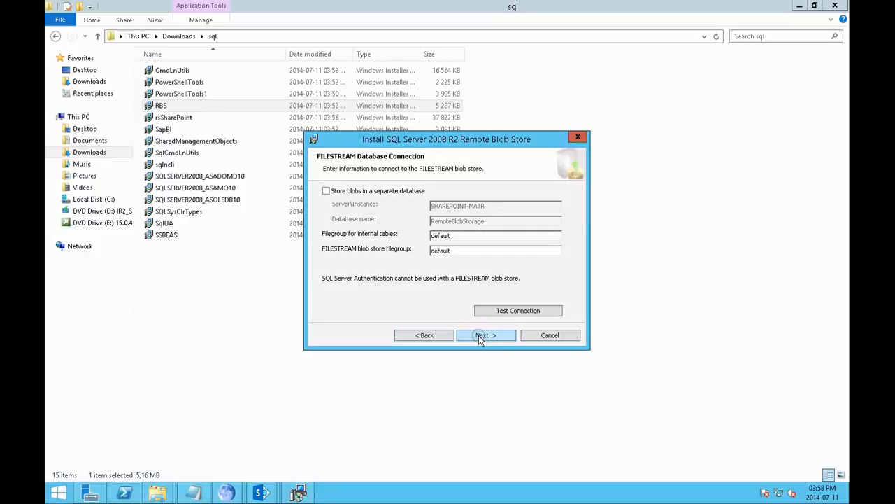
# Step: Keep the default FILESTREAM database and 120-minute maintainer task settings, and start the Remote Blob Store installation
pyautogui.click(479, 335)
pyautogui.click(479, 335)
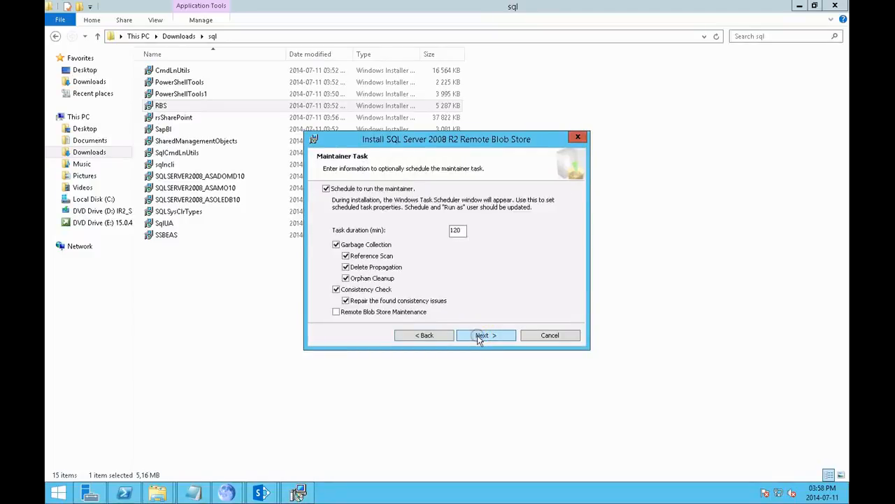
pyautogui.click(479, 336)
pyautogui.click(479, 336)
pyautogui.click(478, 336)
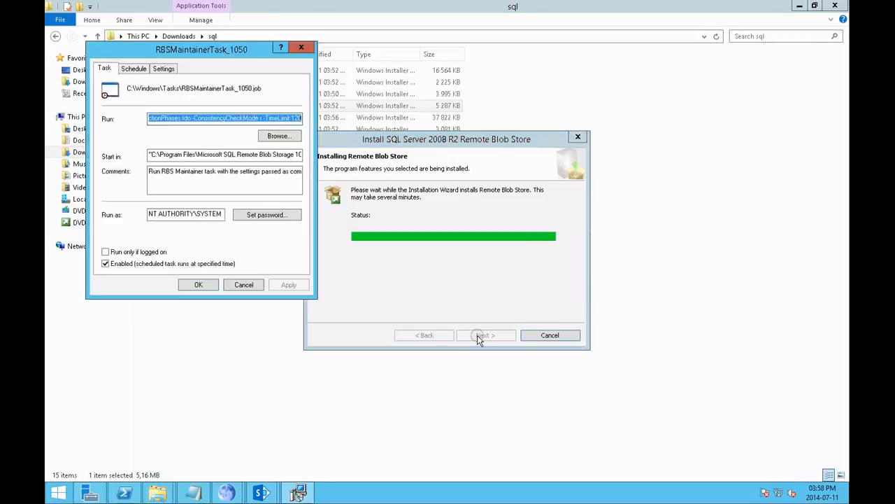
# Step: Accept the RBSMaintainerTask_1050 scheduled task, dismiss the database connection messages and finish the Remote Blob Store setup
pyautogui.click(197, 287)
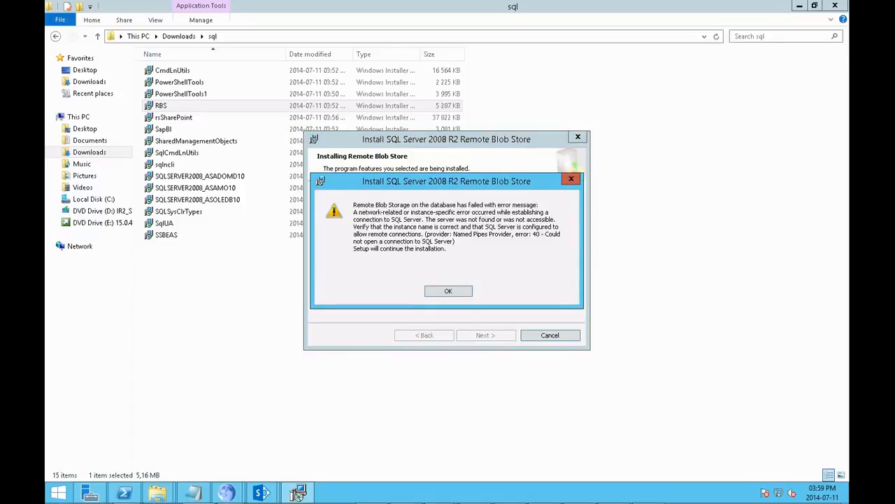
pyautogui.click(448, 291)
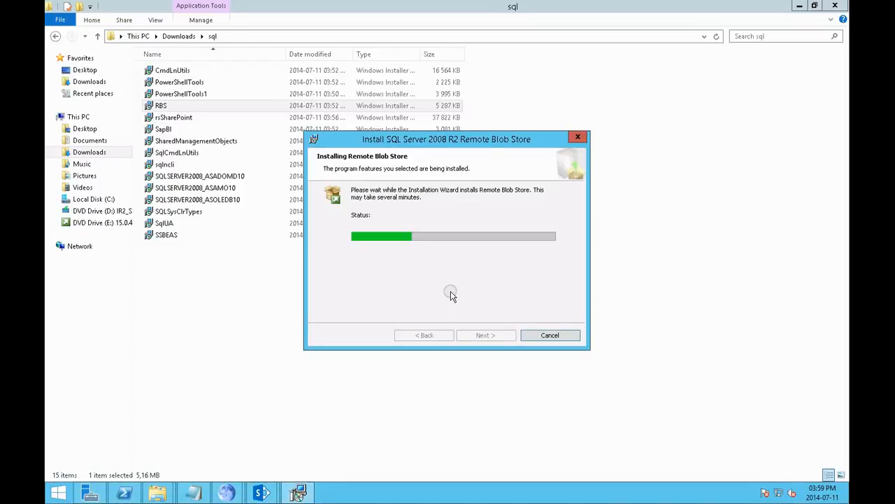
pyautogui.moveTo(547, 138); pyautogui.dragTo(665, 108)
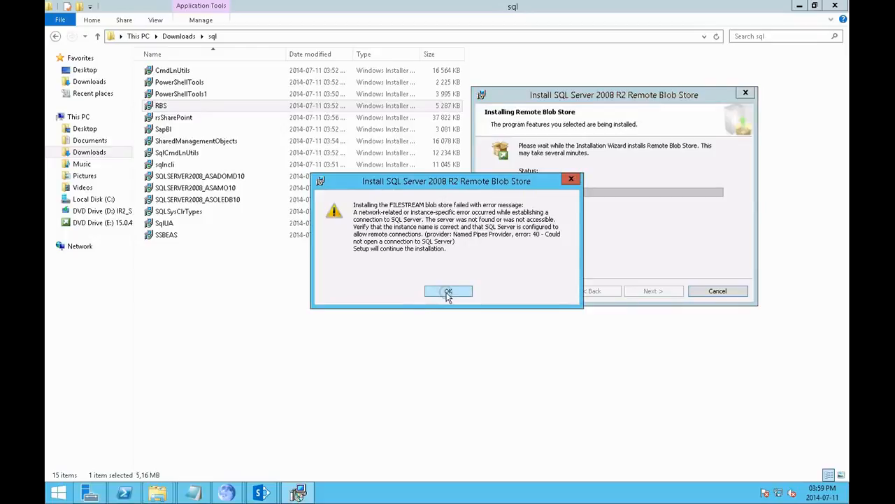
pyautogui.click(445, 292)
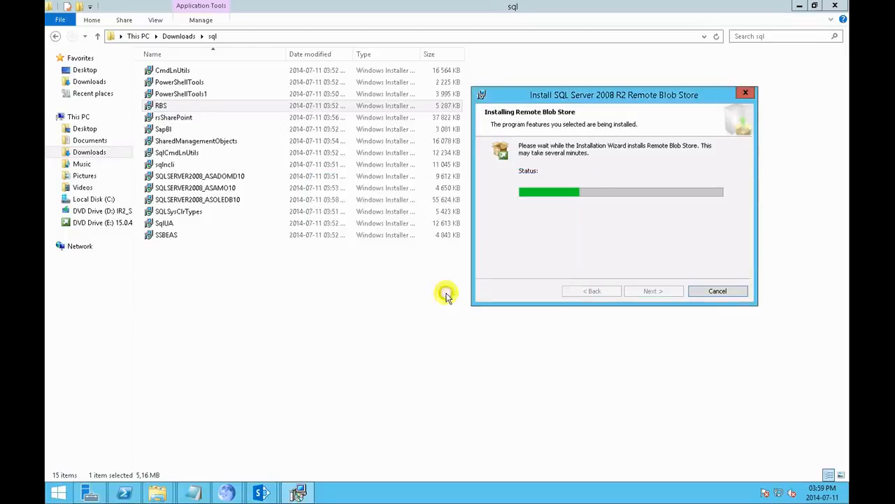
pyautogui.click(712, 293)
pyautogui.click(420, 274)
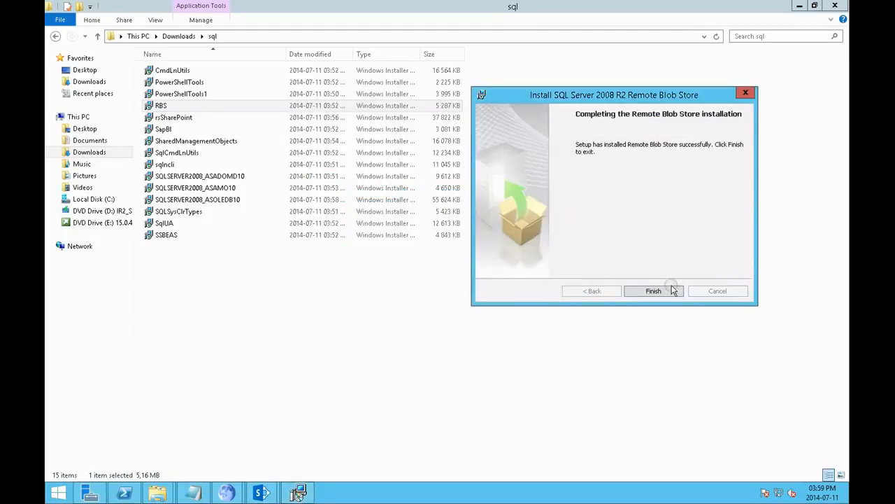
pyautogui.click(655, 291)
# Step: Install the SQL Server 2008 R2 Reporting Services Add-in from rsSharePoint, accepting the license terms and default registration information
pyautogui.doubleClick(172, 119)
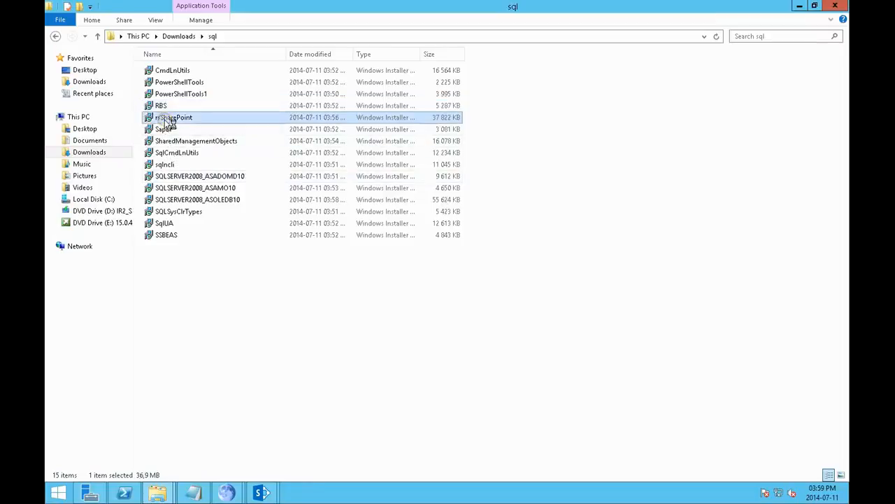
pyautogui.click(492, 338)
pyautogui.click(400, 295)
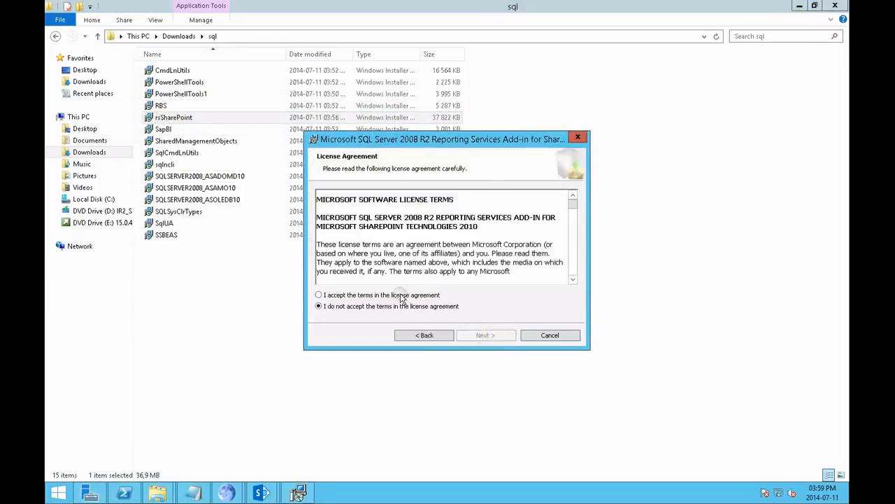
pyautogui.click(473, 337)
pyautogui.click(476, 337)
pyautogui.click(475, 337)
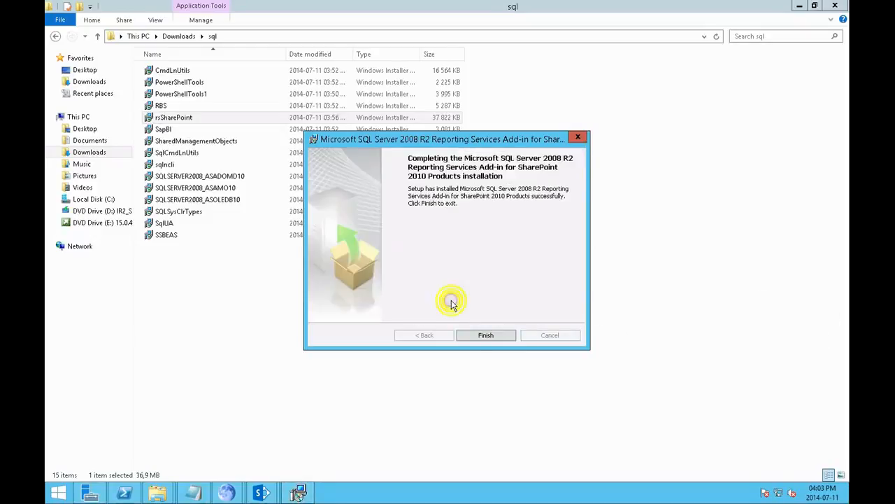
pyautogui.click(477, 335)
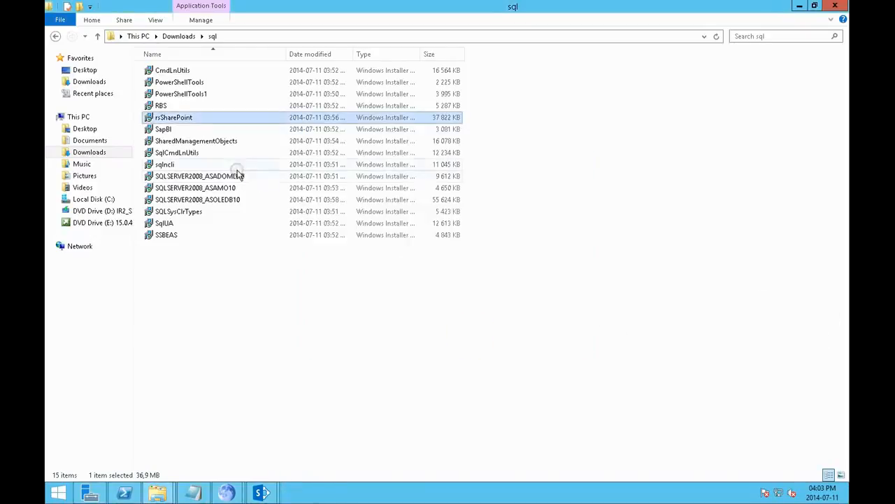
# Step: Try to run the SapBI installer, dismissing the resulting windows
pyautogui.doubleClick(214, 131)
pyautogui.click(437, 290)
pyautogui.click(502, 334)
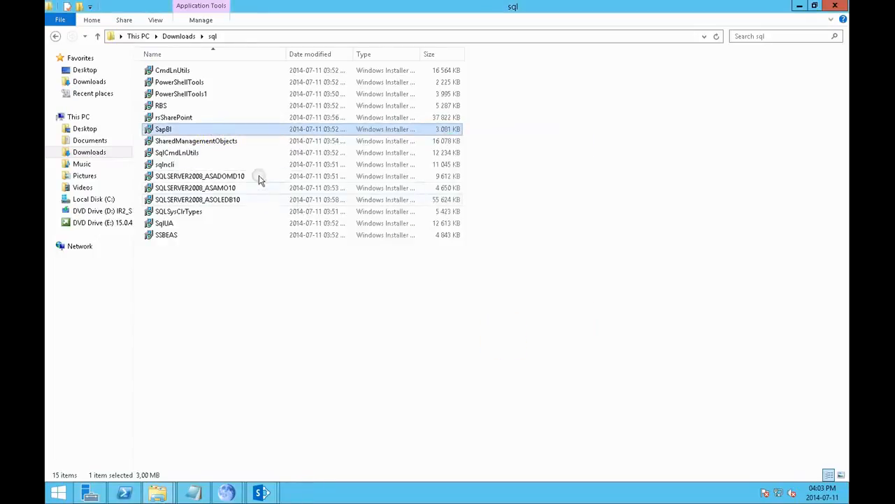
# Step: Install SQL Server 2008 R2 Management Objects from SharedManagementObjects, accepting the license terms and default registration information
pyautogui.doubleClick(230, 142)
pyautogui.click(492, 334)
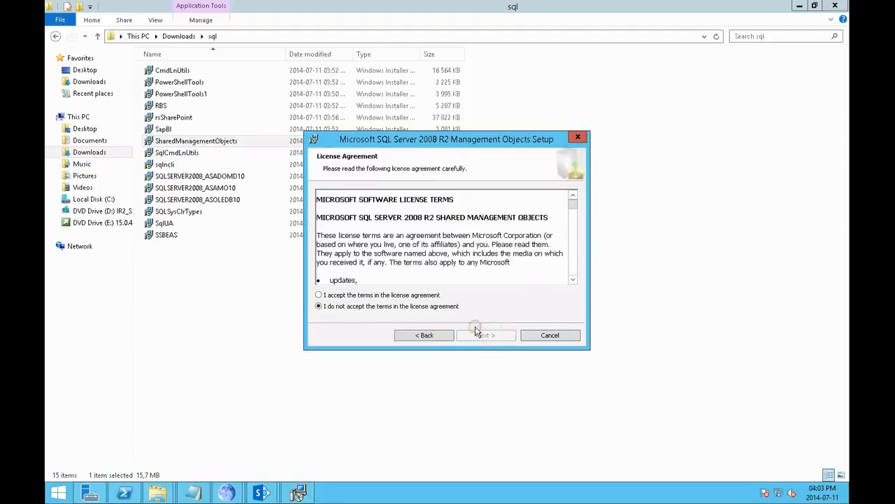
pyautogui.click(432, 296)
pyautogui.click(489, 333)
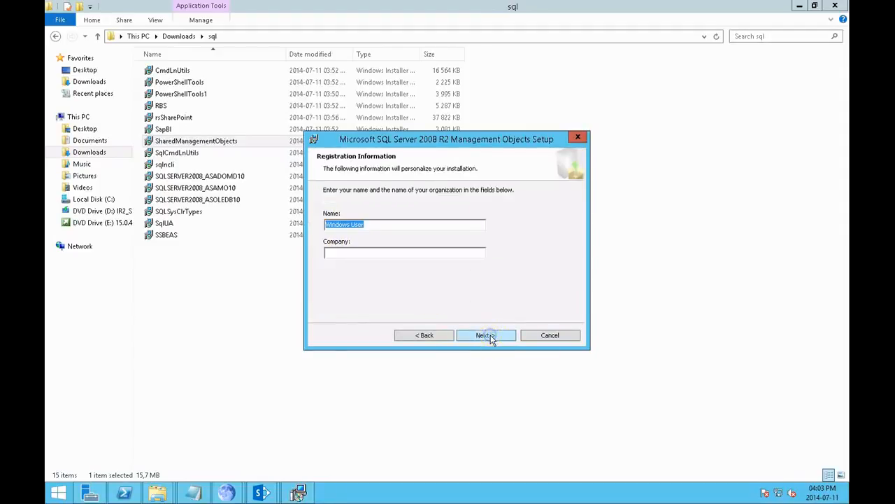
pyautogui.click(490, 334)
pyautogui.click(490, 334)
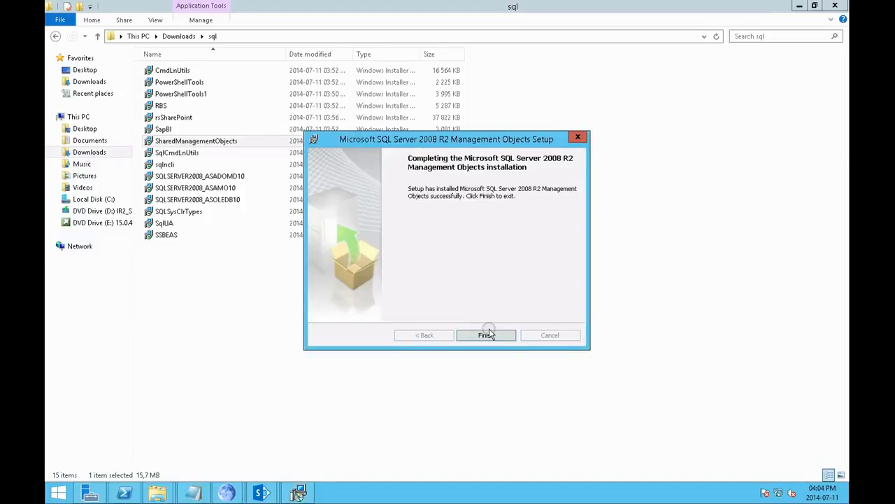
pyautogui.click(486, 335)
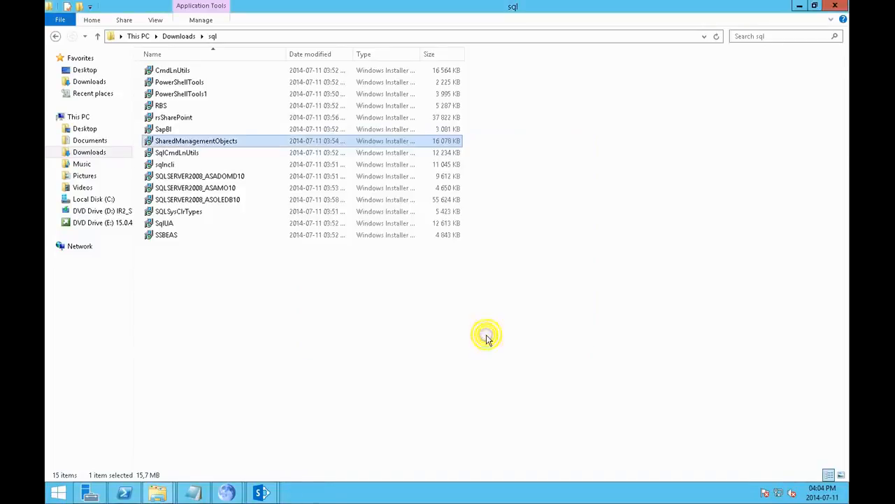
# Step: Try to run the SqlCmdLnUtils, sqlncli and SQLSERVER2008_ASADOMD10 installers, dismissing each resulting window
pyautogui.click(213, 156)
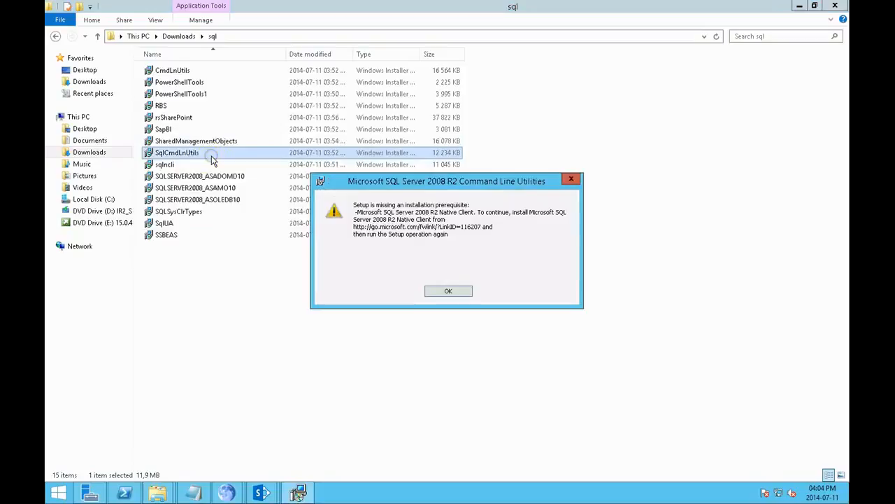
pyautogui.click(456, 294)
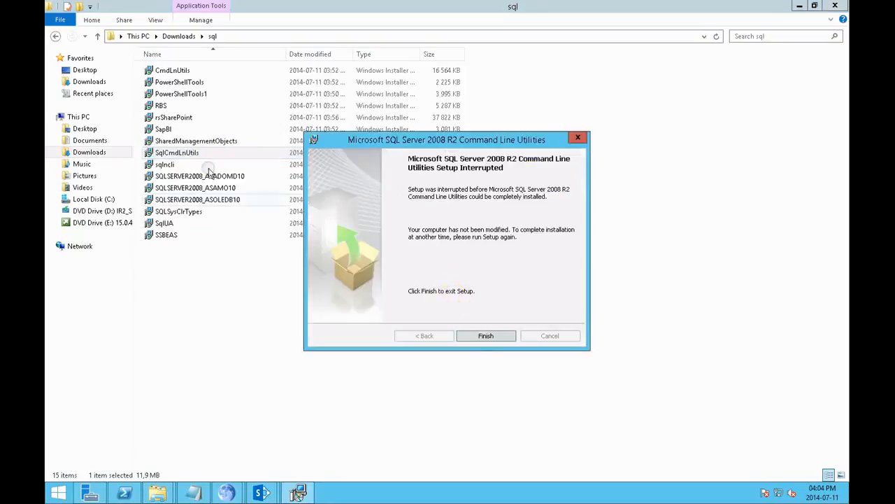
pyautogui.click(485, 335)
pyautogui.click(183, 167)
pyautogui.doubleClick(183, 167)
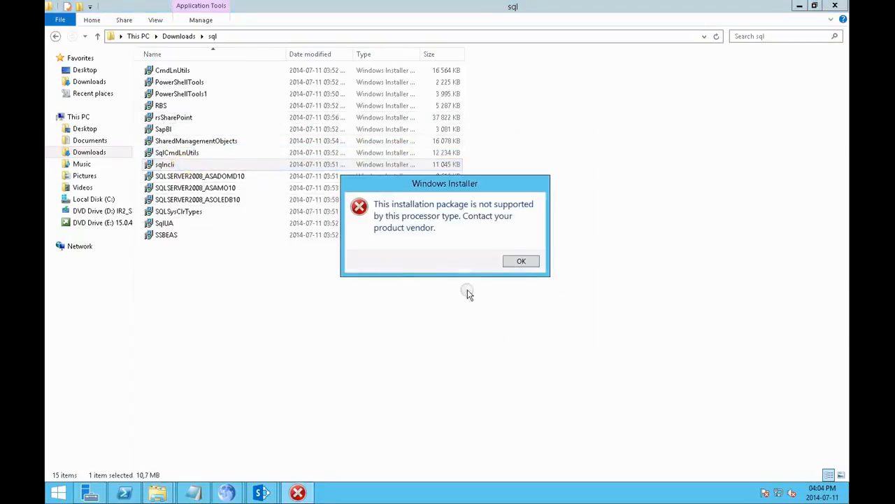
pyautogui.click(525, 259)
pyautogui.doubleClick(263, 180)
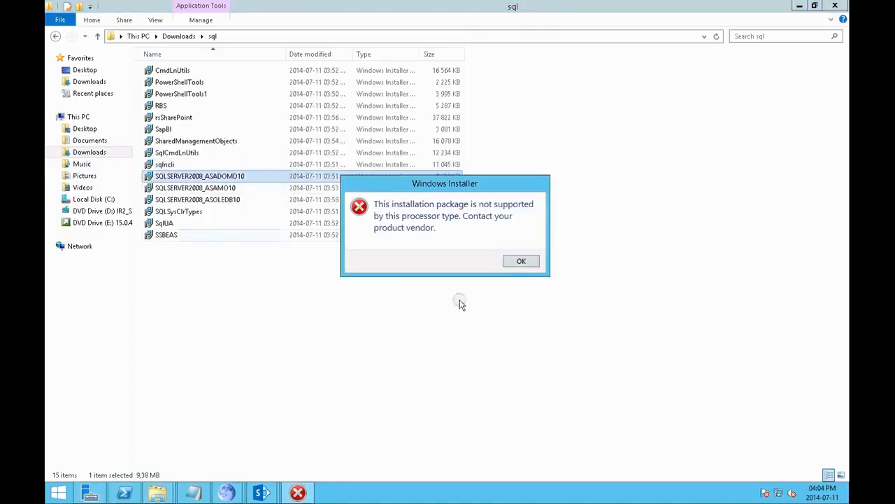
pyautogui.click(515, 261)
# Step: Install SQL Server 2008 R2 Analysis Management Objects from SQLSERVER2008_ASAMO10, accepting the license terms and the remaining defaults
pyautogui.click(223, 189)
pyautogui.doubleClick(222, 189)
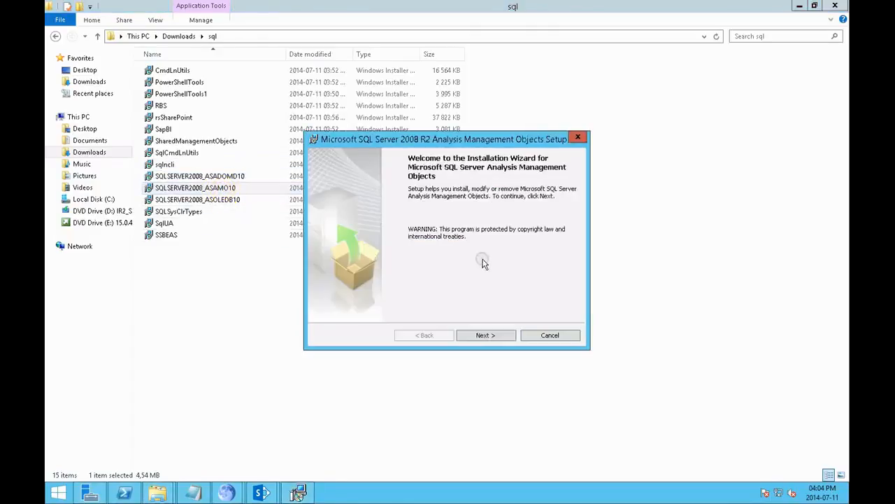
pyautogui.click(477, 330)
pyautogui.click(418, 296)
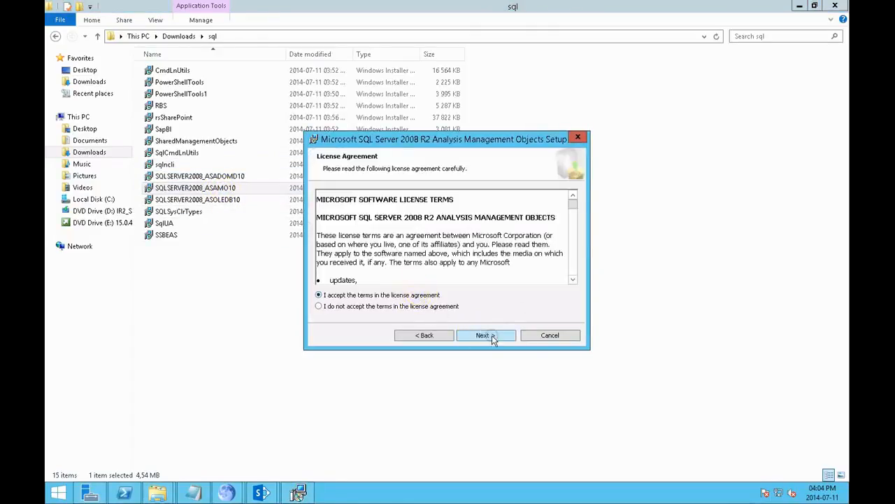
pyautogui.click(492, 335)
pyautogui.click(492, 335)
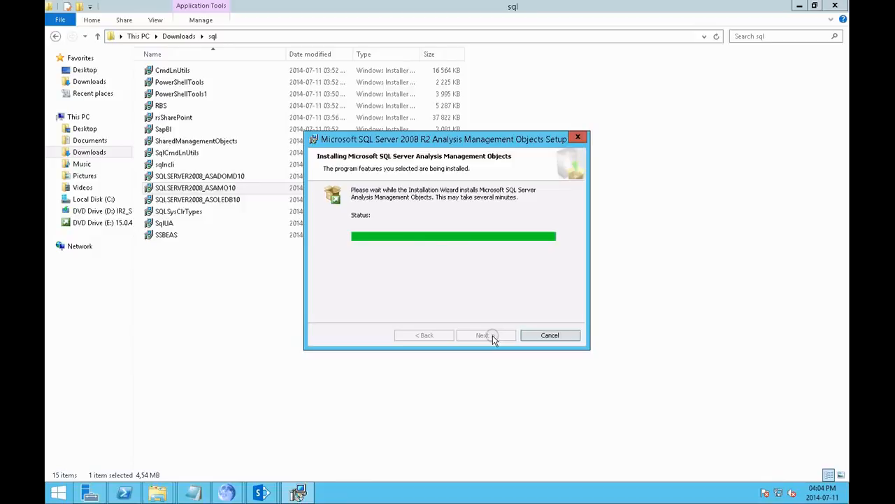
pyautogui.click(490, 335)
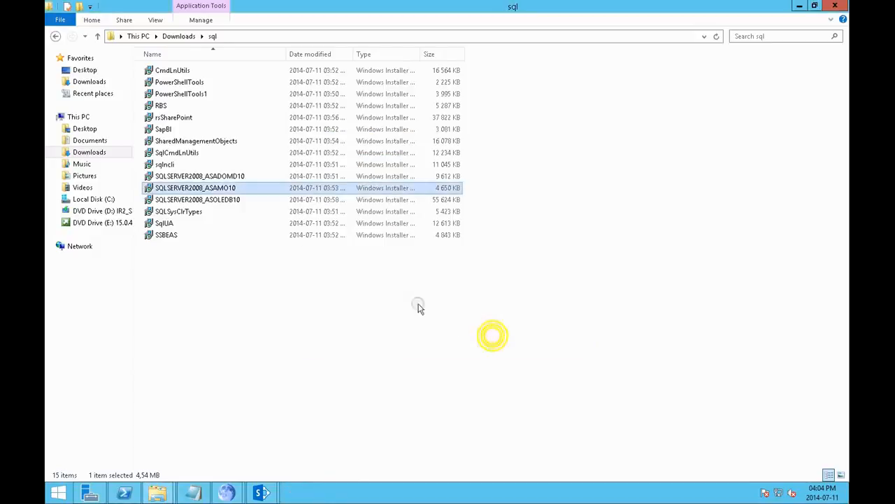
# Step: Install the Analysis Services OLE DB Provider from SQLSERVER2008_ASOLEDB10, accepting the license terms and the remaining defaults
pyautogui.doubleClick(223, 199)
pyautogui.click(480, 335)
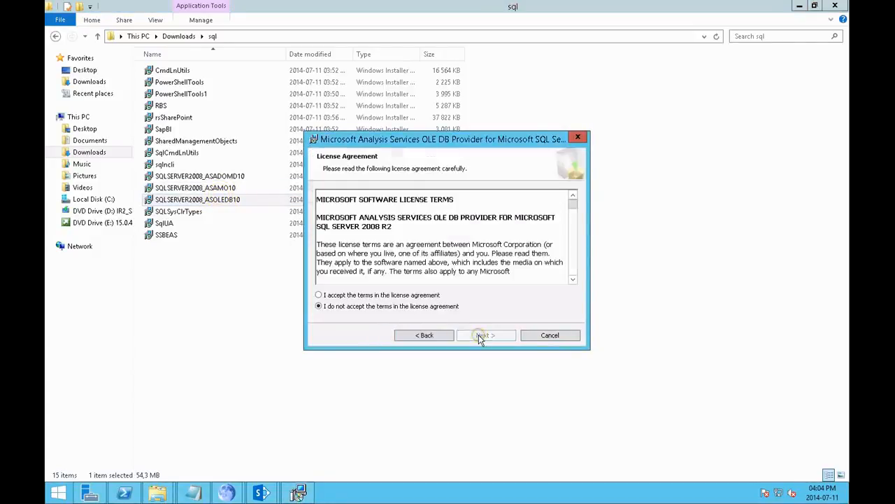
pyautogui.click(428, 295)
pyautogui.click(482, 336)
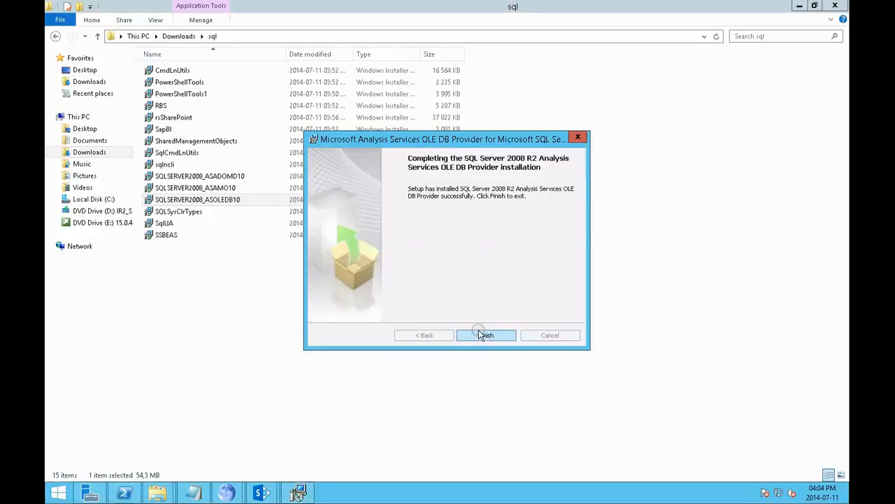
pyautogui.click(479, 334)
# Step: Try to run the SQLSysClrTypes, SqlUA and SSBEAS installers, dismissing each resulting window
pyautogui.doubleClick(210, 212)
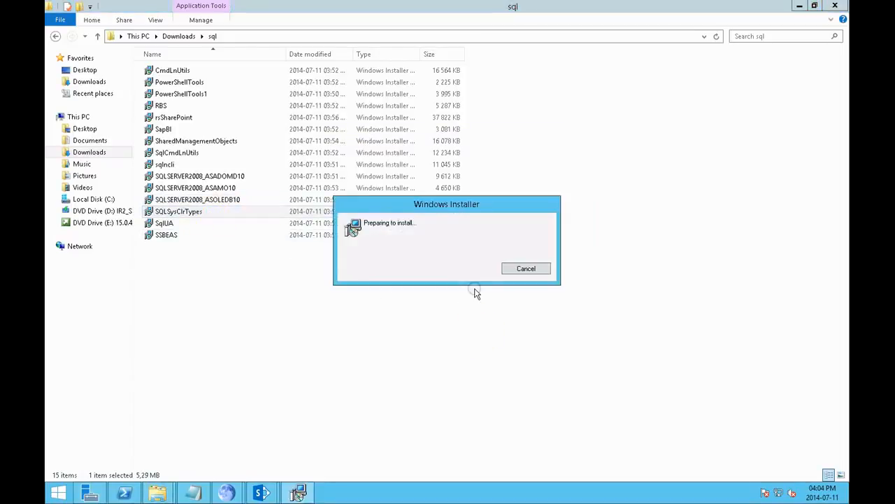
pyautogui.click(515, 260)
pyautogui.click(214, 225)
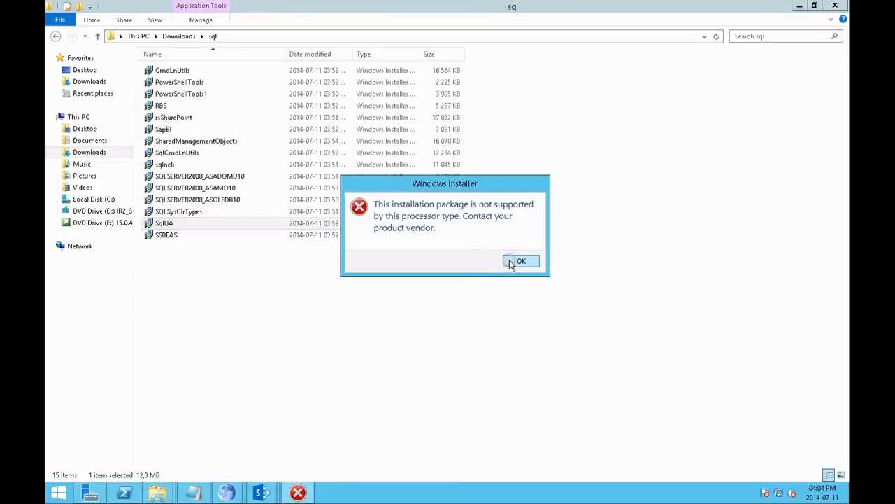
pyautogui.click(513, 261)
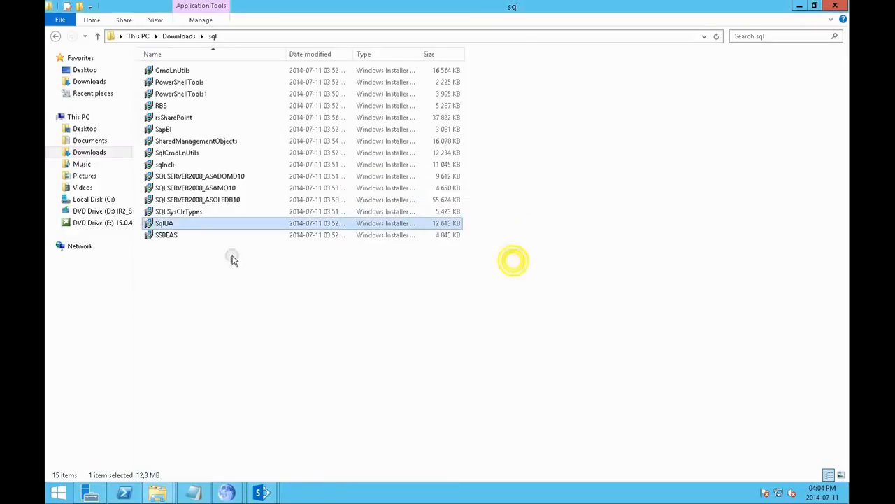
pyautogui.doubleClick(166, 238)
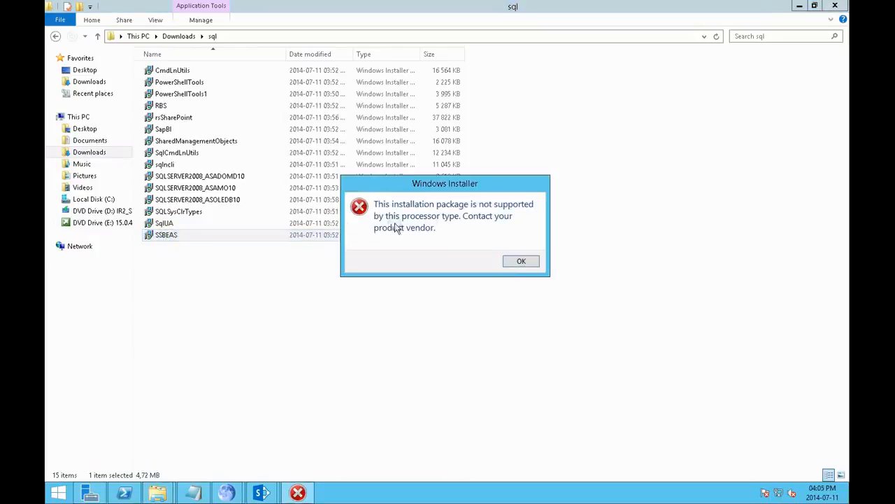
pyautogui.click(518, 261)
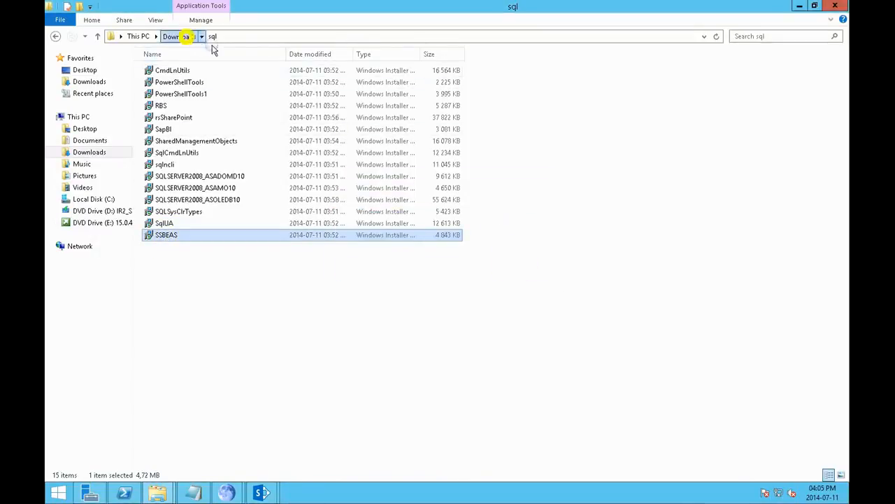
# Step: Sort the Downloads folder by modification date and install the AppFabric 1.1 update KB2671763, accepting the license agreement
pyautogui.click(183, 36)
pyautogui.click(374, 54)
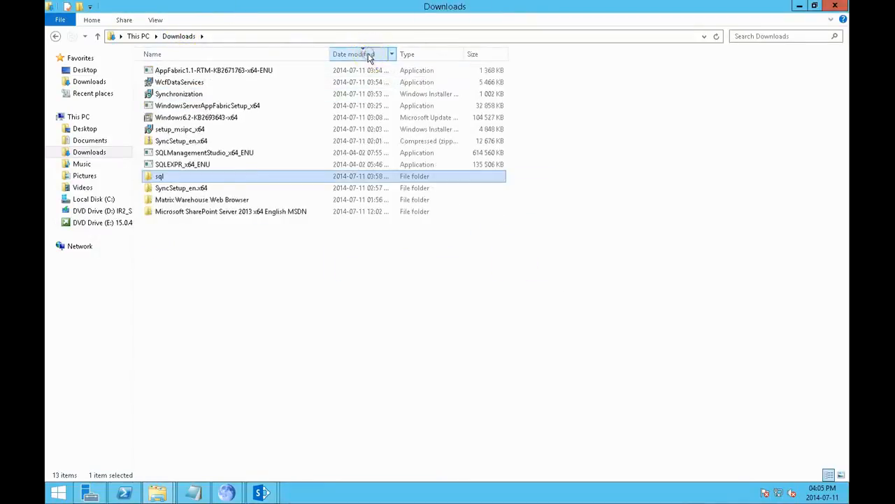
pyautogui.doubleClick(265, 71)
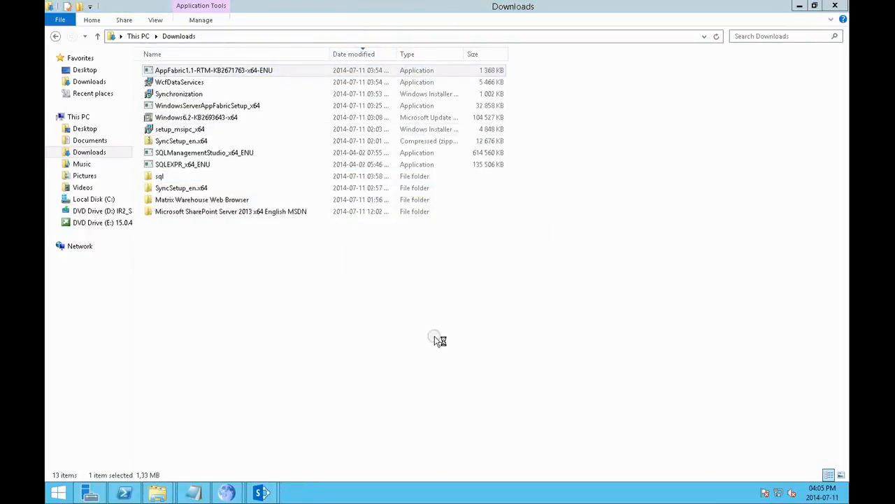
pyautogui.click(267, 221)
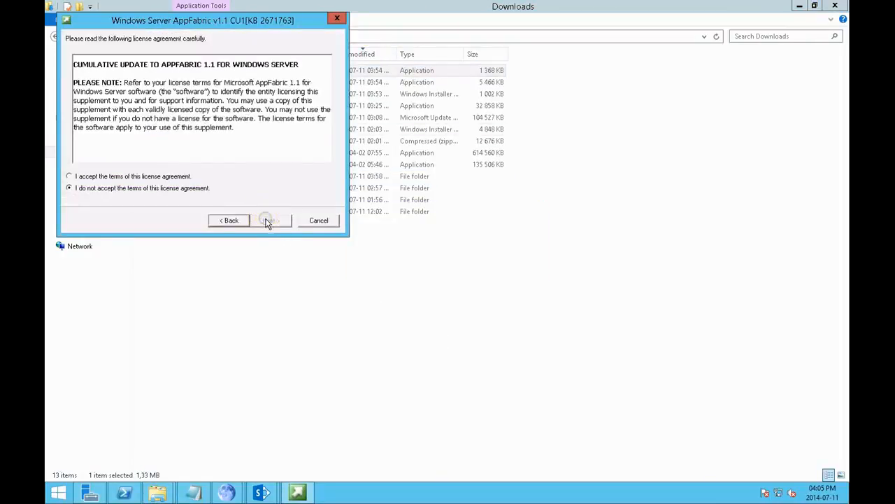
pyautogui.click(175, 176)
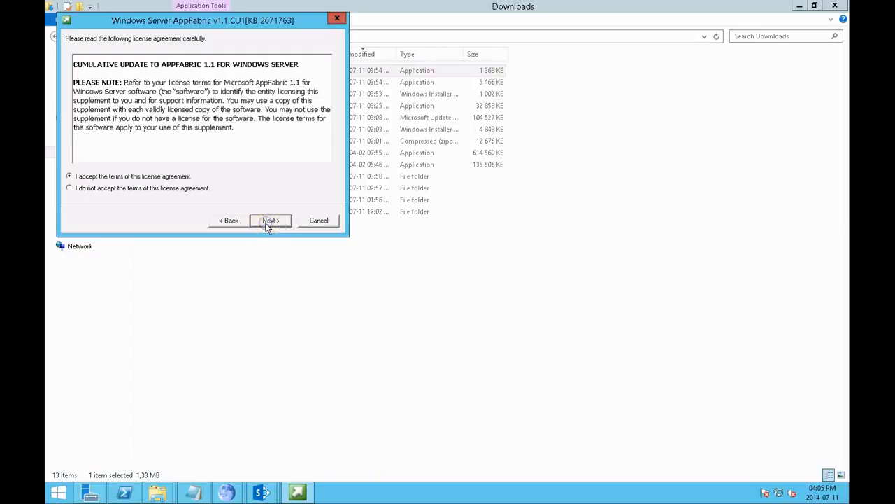
pyautogui.click(271, 221)
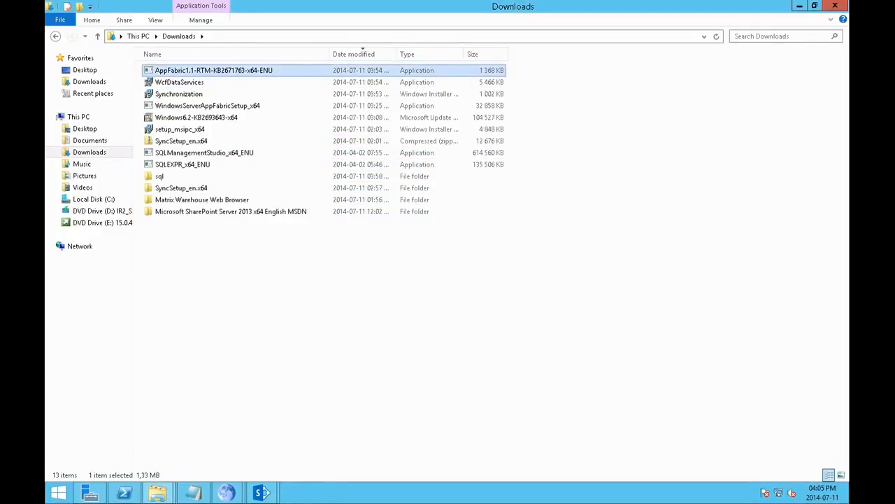
# Step: Install WCF Data Services 5.0 from WcfDataServices, agreeing to the license terms, and move the setup window off the file list
pyautogui.doubleClick(217, 82)
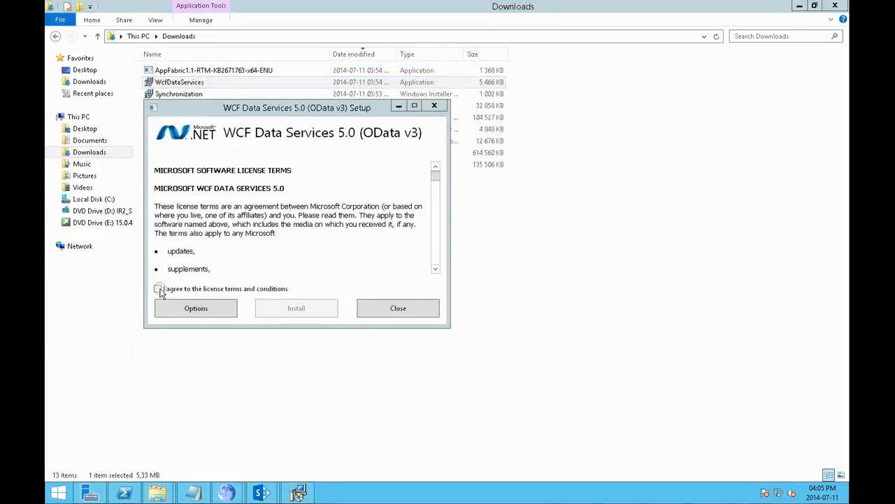
pyautogui.click(158, 289)
pyautogui.click(295, 308)
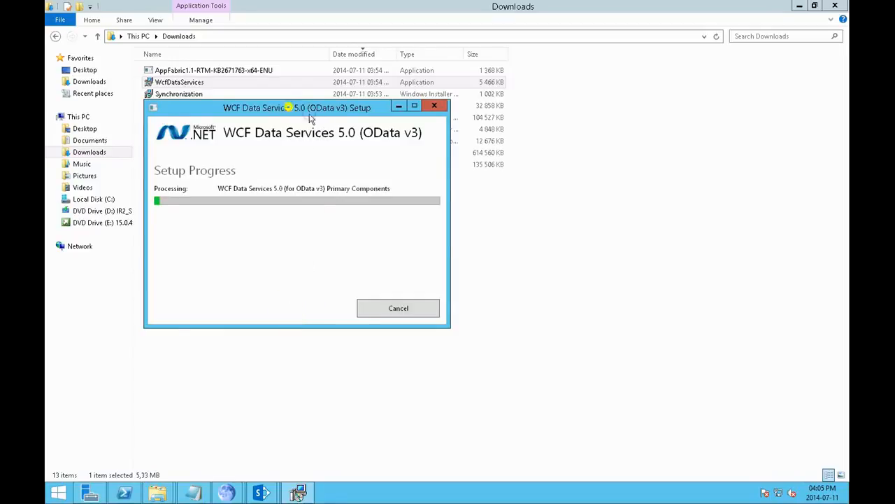
pyautogui.moveTo(288, 107); pyautogui.dragTo(558, 177)
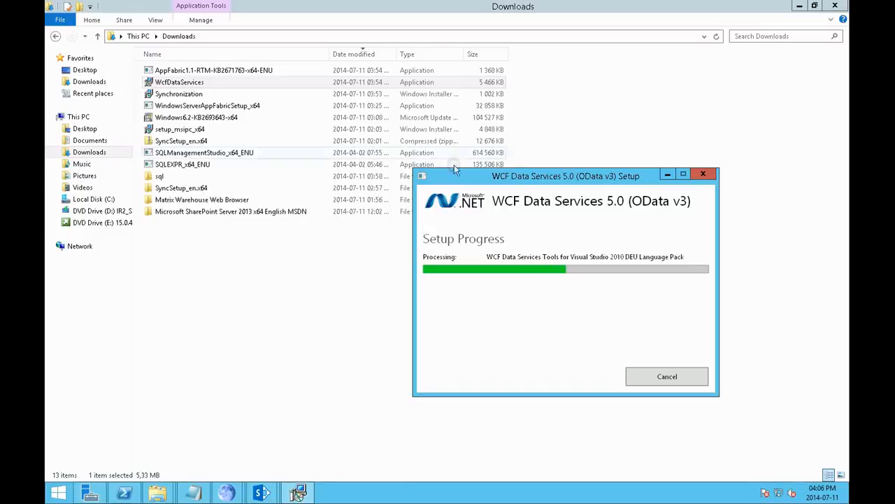
# Step: Examine the SHA1sum text file in the Microsoft SharePoint Server 2013 x64 English MSDN folder, then return to Downloads
pyautogui.click(88, 81)
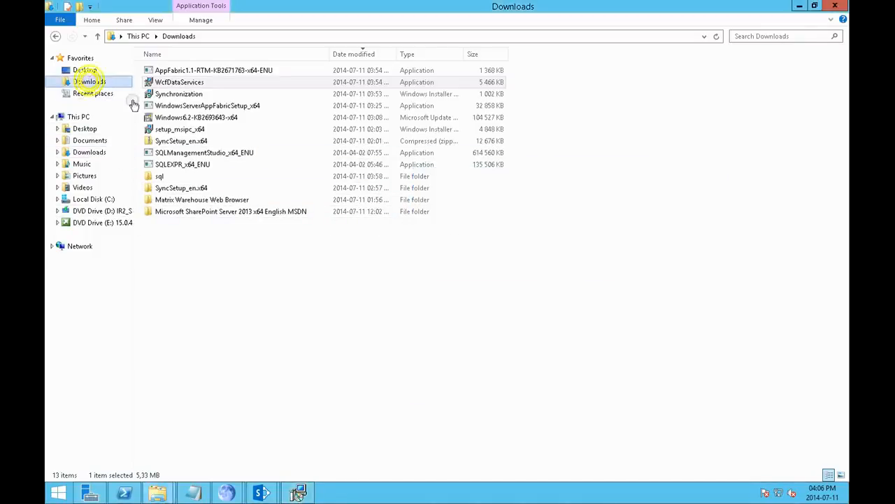
pyautogui.doubleClick(208, 211)
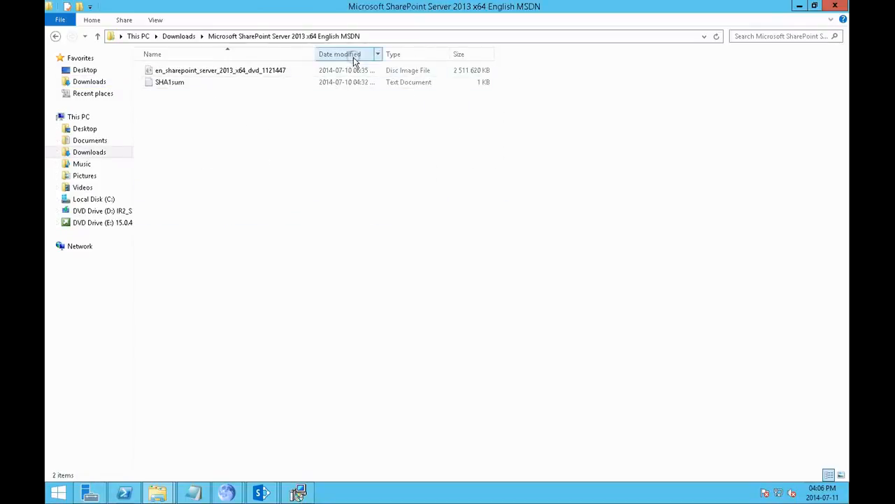
pyautogui.doubleClick(165, 86)
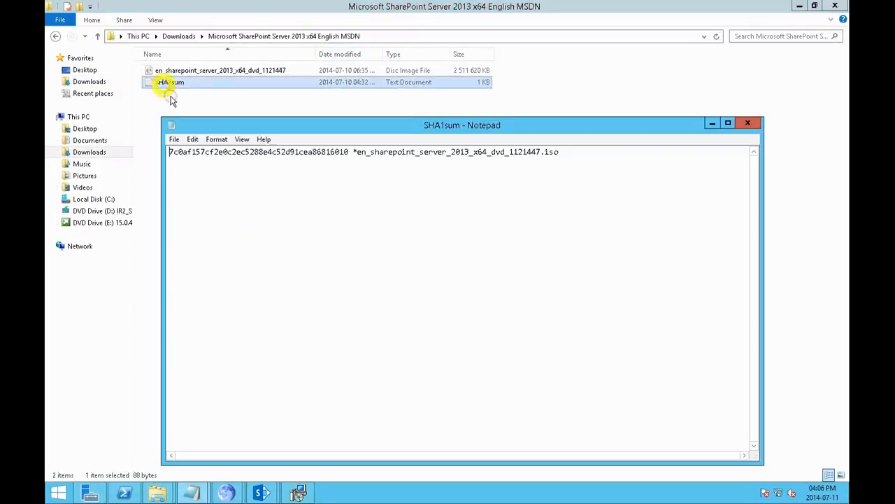
pyautogui.click(750, 125)
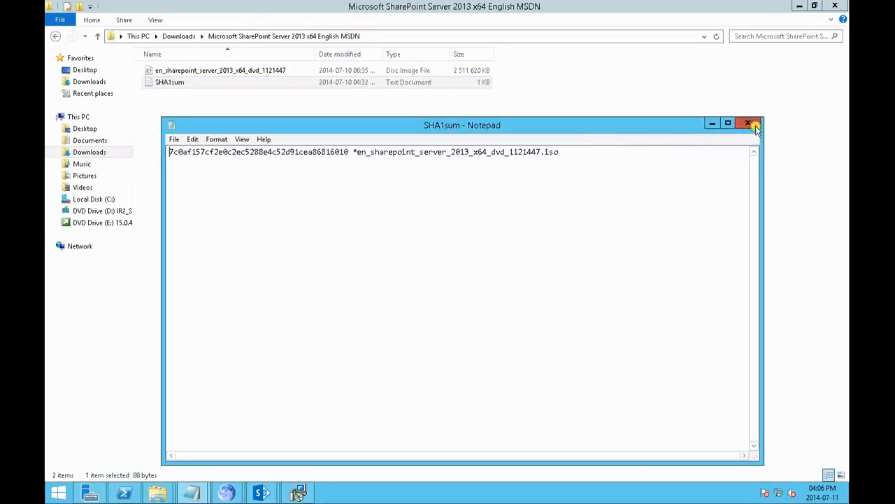
pyautogui.click(55, 36)
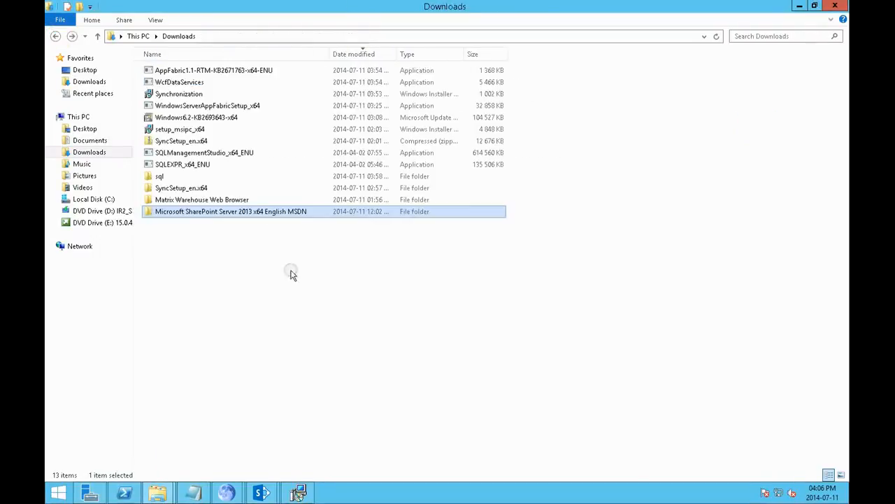
# Step: Close the WCF Data Services setup window and try to run the SharePoint setup application from DVD drive E
pyautogui.click(297, 491)
pyautogui.click(666, 376)
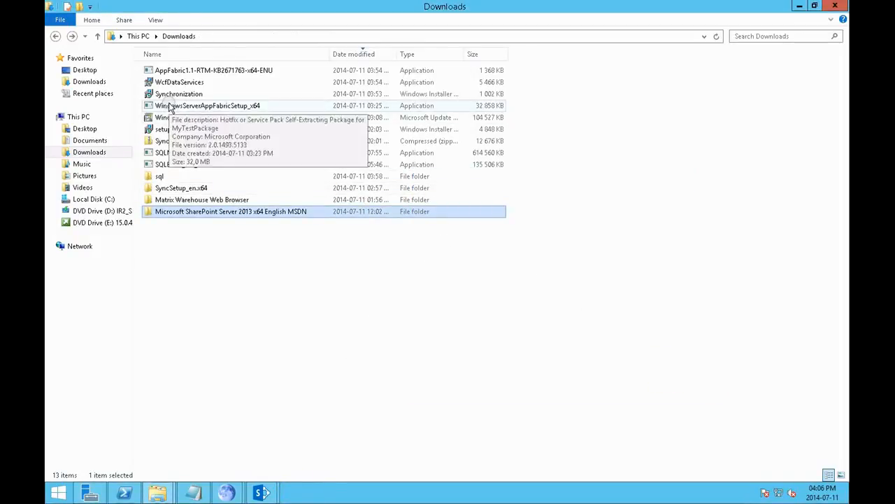
pyautogui.click(98, 222)
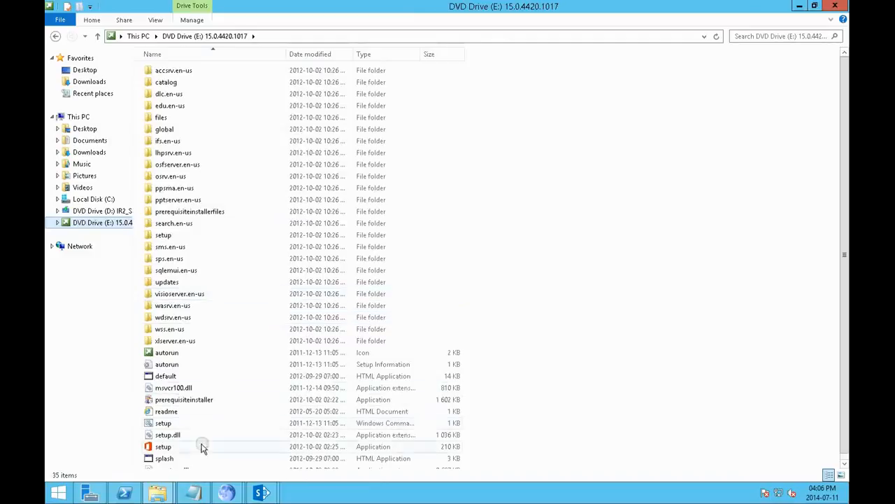
pyautogui.click(179, 447)
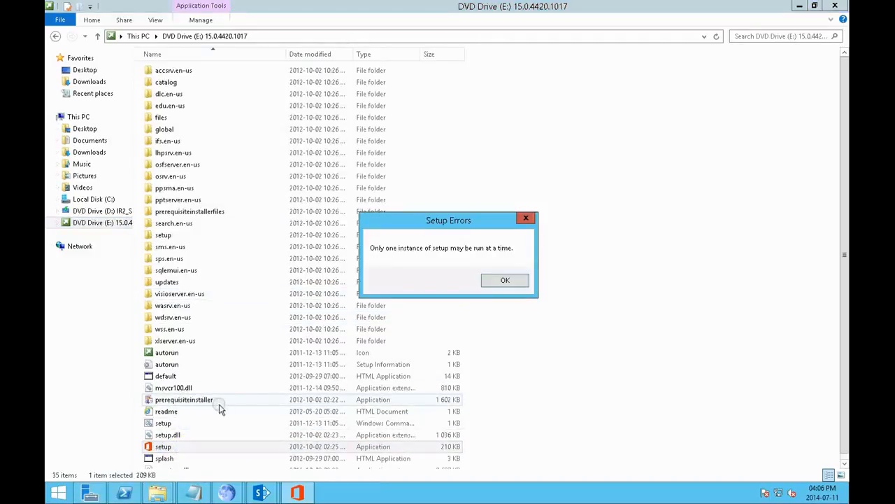
pyautogui.click(509, 280)
# Step: Close the earlier SharePoint Setup Errors window and rerun setup from drive E to check the prerequisites, dismissing the resulting window
pyautogui.click(262, 493)
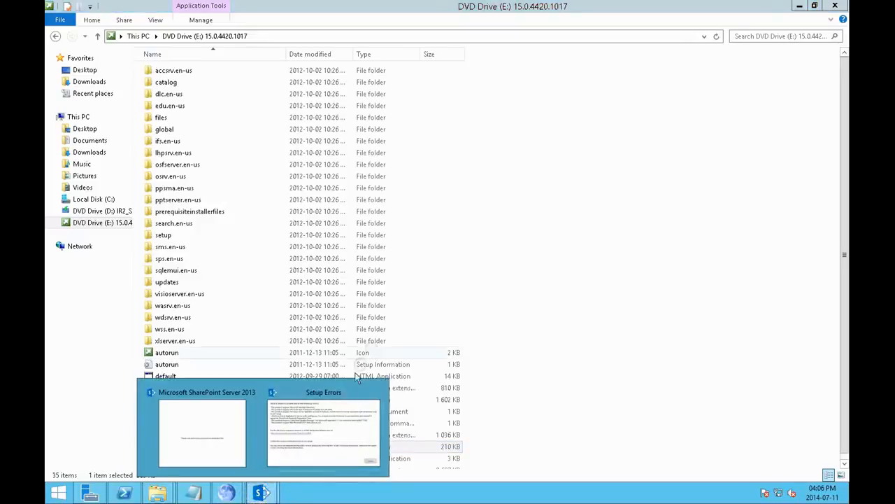
pyautogui.click(319, 433)
pyautogui.click(615, 353)
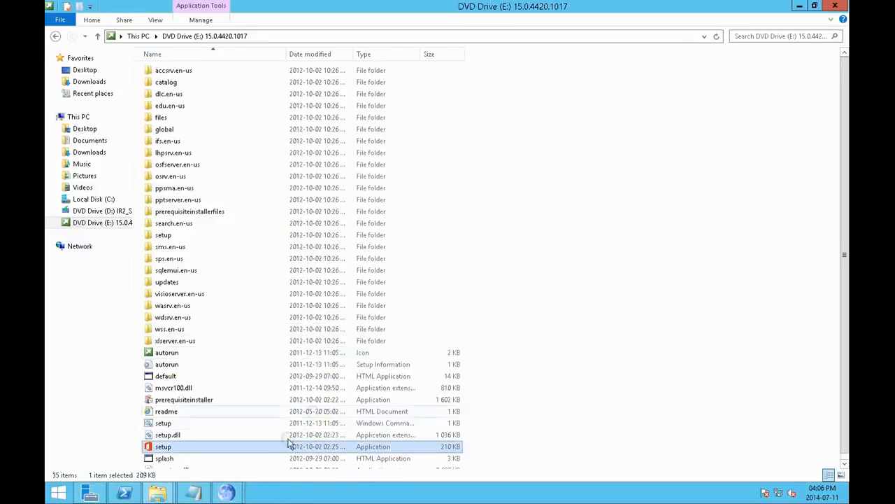
pyautogui.doubleClick(193, 452)
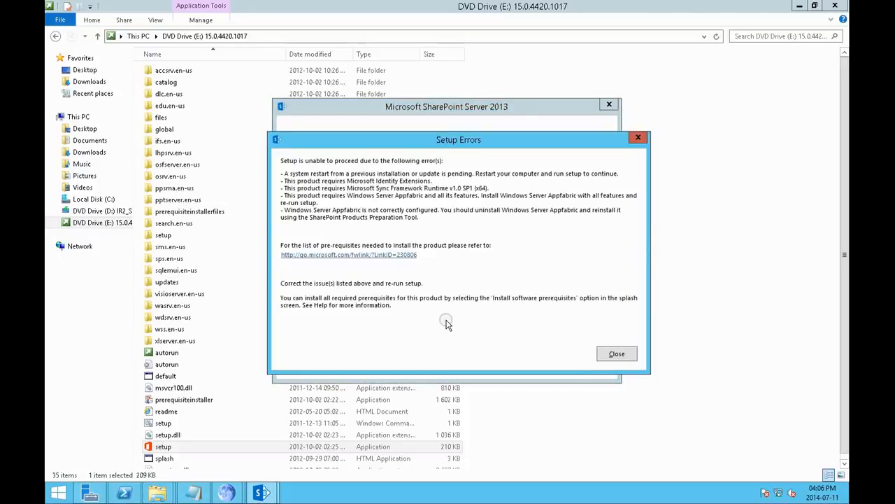
pyautogui.click(618, 355)
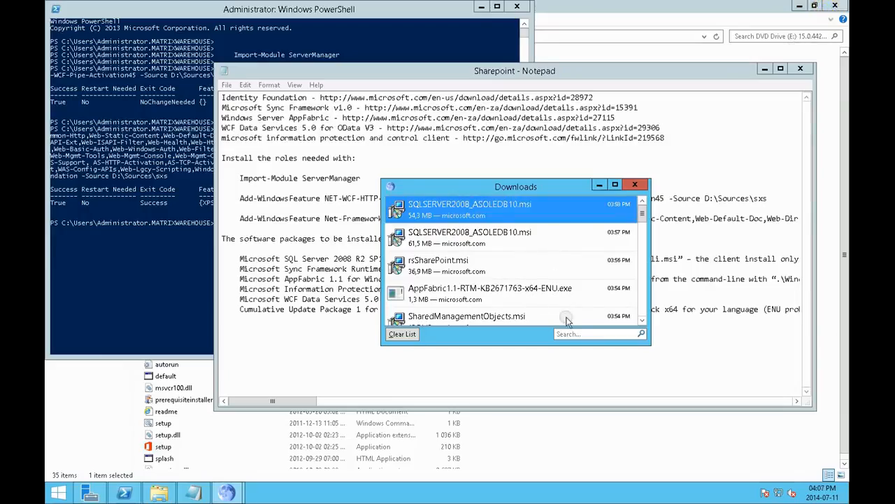
# Step: Save the Sharepoint notes file and close the browser's download list, Notepad, PowerShell and File Explorer windows
pyautogui.click(634, 185)
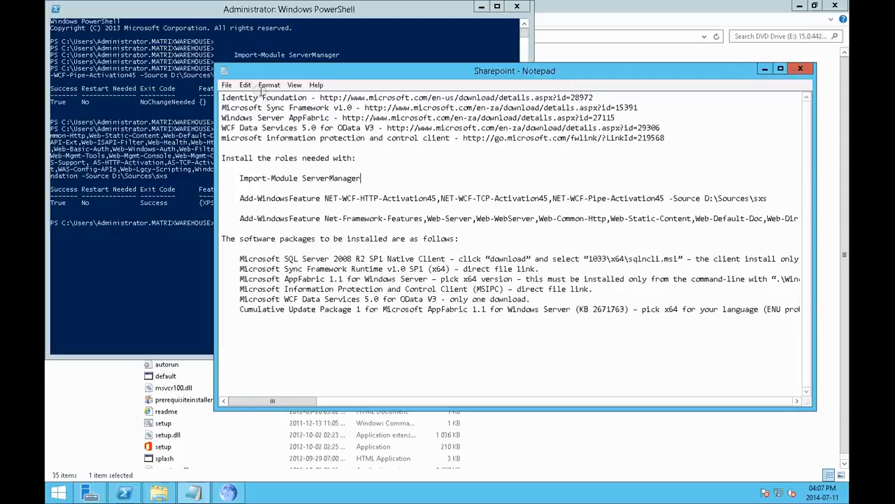
pyautogui.click(228, 85)
pyautogui.click(242, 124)
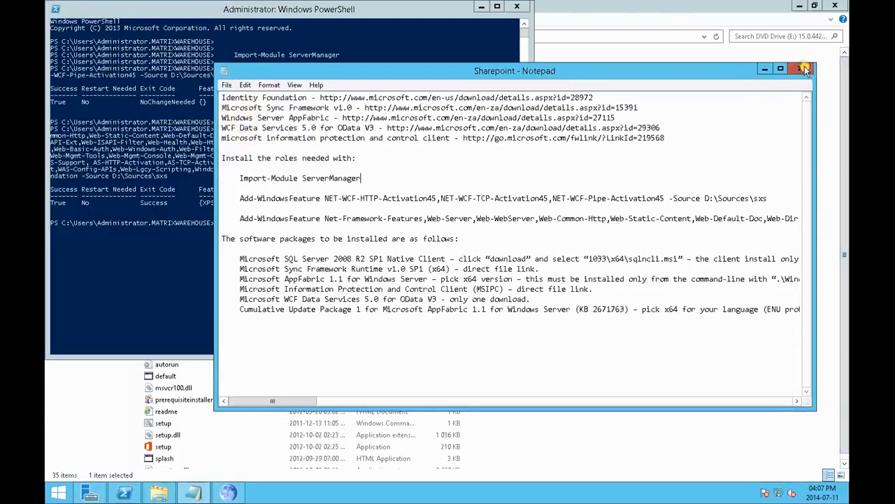
pyautogui.click(805, 69)
pyautogui.click(517, 7)
pyautogui.click(835, 6)
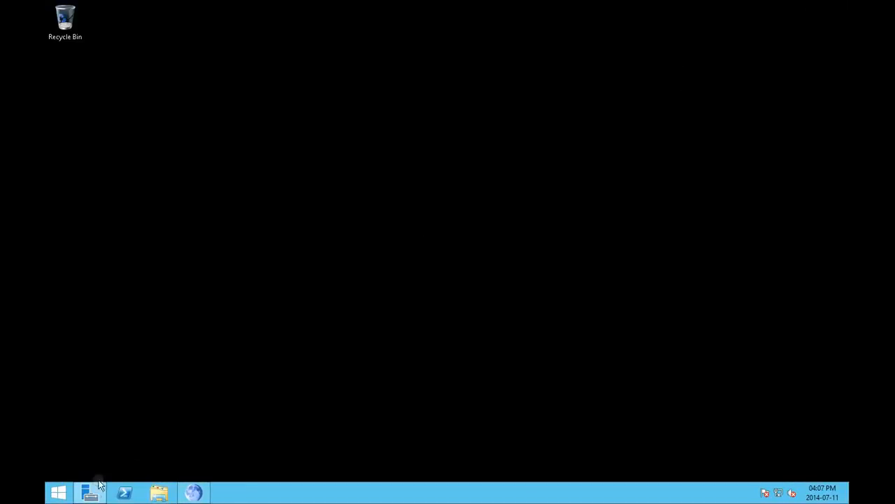
# Step: Update and restart the server with the reason Application: Maintenance (Planned), and accept the network's terms of use at sign-in
pyautogui.click(58, 493)
pyautogui.click(161, 331)
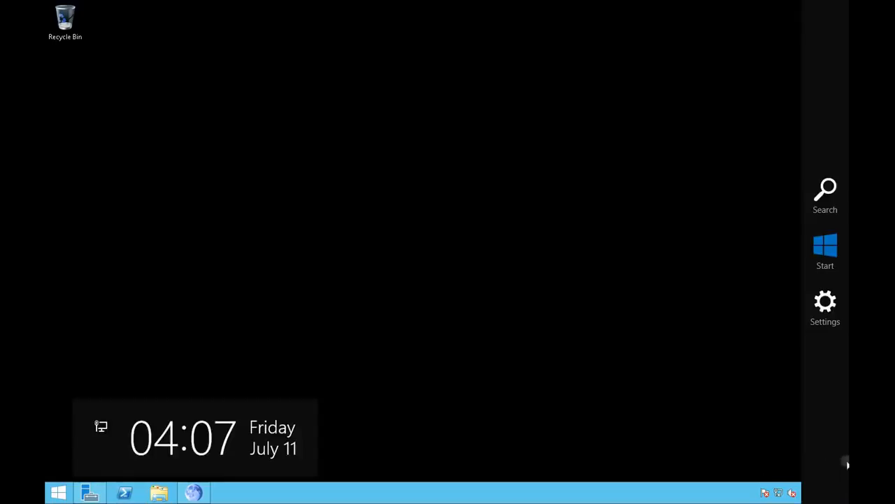
pyautogui.press('super+i')
pyautogui.click(753, 422)
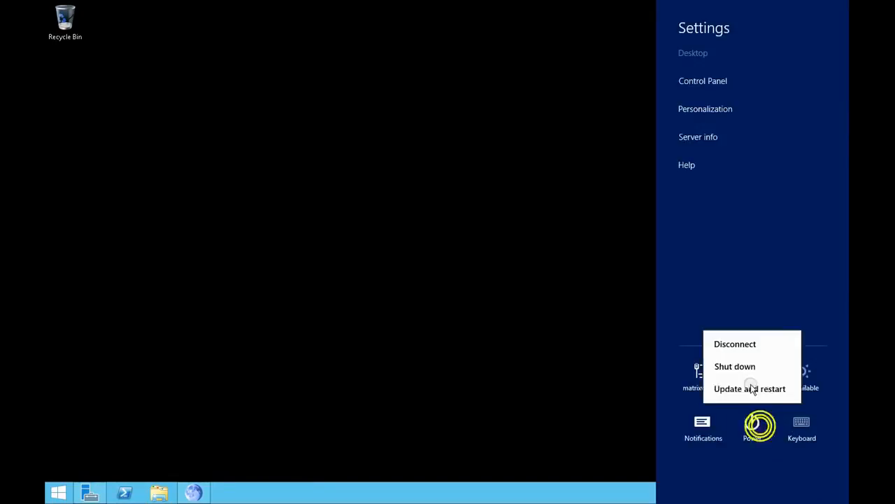
pyautogui.click(736, 389)
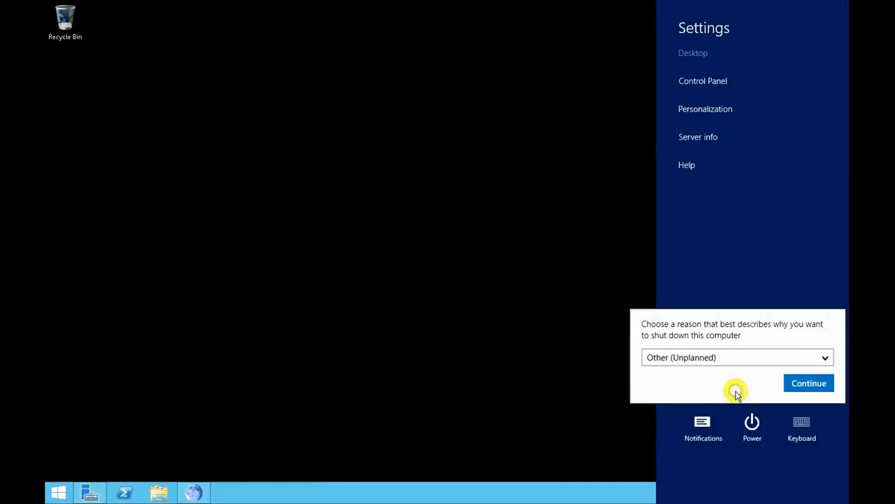
pyautogui.click(796, 359)
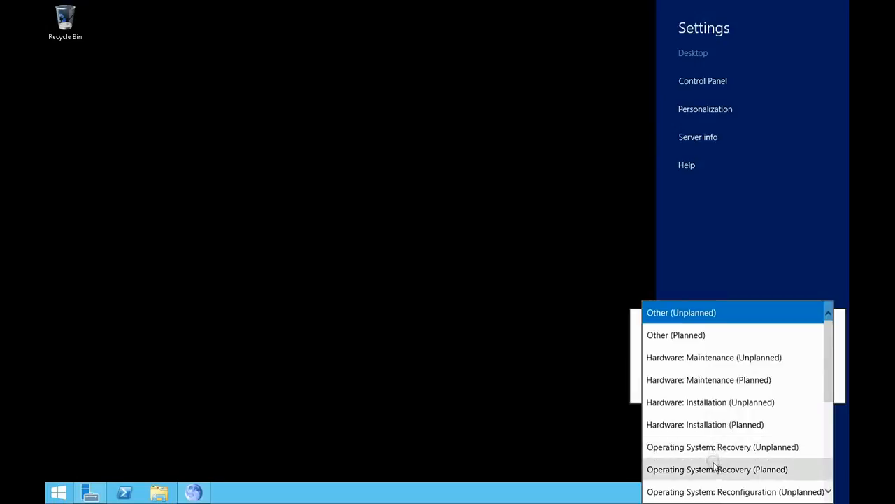
pyautogui.scroll(-2, 713, 463)
pyautogui.scroll(-2, 715, 466)
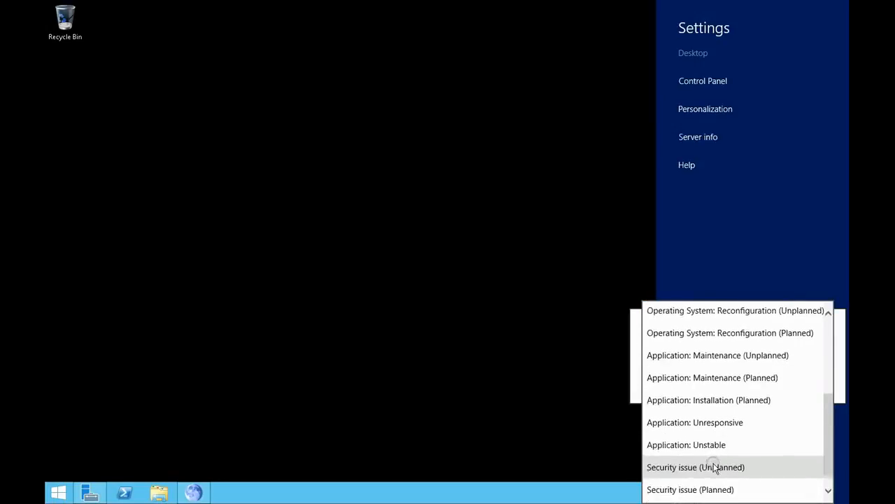
pyautogui.click(730, 378)
pyautogui.click(808, 383)
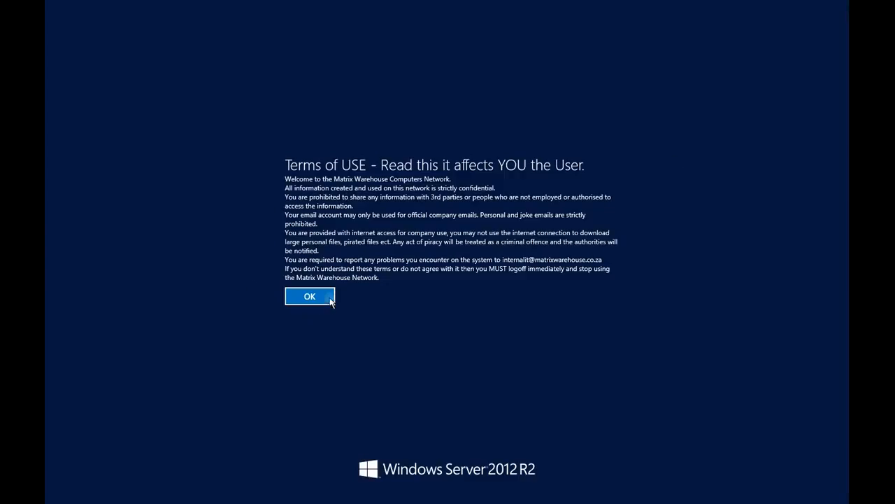
pyautogui.click(310, 296)
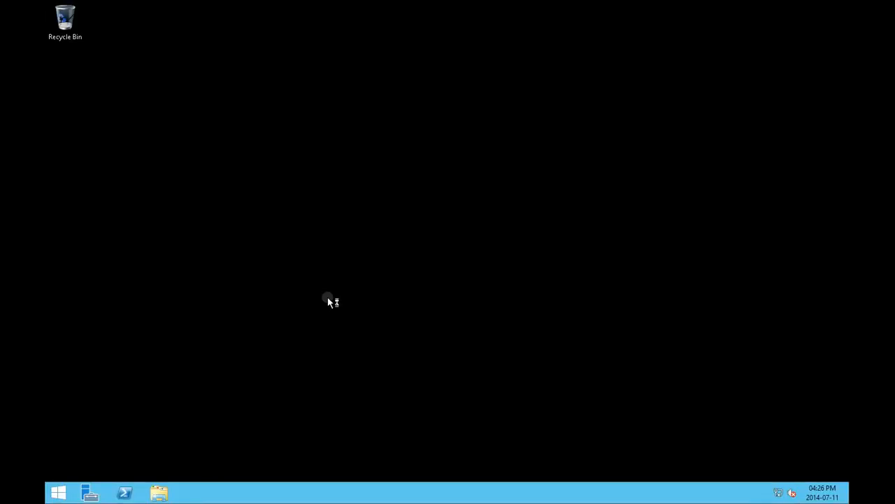
# Step: Mount the en_sharepoint_server_2013_x64_dvd_1121447 disc image from the SharePoint folder in Downloads and run its setup application
pyautogui.click(159, 492)
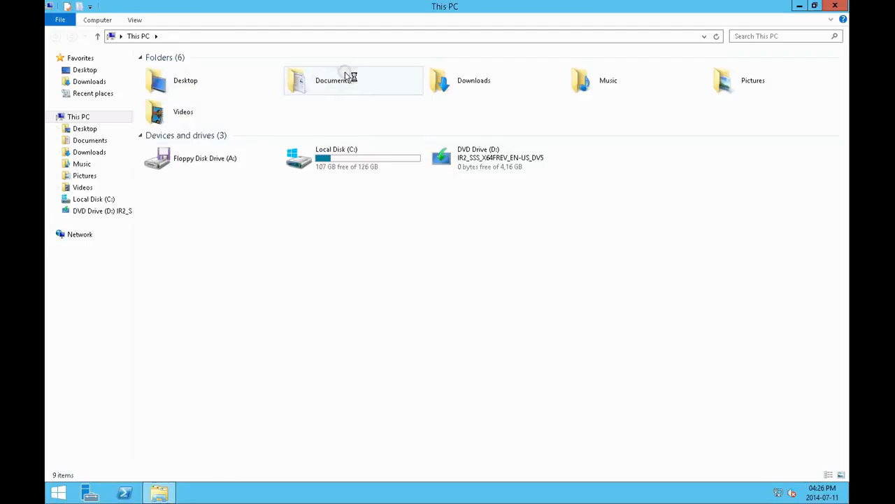
pyautogui.doubleClick(458, 80)
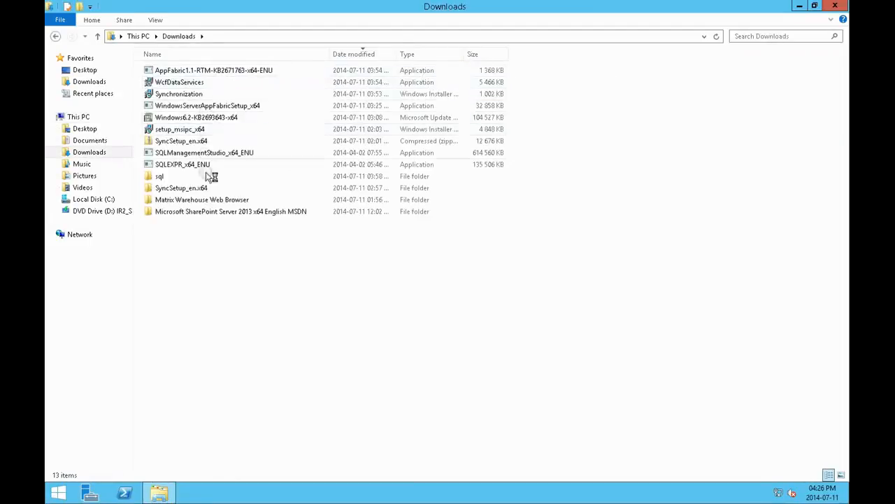
pyautogui.doubleClick(206, 211)
pyautogui.rightClick(186, 72)
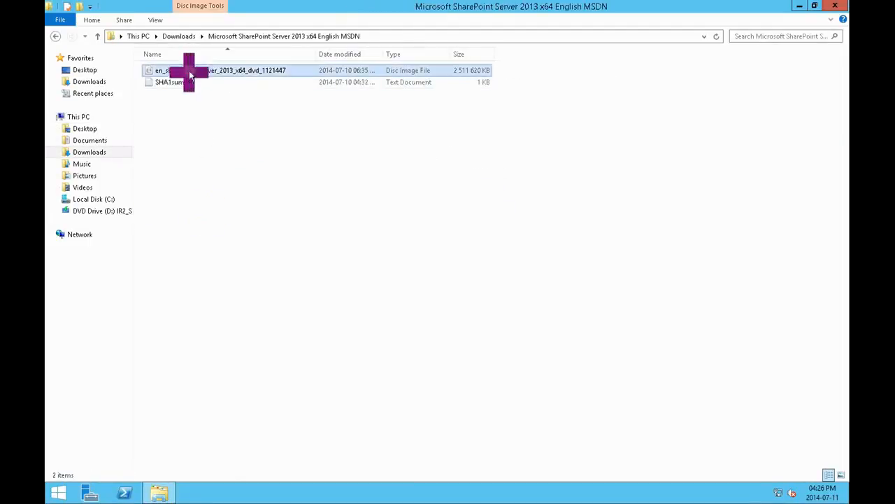
pyautogui.click(214, 78)
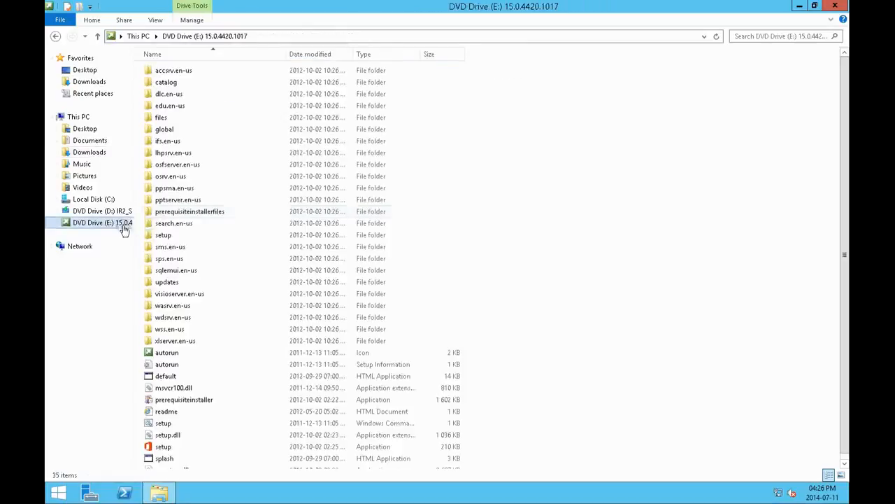
pyautogui.doubleClick(168, 450)
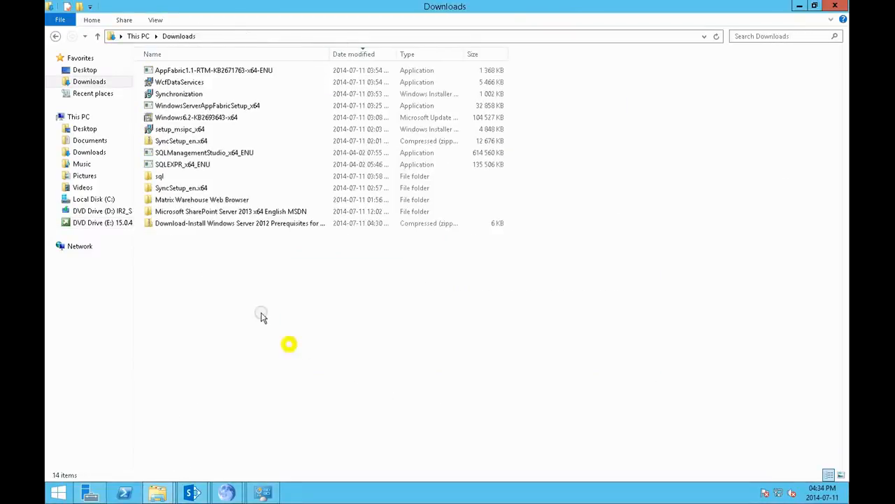
# Step: Extract the Download-Install Windows Server 2012 Prerequisites for SharePoint 2013 archive in Downloads and widen the extracted folder's Name column
pyautogui.rightClick(215, 226)
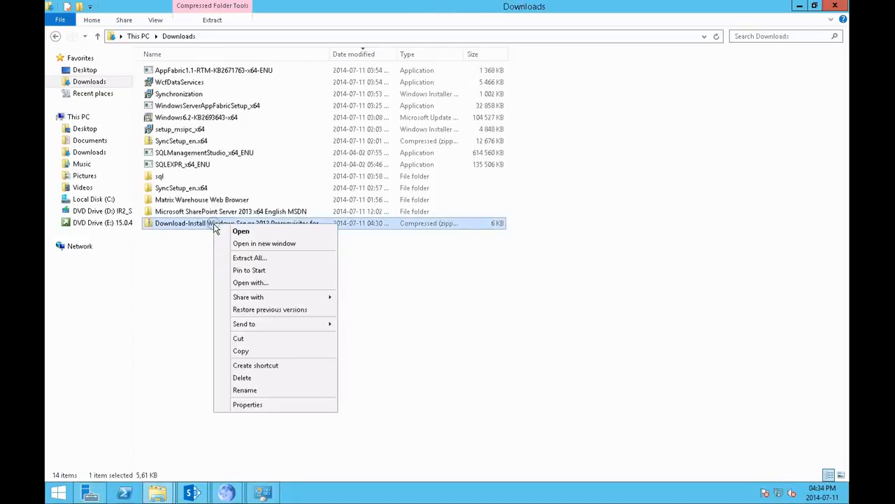
pyautogui.click(251, 258)
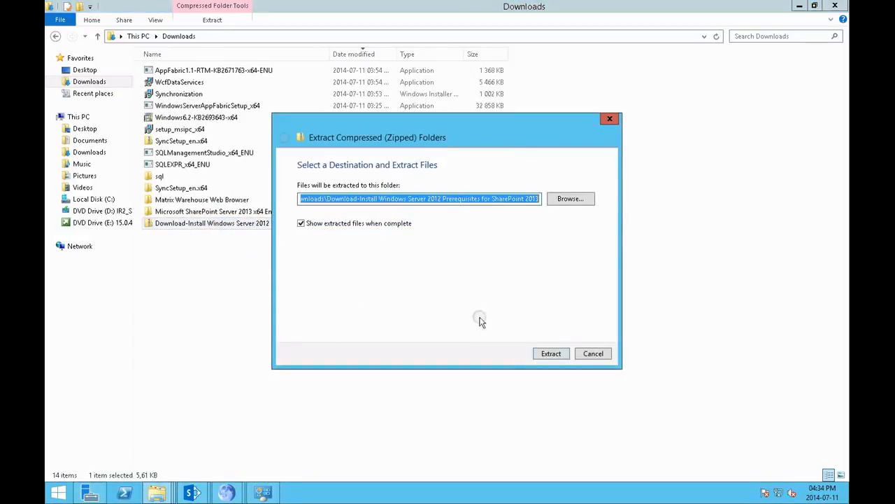
pyautogui.click(553, 353)
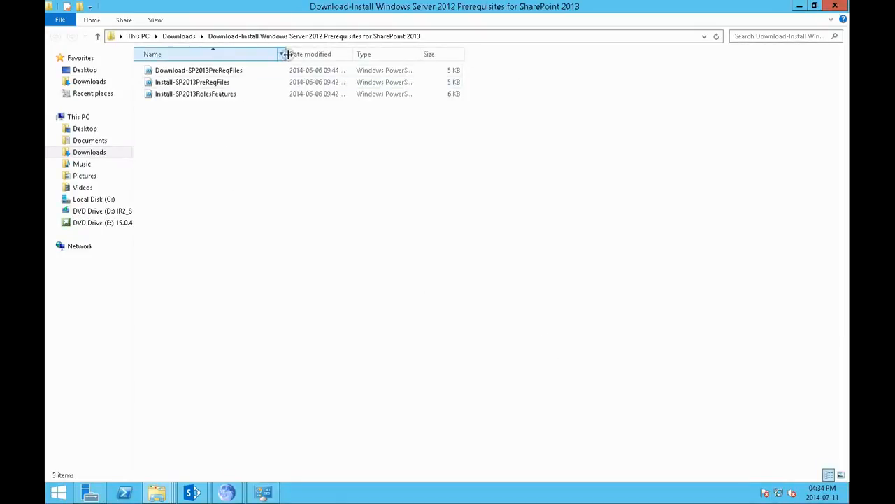
pyautogui.moveTo(287, 53); pyautogui.dragTo(330, 54)
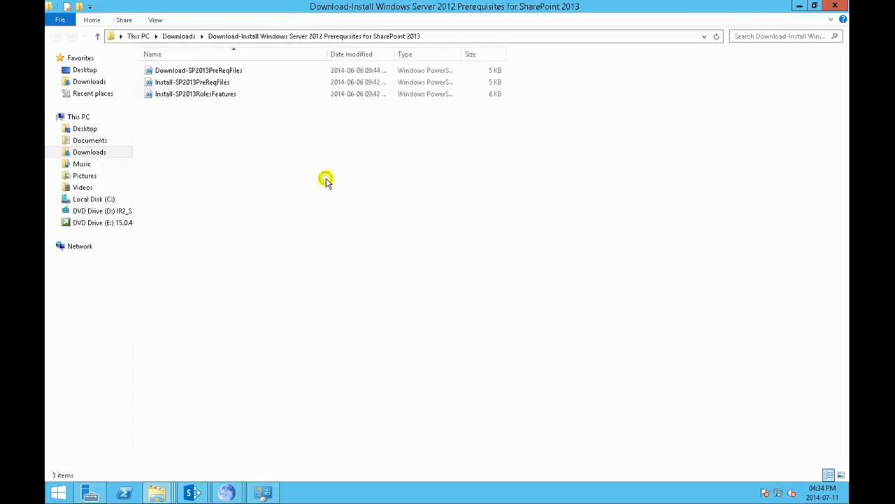
# Step: Run the Download-SP2013PreReqFiles script with PowerShell and move its window clear of the script files
pyautogui.doubleClick(212, 73)
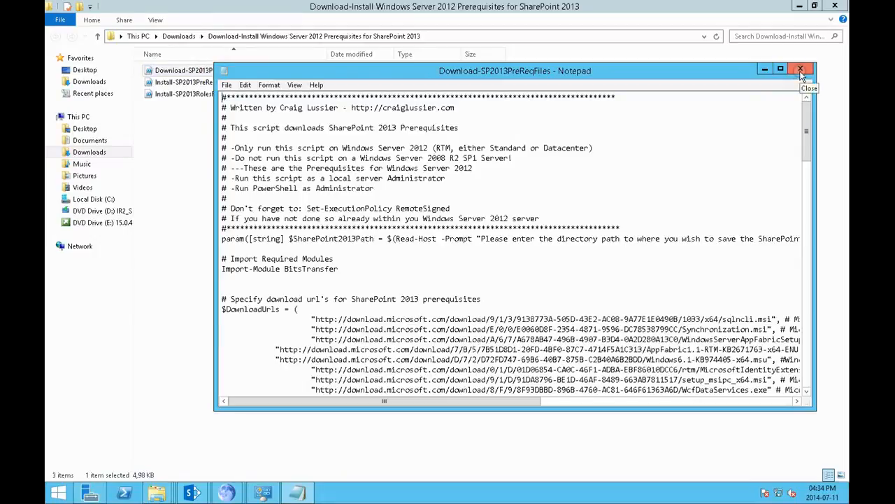
pyautogui.click(801, 70)
pyautogui.rightClick(221, 72)
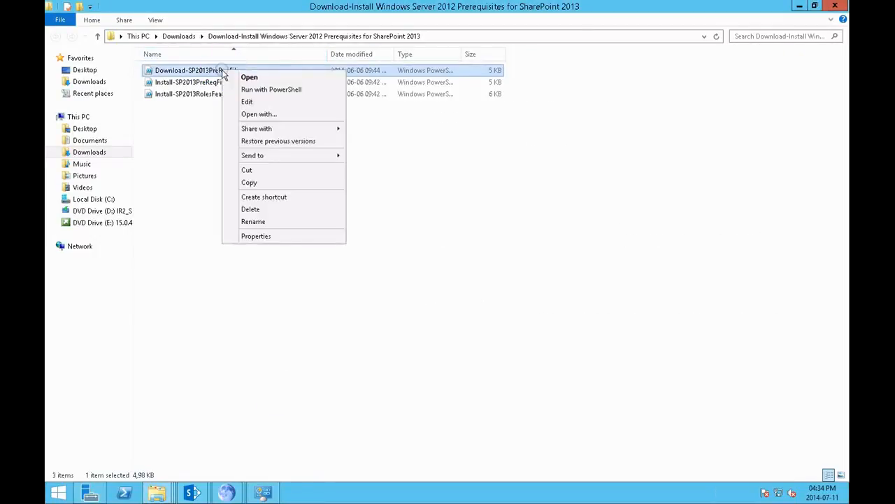
pyautogui.click(259, 89)
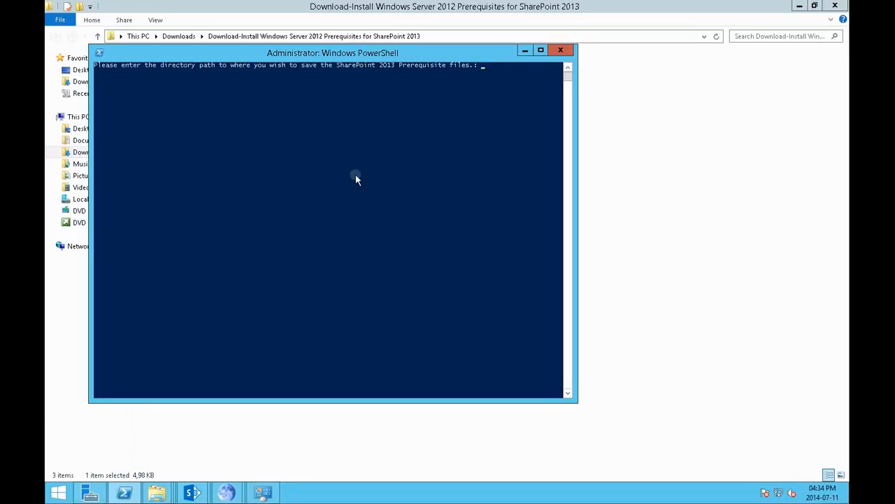
pyautogui.moveTo(440, 52); pyautogui.dragTo(595, 86)
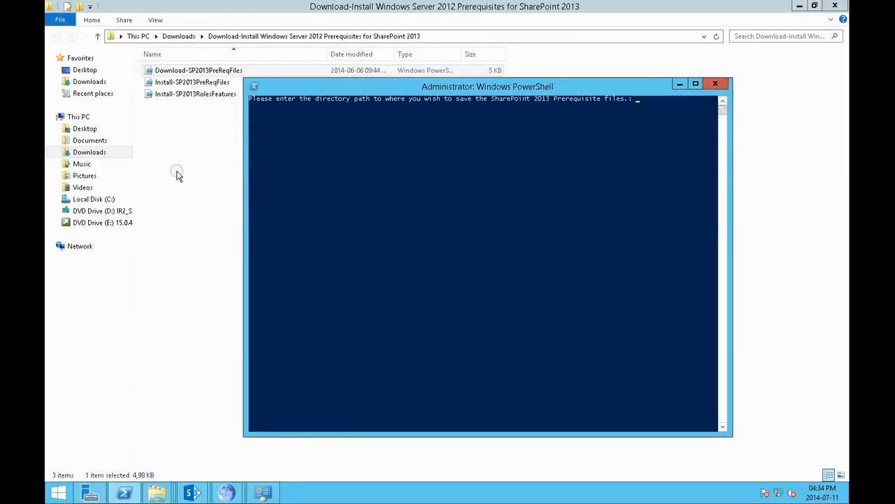
# Step: Create a new folder named sharepointp on Local Disk (C:)
pyautogui.click(105, 199)
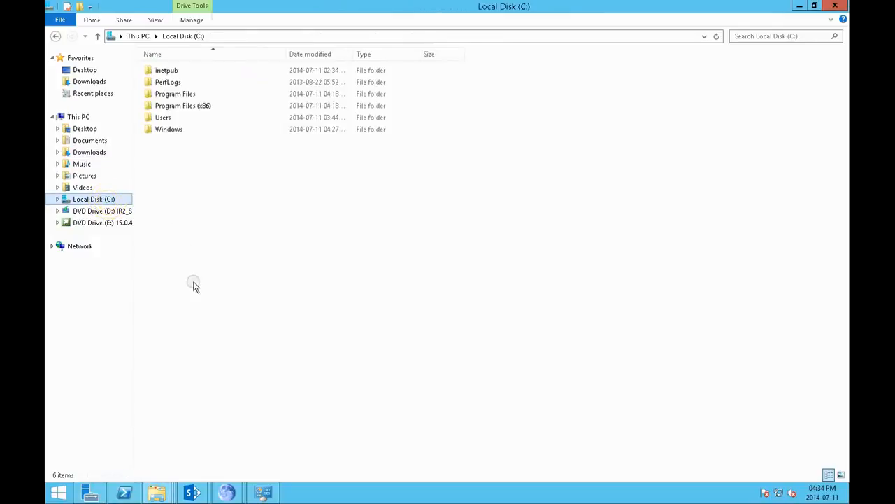
pyautogui.rightClick(192, 206)
pyautogui.moveTo(235, 306)
pyautogui.click(315, 309)
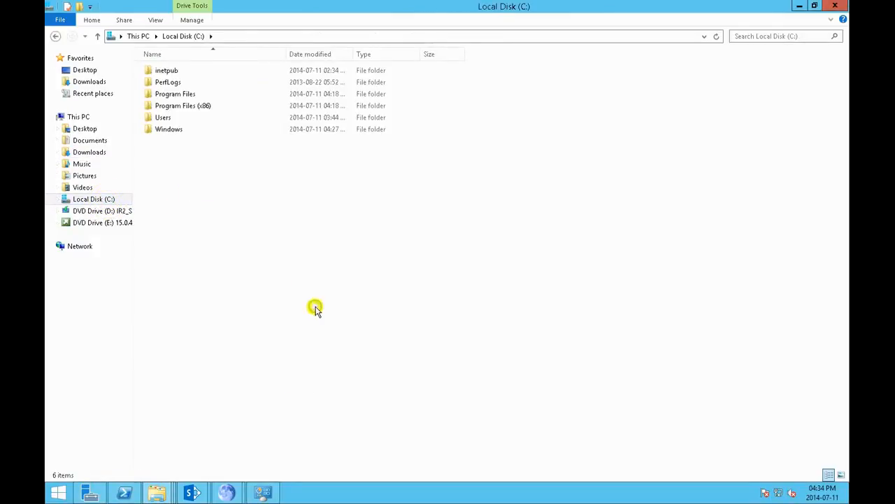
pyautogui.write('s')
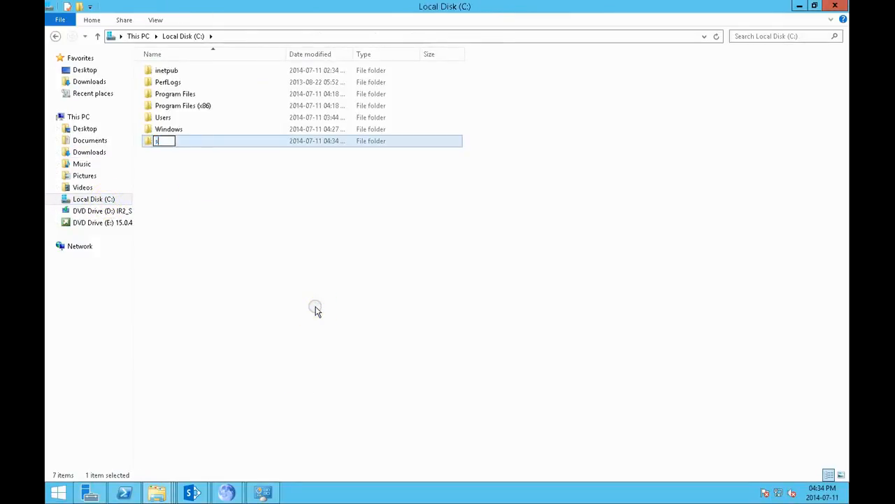
pyautogui.write('harepoint')
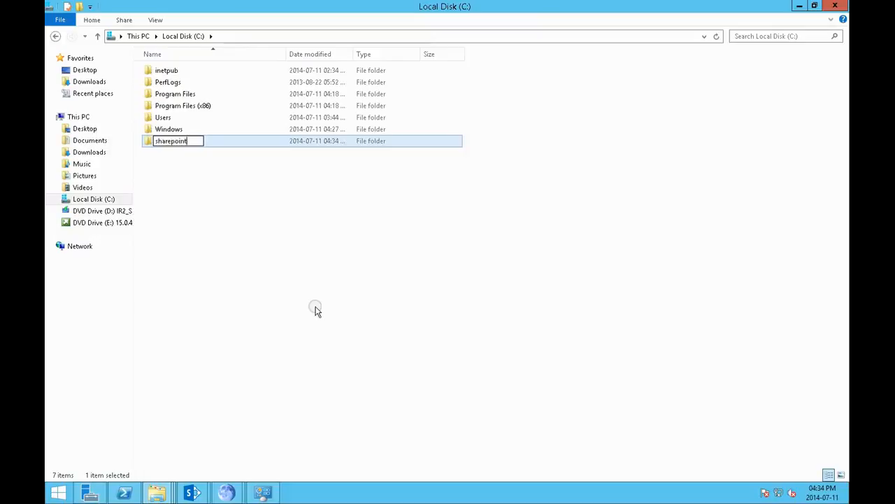
pyautogui.write('p')
pyautogui.press('Return')
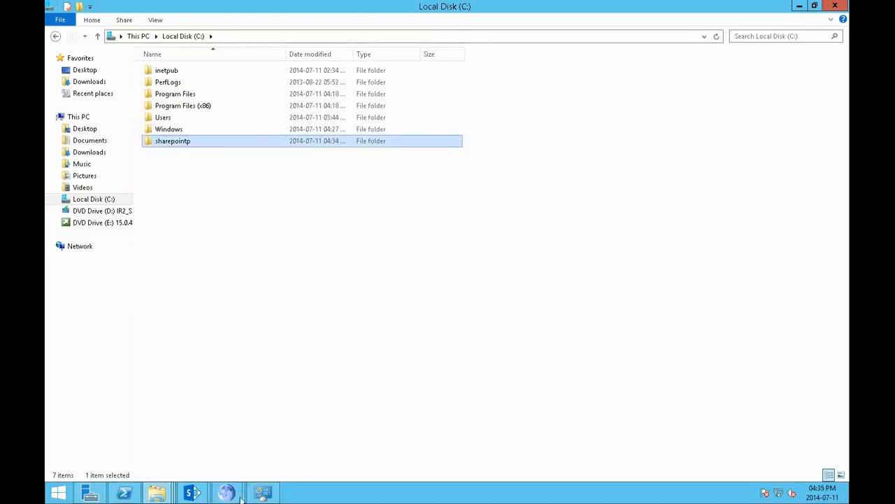
# Step: Enter c:\sharepointp in the running download script as the directory for saving the SharePoint 2013 prerequisite files
pyautogui.click(191, 494)
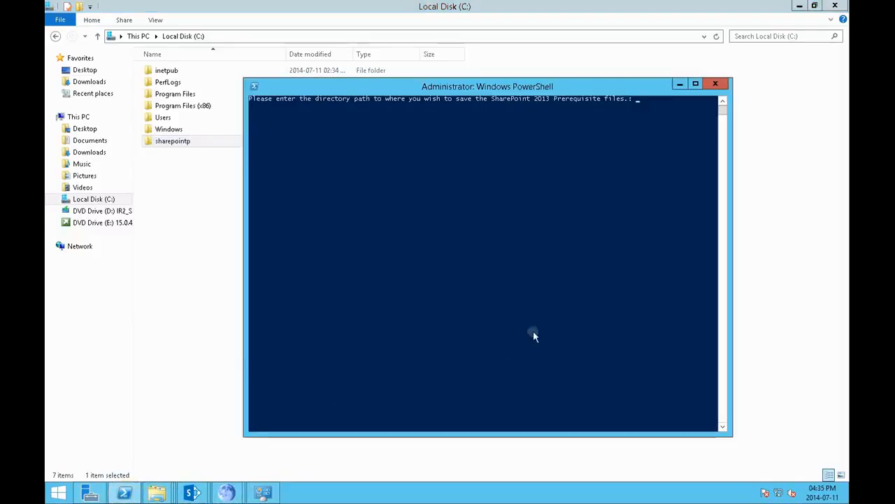
pyautogui.click(533, 332)
pyautogui.write('c:\\sharepointp')
pyautogui.press('Return')
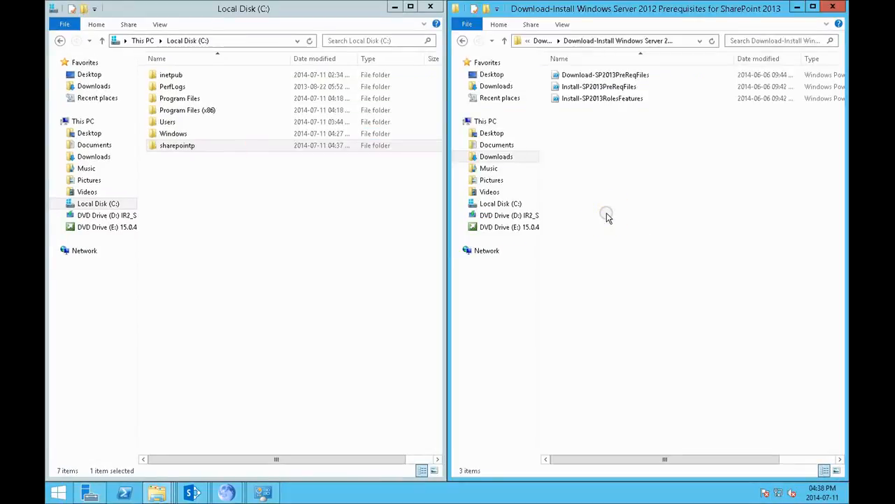
# Step: Try running the Install-SP2013PreReqFiles script with e:\ as the installation files path, and close the SharePoint preparation tool
pyautogui.click(606, 89)
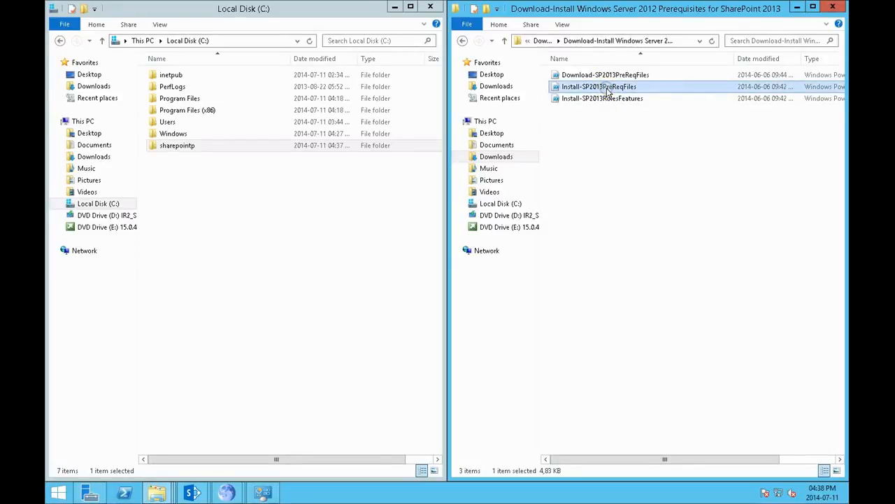
pyautogui.rightClick(608, 90)
pyautogui.click(626, 108)
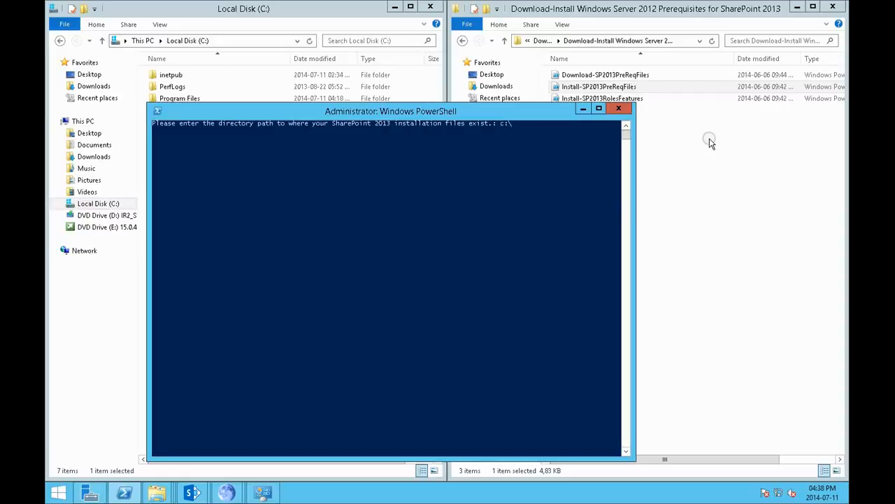
pyautogui.write('harepoint')
pyautogui.press('BackSpace')
pyautogui.press('BackSpace')
pyautogui.press('BackSpace')
pyautogui.press('BackSpace')
pyautogui.press('BackSpace')
pyautogui.press('BackSpace')
pyautogui.press('BackSpace')
pyautogui.press('BackSpace')
pyautogui.press('BackSpace')
pyautogui.press('BackSpace')
pyautogui.press('BackSpace')
pyautogui.press('BackSpace')
pyautogui.press('BackSpace')
pyautogui.press('BackSpace')
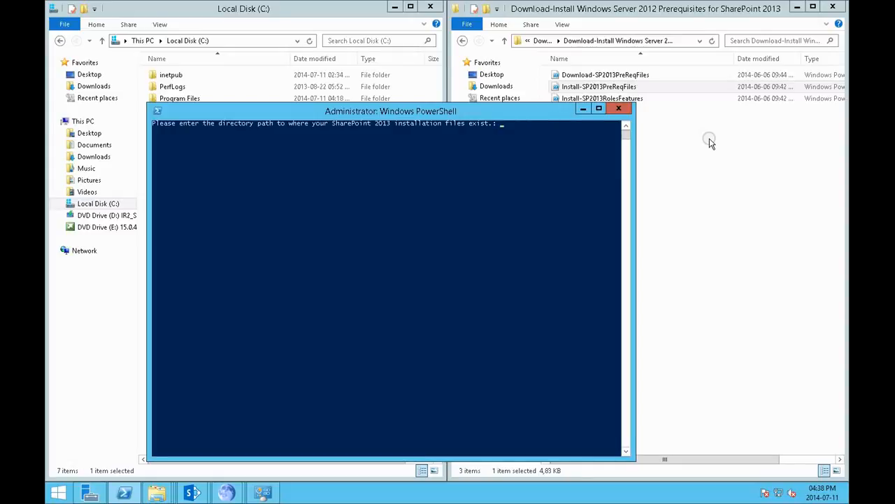
pyautogui.write('e:\\')
pyautogui.press('Return')
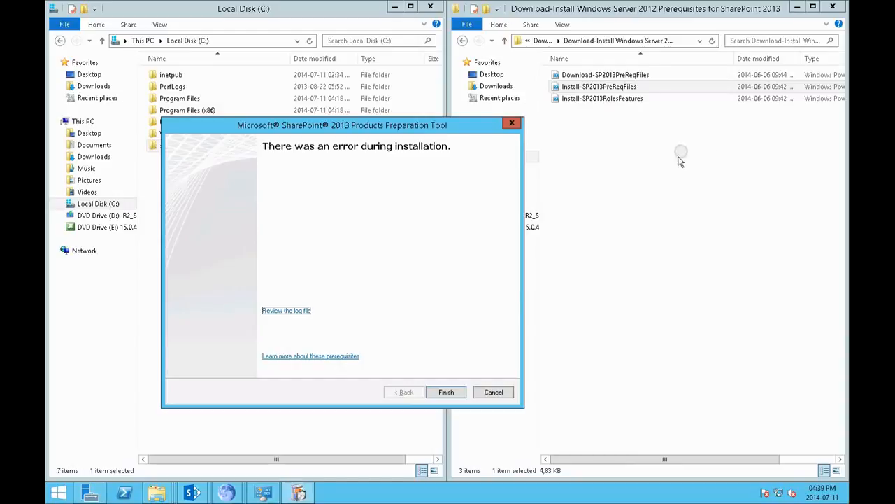
pyautogui.click(458, 392)
# Step: Try running the Install-SP2013PreReqFiles script with PowerShell using c:\sharepointp as the installation files path
pyautogui.doubleClick(640, 88)
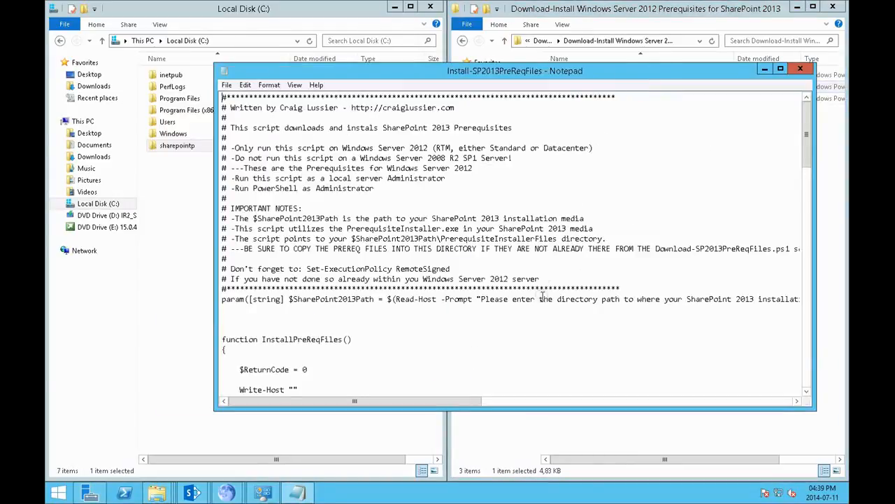
pyautogui.click(800, 69)
pyautogui.rightClick(642, 87)
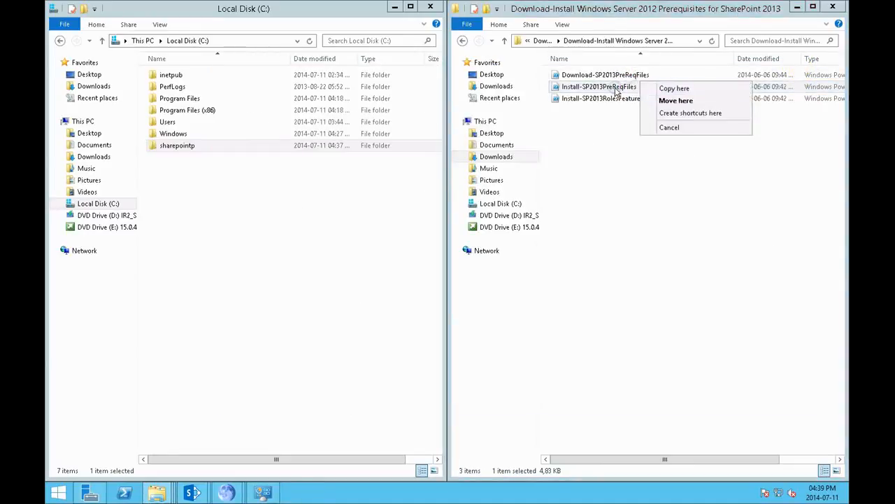
pyautogui.rightClick(609, 86)
pyautogui.click(644, 105)
pyautogui.moveTo(396, 24); pyautogui.dragTo(611, 107)
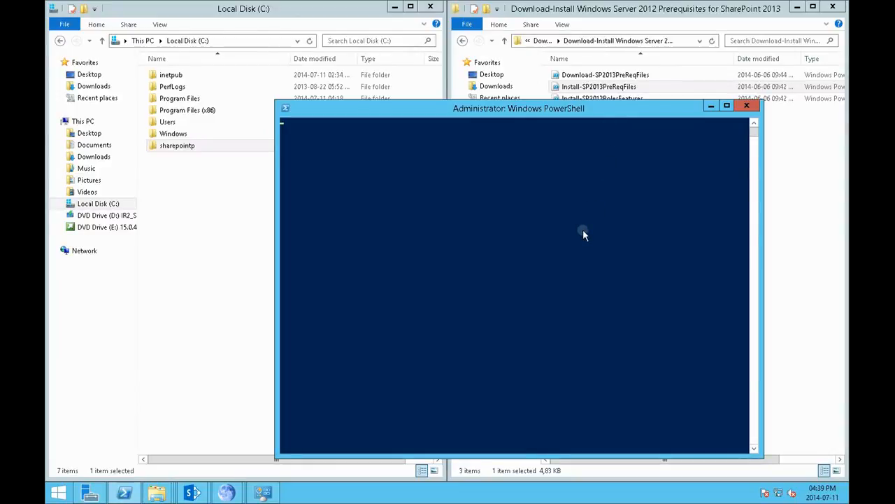
pyautogui.write('c:\\sharepointp')
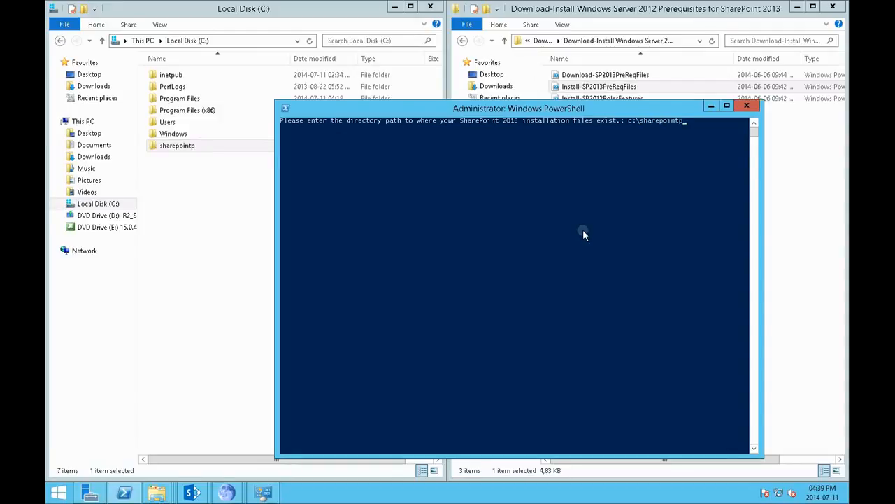
pyautogui.press('Return')
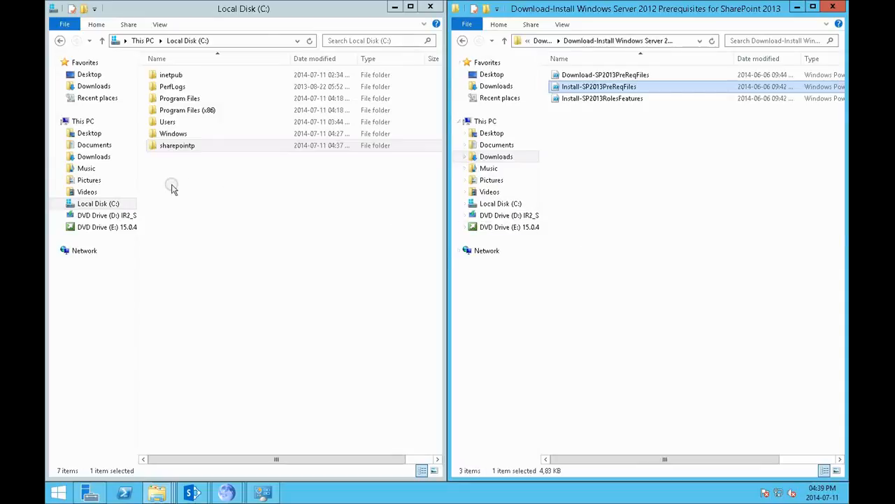
# Step: Check the files in the sharepointp folder and read the Scenario 1 procedure for the install script on its TechNet gallery page
pyautogui.doubleClick(170, 145)
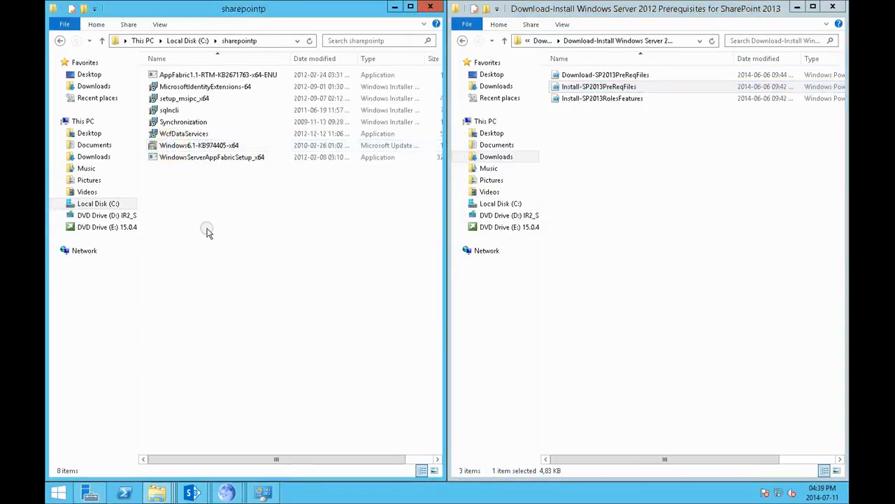
pyautogui.click(587, 90)
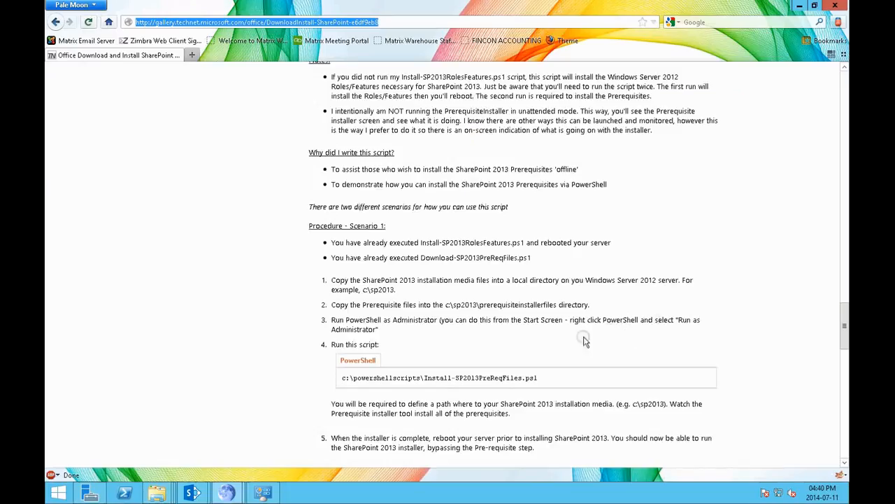
pyautogui.click(557, 347)
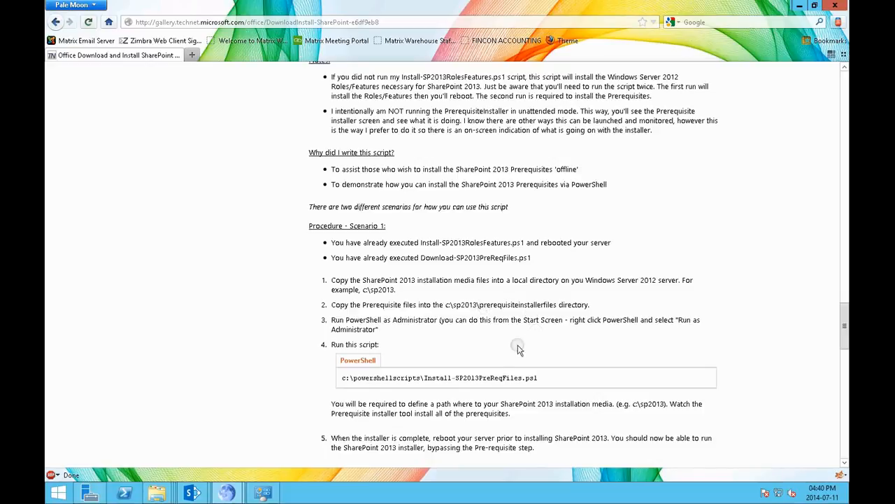
# Step: Select and copy all SharePoint installation media files from DVD Drive (E:)
pyautogui.click(156, 494)
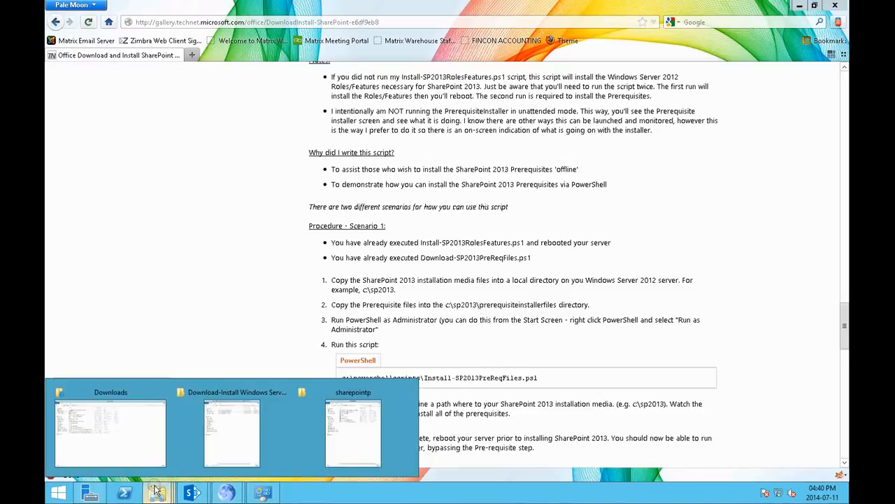
pyautogui.click(348, 446)
pyautogui.click(96, 227)
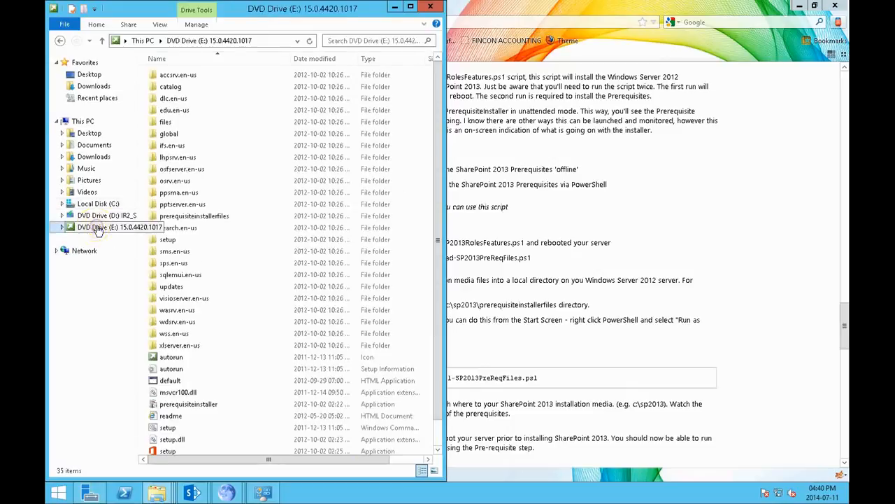
pyautogui.click(314, 335)
pyautogui.hotkey('ctrl', 'a')
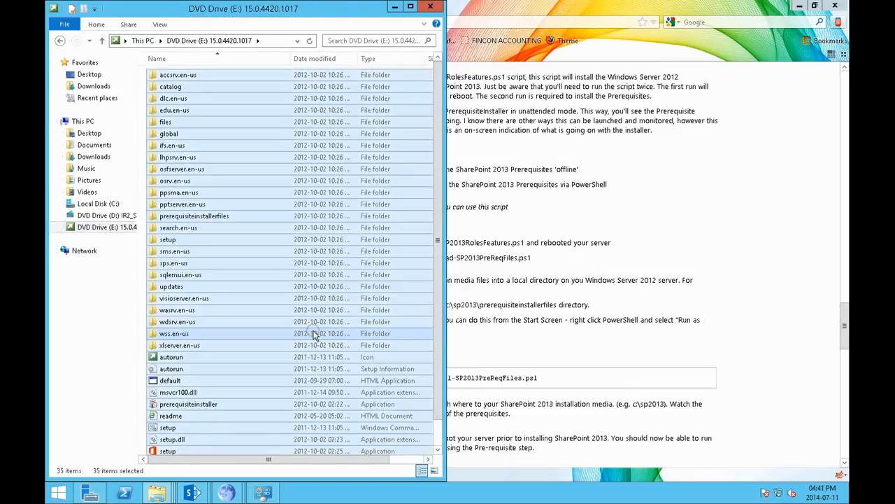
# Step: Create a new folder named sp2013 on Local Disk (C:), narrowing the folder window to keep the web instructions readable
pyautogui.click(91, 204)
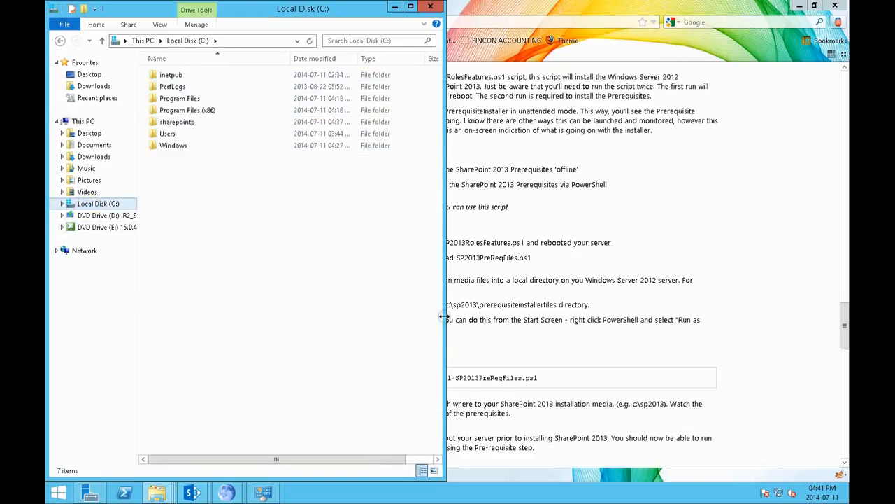
pyautogui.moveTo(443, 318); pyautogui.dragTo(304, 310)
pyautogui.rightClick(190, 276)
pyautogui.moveTo(235, 389)
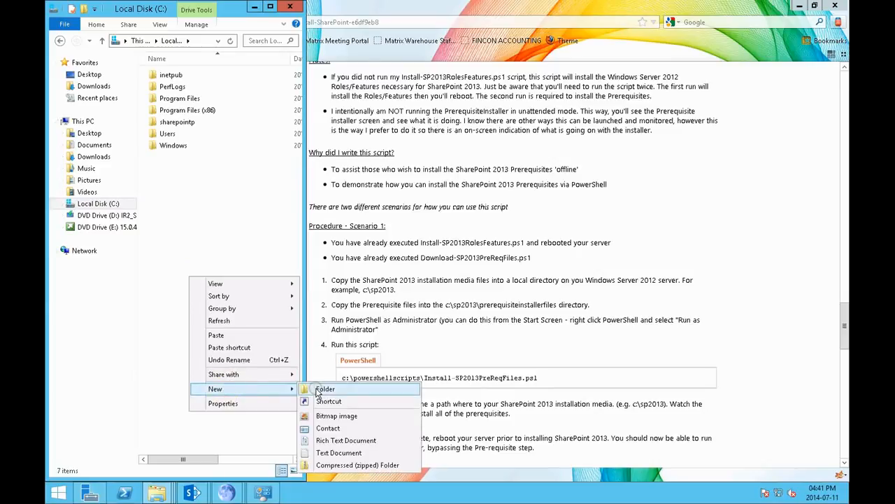
pyautogui.click(315, 393)
pyautogui.write('s')
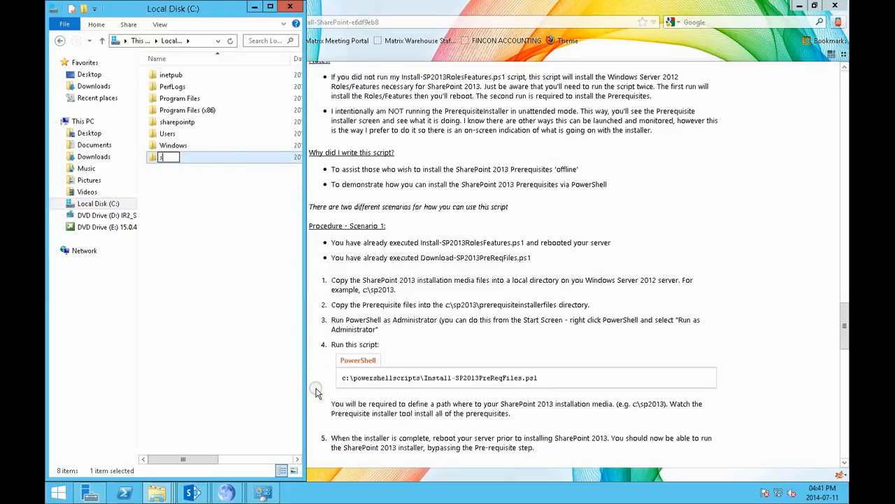
pyautogui.write('p2013')
pyautogui.press('Return')
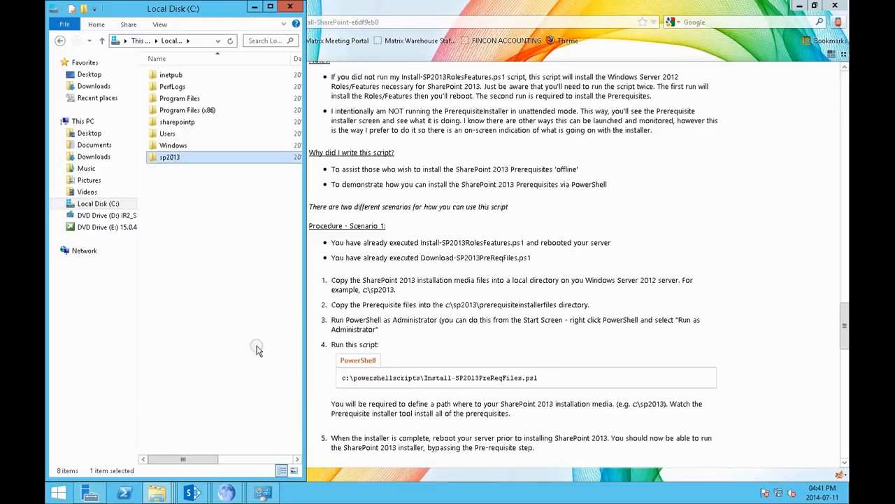
# Step: Paste the copied installation media into the sp2013 folder and expand the details of the copy progress
pyautogui.doubleClick(184, 158)
pyautogui.rightClick(202, 209)
pyautogui.click(234, 285)
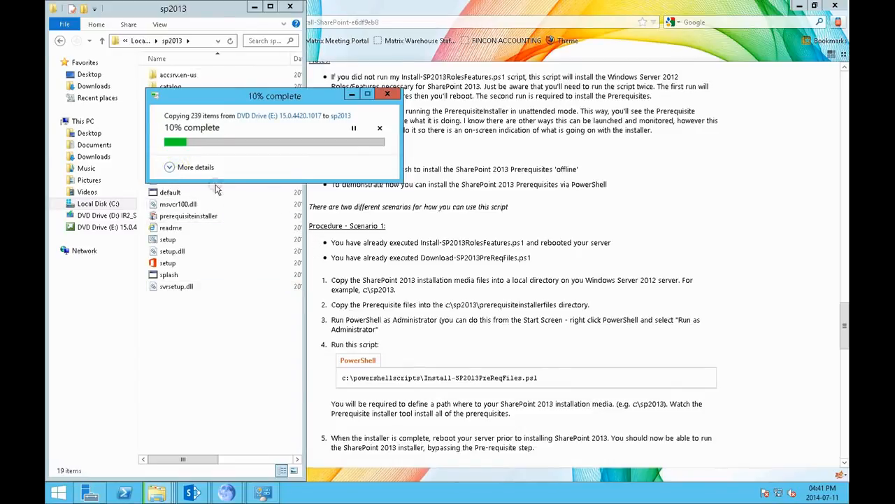
pyautogui.click(171, 168)
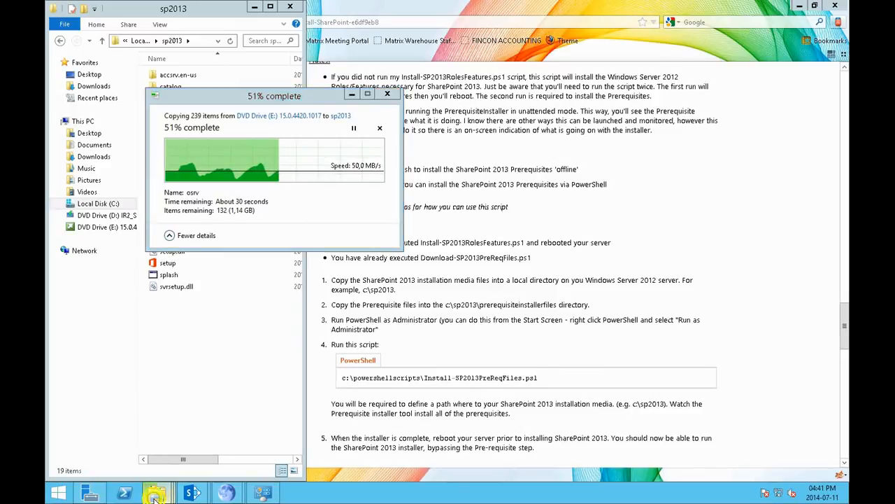
# Step: Run the Install-SP2013RolesFeatures script with PowerShell and move its console window clear of the copy destination folder
pyautogui.moveTo(158, 495)
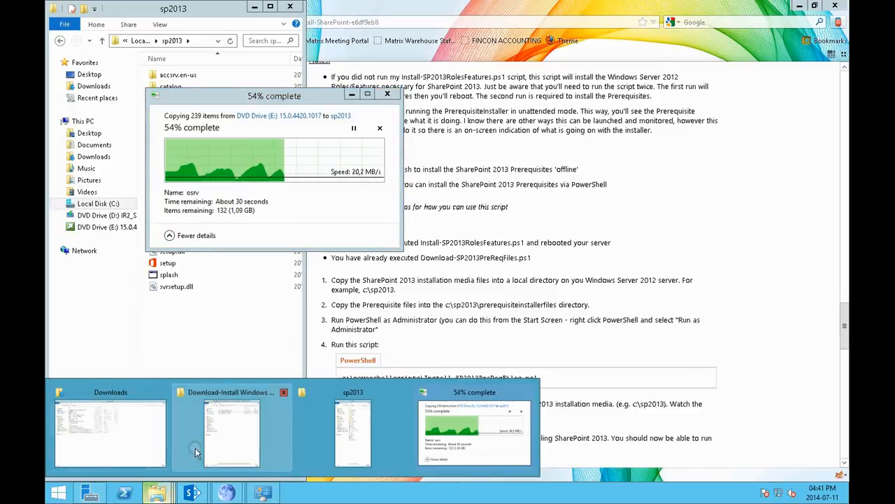
pyautogui.click(221, 441)
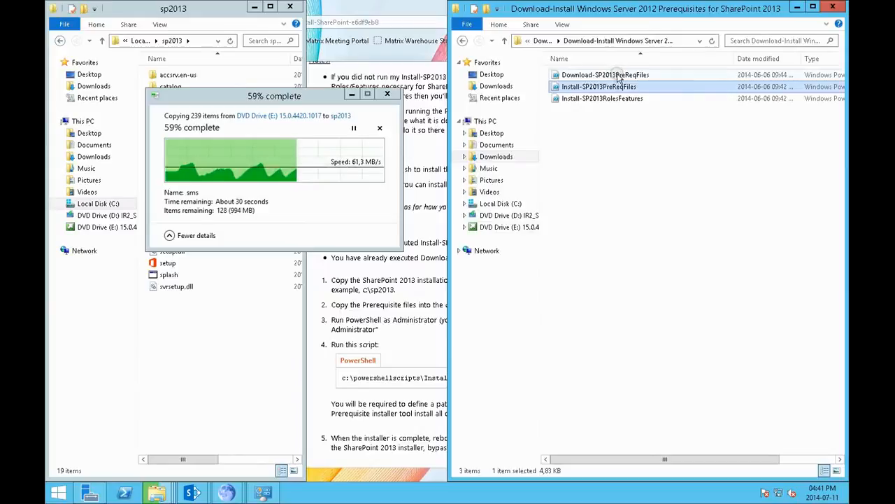
pyautogui.click(618, 99)
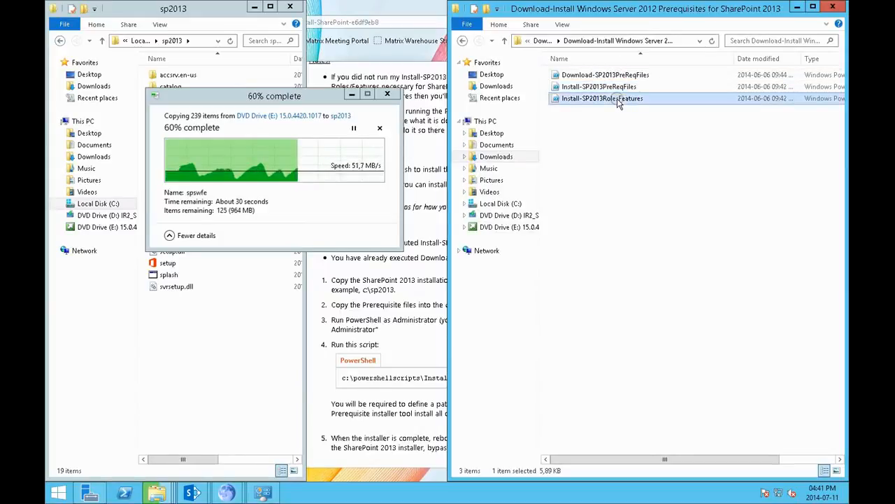
pyautogui.rightClick(618, 102)
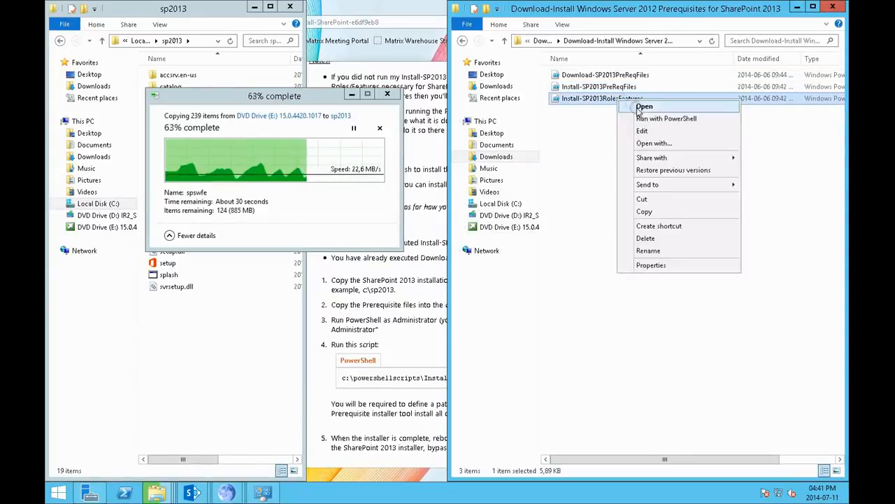
pyautogui.click(645, 119)
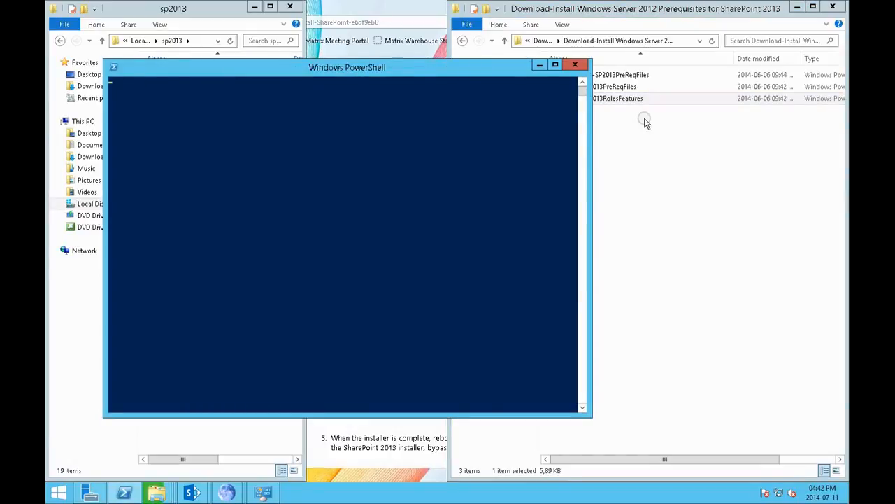
pyautogui.moveTo(478, 75); pyautogui.dragTo(692, 120)
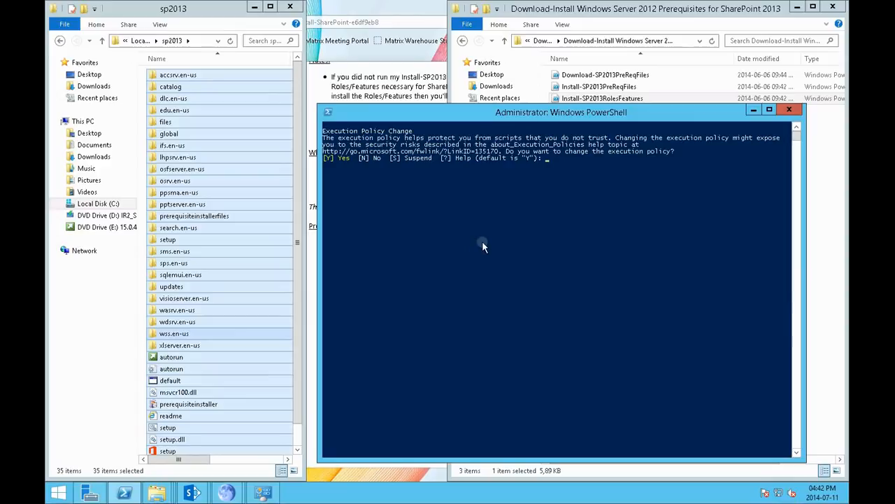
# Step: Accept the execution policy change with Y and choose the online installation of the Windows roles and features with O
pyautogui.click(505, 213)
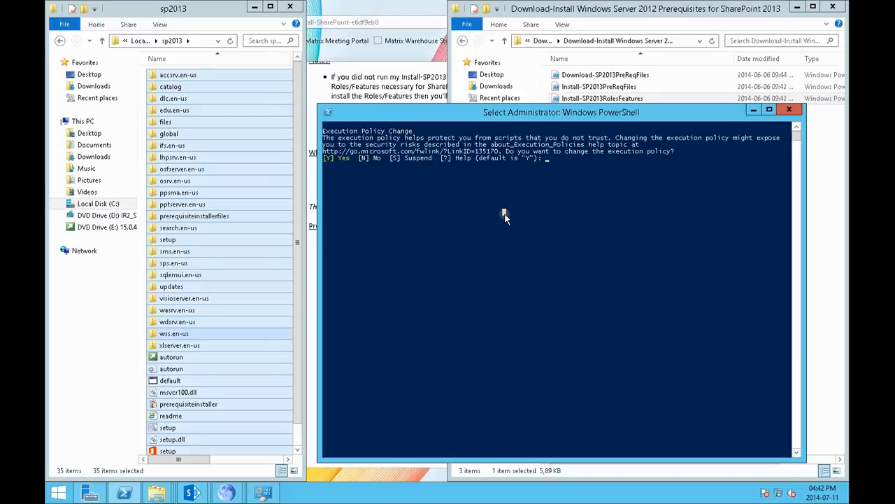
pyautogui.write('Y')
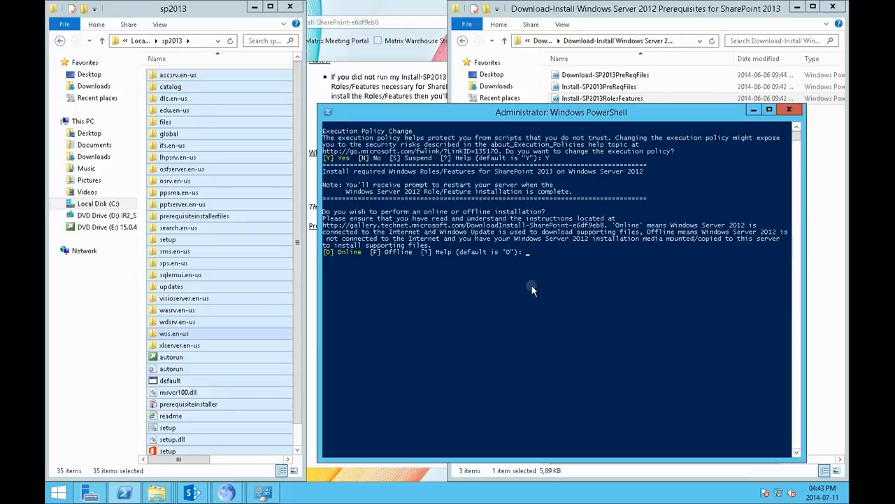
pyautogui.write('O')
pyautogui.press('Return')
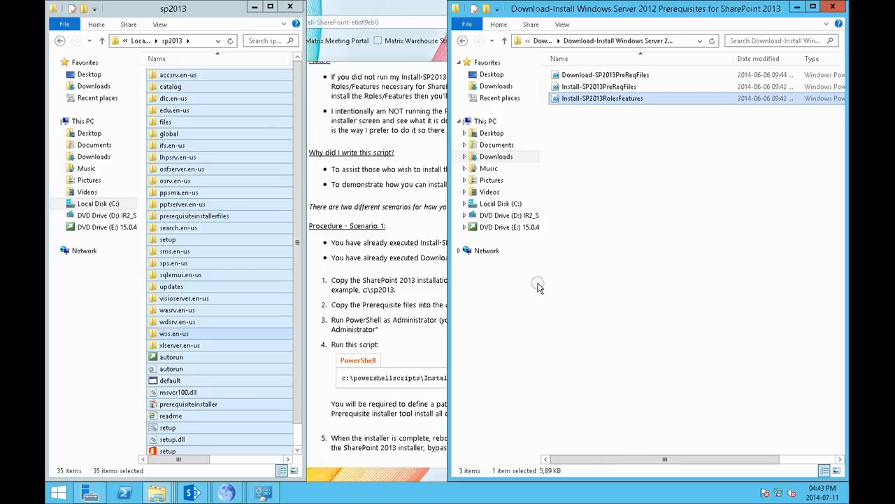
# Step: Select and copy all prerequisite files in the sharepointp folder on Local Disk (C:)
pyautogui.click(507, 203)
pyautogui.click(594, 124)
pyautogui.doubleClick(594, 123)
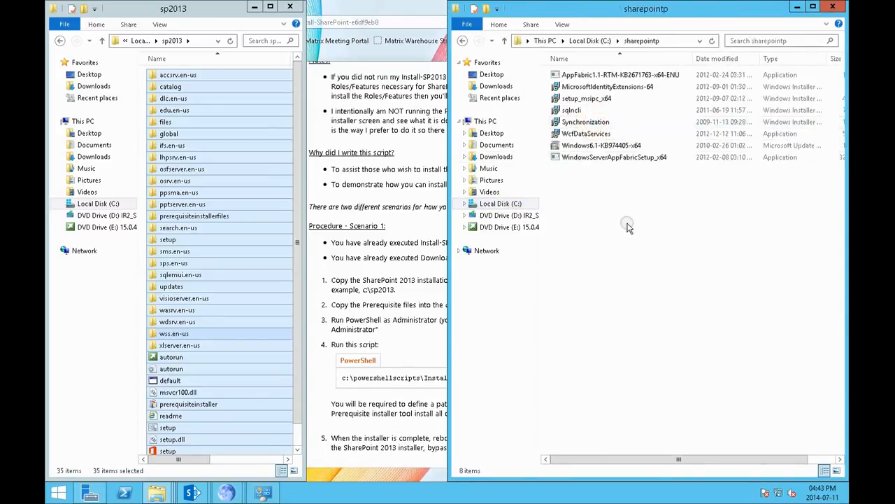
pyautogui.hotkey('ctrl', 'a')
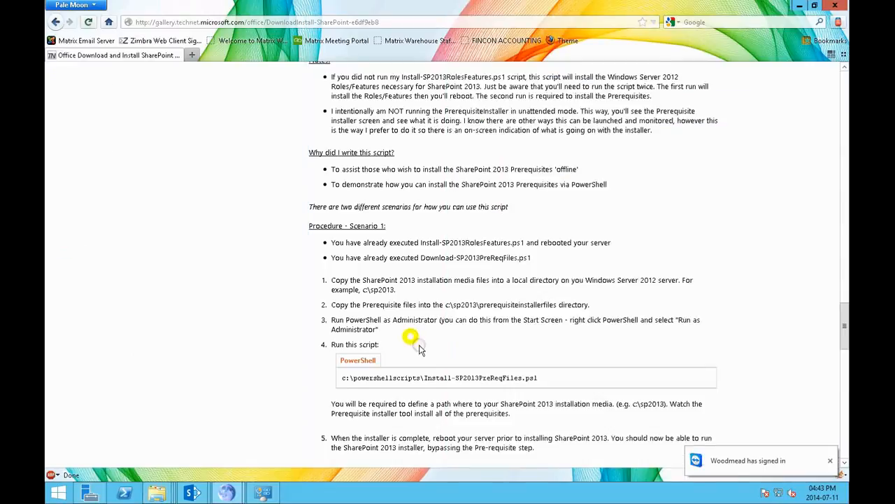
# Step: Paste the copied prerequisite files into the prerequisiteinstallerfiles folder inside sp2013
pyautogui.click(409, 337)
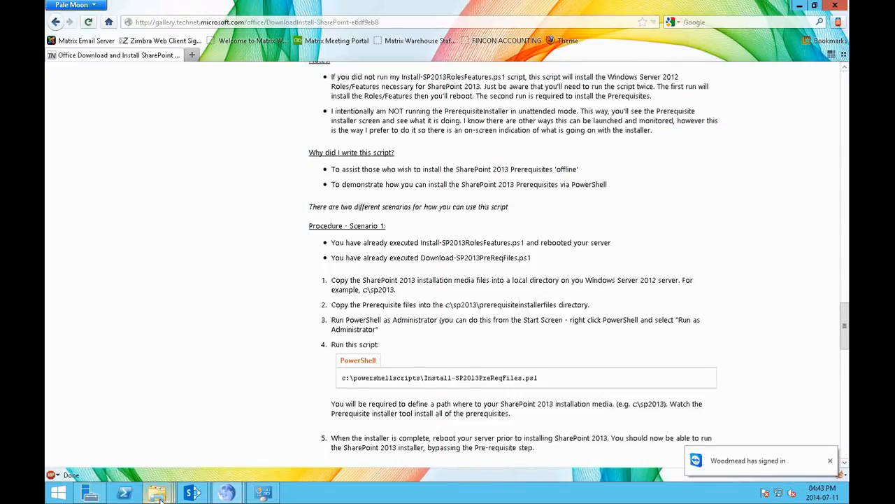
pyautogui.moveTo(156, 491)
pyautogui.click(238, 435)
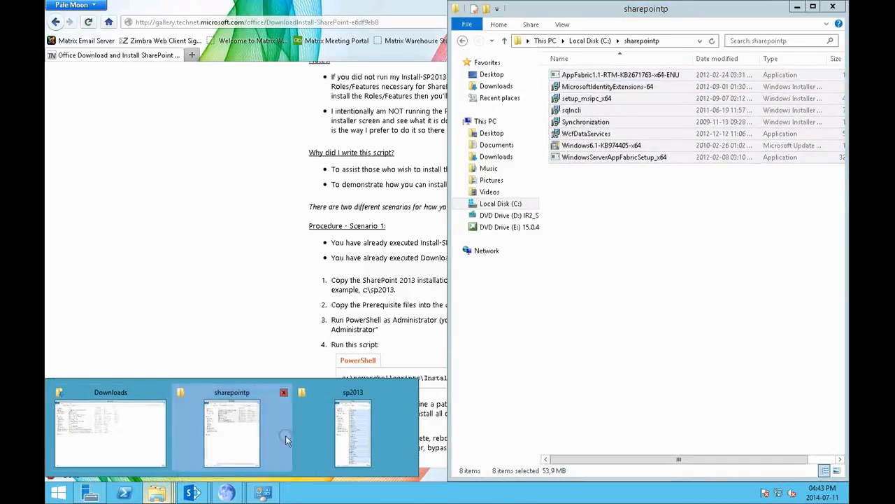
pyautogui.click(346, 437)
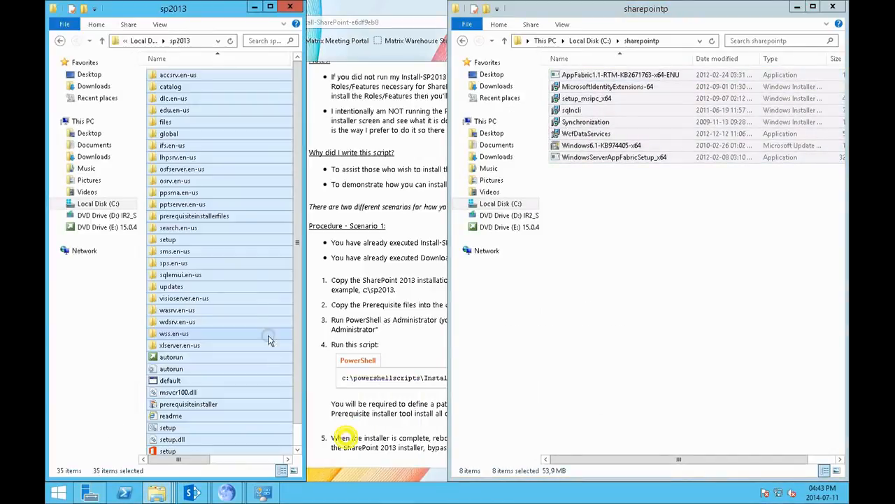
pyautogui.doubleClick(194, 215)
pyautogui.rightClick(210, 259)
pyautogui.click(227, 314)
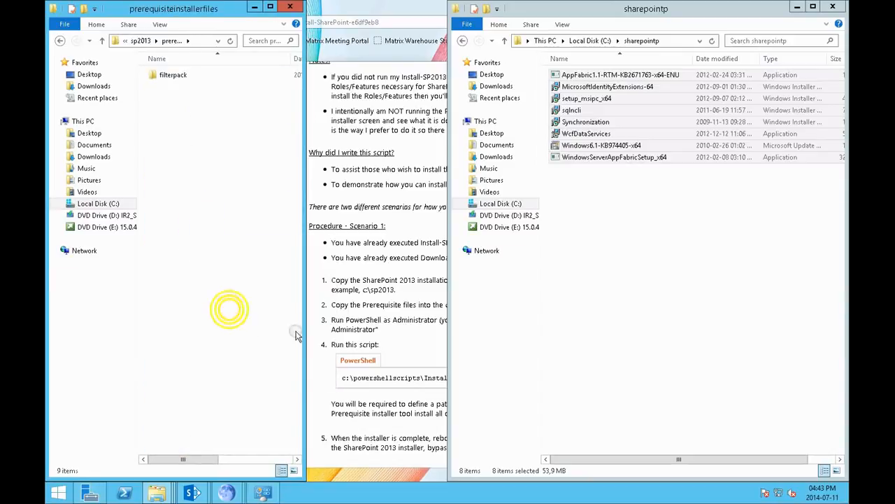
# Step: Run the Install-SP2013PreReqFiles script with PowerShell from the downloaded scripts folder, giving c:\sp2013 as the installation files path
pyautogui.click(462, 40)
pyautogui.click(461, 41)
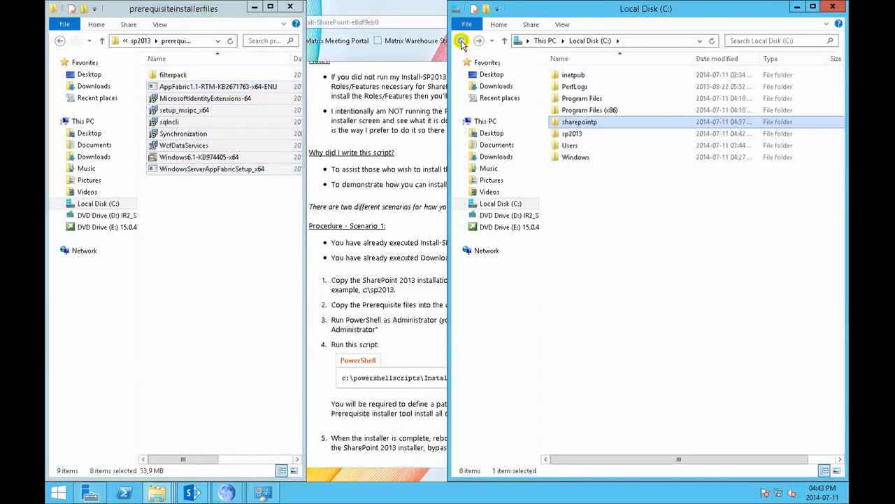
pyautogui.click(582, 86)
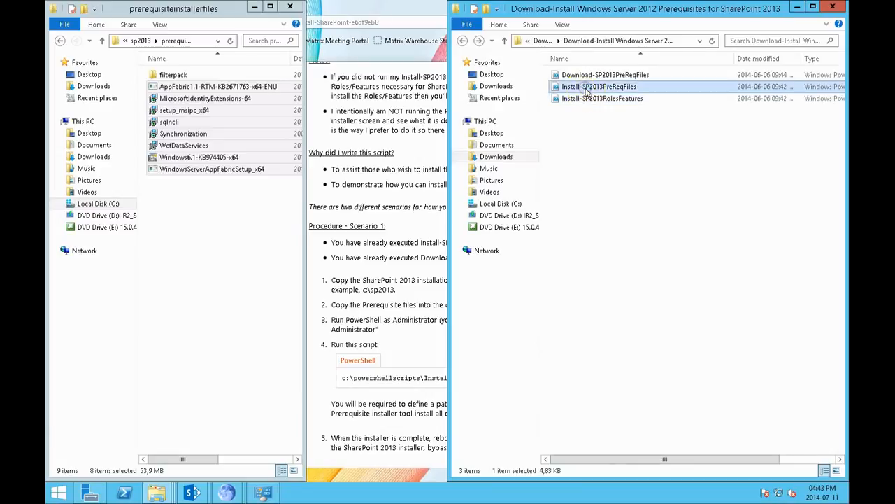
pyautogui.rightClick(585, 88)
pyautogui.click(611, 110)
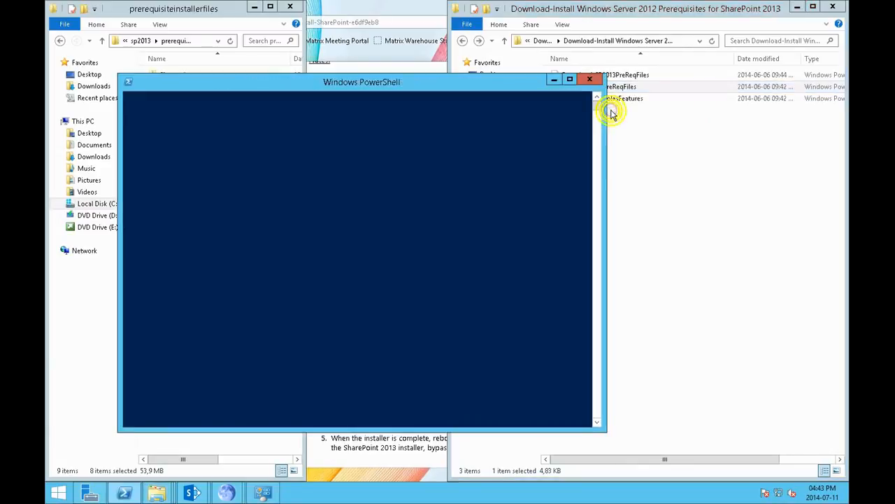
pyautogui.moveTo(500, 84); pyautogui.dragTo(668, 85)
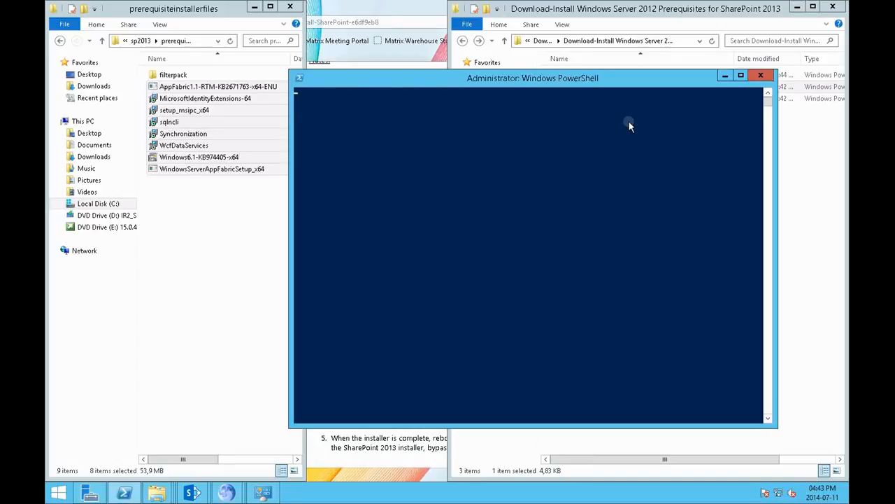
pyautogui.write('c:\\sp2013')
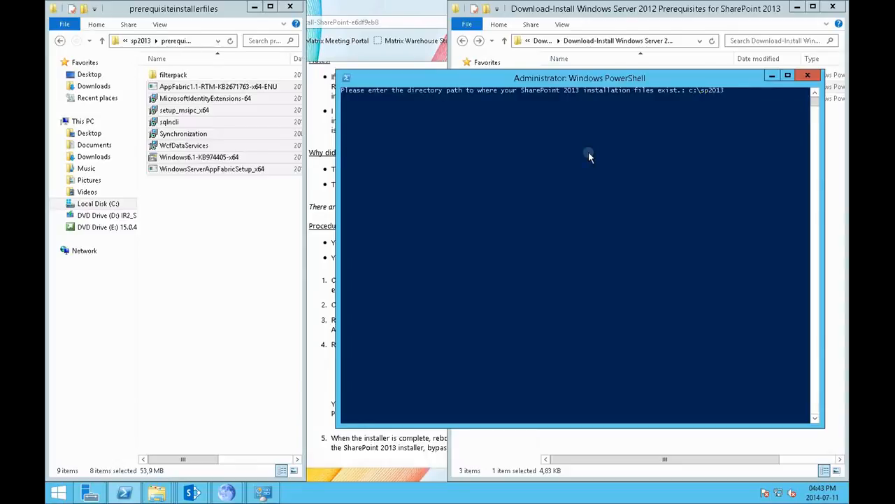
pyautogui.press('Return')
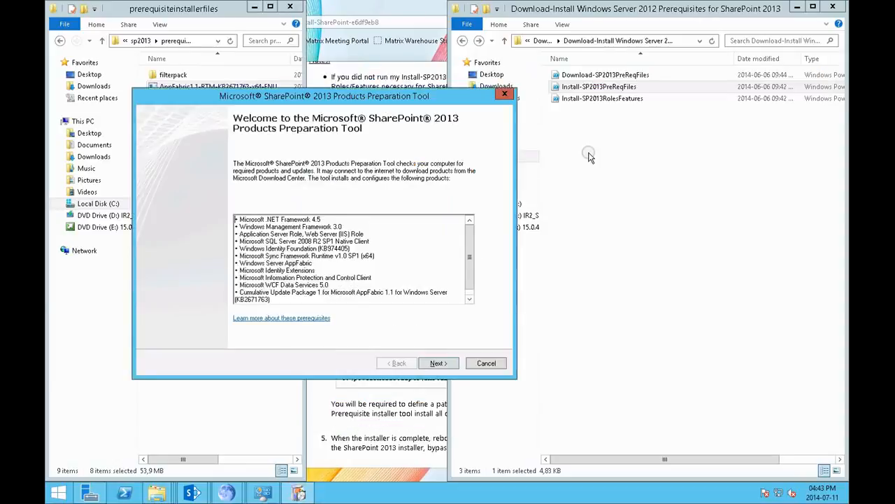
# Step: Accept the license terms in the SharePoint 2013 Products Preparation Tool and proceed through the wizard
pyautogui.click(448, 364)
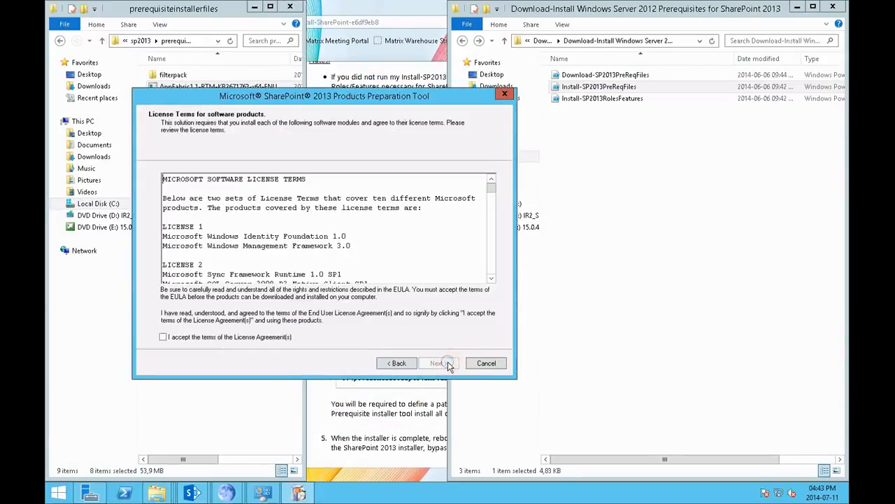
pyautogui.click(271, 336)
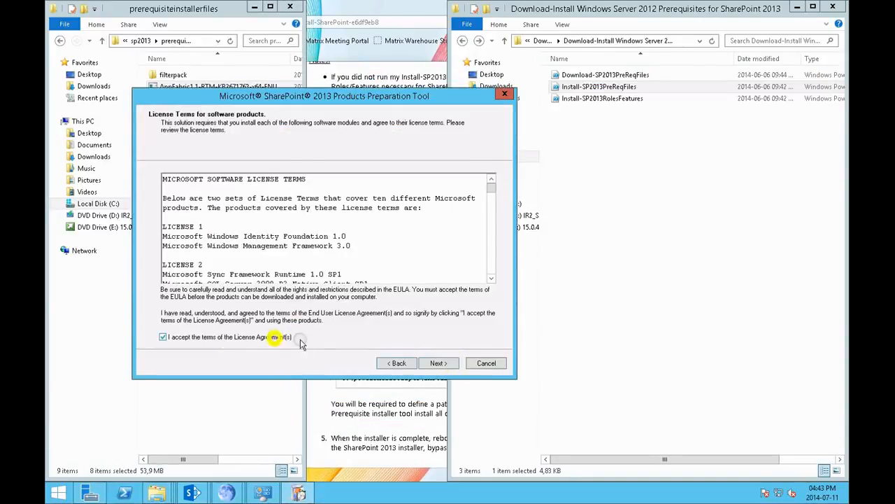
pyautogui.click(448, 366)
pyautogui.click(446, 365)
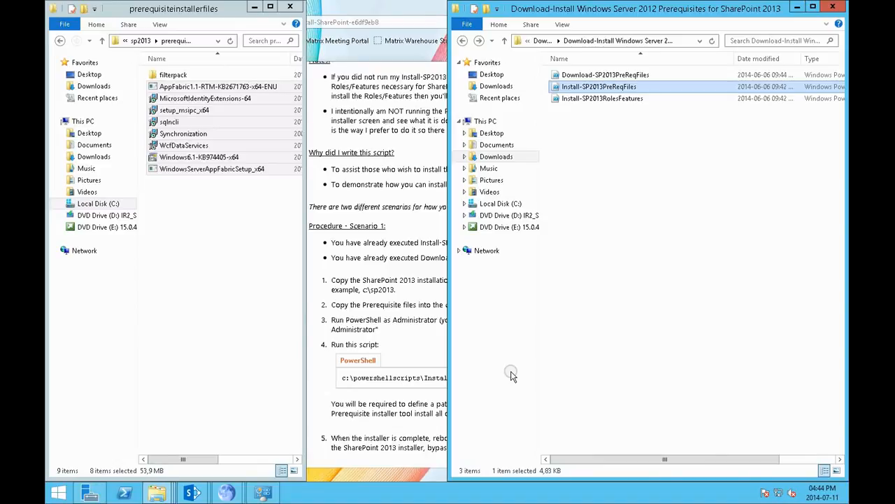
# Step: Bring up the SharePoint Server 2013 Setup Errors window and close it
pyautogui.moveTo(193, 493)
pyautogui.click(241, 447)
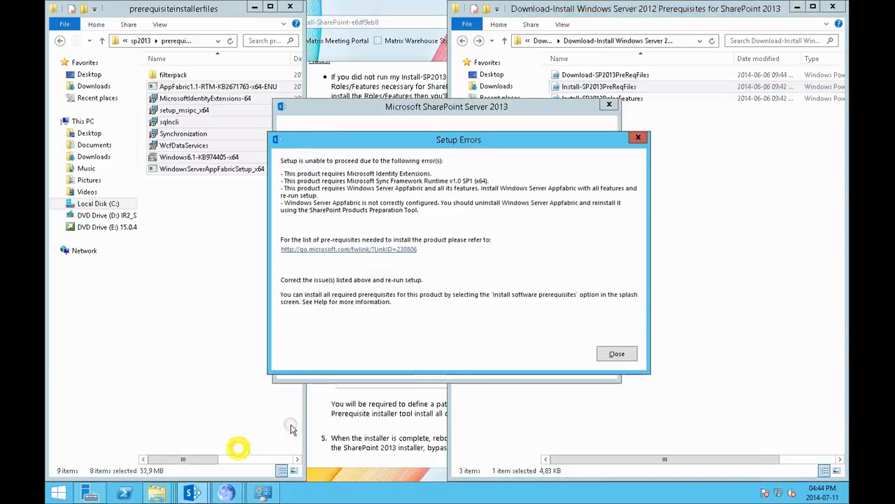
pyautogui.click(609, 354)
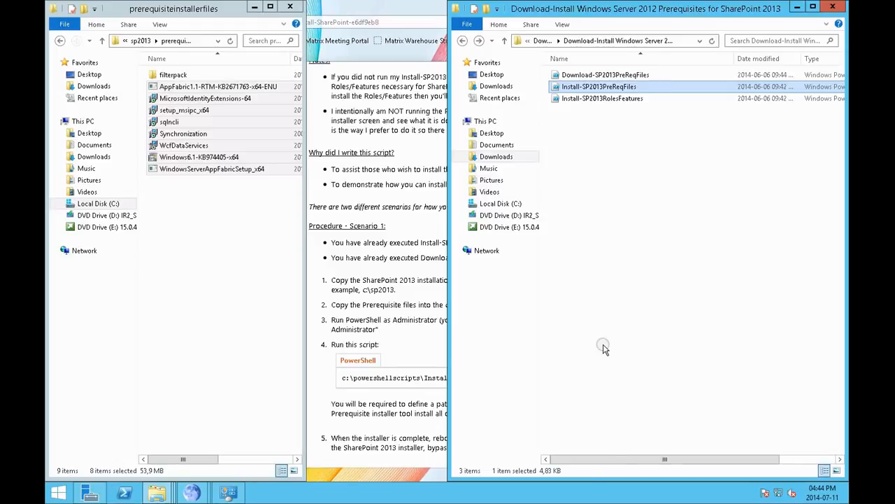
# Step: Examine the running processes in Task Manager sorted by CPU usage, then close it
pyautogui.rightClick(449, 490)
pyautogui.click(462, 457)
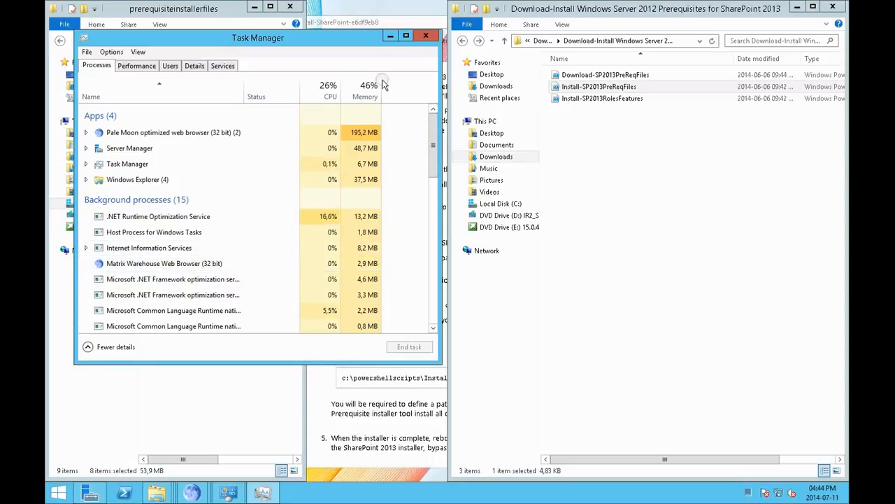
pyautogui.click(321, 85)
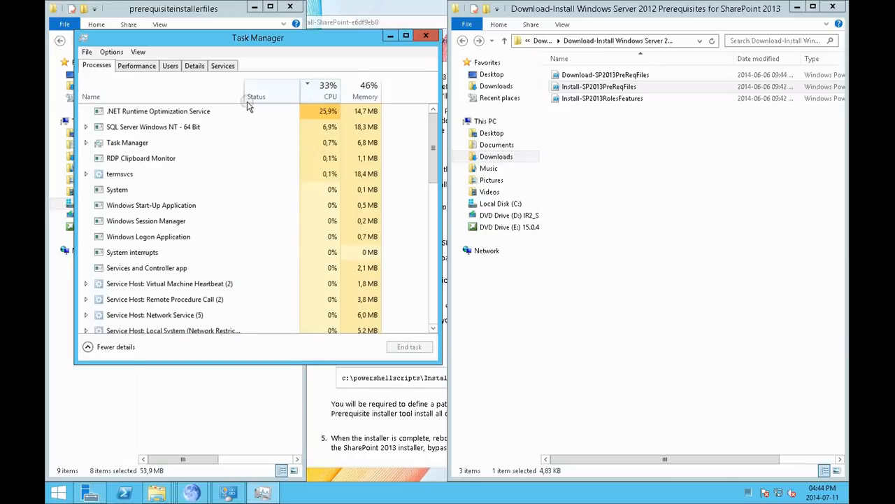
pyautogui.click(225, 113)
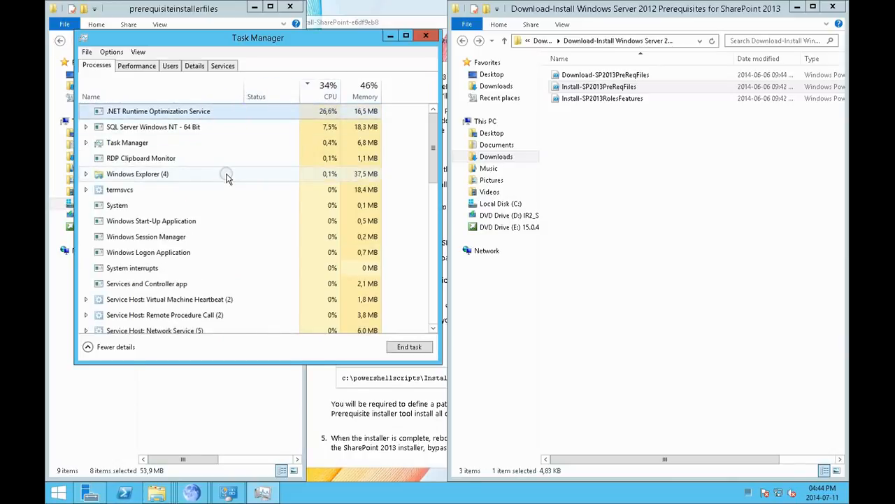
pyautogui.moveTo(363, 38); pyautogui.dragTo(691, 133)
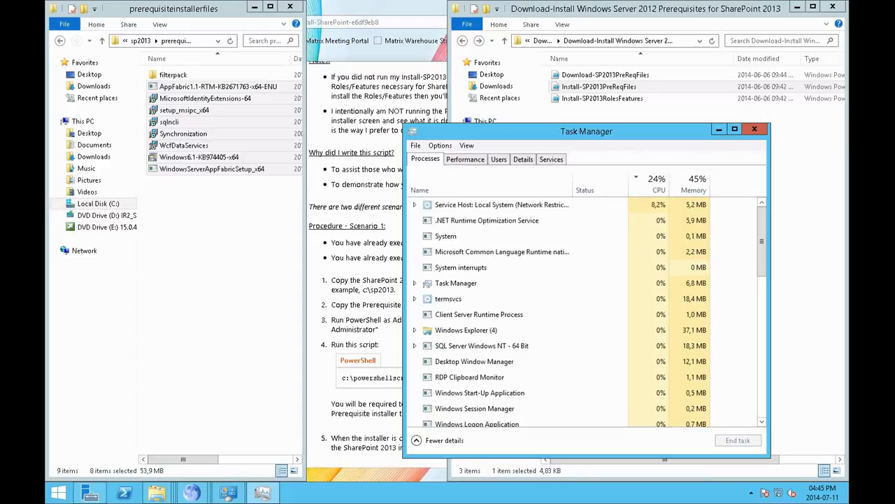
pyautogui.click(754, 129)
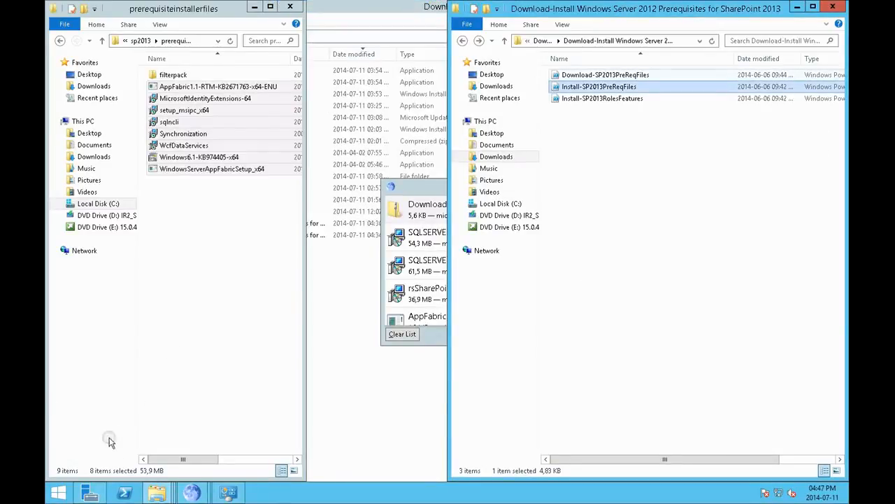
# Step: Open Windows PowerShell as administrator and move its window clear of the scripts folder
pyautogui.click(59, 496)
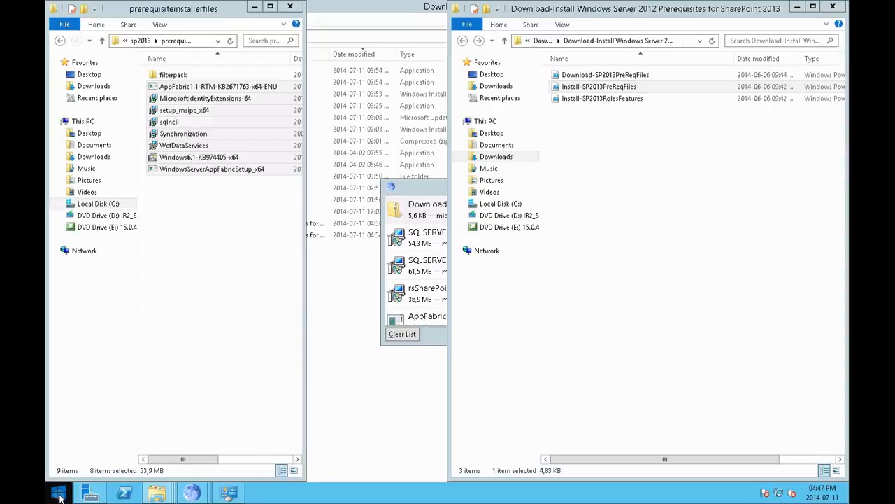
pyautogui.rightClick(122, 492)
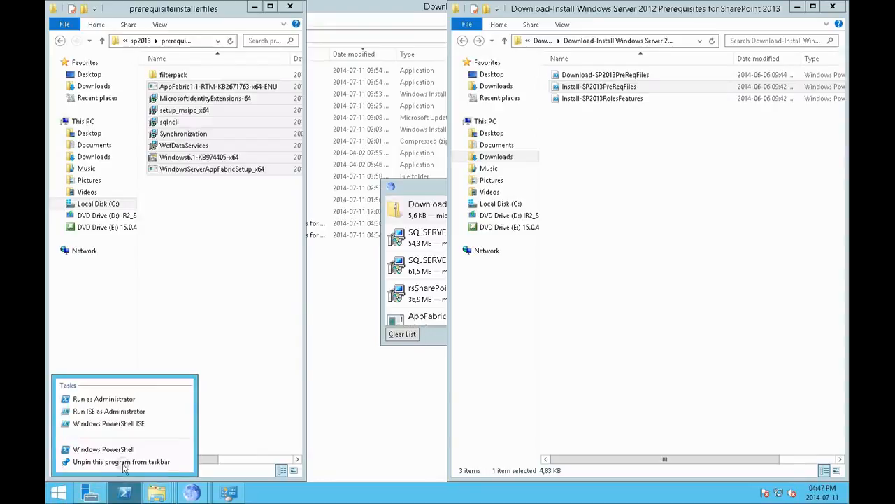
pyautogui.click(119, 401)
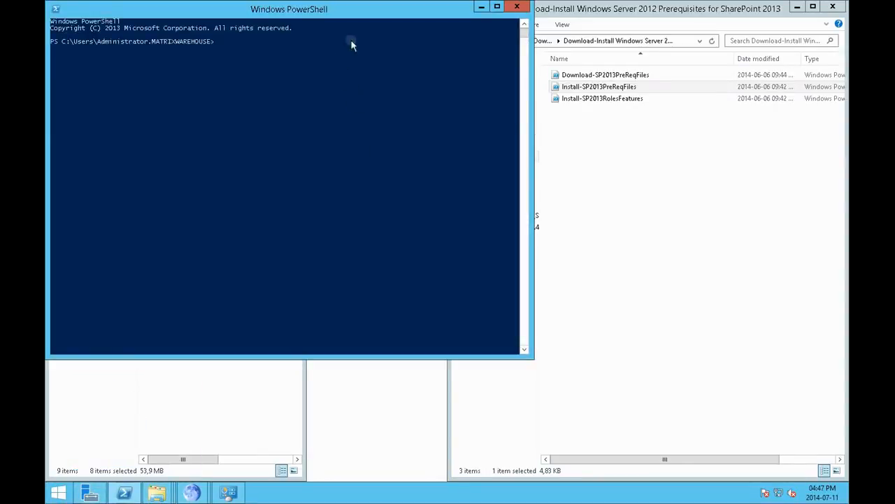
pyautogui.moveTo(376, 12); pyautogui.dragTo(576, 155)
# Step: Copy the Install-SP2013PreReqFiles script from the downloaded scripts folder into C:\sp2013
pyautogui.rightClick(626, 86)
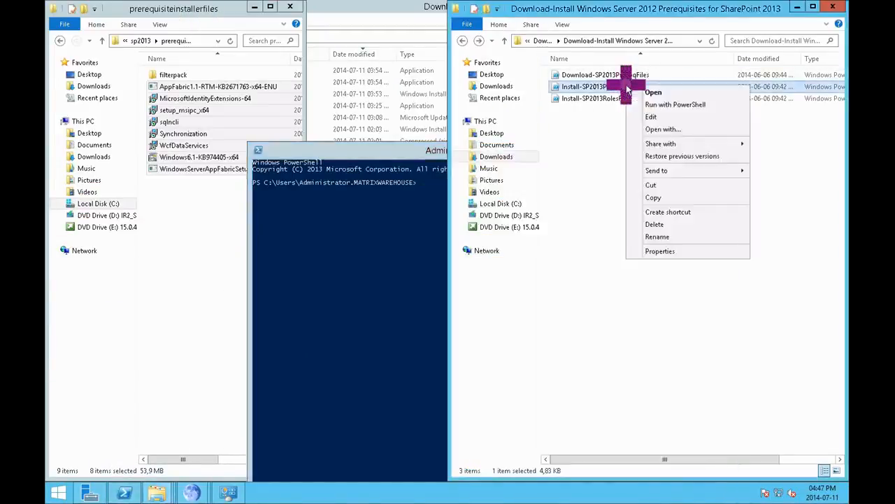
pyautogui.click(668, 197)
pyautogui.click(511, 204)
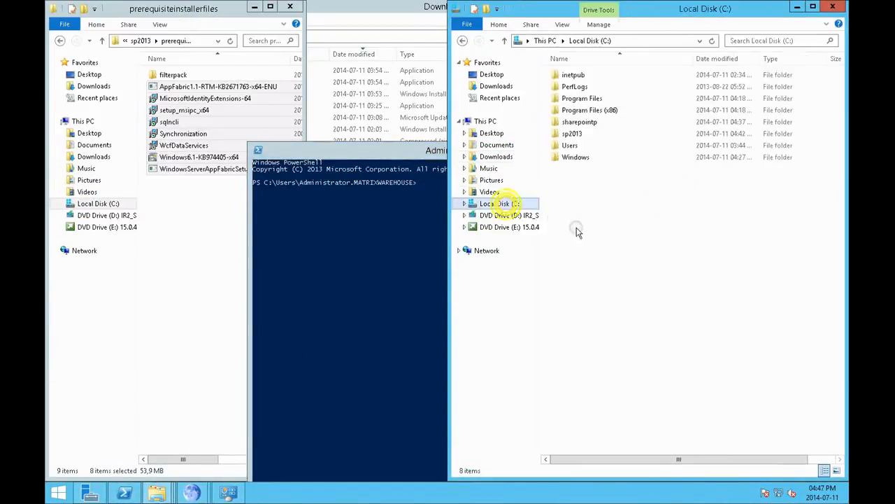
pyautogui.doubleClick(572, 133)
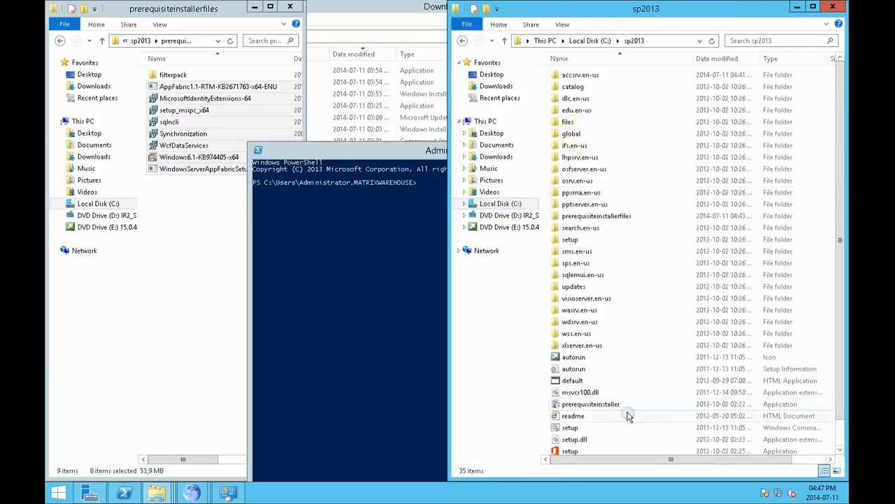
pyautogui.rightClick(546, 393)
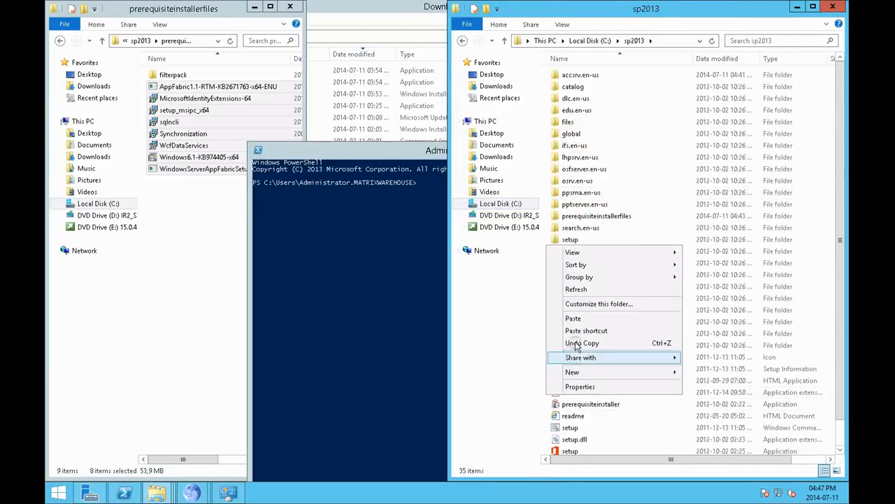
pyautogui.click(579, 324)
# Step: Place the administrator PowerShell window beside the sp2013 folder and change its working directory to C:\sp2013
pyautogui.click(404, 321)
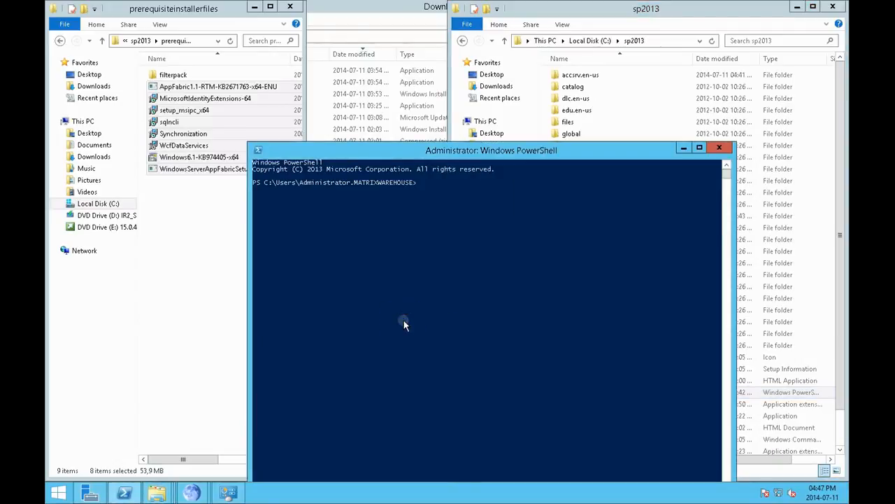
pyautogui.moveTo(494, 153); pyautogui.dragTo(2, 161)
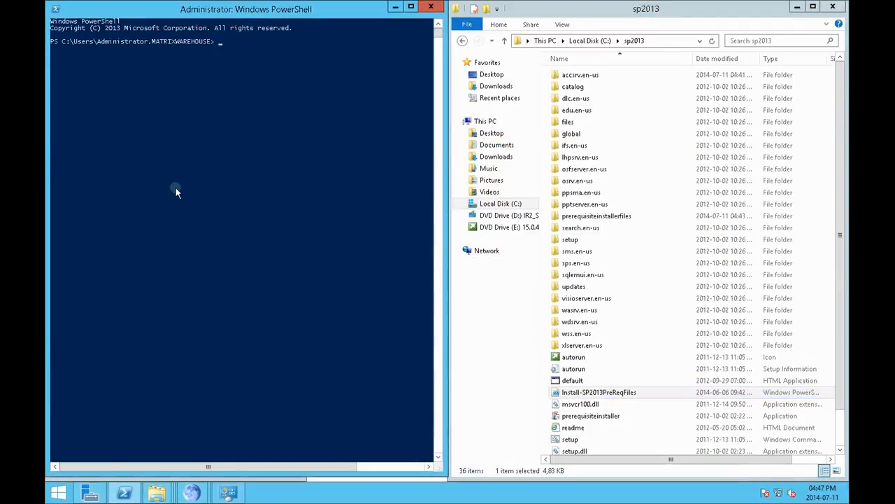
pyautogui.write('cd \\')
pyautogui.press('Return')
pyautogui.write('cd sp20')
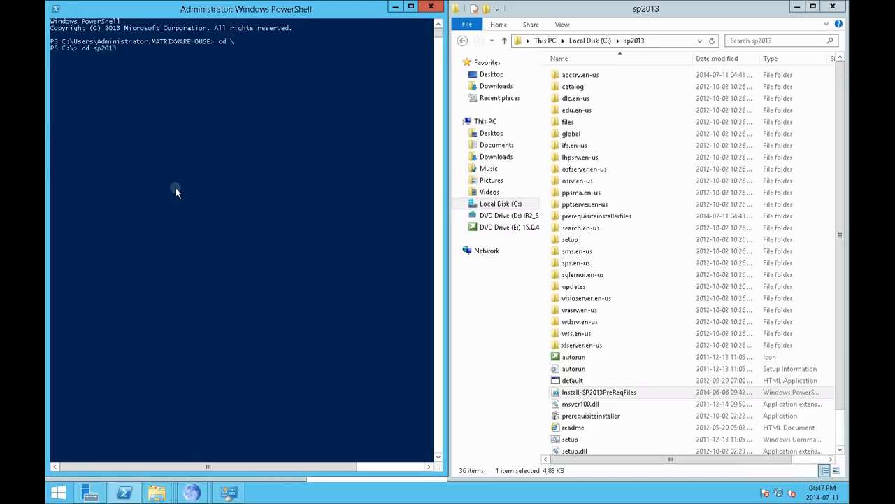
pyautogui.write('13')
pyautogui.press('Return')
# Step: Try to run the prerequisite script with the command Install-SP2013PreReqFiles.ps
pyautogui.write('Instal')
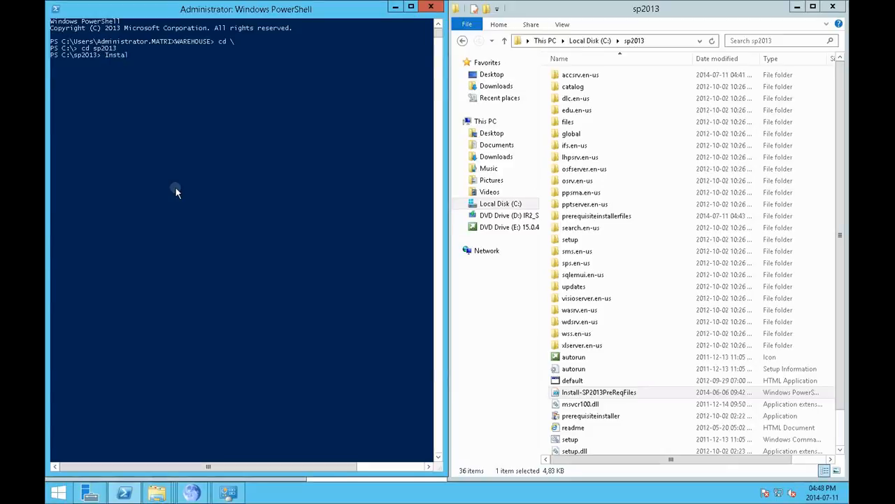
pyautogui.write('l-SP')
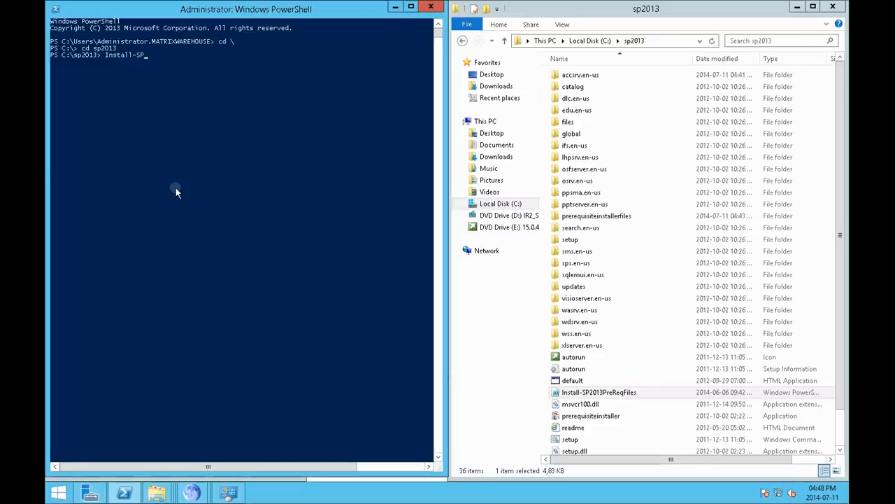
pyautogui.write('2013PreReqFiles.ps')
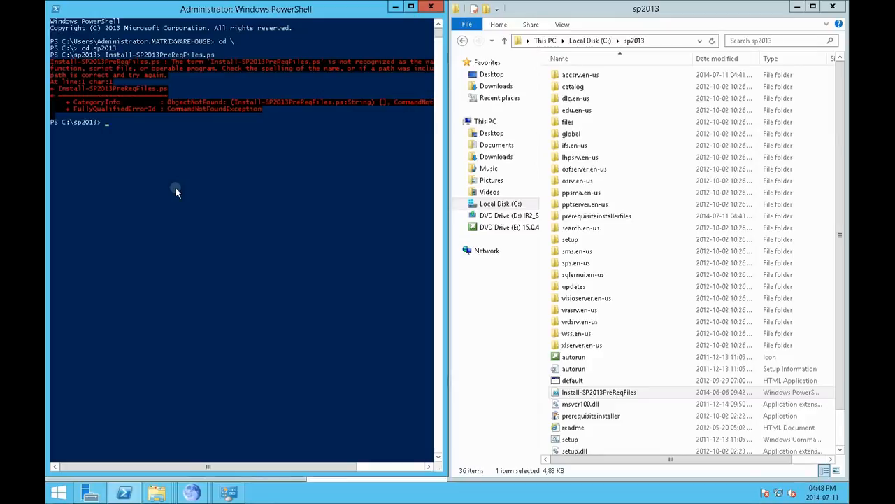
# Step: Check the script's file extension in the web instructions and try to run it as Install-SP2013PreReqFiles.psl
pyautogui.moveTo(191, 493)
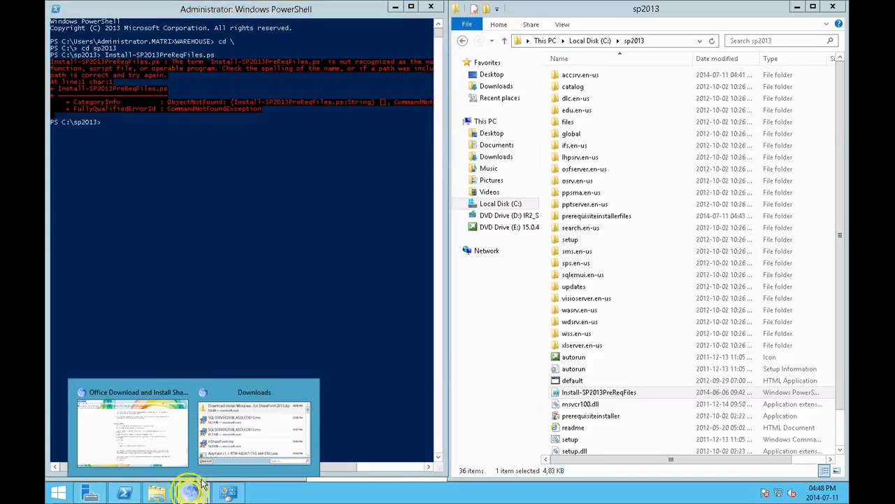
pyautogui.click(153, 446)
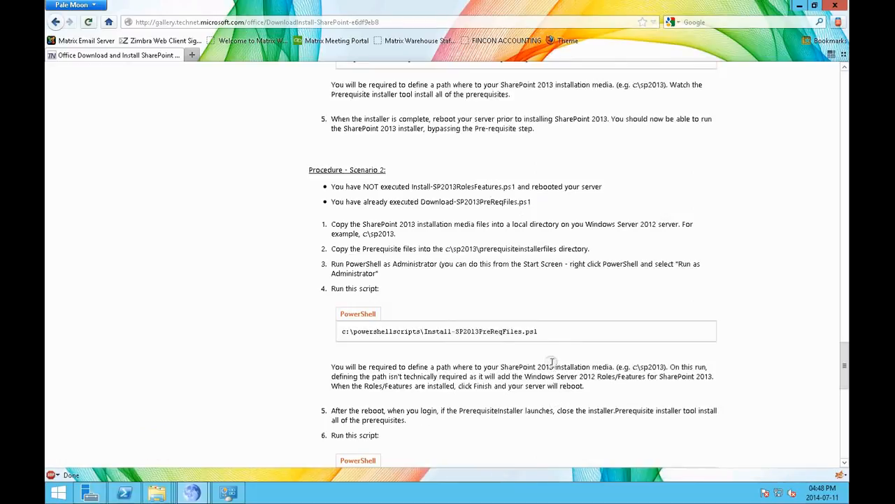
pyautogui.click(797, 6)
pyautogui.click(236, 263)
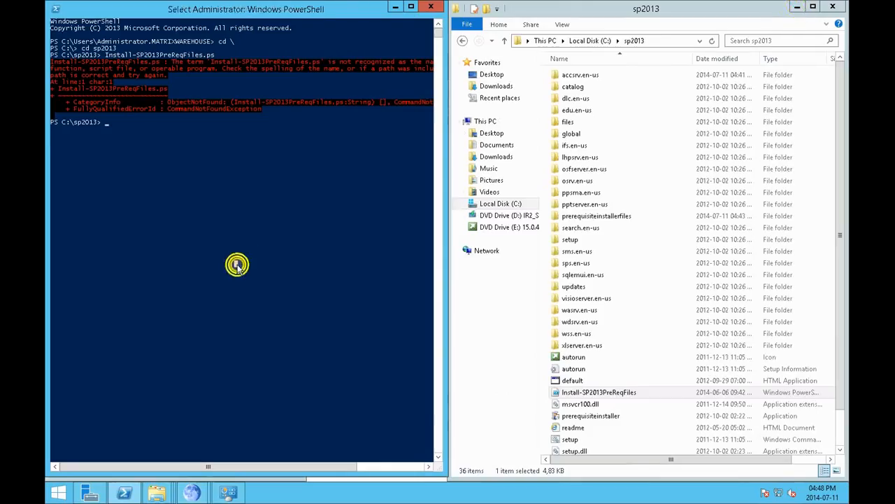
pyautogui.press('Up')
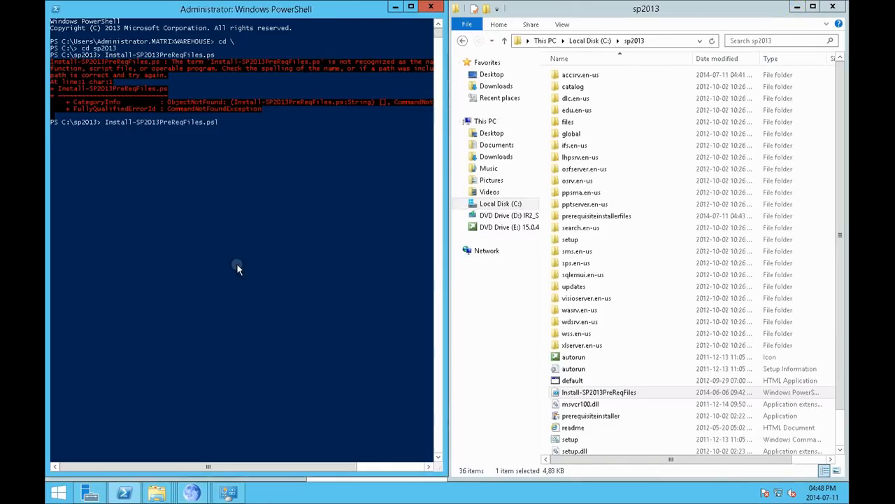
pyautogui.press('Return')
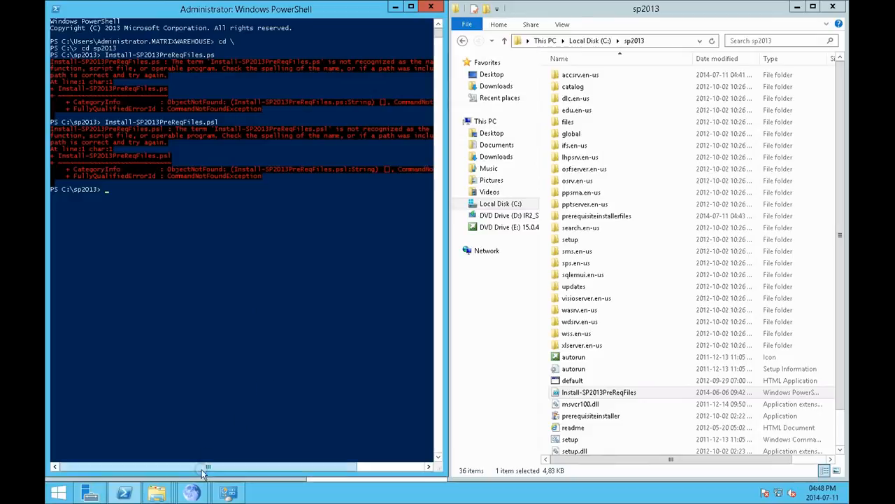
# Step: Review the Scenario 2 procedure in the web instructions for the script command, and return to PowerShell
pyautogui.moveTo(192, 493)
pyautogui.click(158, 430)
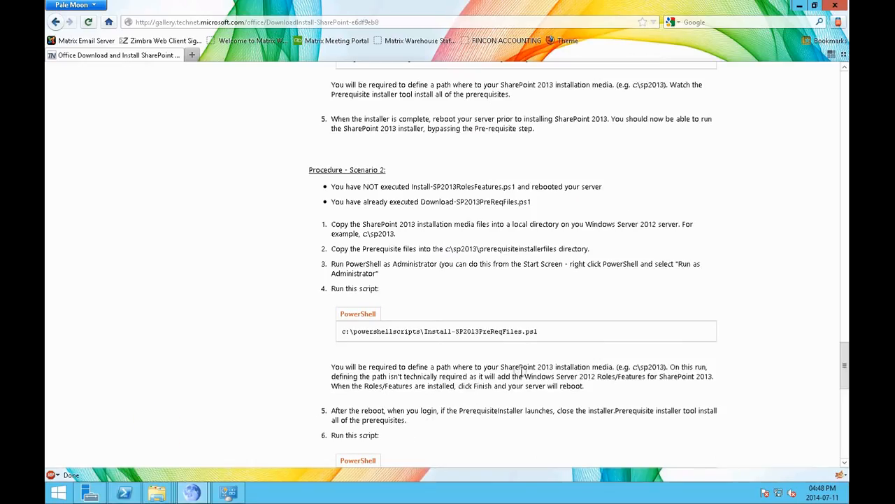
pyautogui.scroll(-2, 521, 371)
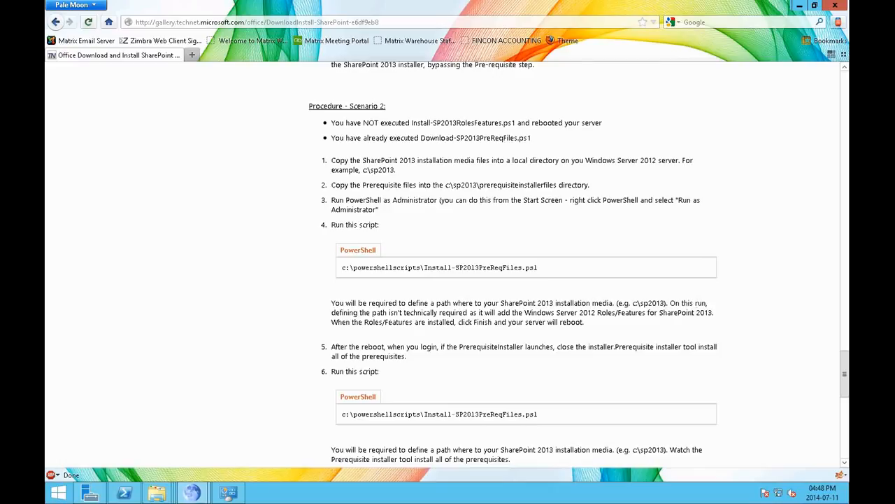
pyautogui.click(124, 493)
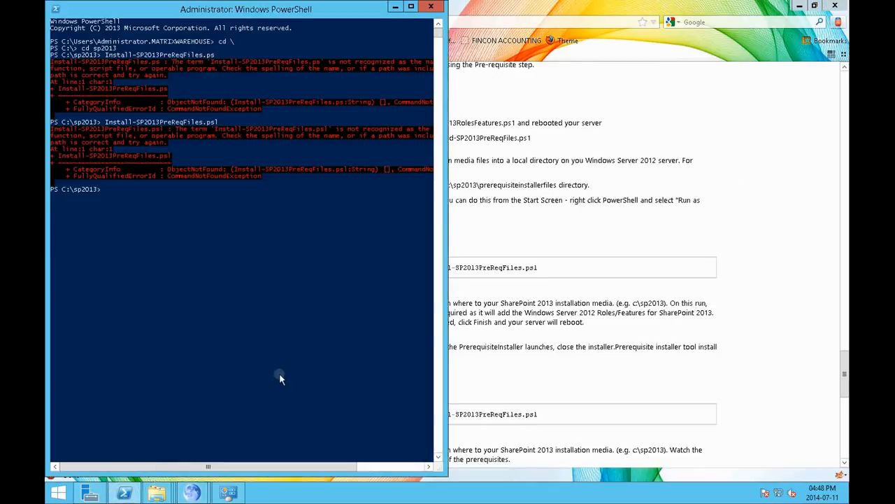
# Step: Recall the last script command at the PowerShell prompt and go back to its beginning
pyautogui.press('Up')
pyautogui.press('Left')
pyautogui.press('Left')
pyautogui.press('Left')
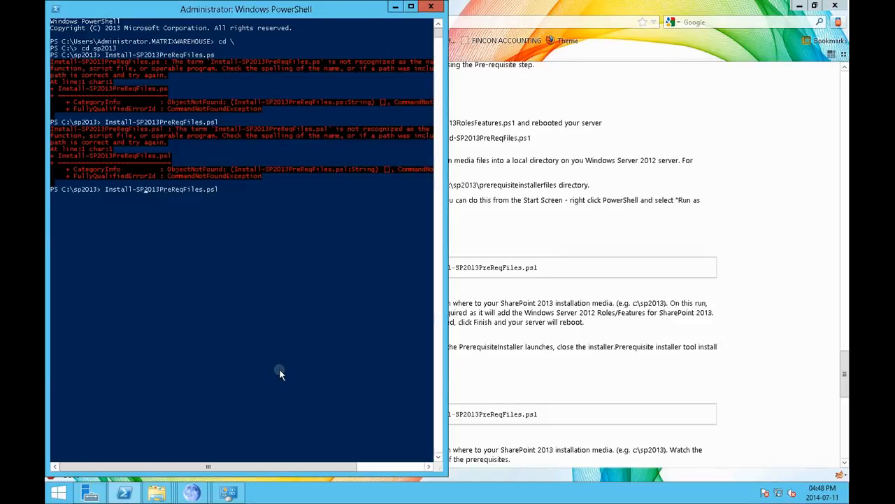
pyautogui.press('Delete')
pyautogui.write('I')
# Step: Bring up the sp2013 folder and open the Install-SP2013PreReqFiles script's name for editing to copy it
pyautogui.moveTo(157, 494)
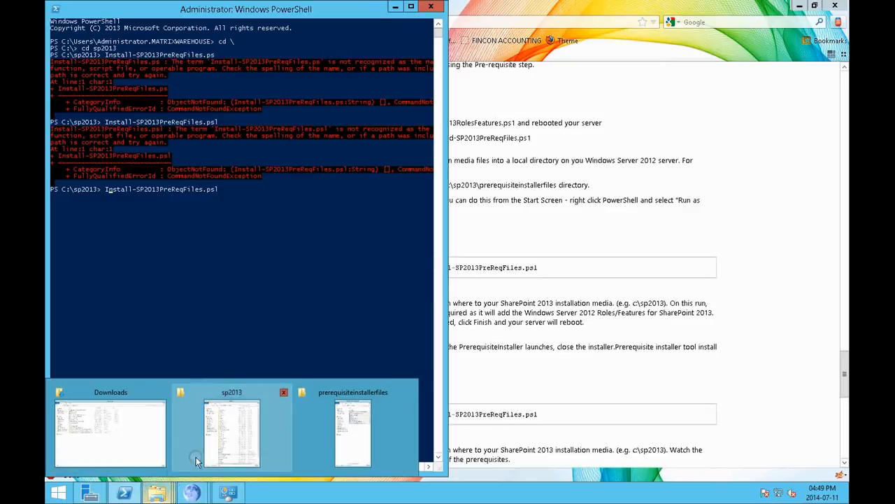
pyautogui.click(352, 451)
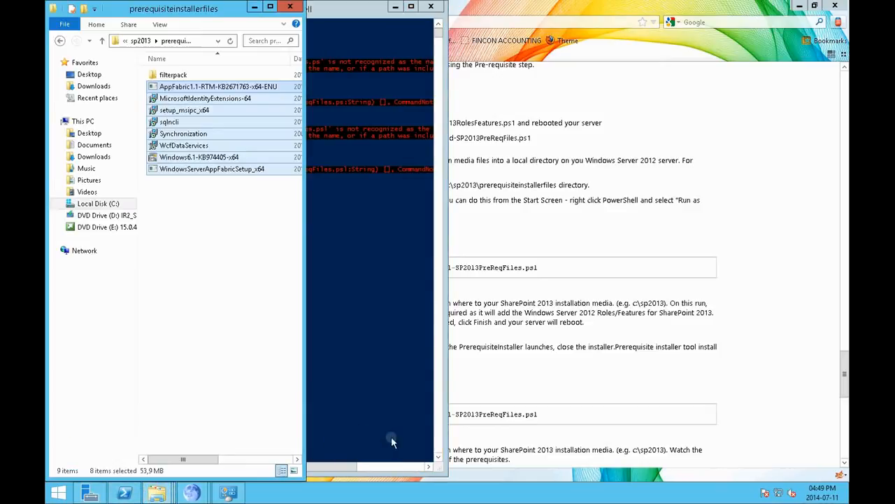
pyautogui.click(256, 7)
pyautogui.moveTo(157, 494)
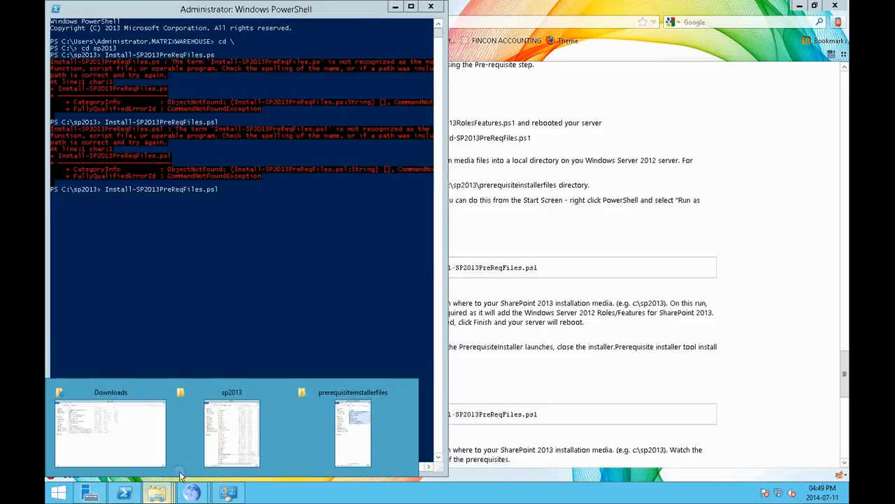
pyautogui.click(210, 437)
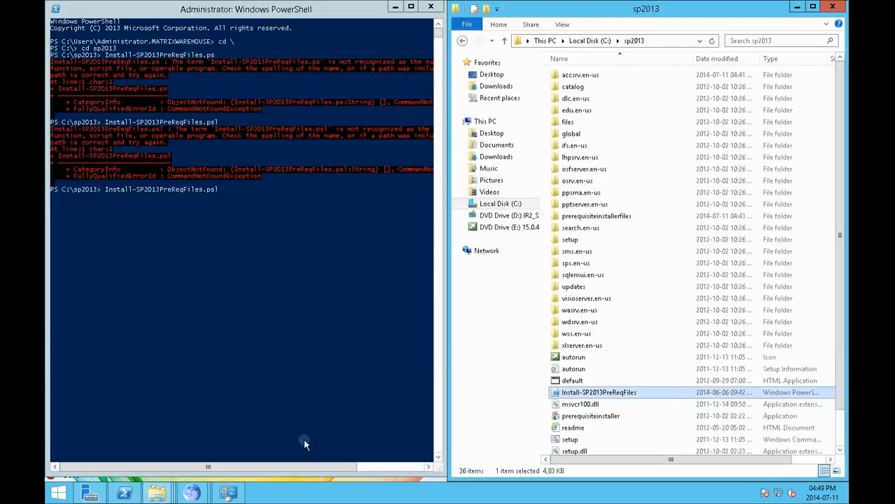
pyautogui.rightClick(574, 392)
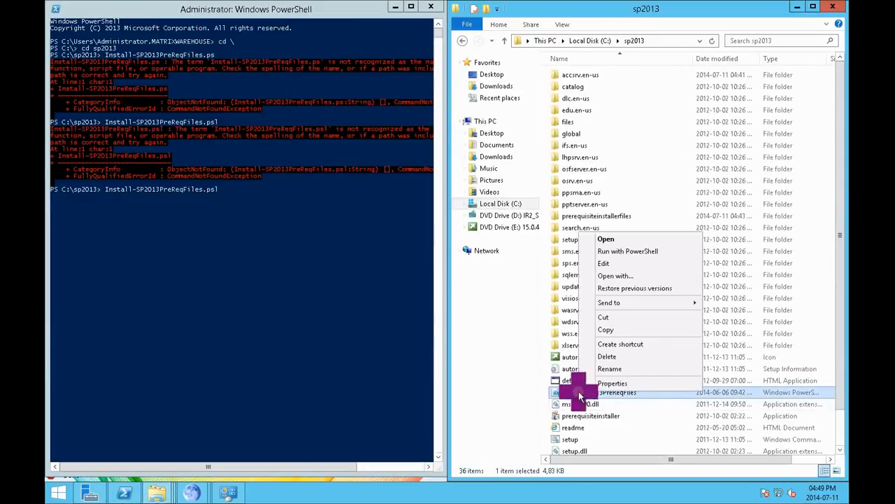
pyautogui.click(610, 368)
pyautogui.press('super+c')
# Step: Clear the recalled command, paste the script name in its place, and try to run Install-SP2013PreReqFiles.psl again
pyautogui.click(203, 189)
pyautogui.click(223, 189)
pyautogui.press('BackSpace')
pyautogui.press('Delete')
pyautogui.press('Delete')
pyautogui.press('Delete')
pyautogui.press('Delete')
pyautogui.press('Delete')
pyautogui.press('Delete')
pyautogui.press('Delete')
pyautogui.press('Delete')
pyautogui.press('Delete')
pyautogui.press('Delete')
pyautogui.press('Delete')
pyautogui.press('Delete')
pyautogui.press('Delete')
pyautogui.press('Delete')
pyautogui.press('Delete')
pyautogui.press('Delete')
pyautogui.press('Delete')
pyautogui.press('Delete')
pyautogui.press('Delete')
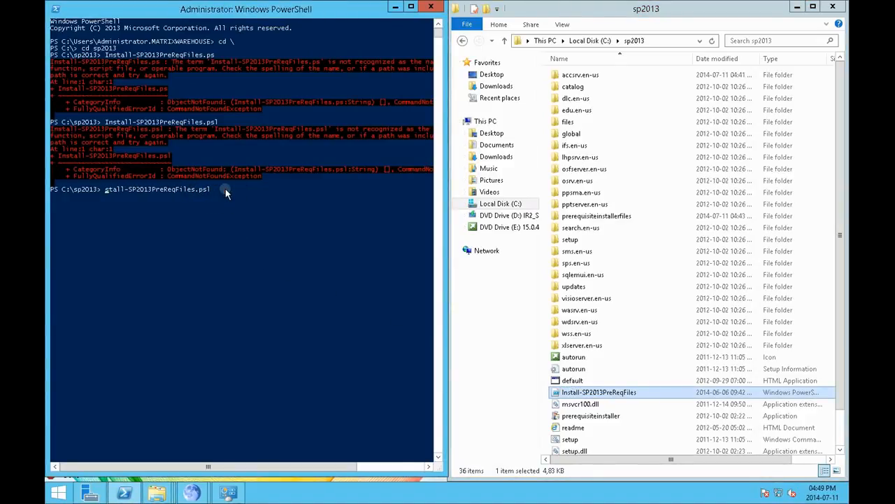
pyautogui.press('Delete')
pyautogui.press('Delete')
pyautogui.press('Delete')
pyautogui.press('Delete')
pyautogui.press('Delete')
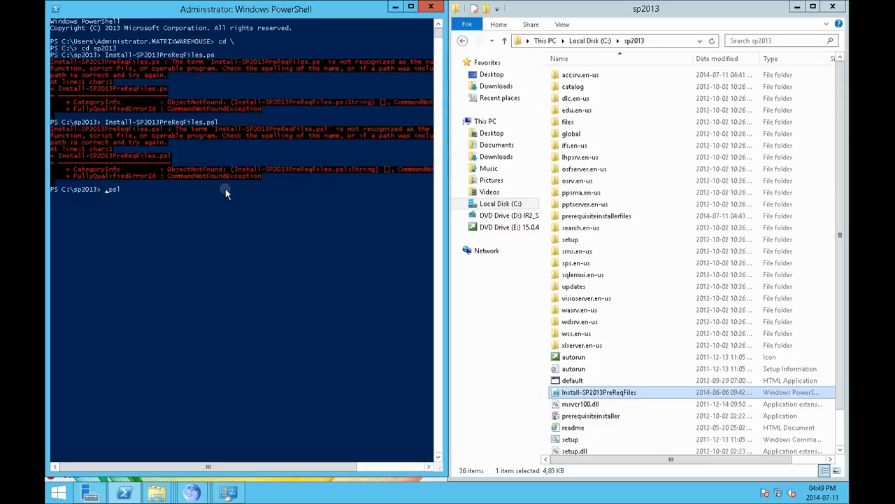
pyautogui.rightClick(195, 248)
pyautogui.press('Return')
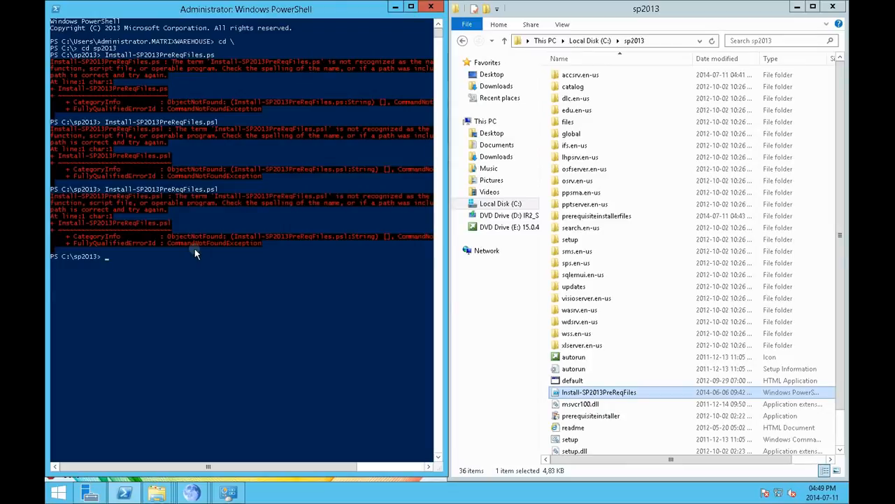
# Step: Try to start the script with the command run Install-SP2013PreReqFiles.psl
pyautogui.write('run')
pyautogui.rightClick(194, 249)
pyautogui.press('Return')
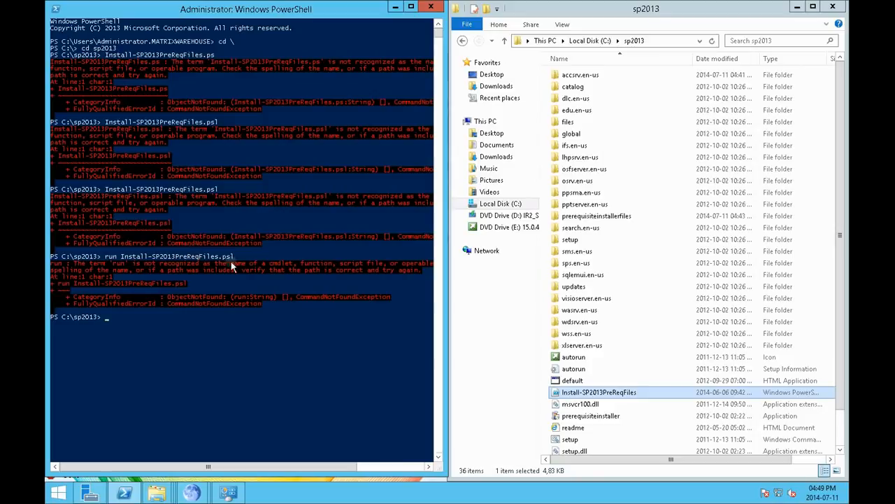
pyautogui.rightClick(603, 391)
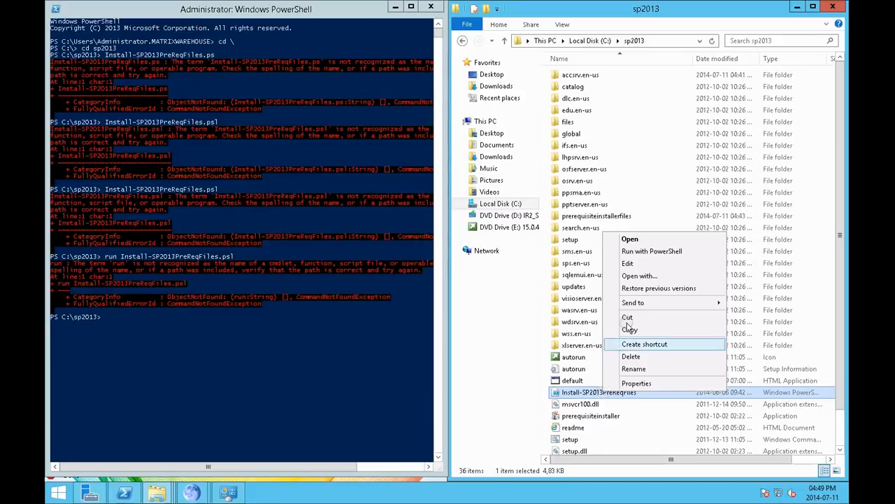
pyautogui.moveTo(599, 393); pyautogui.dragTo(190, 365)
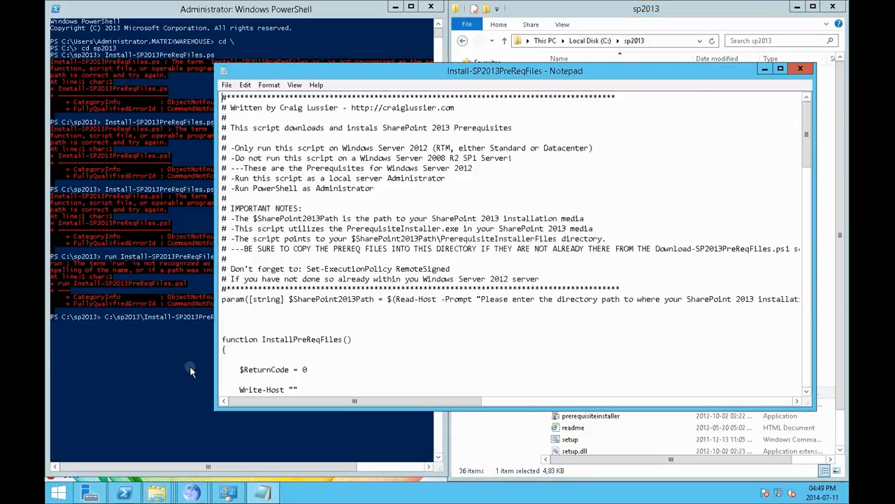
pyautogui.click(794, 69)
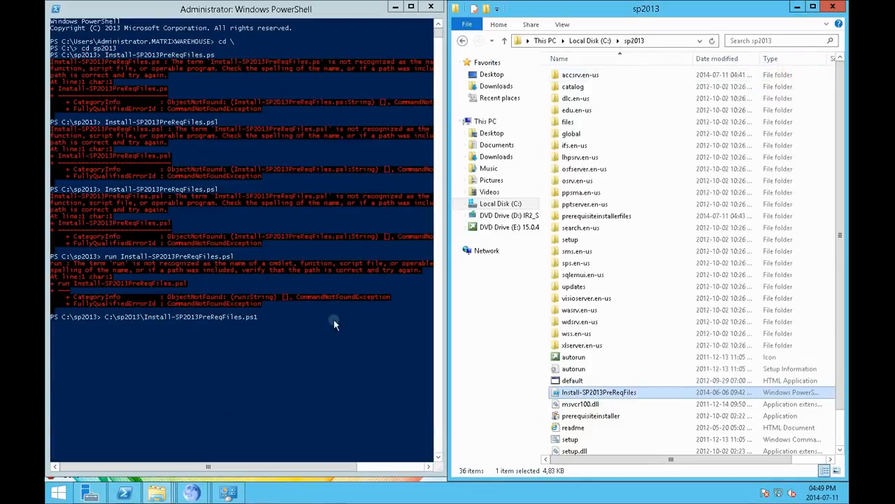
pyautogui.click(329, 336)
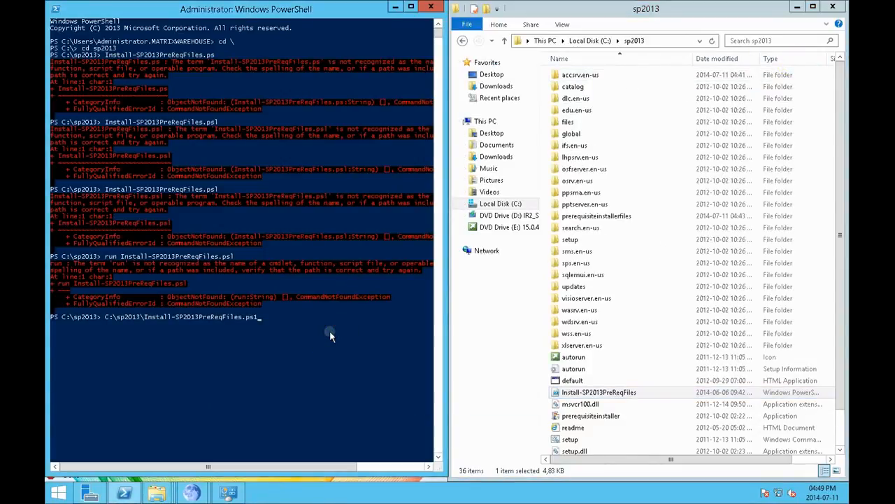
pyautogui.press('BackSpace')
pyautogui.press('BackSpace')
pyautogui.press('BackSpace')
pyautogui.press('BackSpace')
pyautogui.press('BackSpace')
pyautogui.press('BackSpace')
pyautogui.press('BackSpace')
pyautogui.press('BackSpace')
pyautogui.press('BackSpace')
pyautogui.press('BackSpace')
pyautogui.press('BackSpace')
pyautogui.press('BackSpace')
pyautogui.press('BackSpace')
pyautogui.press('BackSpace')
pyautogui.press('BackSpace')
pyautogui.press('BackSpace')
pyautogui.press('BackSpace')
pyautogui.press('BackSpace')
pyautogui.press('BackSpace')
pyautogui.press('BackSpace')
# Step: Correct the extension in the previous command and try run Install-SP2013PreReqFiles.ps1
pyautogui.press('BackSpace')
pyautogui.press('BackSpace')
pyautogui.press('BackSpace')
pyautogui.press('BackSpace')
pyautogui.press('BackSpace')
pyautogui.press('Up')
pyautogui.press('BackSpace')
pyautogui.write('1')
pyautogui.press('Return')
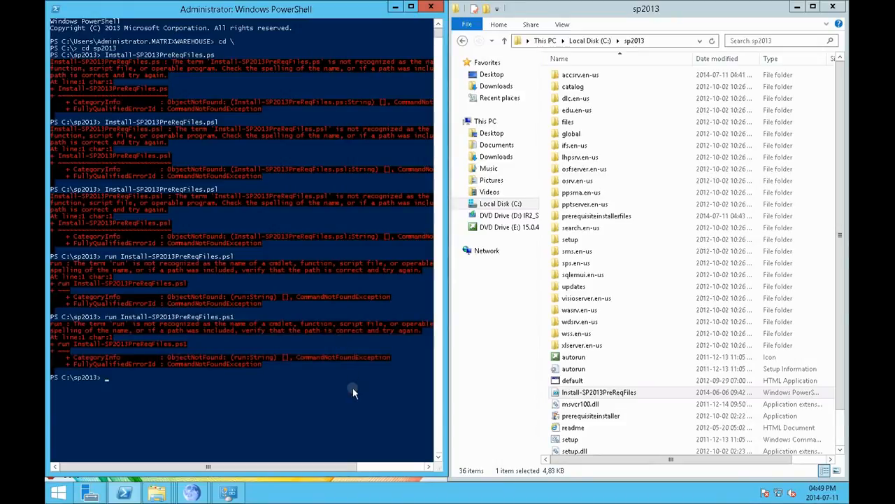
# Step: Remove the run prefix from the previous command and try to run Install-SP2013PreReqFiles.ps1
pyautogui.press('Up')
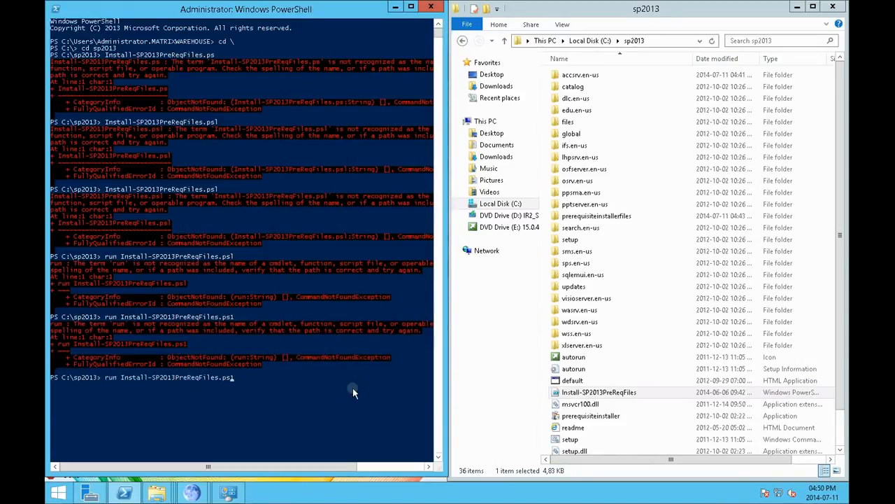
pyautogui.press('Delete')
pyautogui.press('Delete')
pyautogui.press('Delete')
pyautogui.press('Delete')
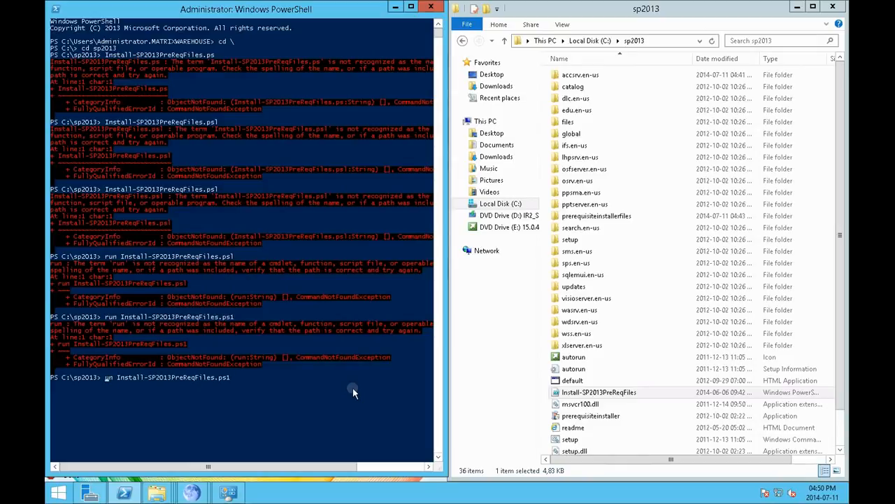
pyautogui.press('Return')
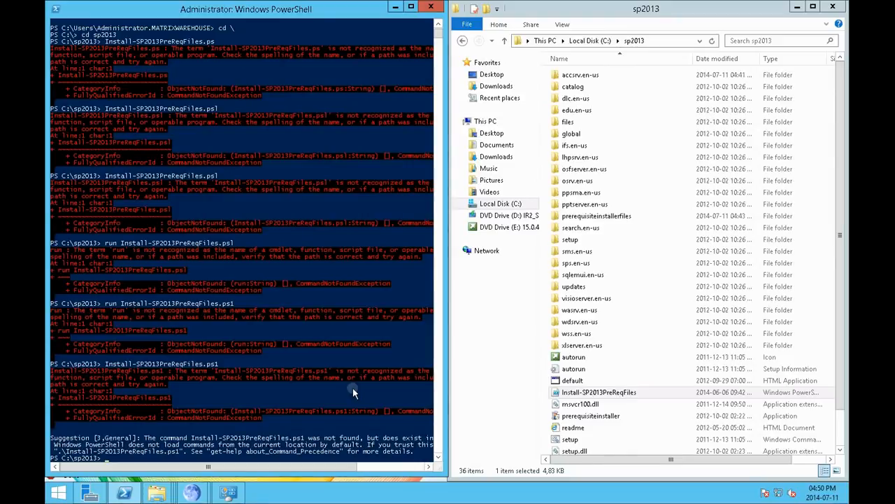
pyautogui.press('Return')
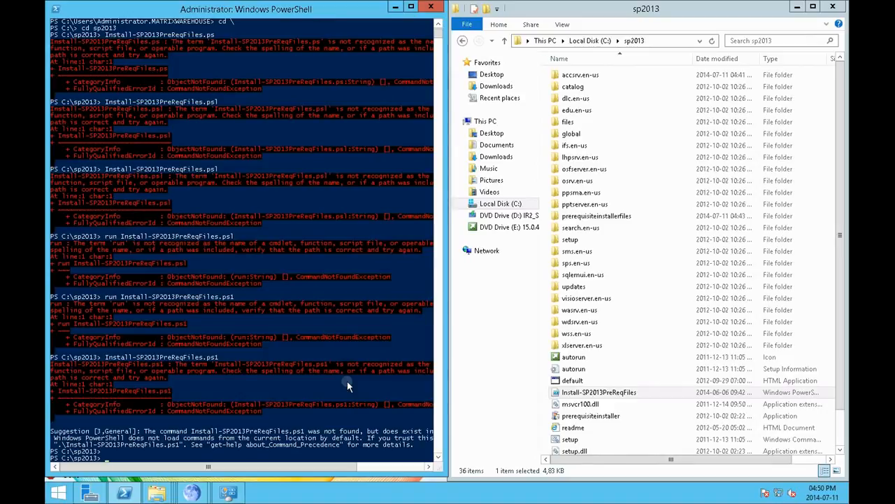
# Step: Close the PowerShell console and start Windows PowerShell ISE instead
pyautogui.rightClick(126, 494)
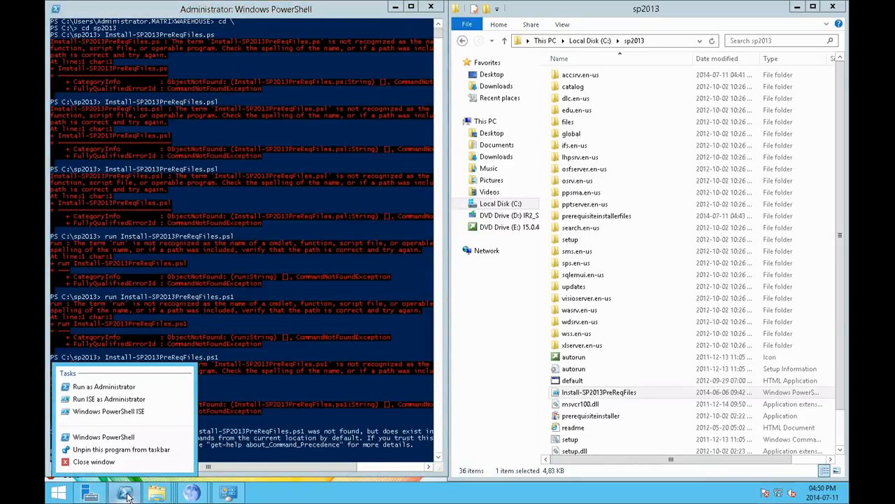
pyautogui.click(430, 7)
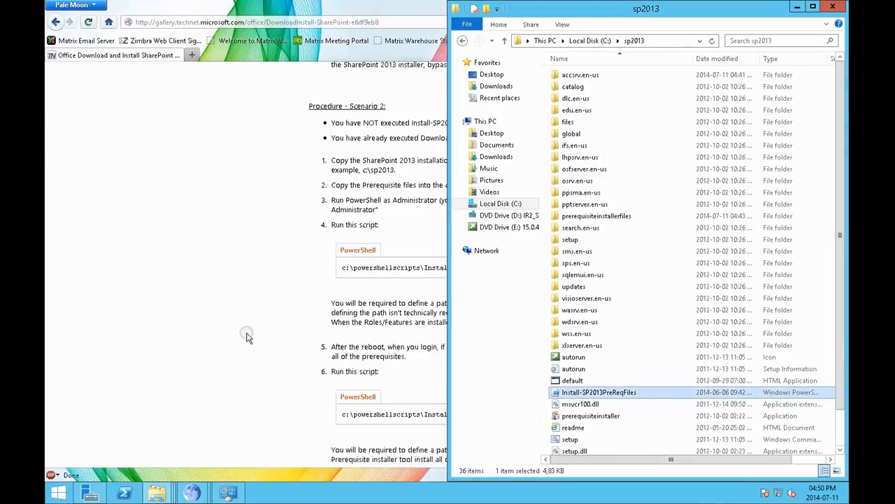
pyautogui.rightClick(128, 493)
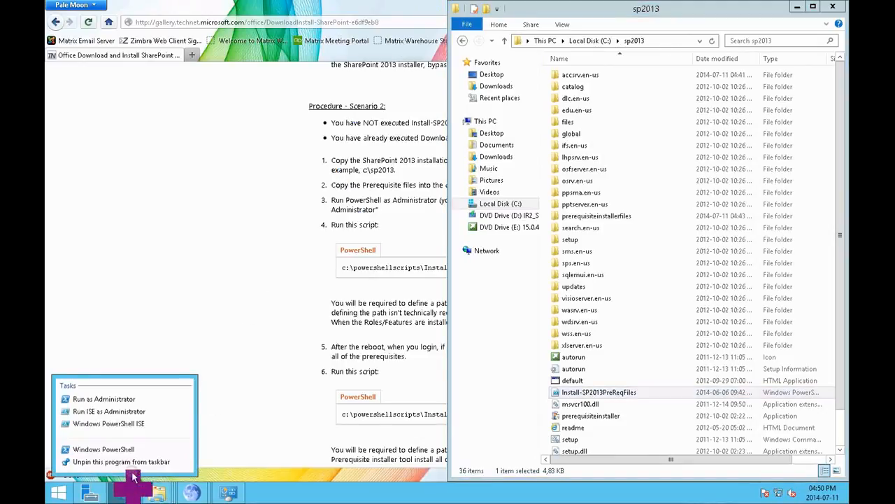
pyautogui.click(126, 423)
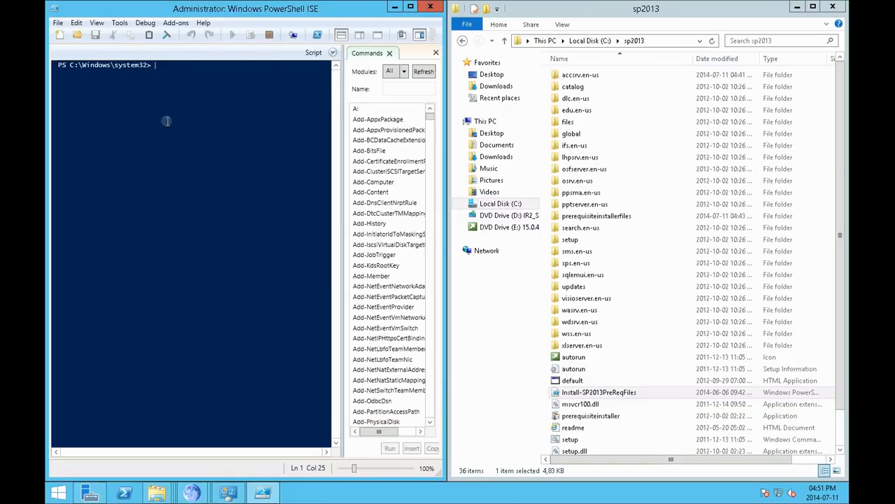
# Step: Change the ISE console's working directory to C:\sp2013, going through the root of the drive
pyautogui.click(209, 218)
pyautogui.write('cd \\')
pyautogui.press('Return')
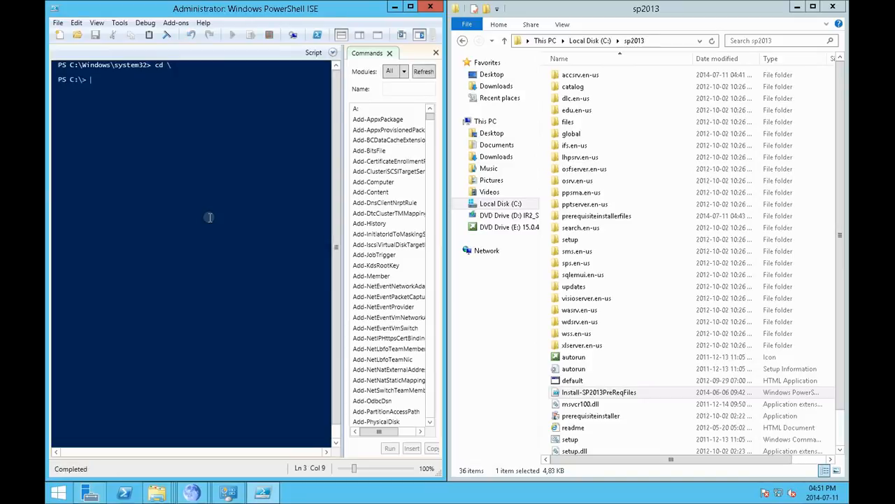
pyautogui.write('cd sp2')
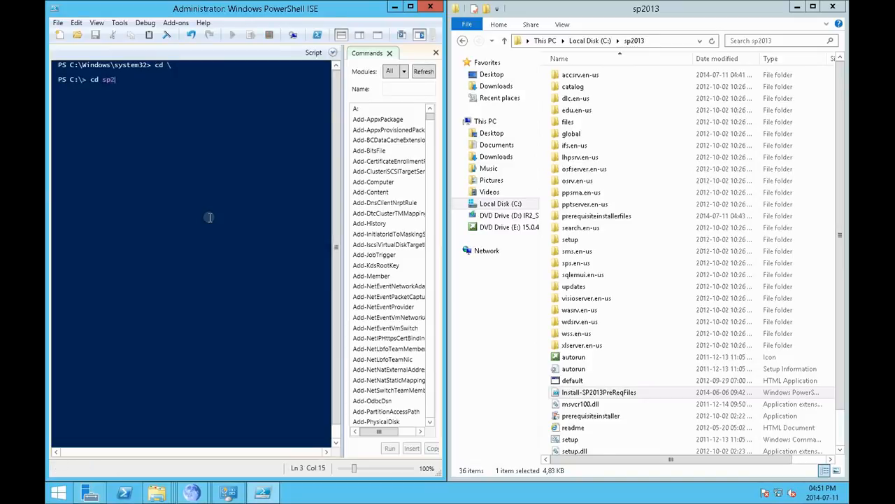
pyautogui.write('013')
pyautogui.press('Return')
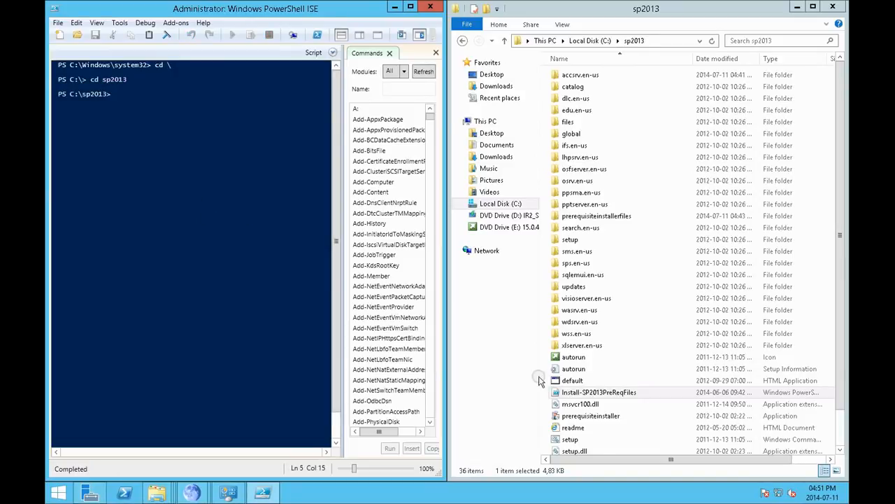
# Step: Load Install-SP2013PreReqFiles from the sp2013 folder into PowerShell ISE, hide the script pane, and return to the console prompt
pyautogui.moveTo(587, 392); pyautogui.dragTo(215, 280)
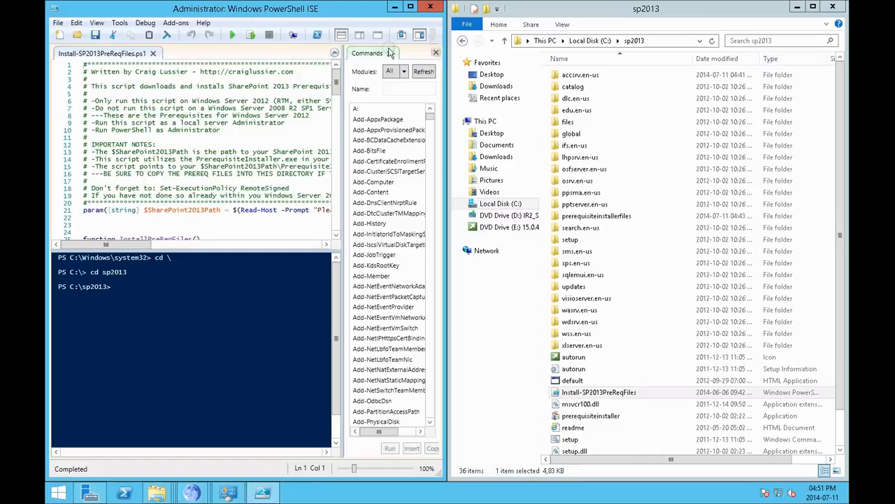
pyautogui.click(334, 53)
pyautogui.click(193, 98)
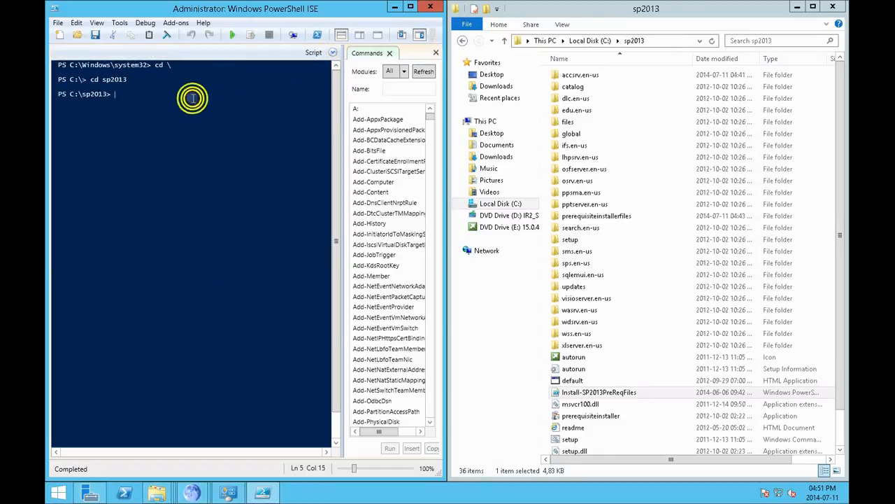
# Step: Run .\Install-SP2013PreReqFiles.ps1 using the suggested file name and give c:\sp2013 as the SharePoint 2013 installation directory
pyautogui.write('Install-')
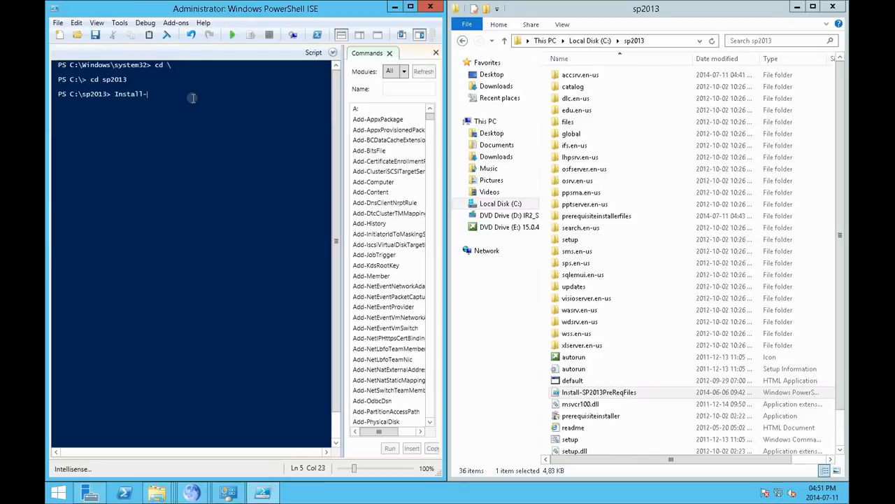
pyautogui.write('SP2012')
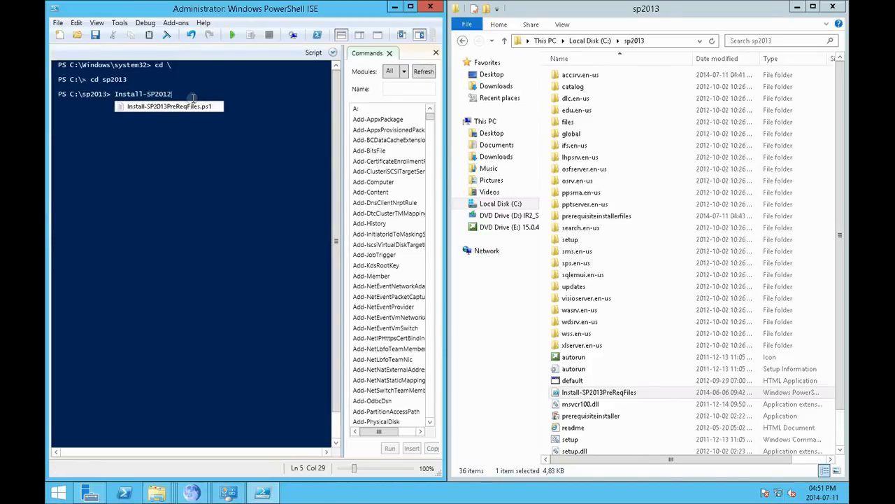
pyautogui.doubleClick(190, 106)
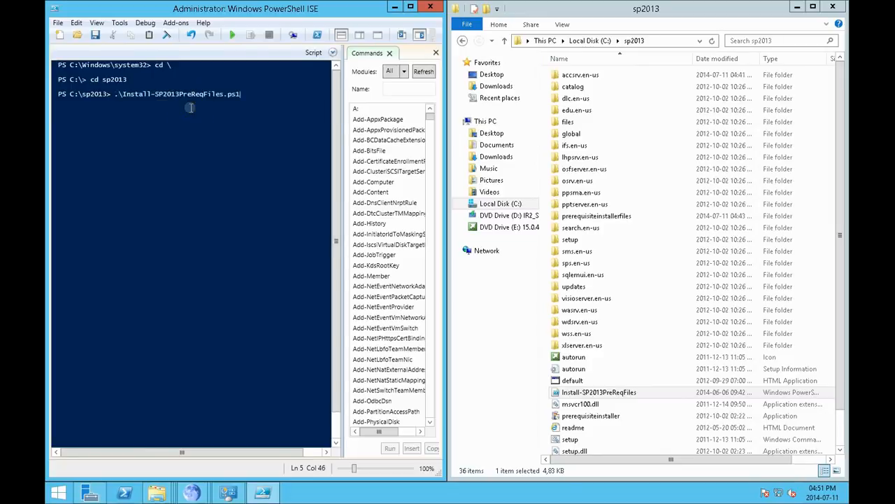
pyautogui.press('Return')
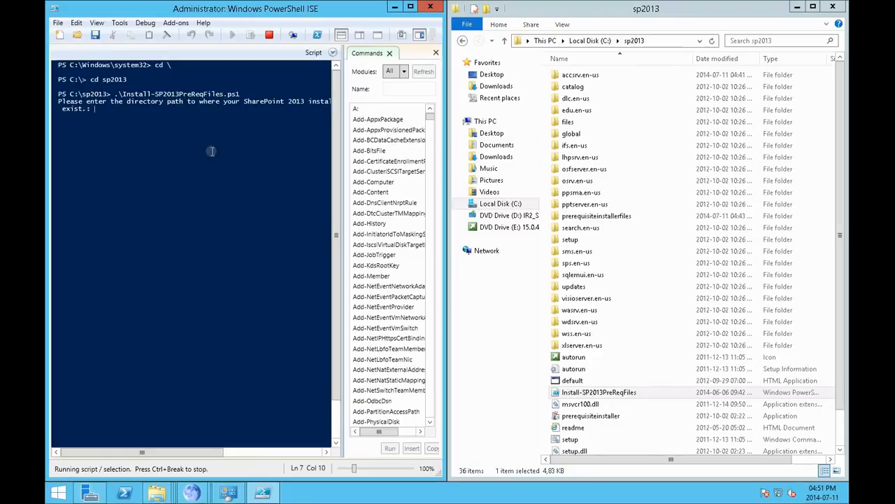
pyautogui.write('c:\\sp2013')
pyautogui.press('Return')
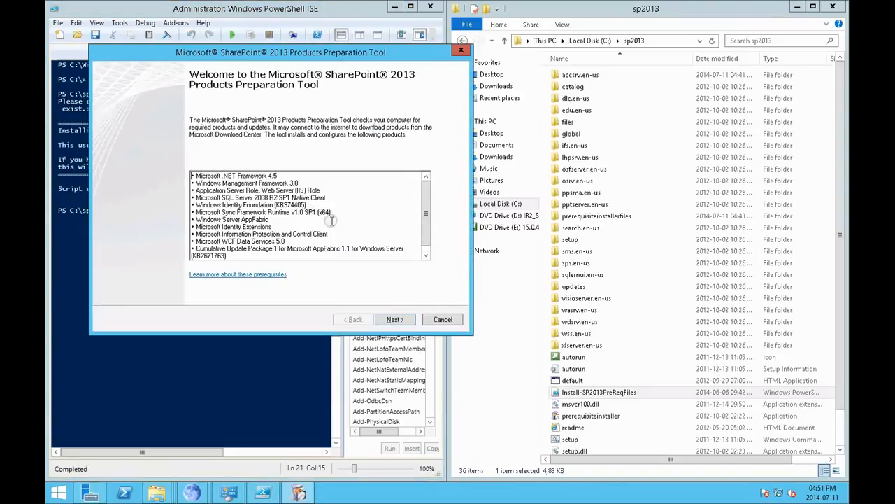
# Step: Try to install the prerequisites with the SharePoint 2013 Products Preparation Tool, accepting the license terms, and finish the wizard
pyautogui.click(394, 319)
pyautogui.click(228, 292)
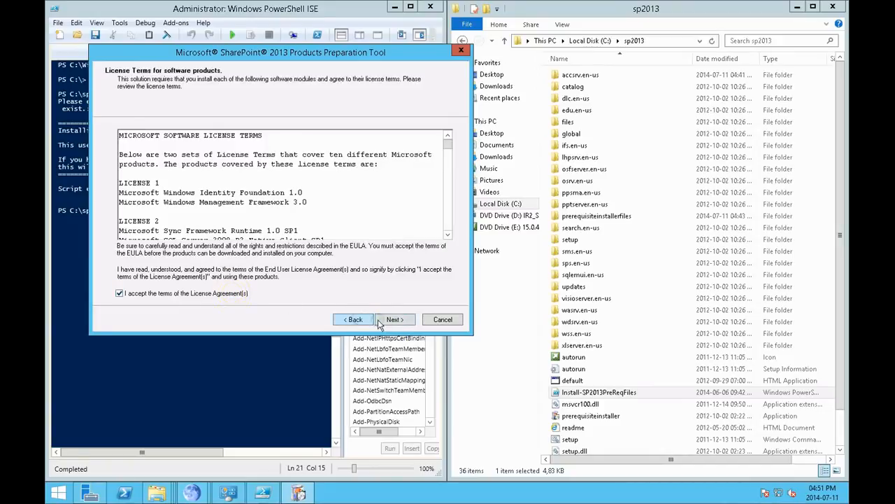
pyautogui.click(394, 319)
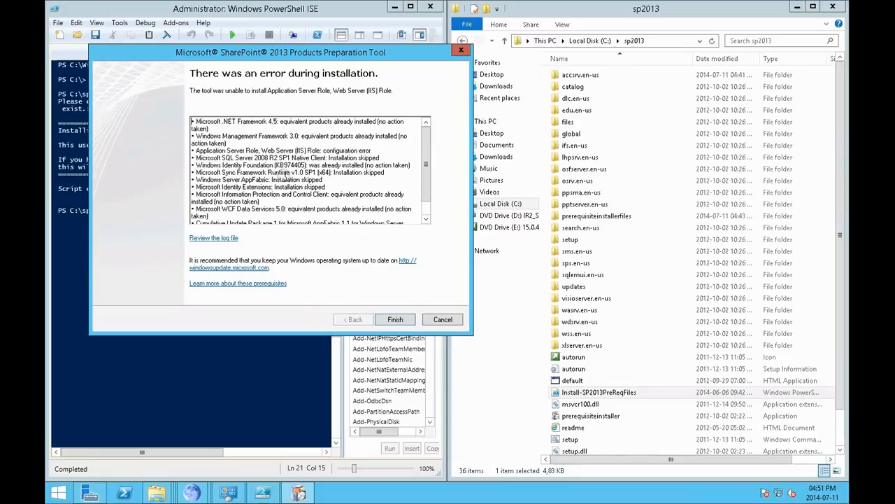
pyautogui.click(394, 319)
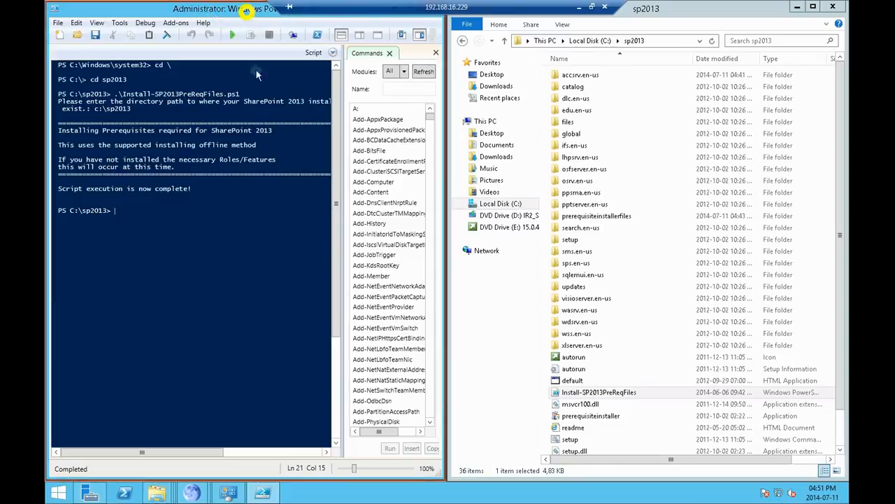
# Step: Close PowerShell ISE and open the C:\sp2013\prerequisiteinstallerfiles folder in File Explorer
pyautogui.moveTo(245, 10); pyautogui.dragTo(261, 99)
pyautogui.click(458, 95)
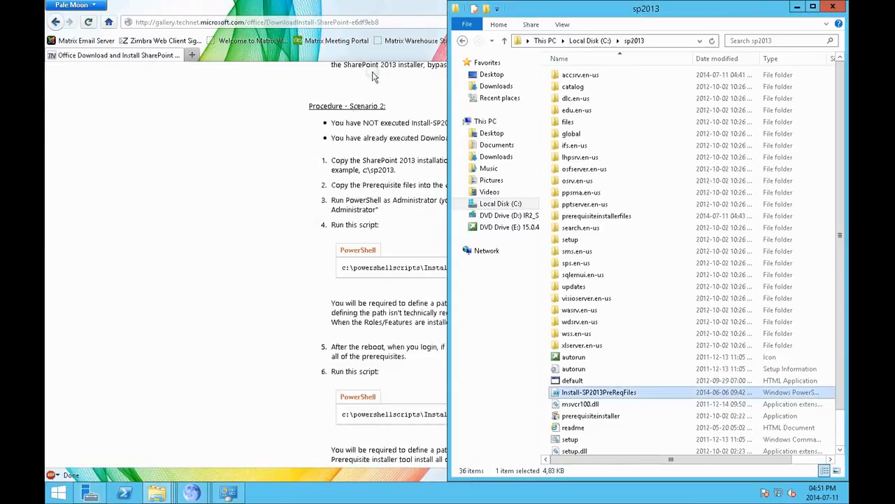
pyautogui.moveTo(157, 492)
pyautogui.click(123, 443)
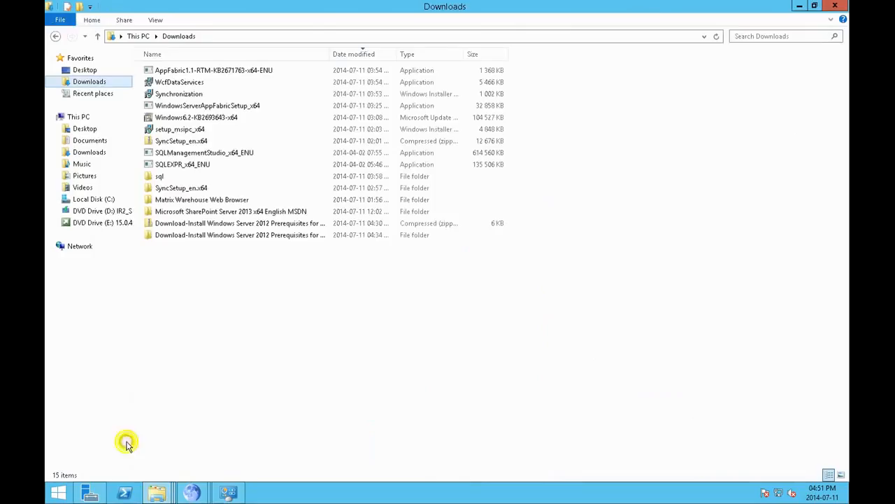
pyautogui.click(95, 199)
pyautogui.doubleClick(165, 131)
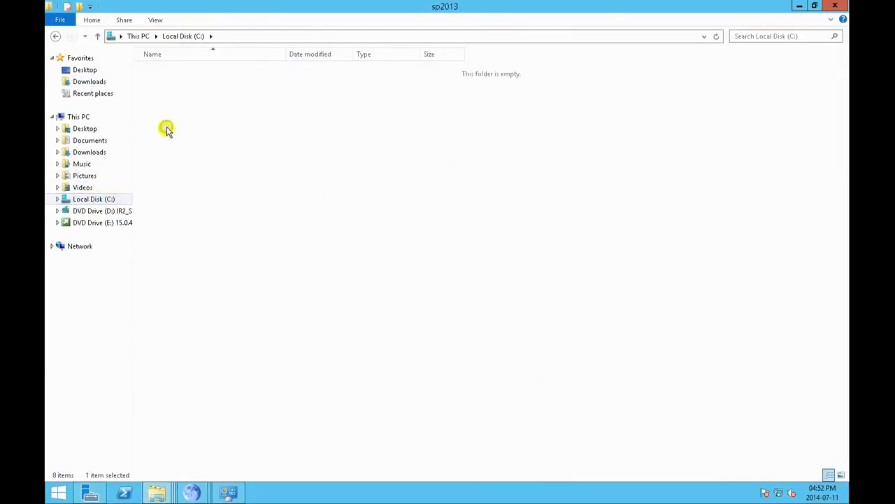
pyautogui.doubleClick(206, 212)
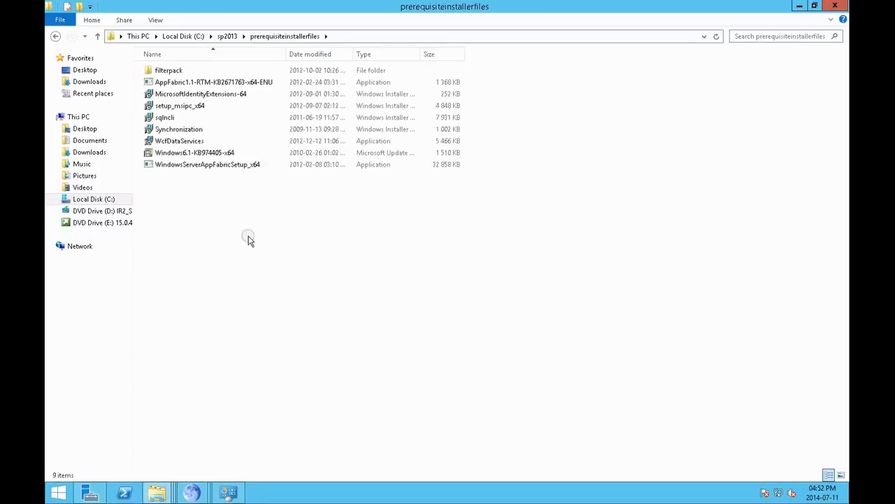
pyautogui.doubleClick(172, 70)
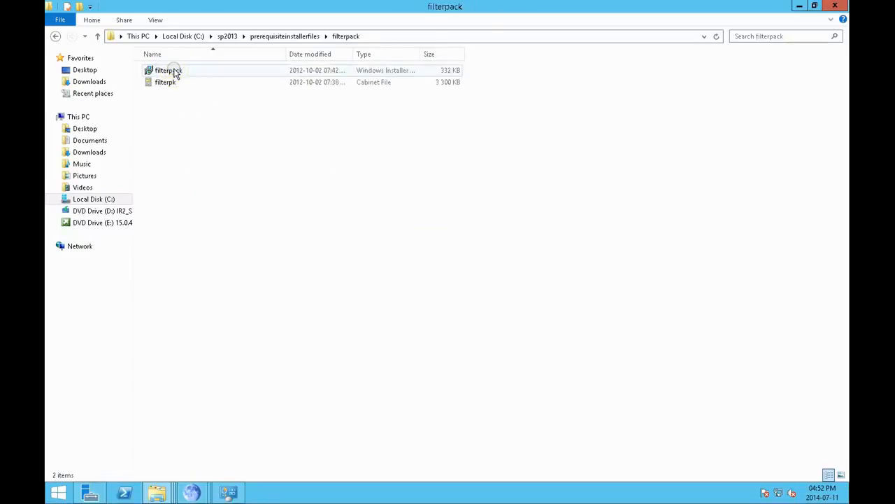
pyautogui.doubleClick(171, 71)
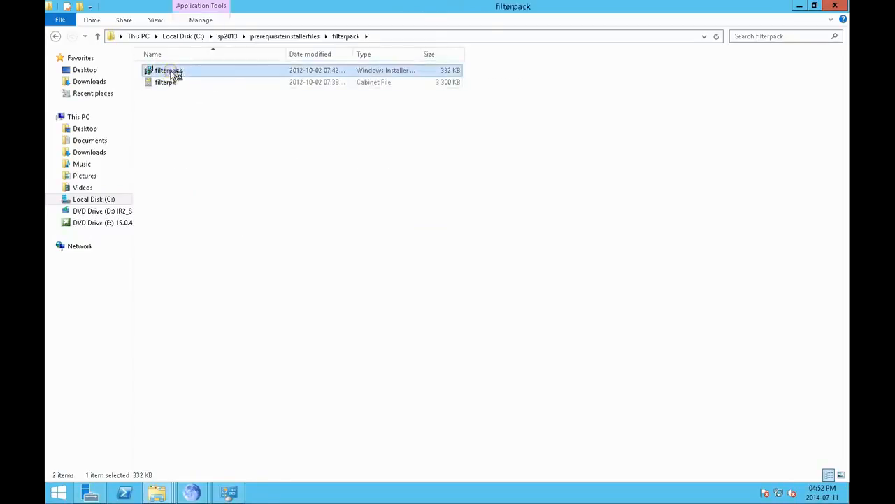
pyautogui.click(556, 340)
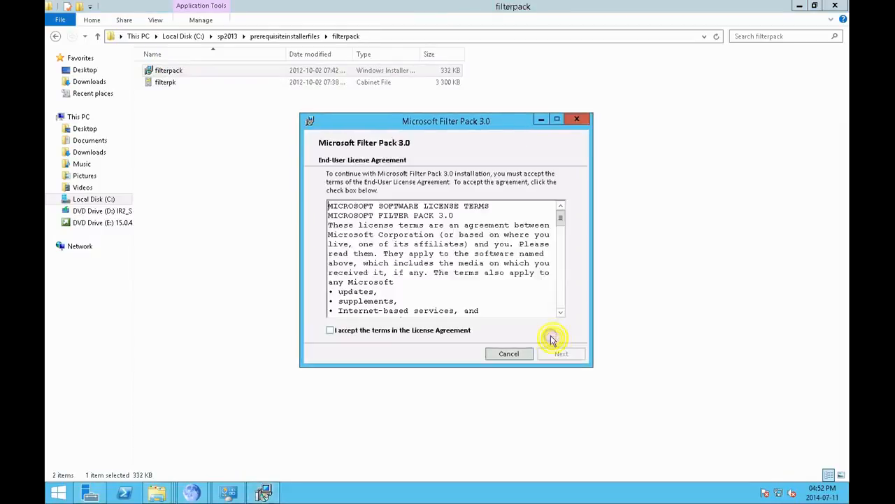
pyautogui.click(510, 355)
pyautogui.click(450, 263)
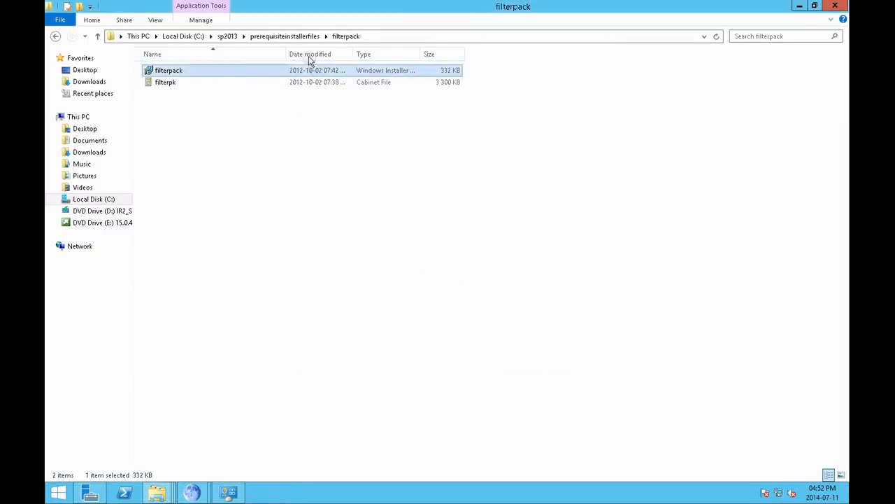
pyautogui.click(294, 38)
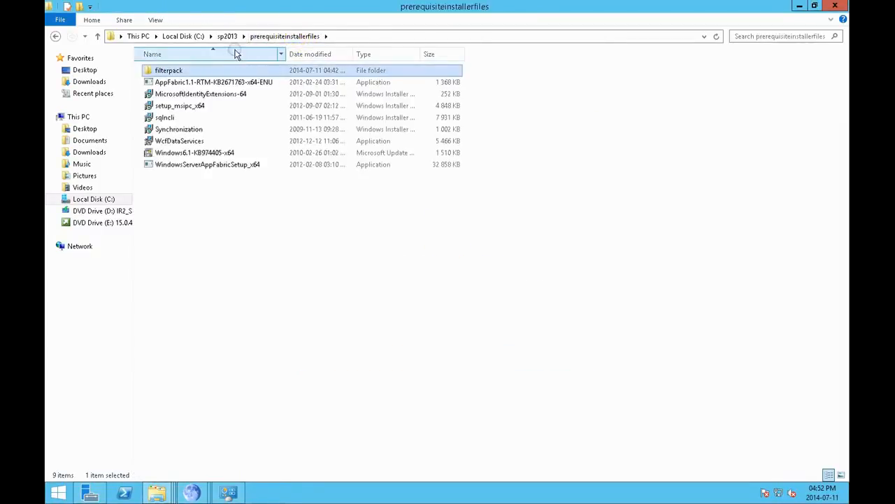
# Step: Try to install the AppFabric1.1-RTM-KB2671763-x64-ENU update from the prerequisite files
pyautogui.doubleClick(218, 82)
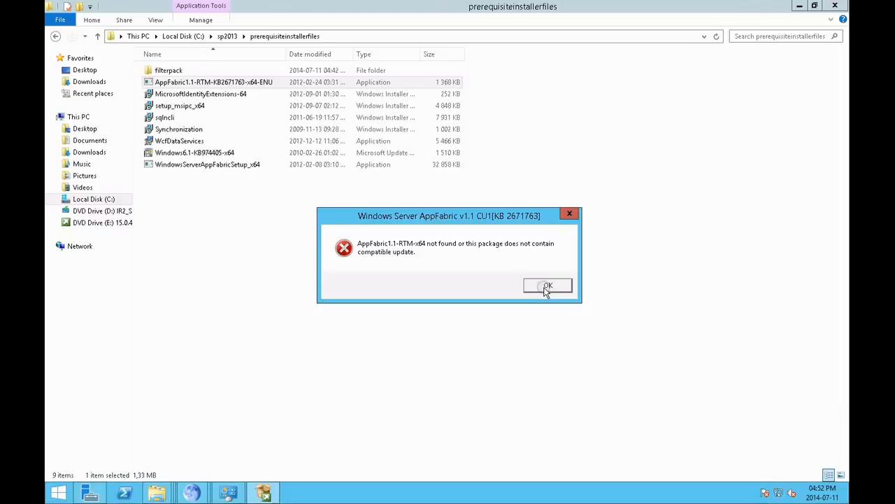
pyautogui.click(547, 286)
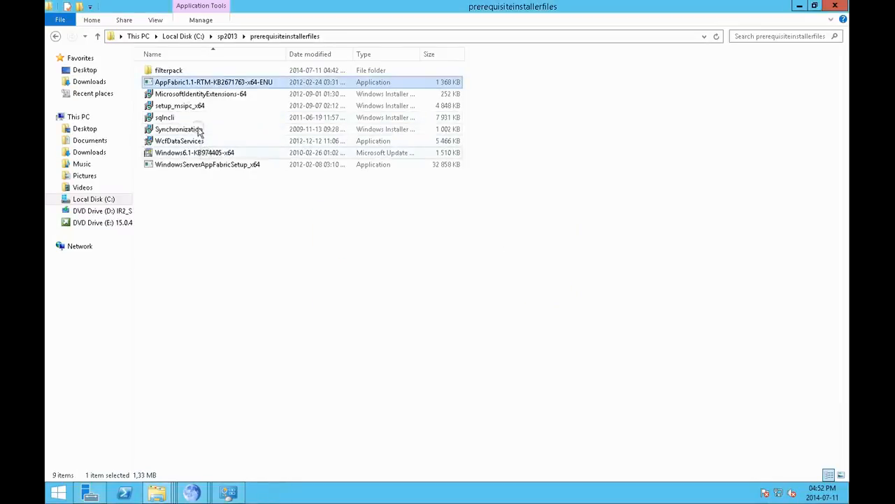
# Step: Install Microsoft Identity Extensions from MicrosoftIdentityExtensions-64, accepting its license agreement, and finish the setup wizard
pyautogui.doubleClick(192, 98)
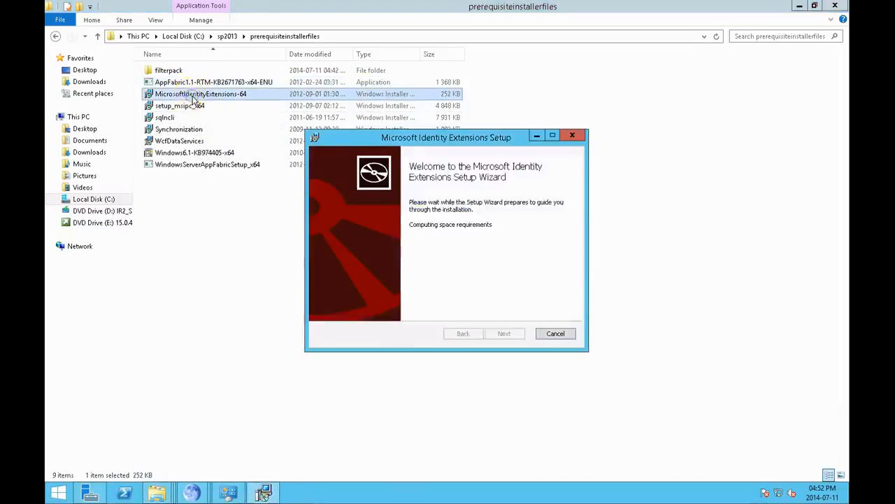
pyautogui.click(496, 333)
pyautogui.click(474, 308)
pyautogui.click(495, 334)
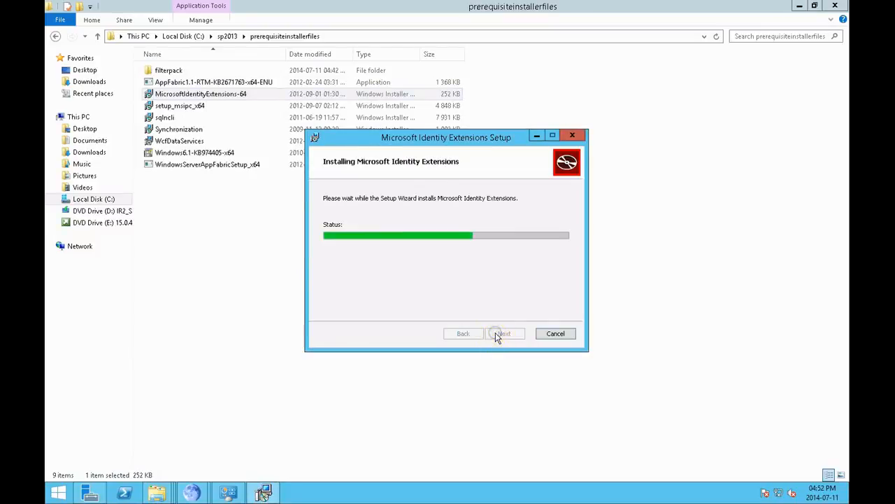
pyautogui.click(496, 334)
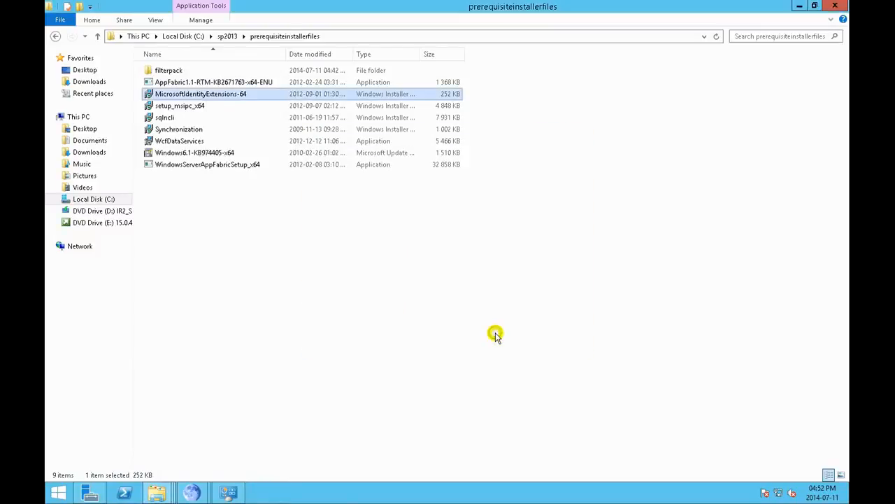
# Step: Run the setup_msipc_x64 installer and complete the Active Directory Rights Management Services Client 2.0 setup
pyautogui.doubleClick(194, 106)
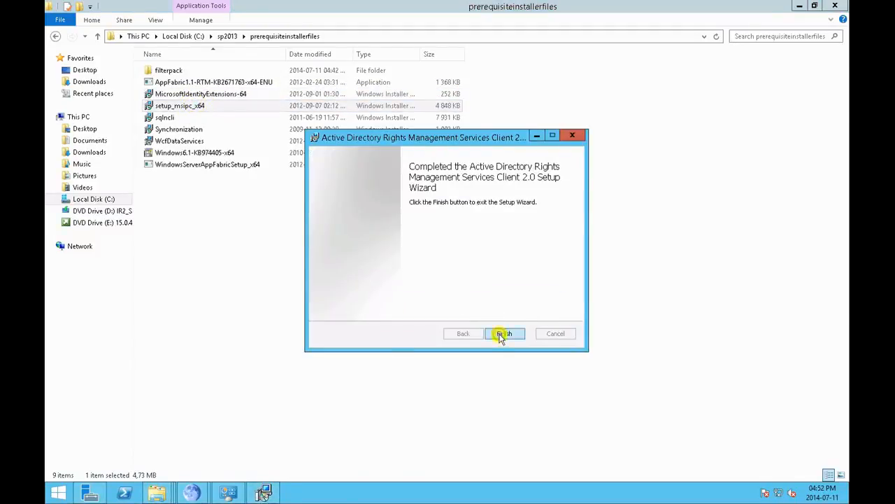
pyautogui.click(501, 334)
# Step: Run the sqlncli installer and accept the license terms of Microsoft SQL Server 2008 R2 Native Client, continuing to the feature selection
pyautogui.click(170, 117)
pyautogui.doubleClick(170, 117)
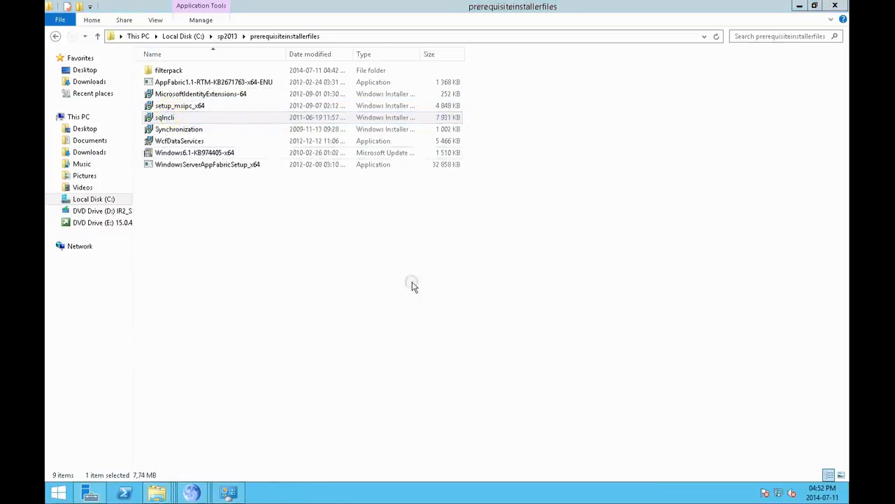
pyautogui.click(501, 336)
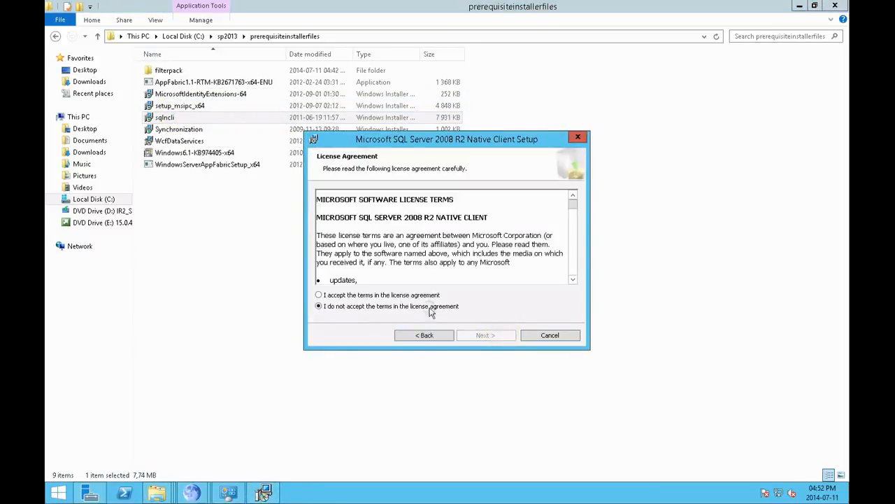
pyautogui.click(408, 292)
pyautogui.click(480, 337)
pyautogui.click(480, 337)
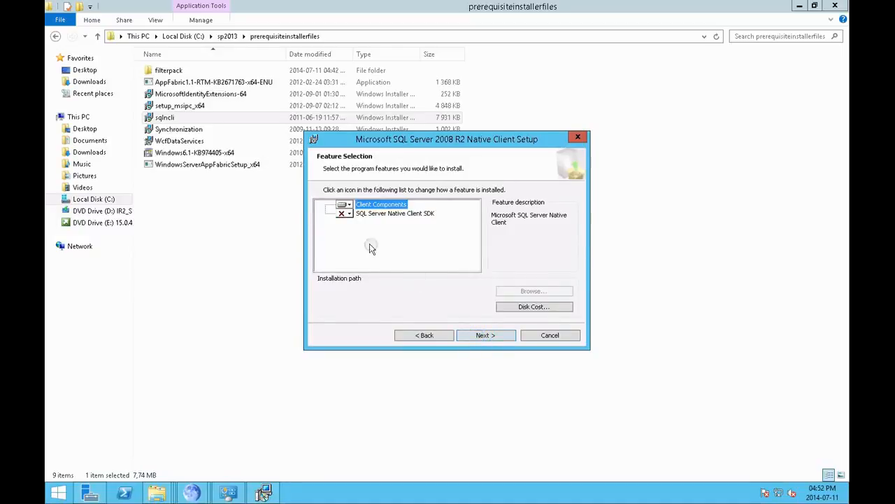
# Step: Check the install choices for the SQL Server Native Client SDK feature, install the Native Client and finish its setup
pyautogui.click(347, 213)
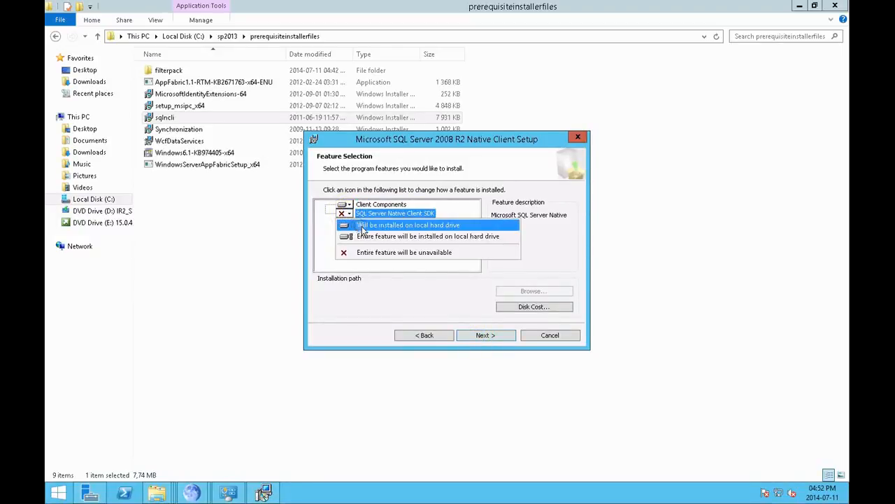
pyautogui.click(363, 225)
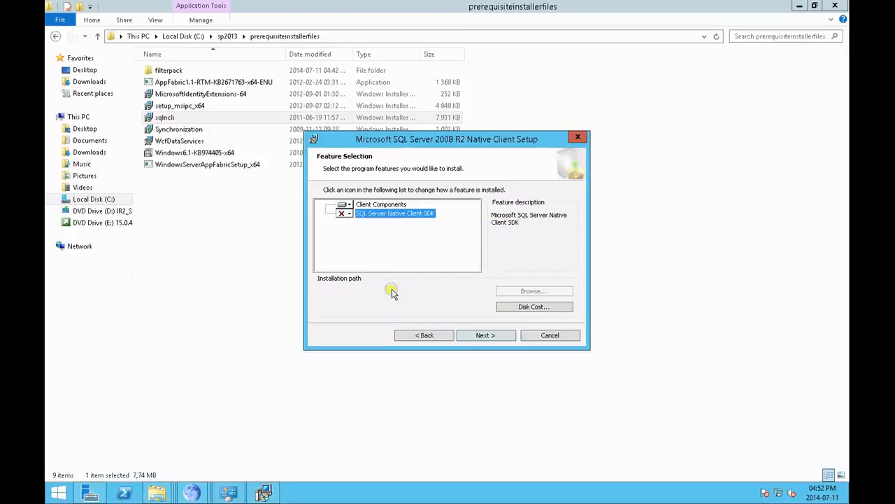
pyautogui.click(486, 335)
pyautogui.click(485, 335)
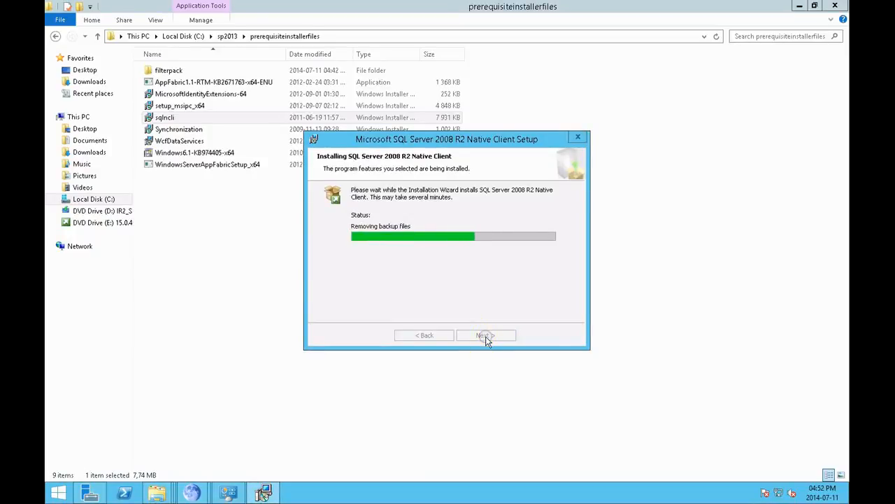
pyautogui.click(487, 336)
# Step: Install Microsoft Sync Framework Runtime v1.0 SP1 (x64) from the Synchronization installer, agreeing to its license, and close the wizard
pyautogui.doubleClick(183, 130)
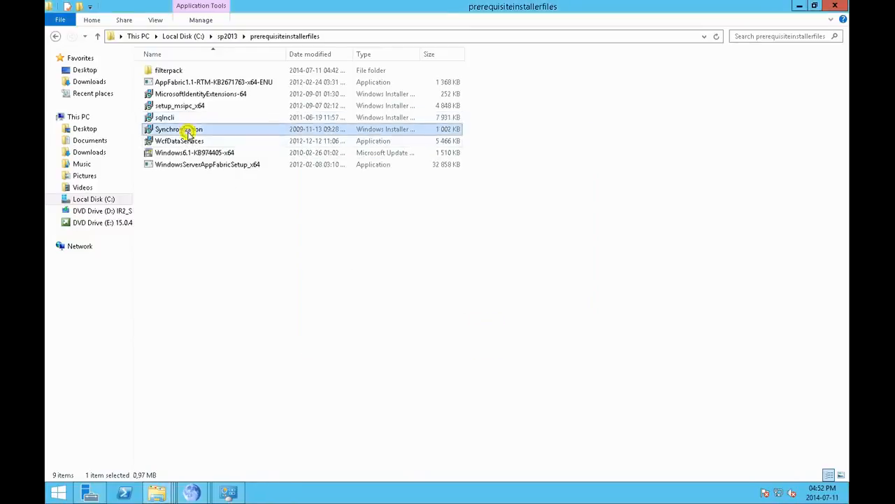
pyautogui.click(558, 342)
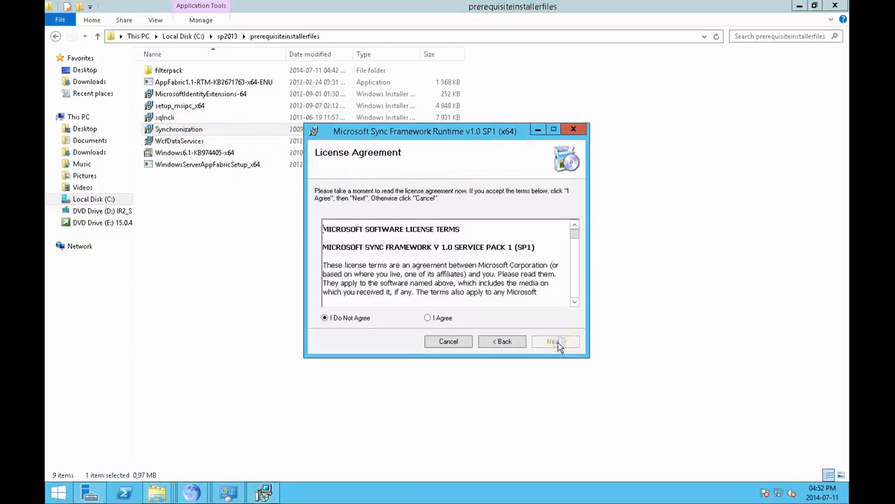
pyautogui.click(427, 318)
pyautogui.click(550, 342)
pyautogui.click(550, 342)
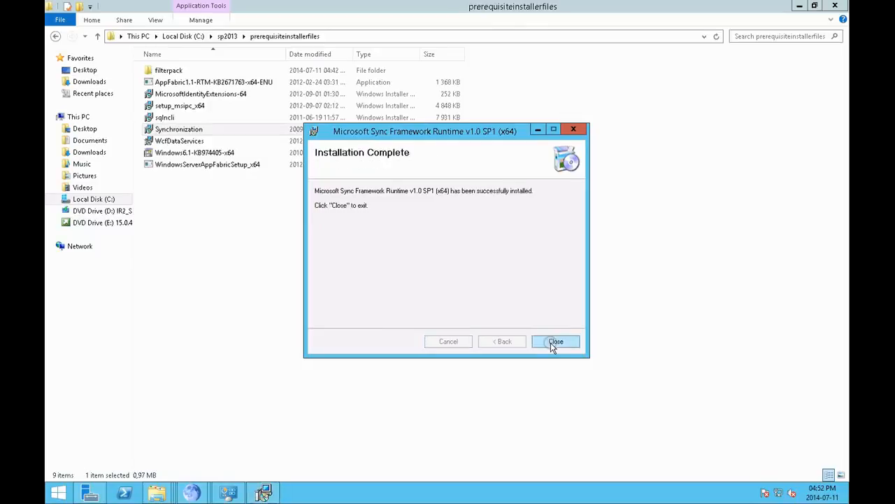
pyautogui.click(552, 343)
# Step: Install WCF Data Services 5.0 (OData v3), agreeing to its license terms, and try to install the Windows6.1-KB974405-x64 update
pyautogui.doubleClick(208, 143)
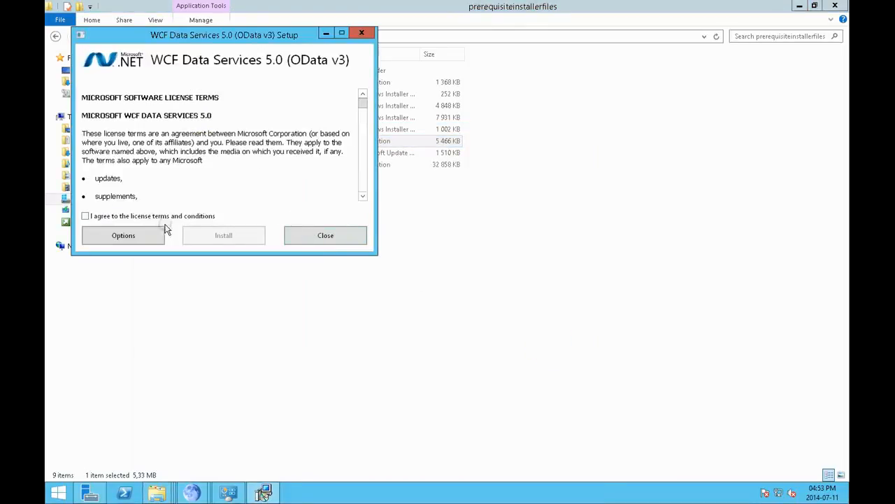
pyautogui.click(144, 215)
pyautogui.click(246, 234)
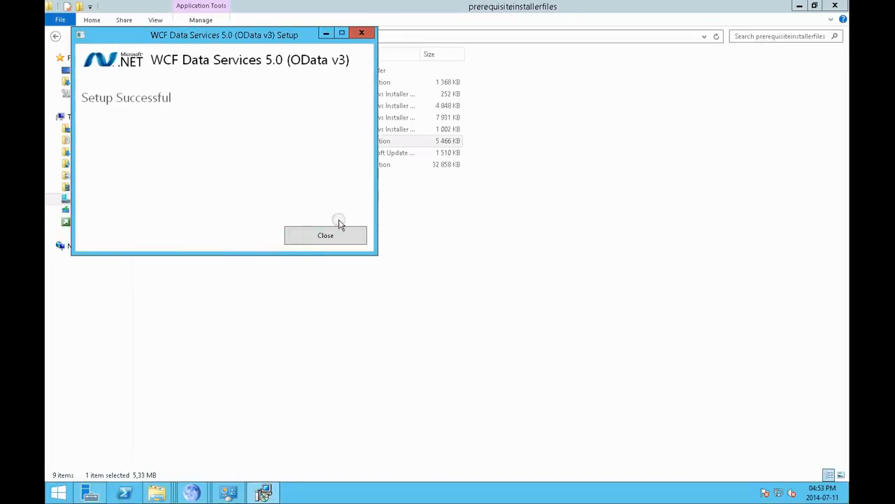
pyautogui.click(339, 226)
pyautogui.doubleClick(231, 154)
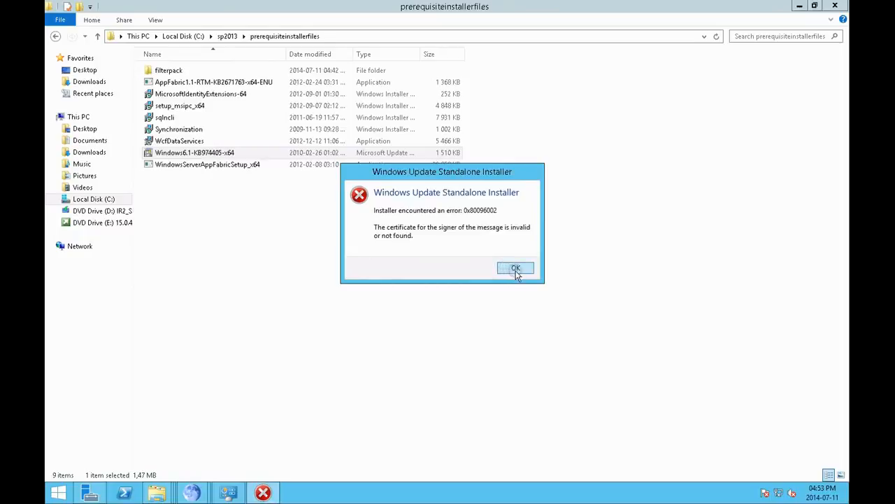
pyautogui.click(515, 268)
# Step: Start WindowsServerAppFabricSetup_x64, accept the AppFabric 1.1 license terms and decline the Customer Experience Improvement Program
pyautogui.doubleClick(218, 165)
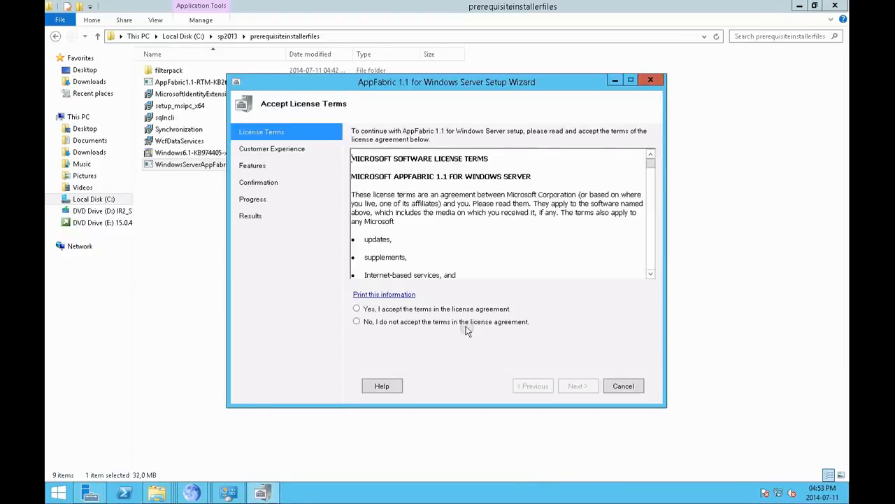
pyautogui.click(458, 309)
pyautogui.click(583, 384)
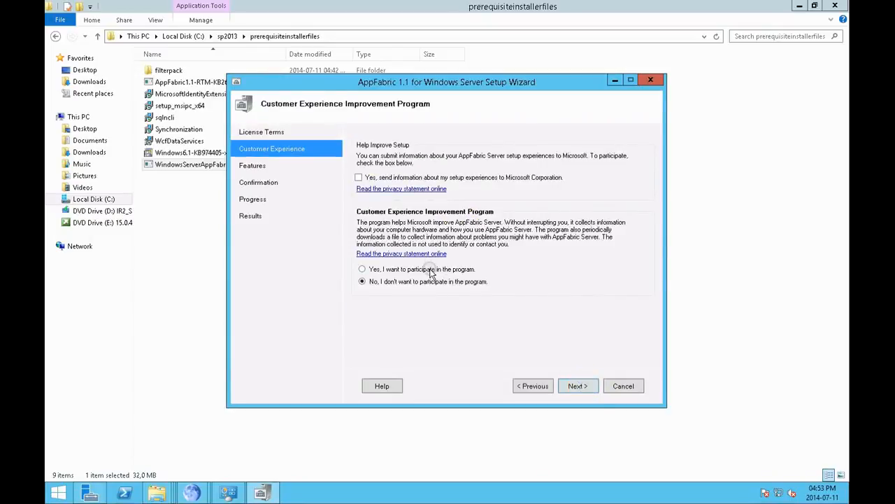
pyautogui.click(591, 390)
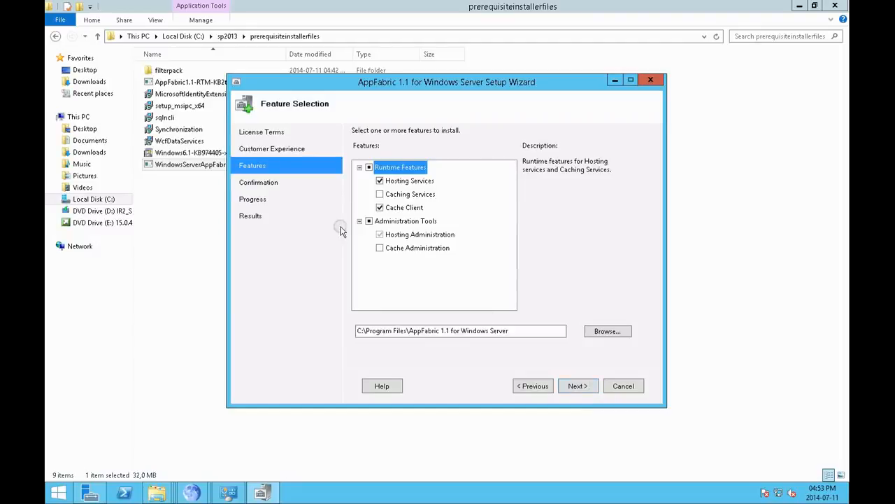
# Step: Try to install AppFabric 1.1 with Caching Services and Cache Administration added, and retry the AppFabric1.1-RTM-KB2671763-x64-ENU update
pyautogui.click(379, 248)
pyautogui.click(379, 194)
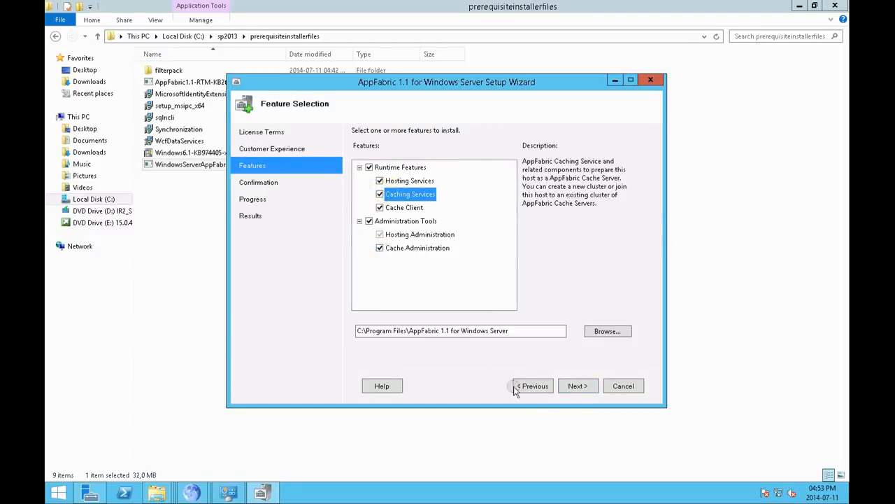
pyautogui.click(572, 389)
pyautogui.click(573, 387)
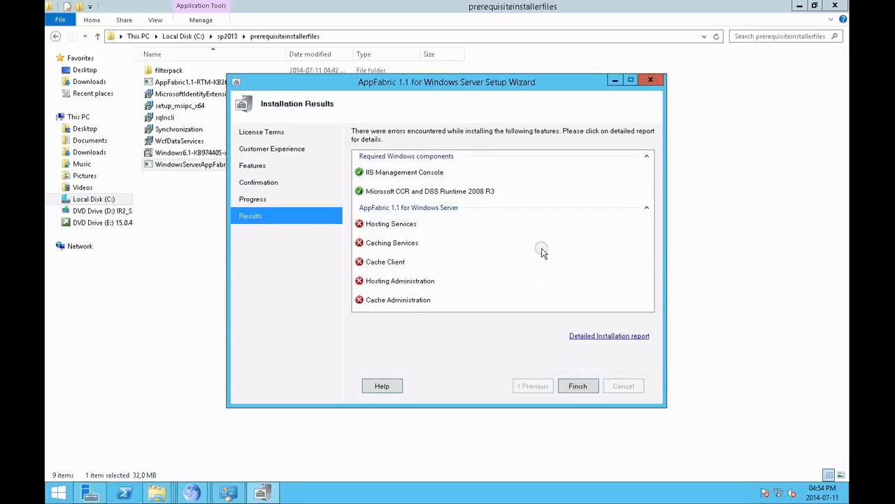
pyautogui.click(578, 386)
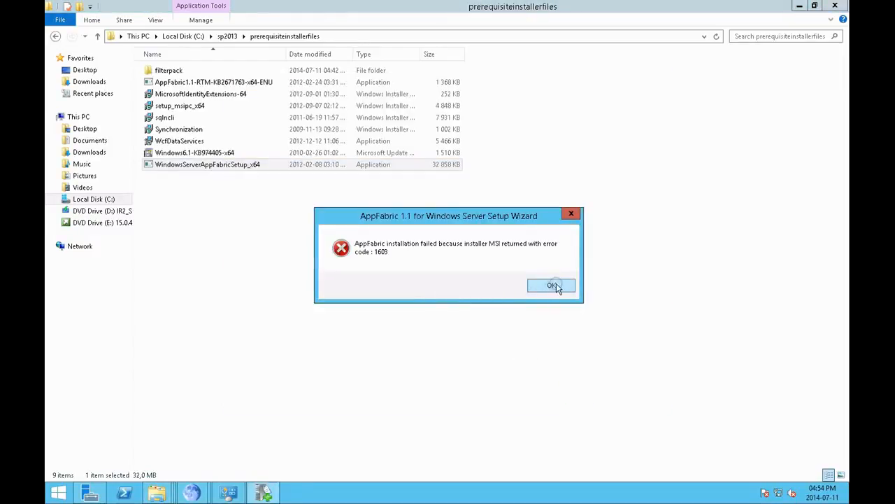
pyautogui.click(556, 285)
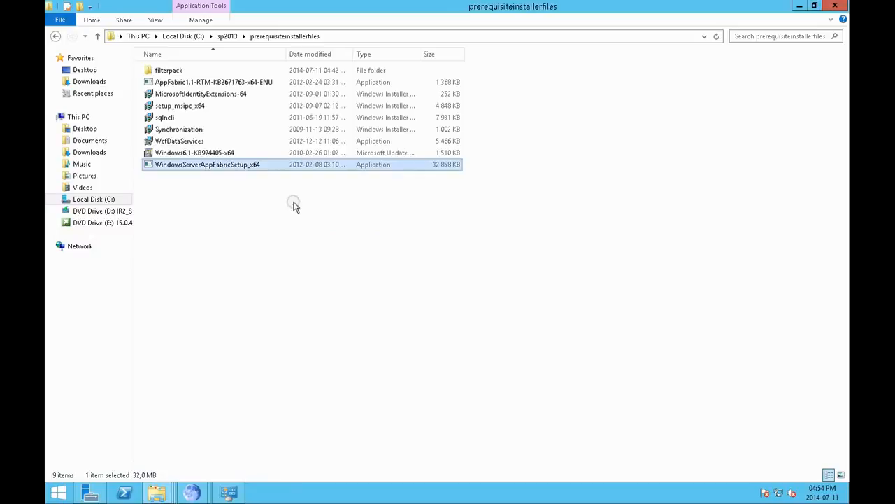
pyautogui.click(238, 83)
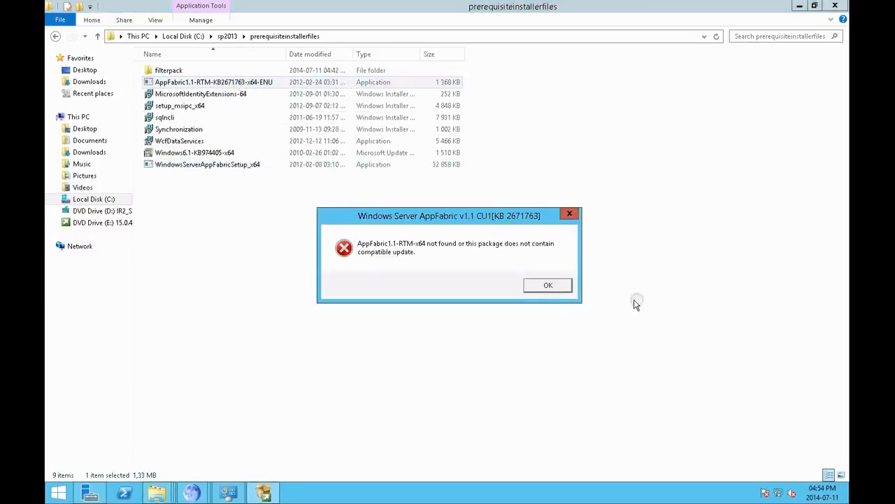
pyautogui.click(536, 285)
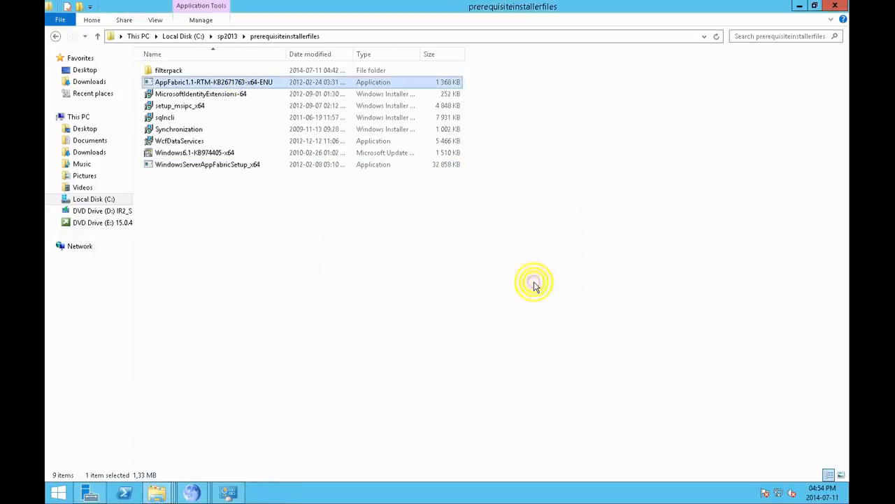
# Step: Try to run the SharePoint Server 2013 setup application from DVD Drive (E:), and close the setup
pyautogui.click(98, 222)
pyautogui.click(162, 446)
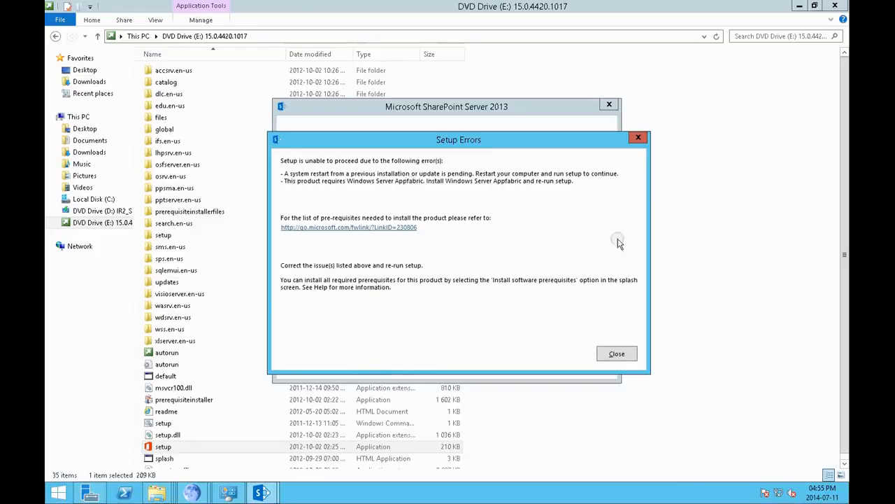
pyautogui.click(614, 354)
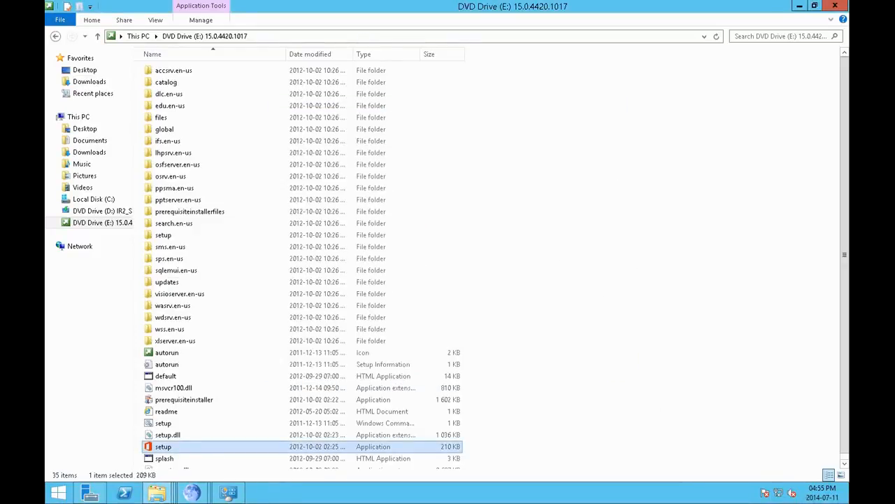
# Step: Restart the server, choosing a shutdown reason and continuing
pyautogui.moveTo(894, 503)
pyautogui.click(826, 300)
pyautogui.click(752, 423)
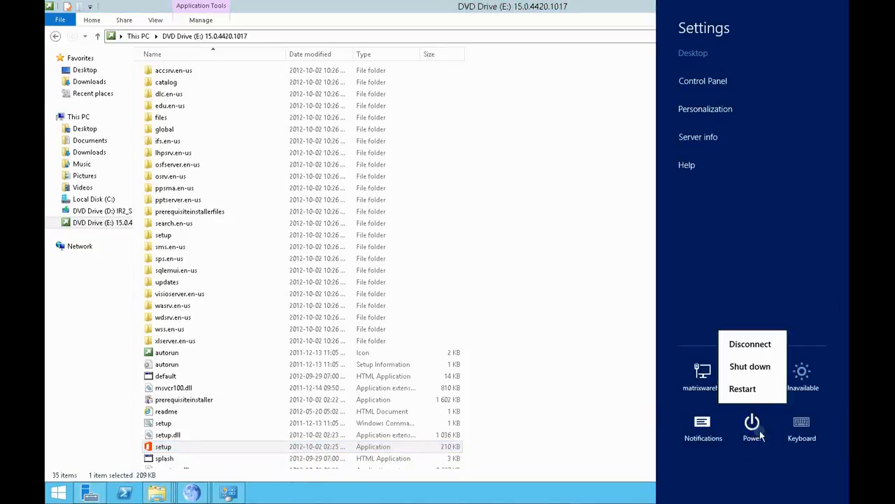
pyautogui.click(757, 390)
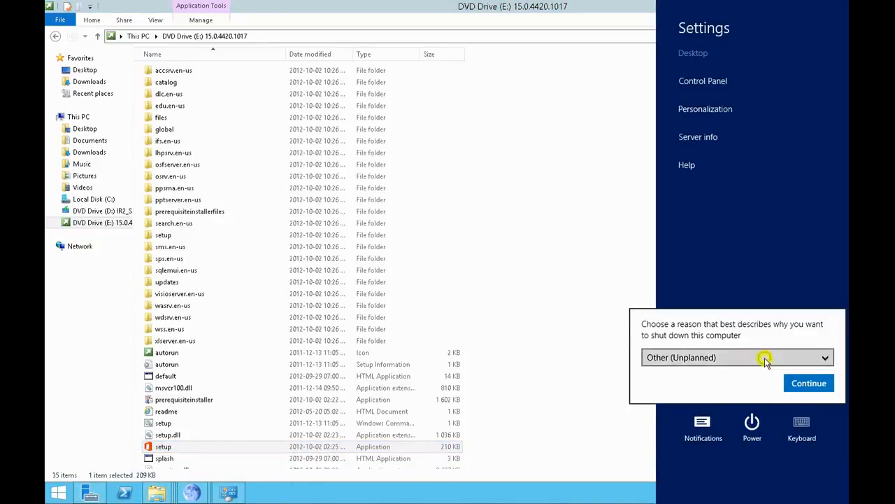
pyautogui.click(766, 358)
pyautogui.click(740, 382)
pyautogui.click(798, 382)
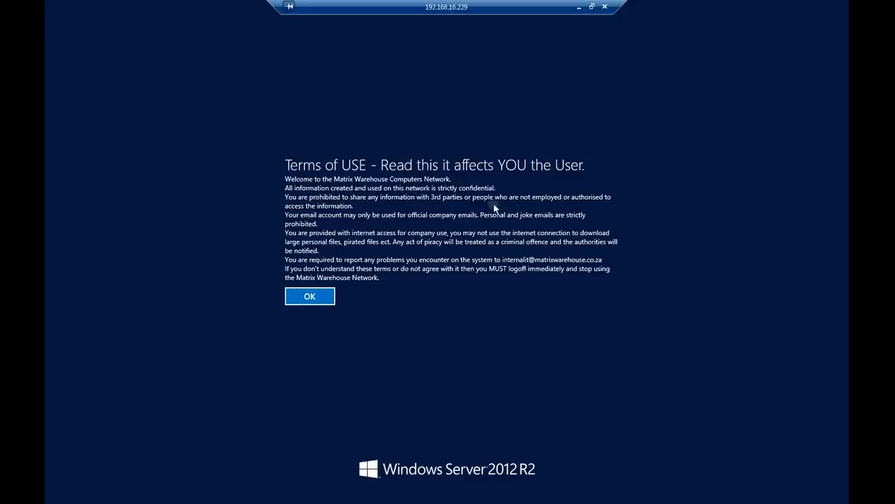
pyautogui.click(326, 297)
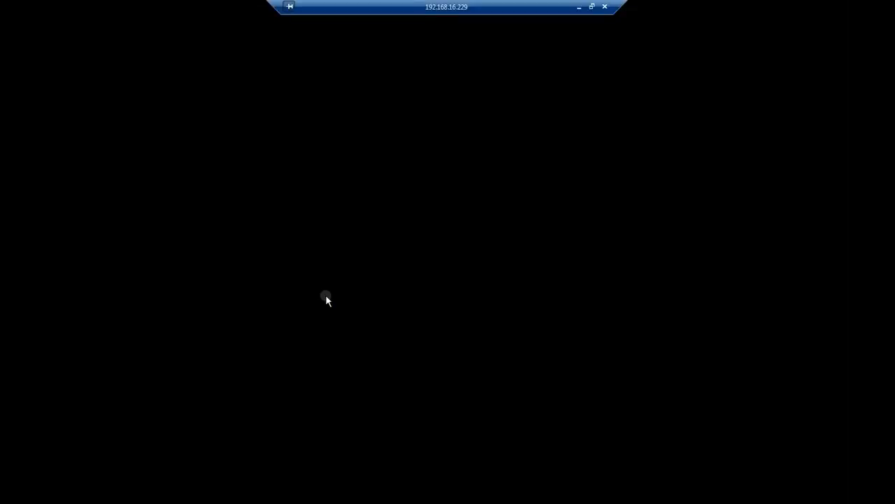
pyautogui.click(395, 273)
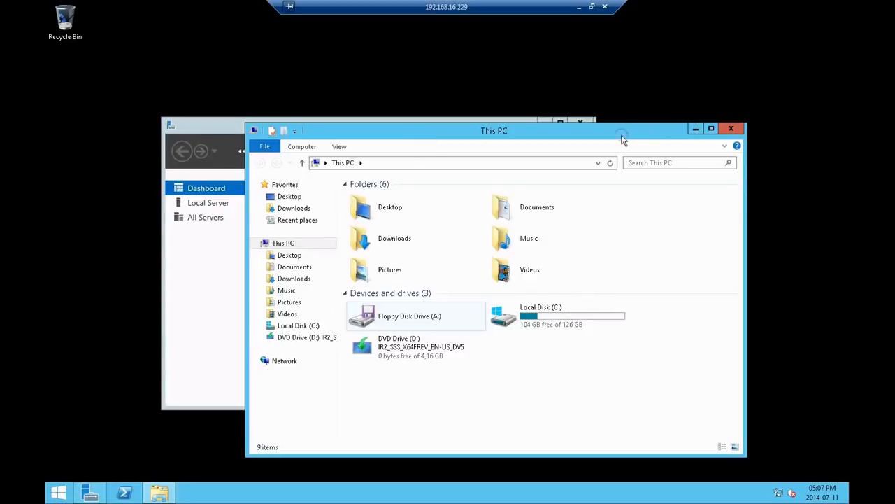
# Step: Minimize Server Manager and maximize the This PC window
pyautogui.click(578, 121)
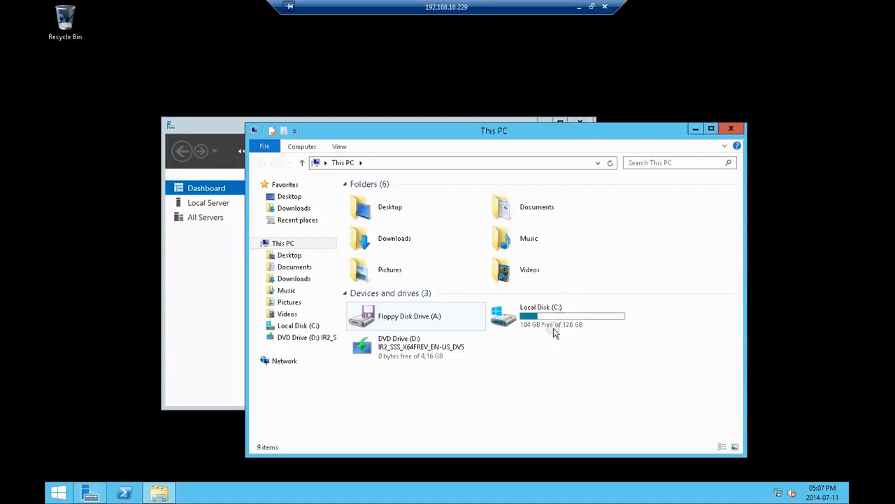
pyautogui.click(204, 316)
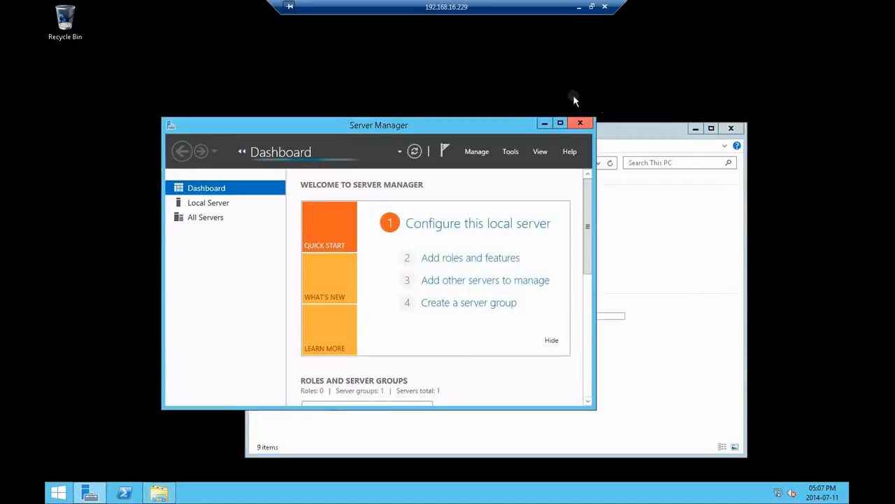
pyautogui.click(545, 124)
pyautogui.doubleClick(552, 129)
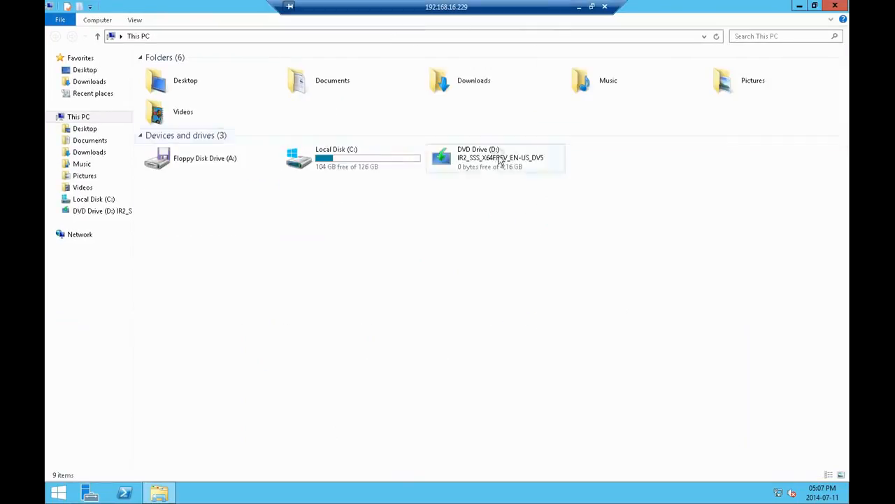
# Step: Open the C:\sharepointp folder and run WindowsServerAppFabricSetup_x64 as administrator
pyautogui.doubleClick(368, 158)
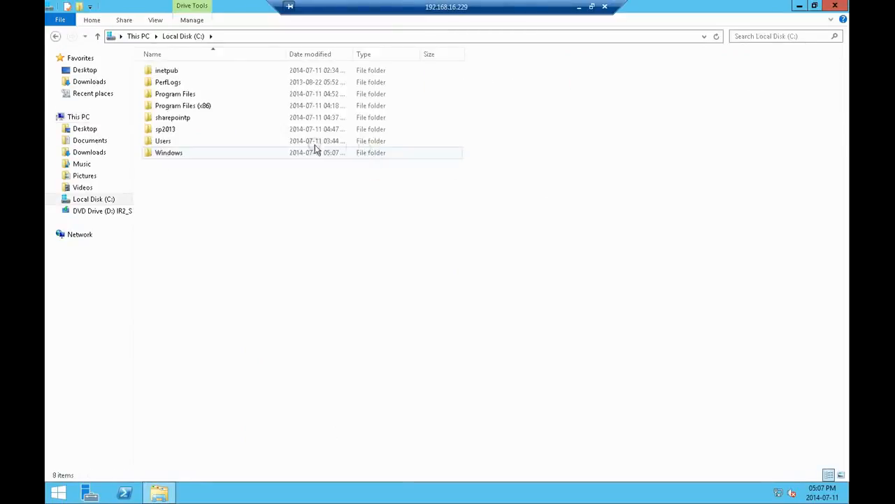
pyautogui.doubleClick(198, 118)
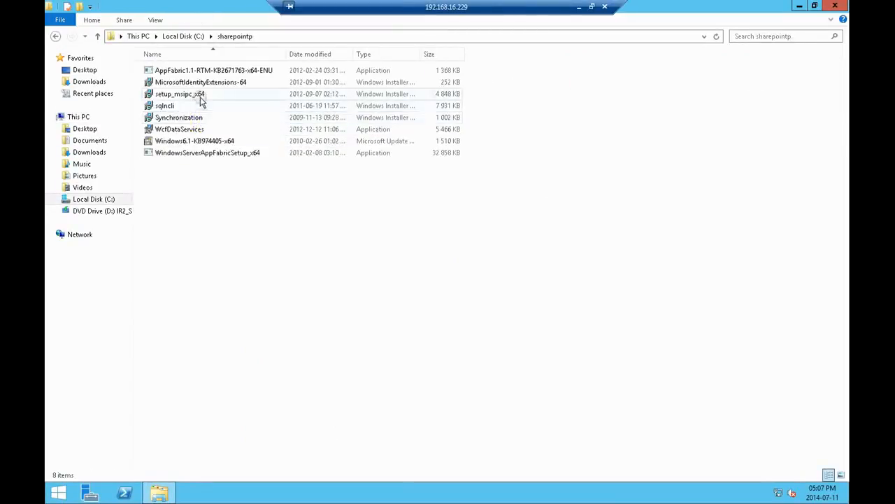
pyautogui.rightClick(201, 153)
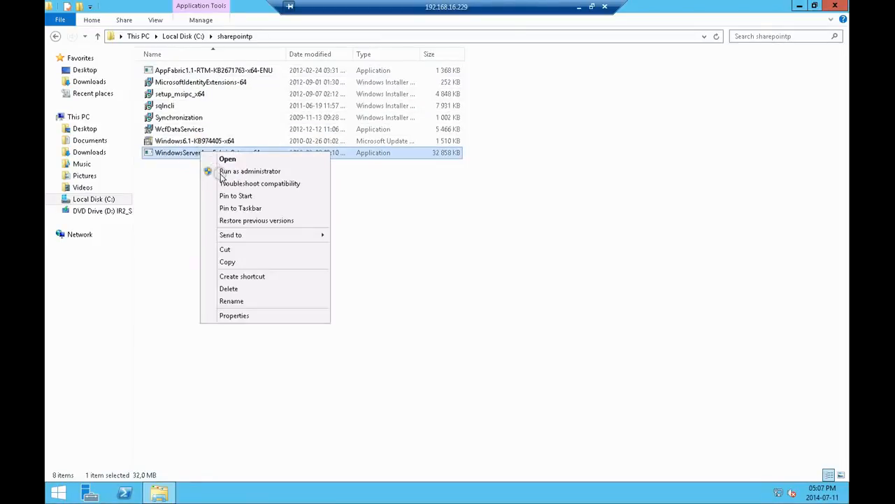
pyautogui.click(238, 171)
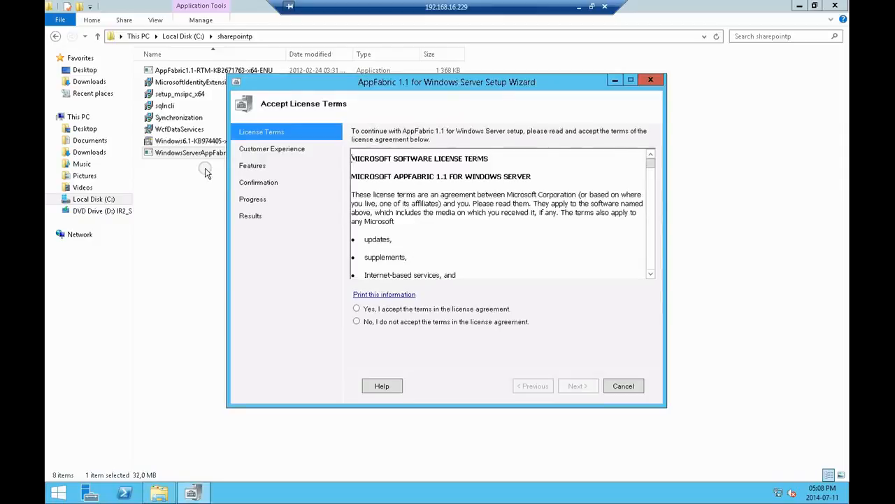
# Step: Accept the AppFabric 1.1 license terms and try to install it with the default customer experience, feature and folder settings
pyautogui.click(455, 309)
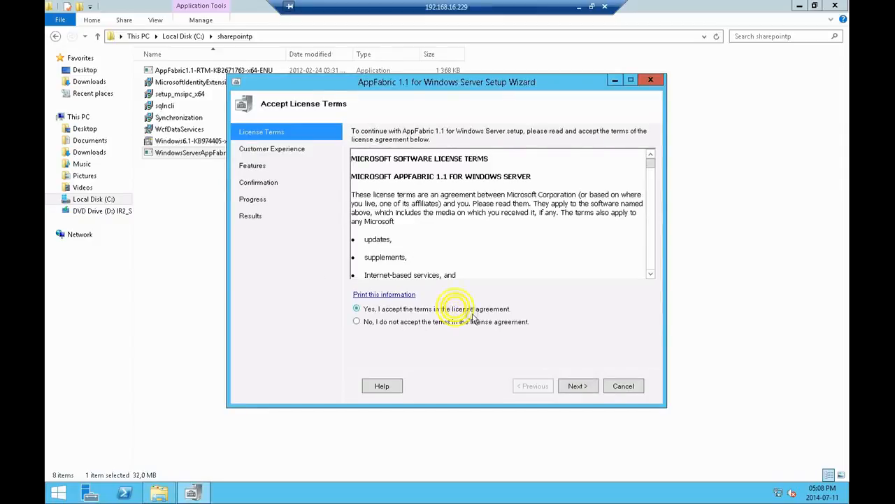
pyautogui.click(580, 388)
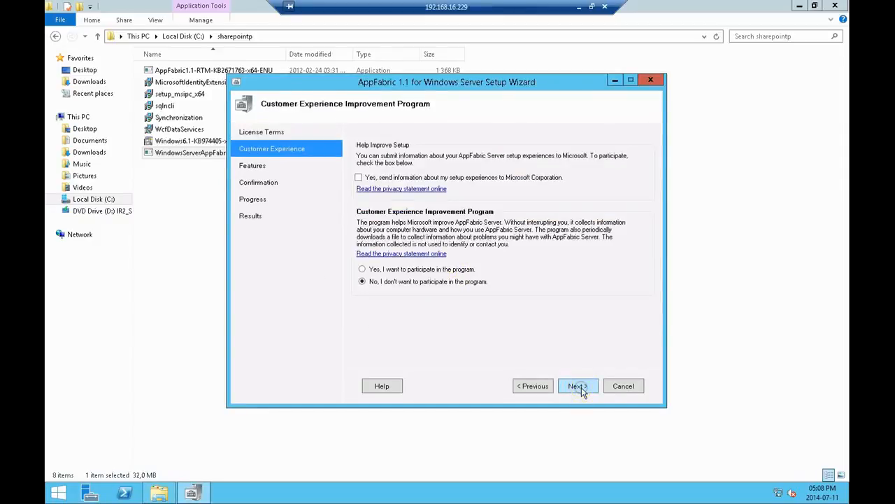
pyautogui.click(580, 387)
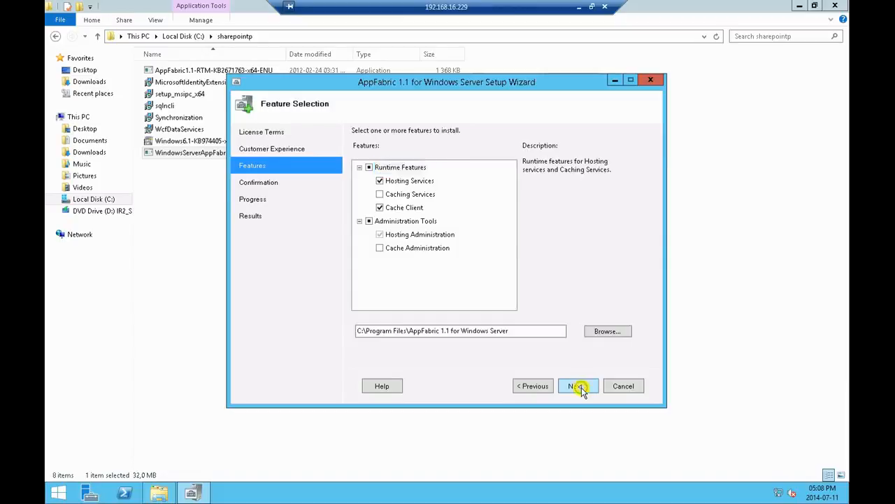
pyautogui.click(580, 386)
pyautogui.click(580, 386)
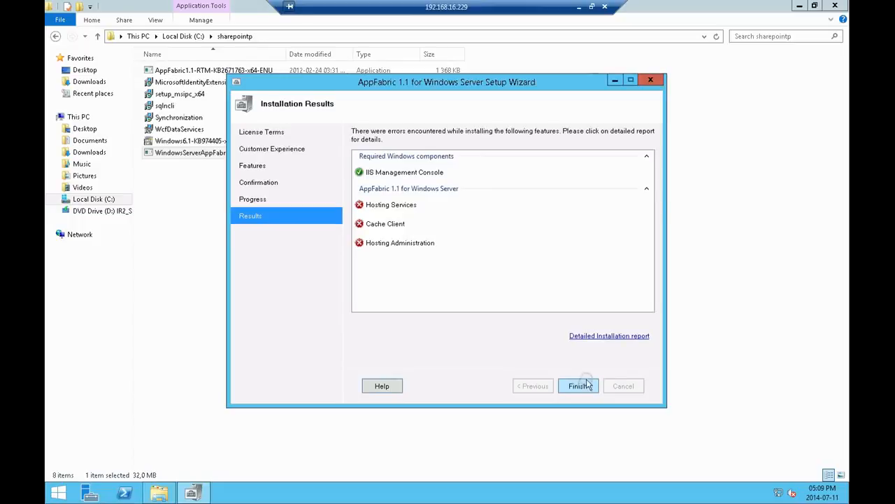
# Step: Open the detailed installation report and copy the error text "MSI returned with error code : 1603" from the log
pyautogui.click(618, 337)
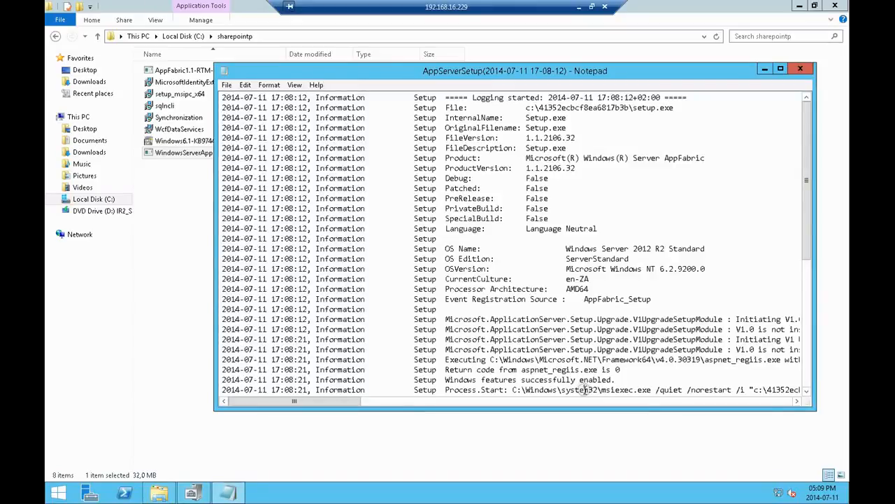
pyautogui.scroll(-8, 585, 390)
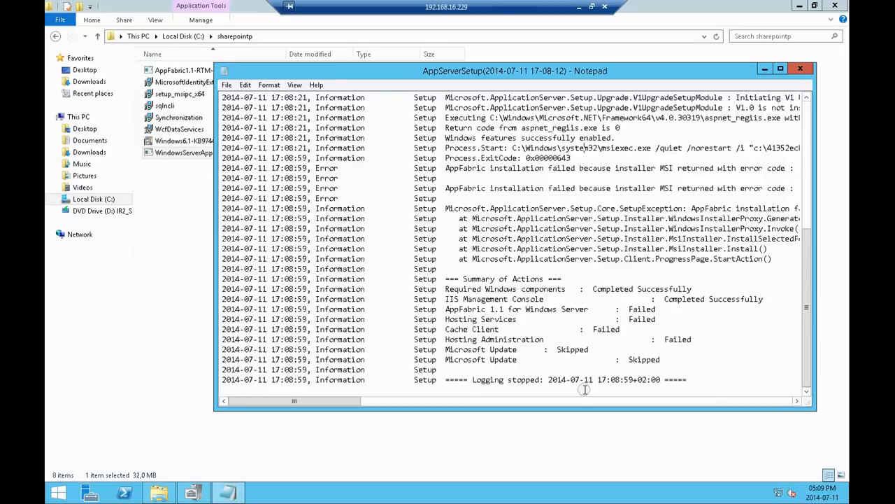
pyautogui.moveTo(335, 405); pyautogui.dragTo(372, 392)
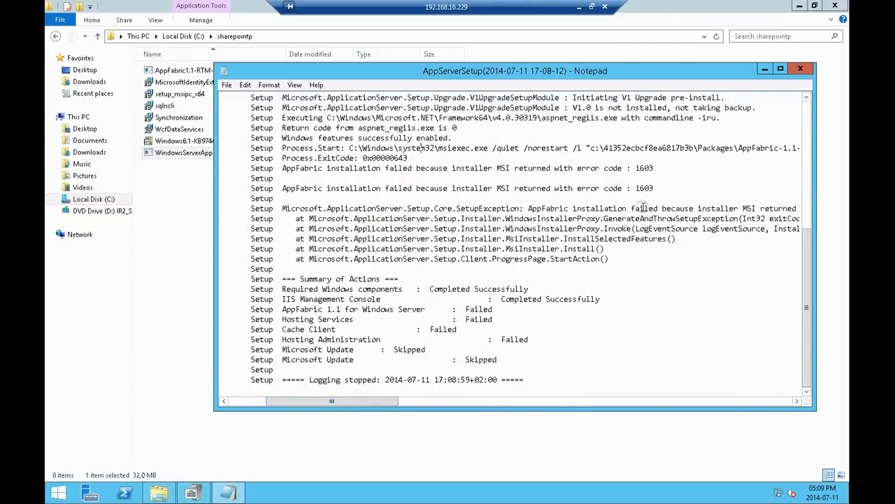
pyautogui.click(643, 187)
pyautogui.moveTo(643, 186); pyautogui.dragTo(498, 188)
pyautogui.hotkey('ctrl', 'c')
pyautogui.click(658, 187)
pyautogui.rightClick(501, 190)
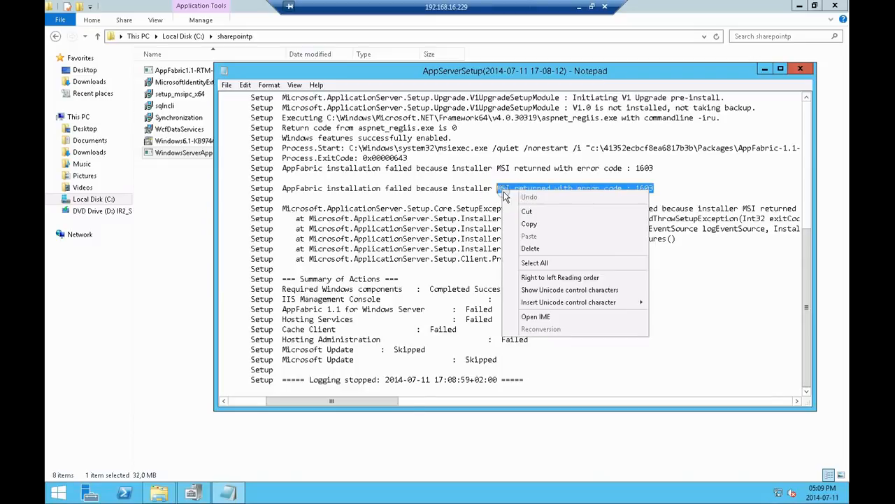
pyautogui.click(529, 224)
# Step: Launch Matrix Warehouse Web Browser from its folder in Downloads and search Google for "msi returned with error code 1603 appfabric"
pyautogui.click(88, 81)
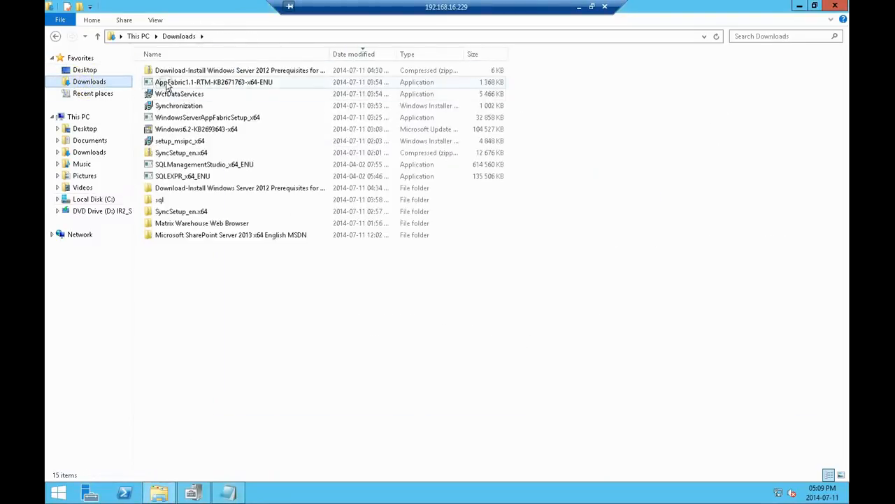
pyautogui.click(179, 224)
pyautogui.doubleClick(179, 224)
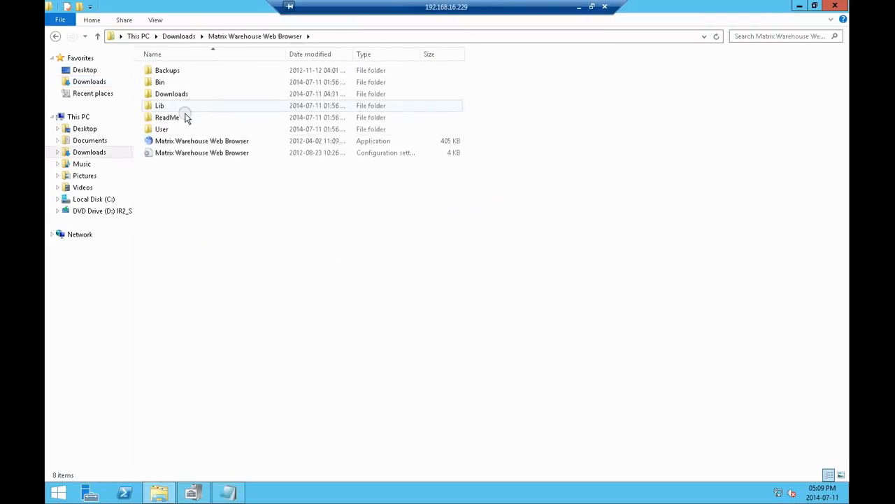
pyautogui.click(180, 140)
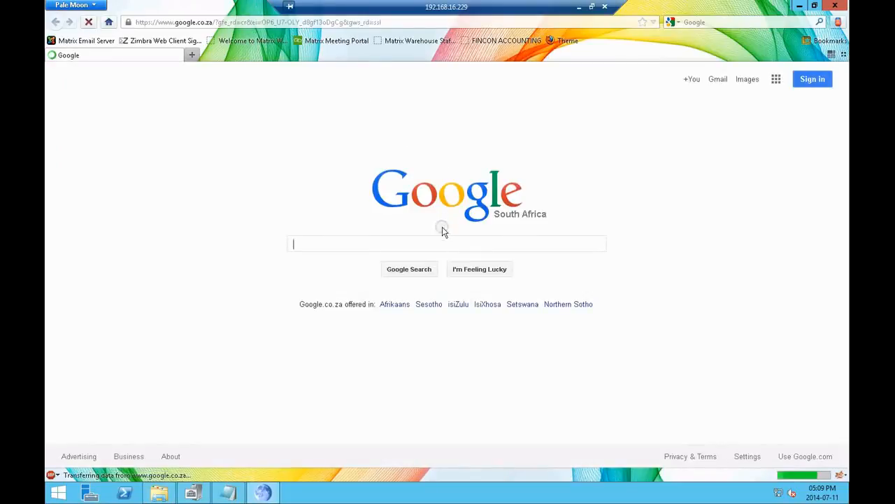
pyautogui.hotkey('ctrl', 'v')
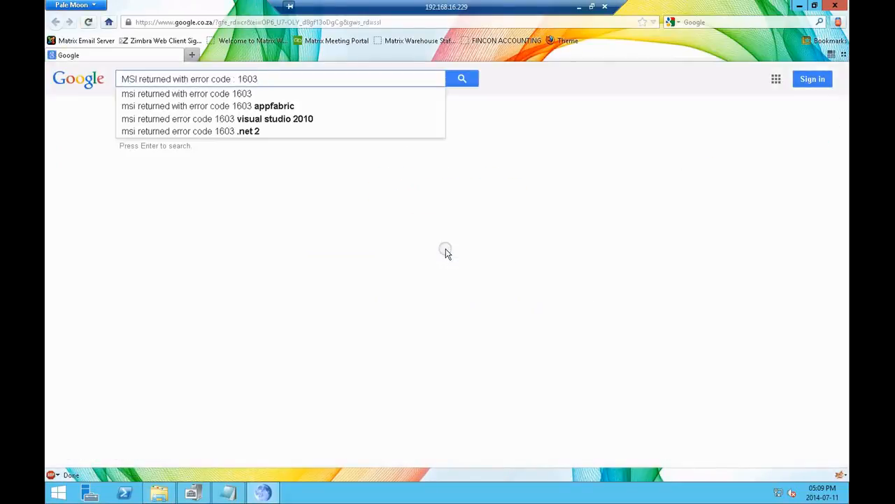
pyautogui.click(322, 106)
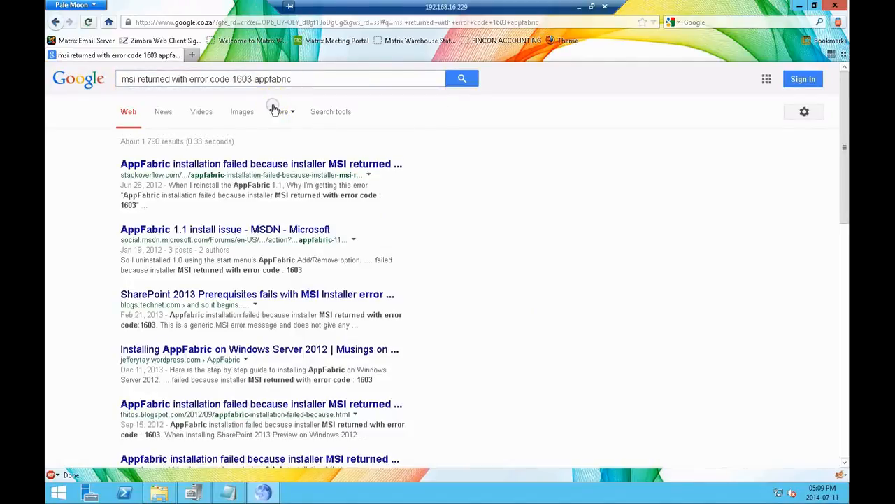
# Step: Open the Stack Overflow result about the failed AppFabric installation and read the top answer's instructions for the PSModulePath variable
pyautogui.click(267, 165)
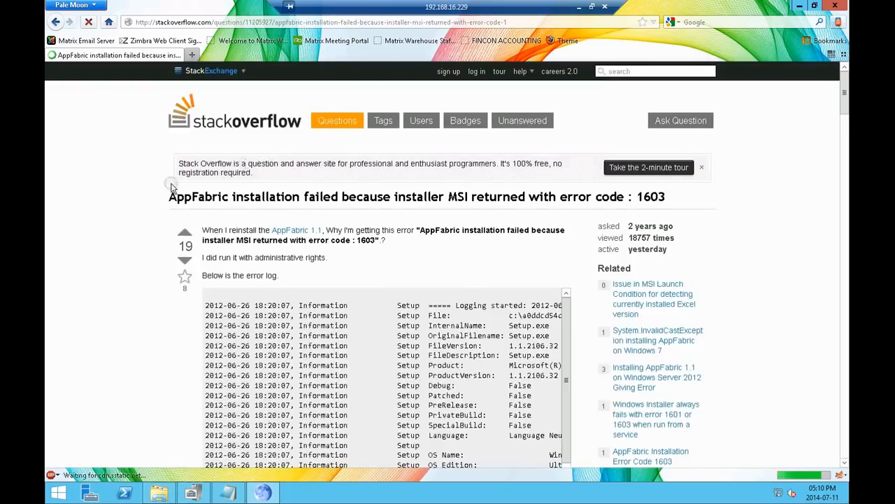
pyautogui.scroll(-5, 135, 210)
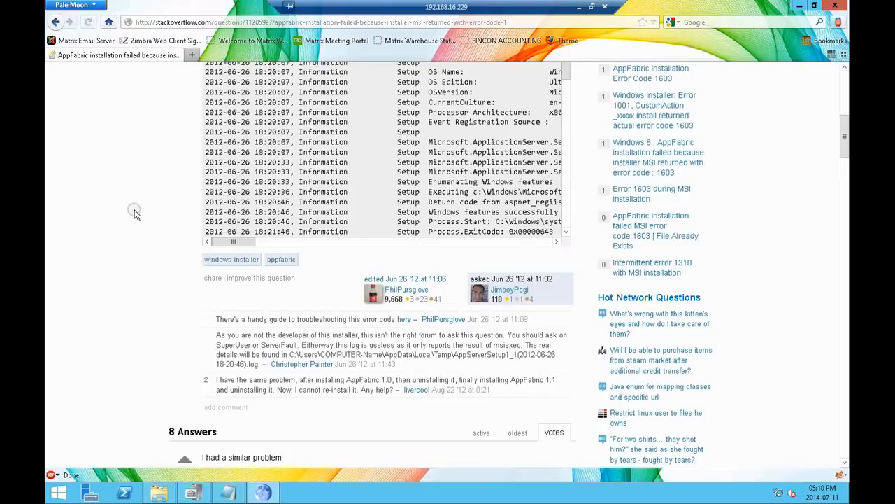
pyautogui.scroll(-3, 134, 213)
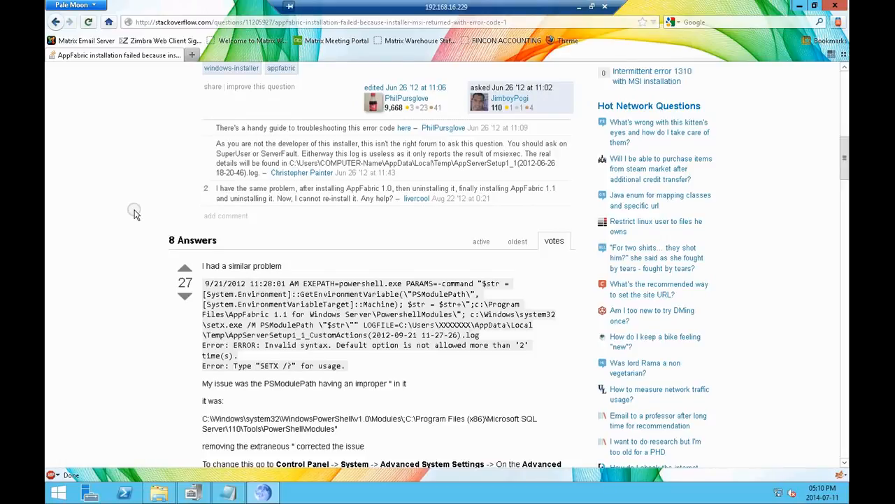
pyautogui.scroll(-5, 135, 214)
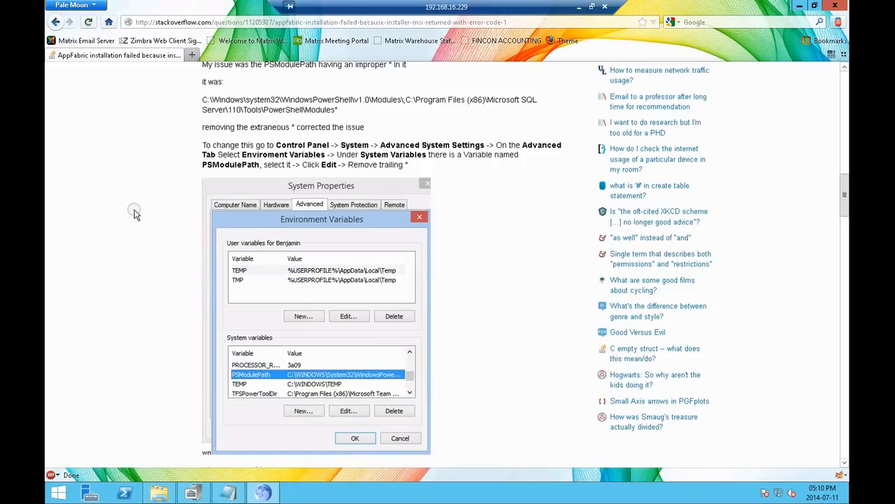
pyautogui.scroll(1, 135, 215)
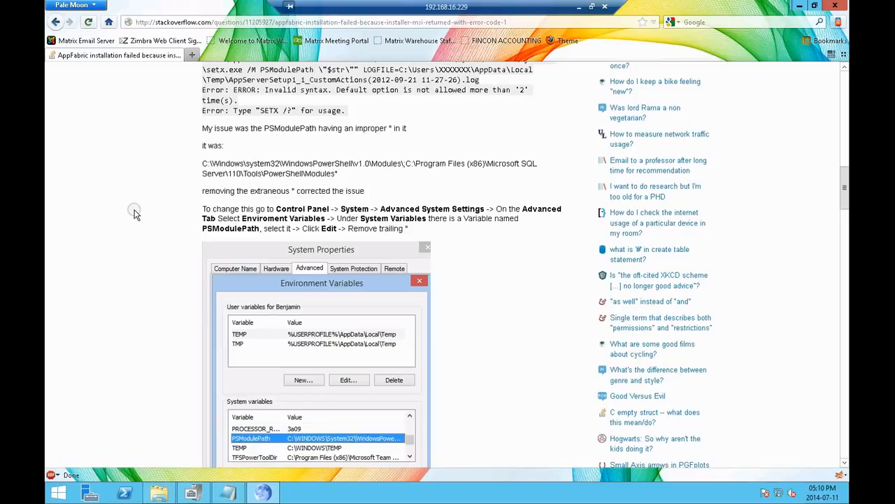
pyautogui.scroll(-1, 135, 214)
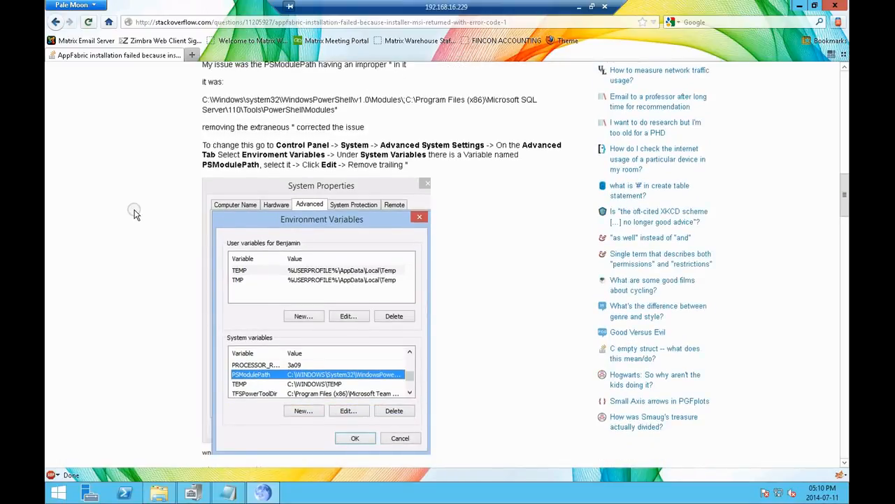
# Step: Open this computer's System window beside the article and bring up its advanced system settings, clear of the instructions
pyautogui.click(160, 491)
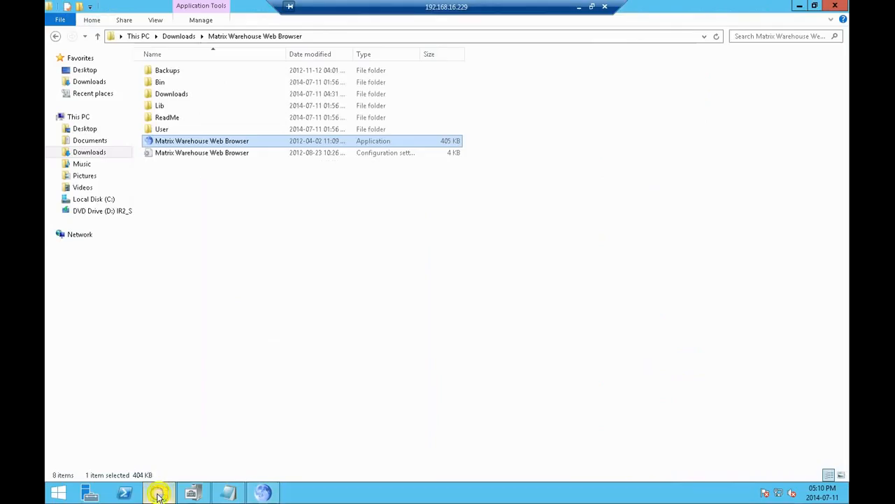
pyautogui.rightClick(77, 117)
pyautogui.click(109, 250)
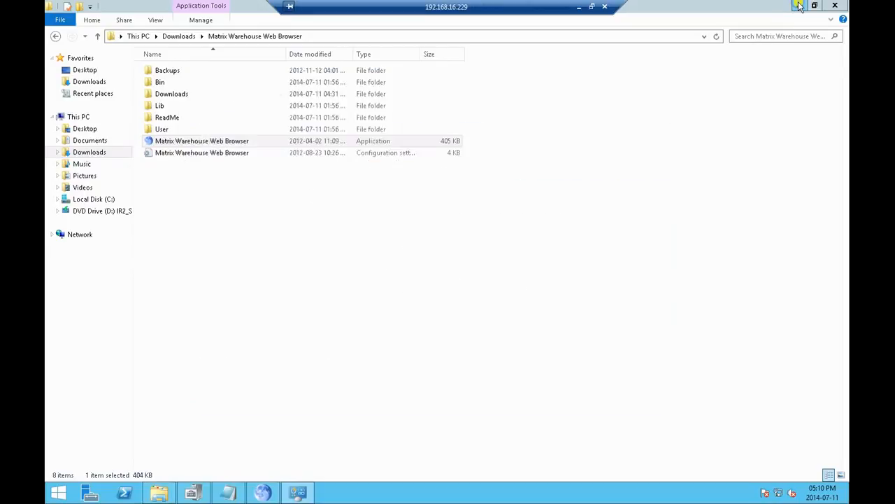
pyautogui.press('super+Right')
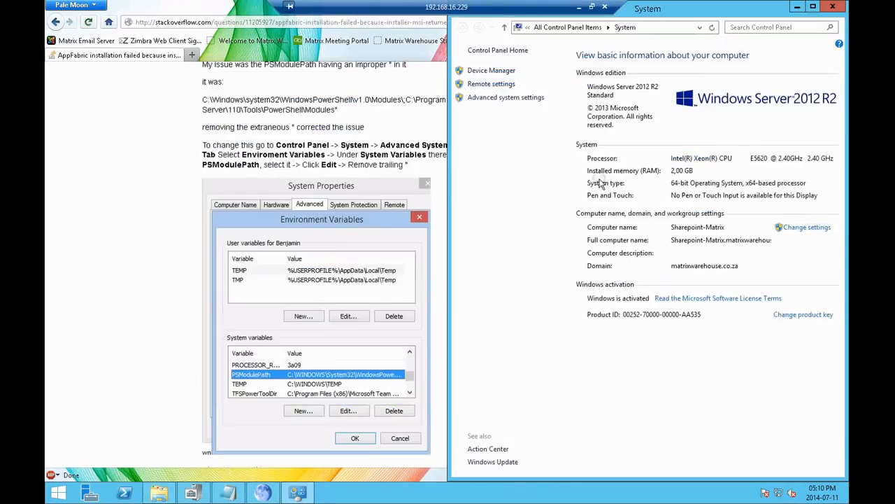
pyautogui.click(502, 98)
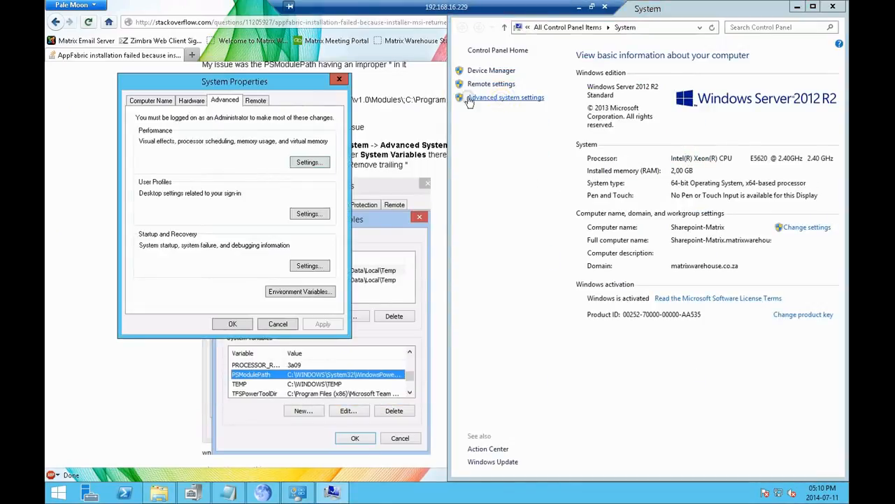
pyautogui.moveTo(254, 82); pyautogui.dragTo(342, 98)
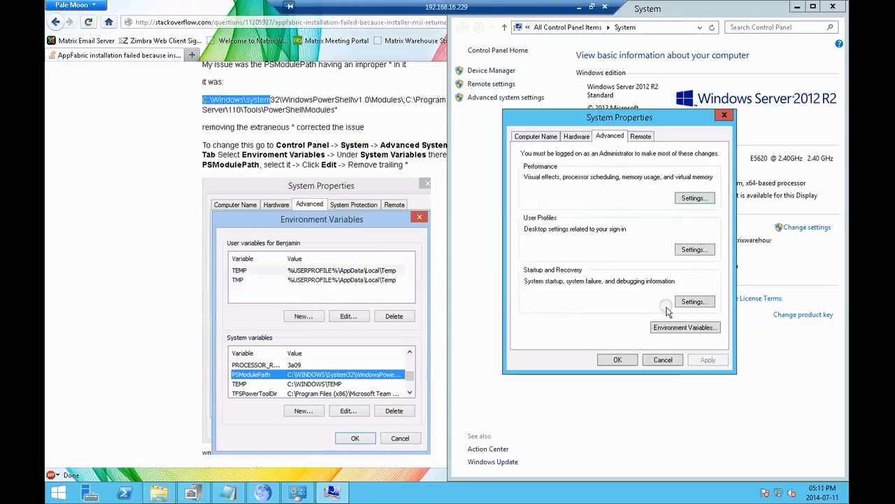
# Step: Remove the trailing quotation mark from the PSModulePath system environment variable and save the change, closing System Properties
pyautogui.click(673, 326)
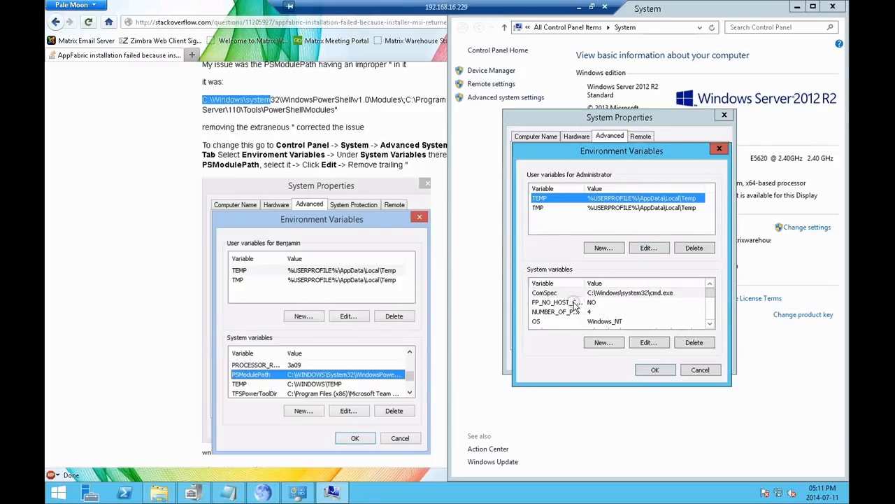
pyautogui.click(711, 326)
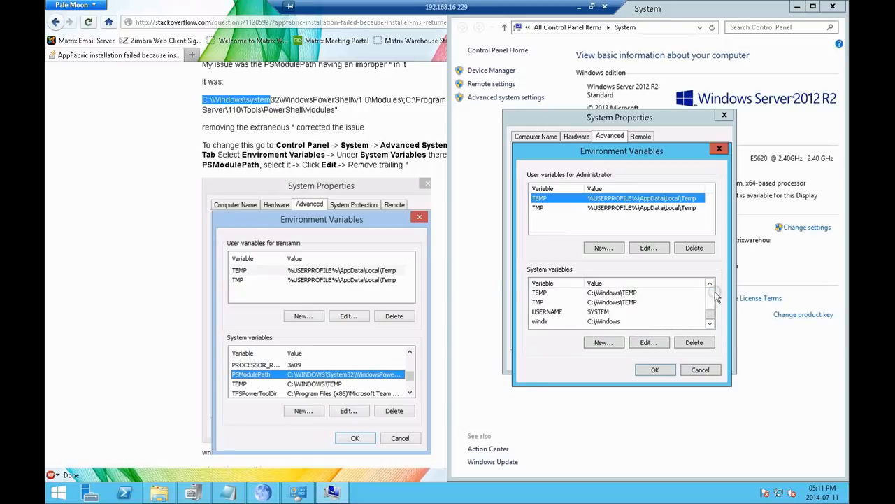
pyautogui.click(710, 313)
pyautogui.moveTo(714, 312)
pyautogui.mouseDown()
pyautogui.moveTo(713, 294)
pyautogui.moveTo(711, 314)
pyautogui.mouseUp()
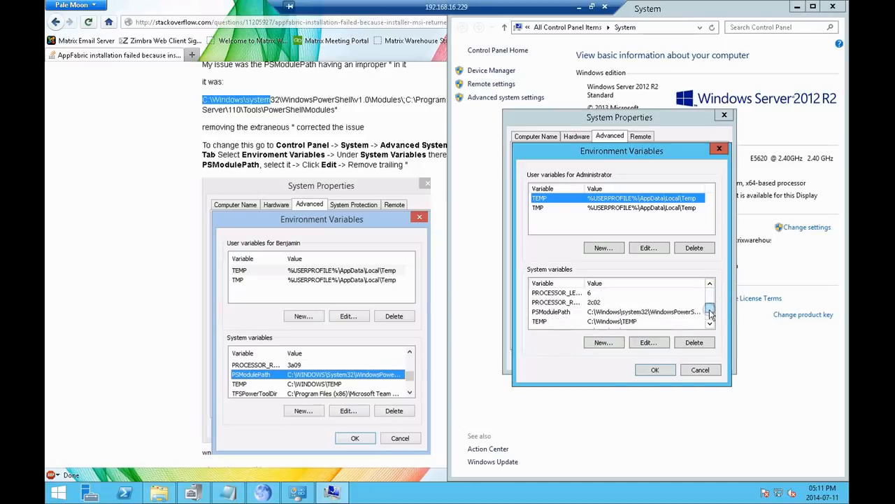
pyautogui.doubleClick(676, 314)
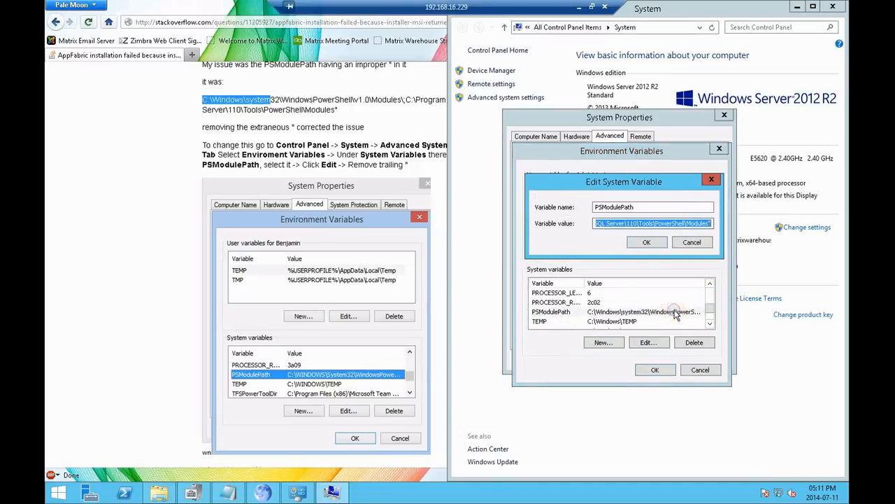
pyautogui.click(710, 223)
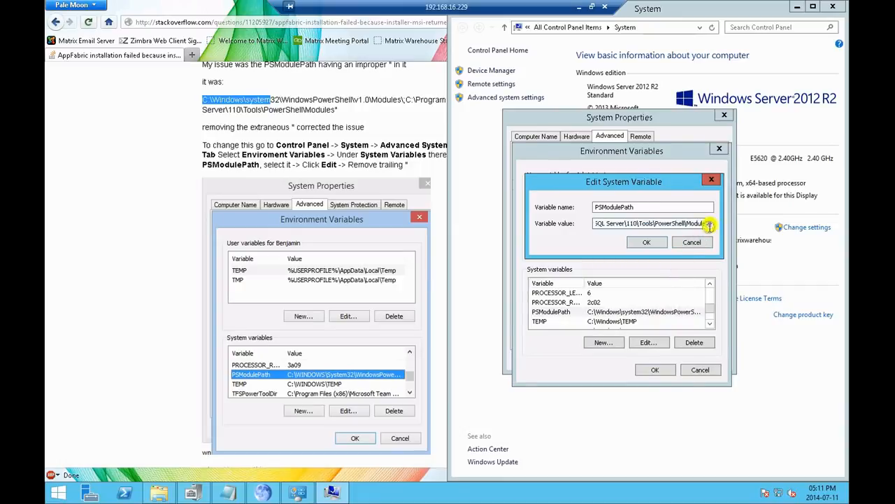
pyautogui.press('BackSpace')
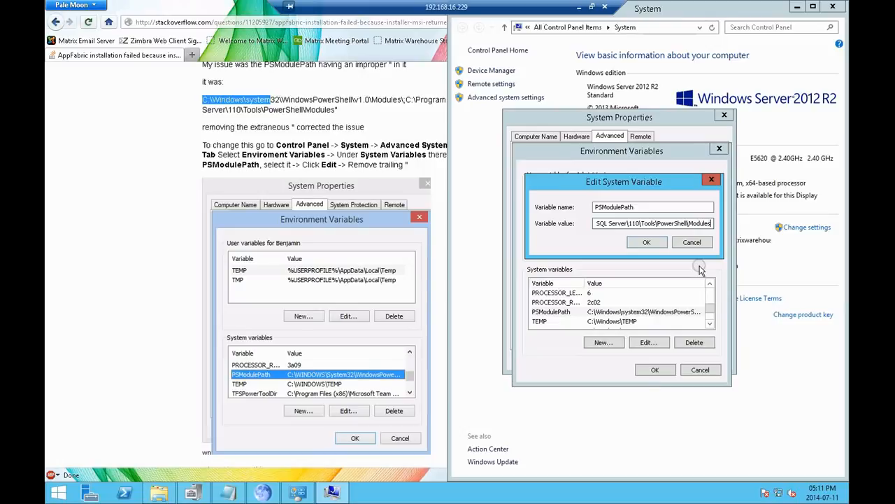
pyautogui.press('Home')
pyautogui.click(655, 243)
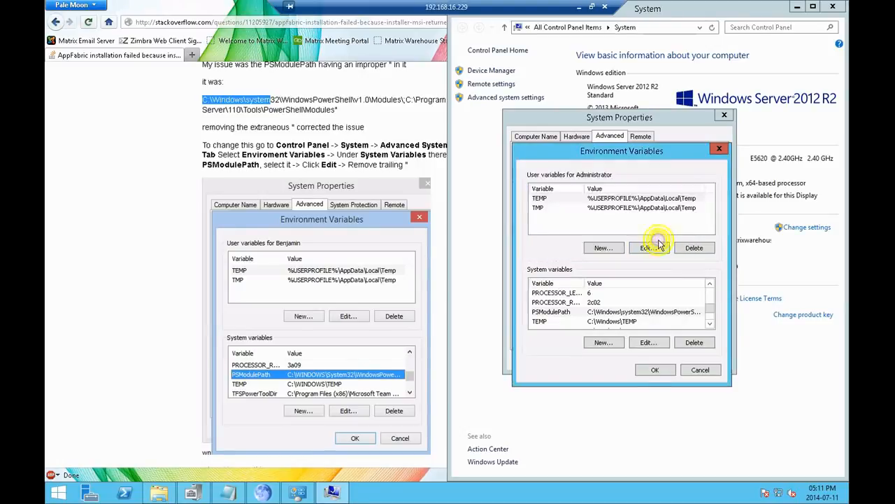
pyautogui.click(651, 370)
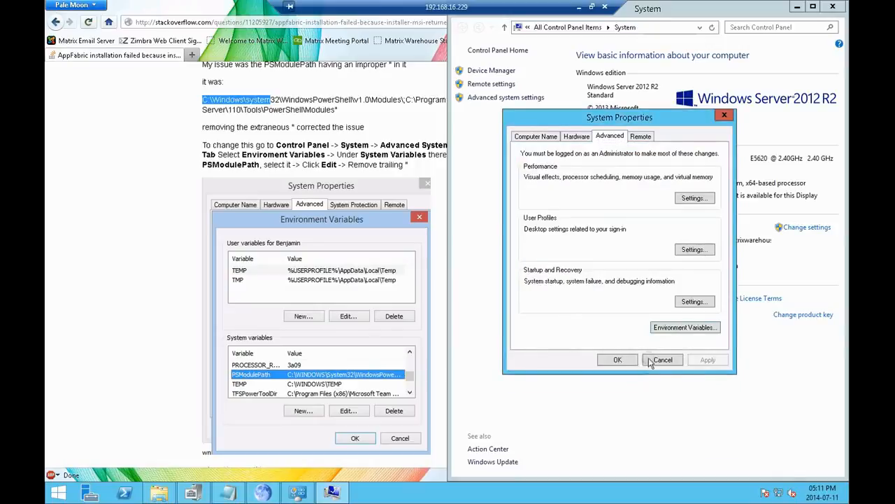
pyautogui.click(630, 367)
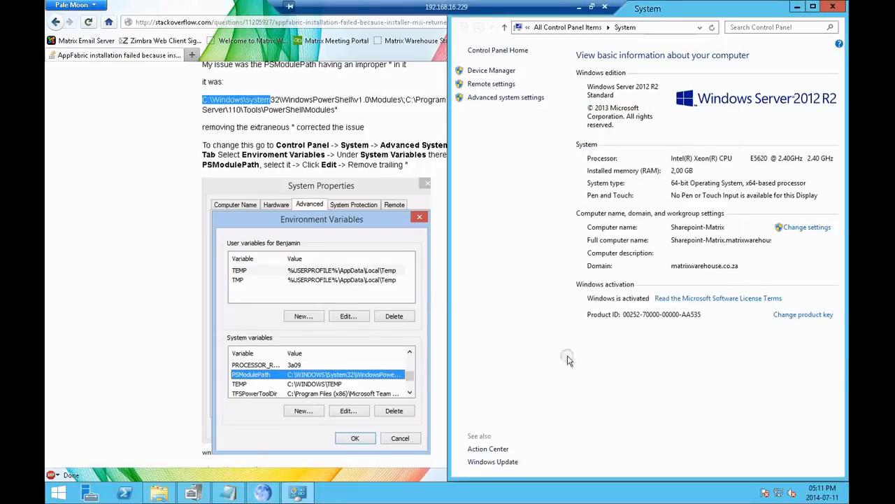
# Step: Open the C:\sharepointp folder and dismiss the earlier AppFabric 1.1 setup wizard along with its installer error message
pyautogui.click(161, 495)
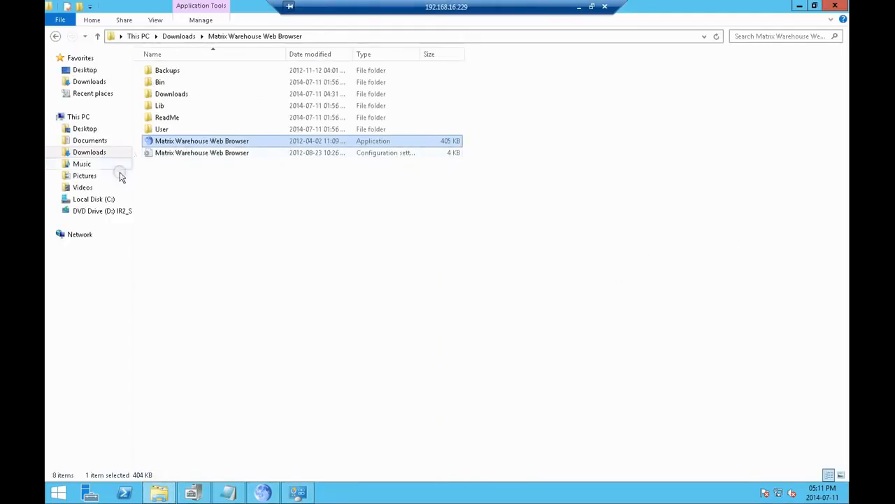
pyautogui.click(92, 200)
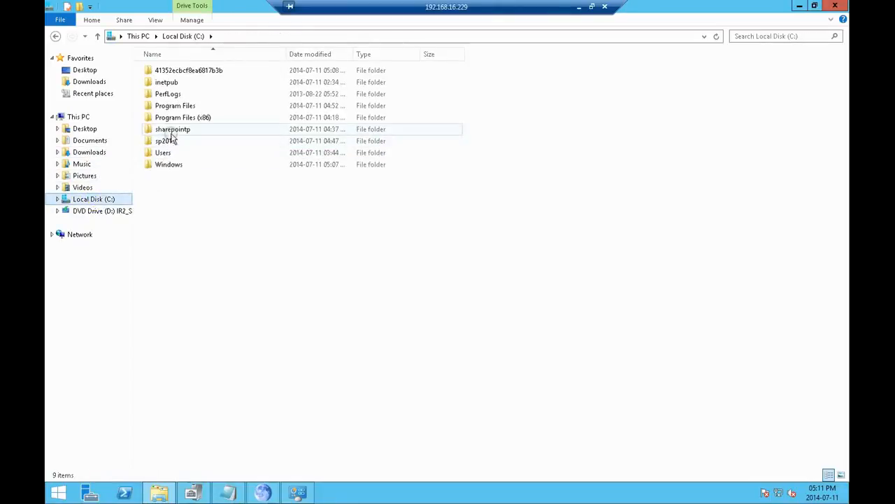
pyautogui.doubleClick(174, 131)
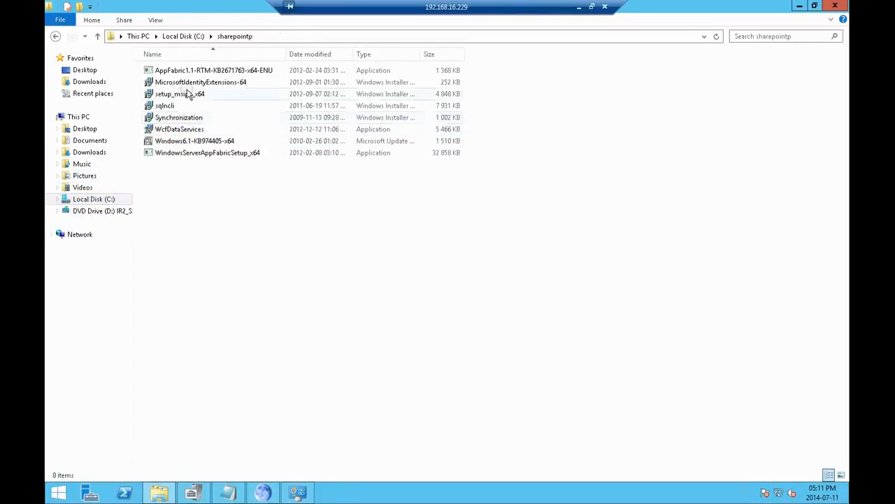
pyautogui.click(201, 155)
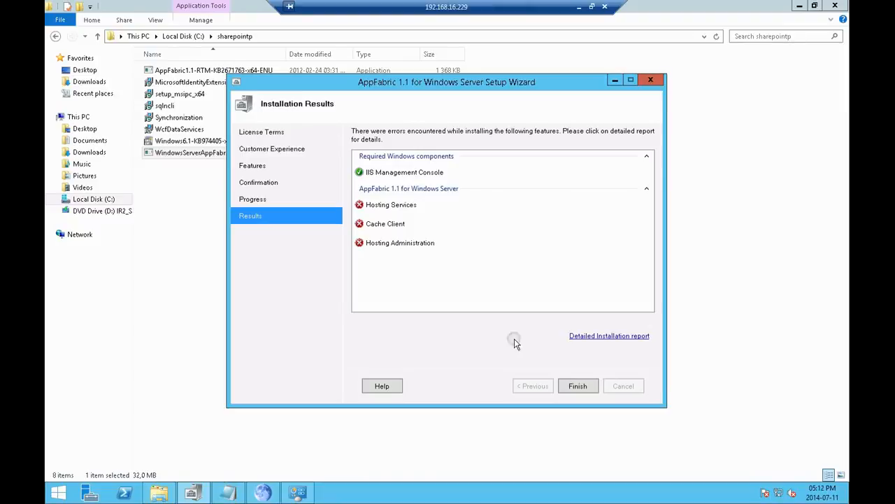
pyautogui.click(571, 386)
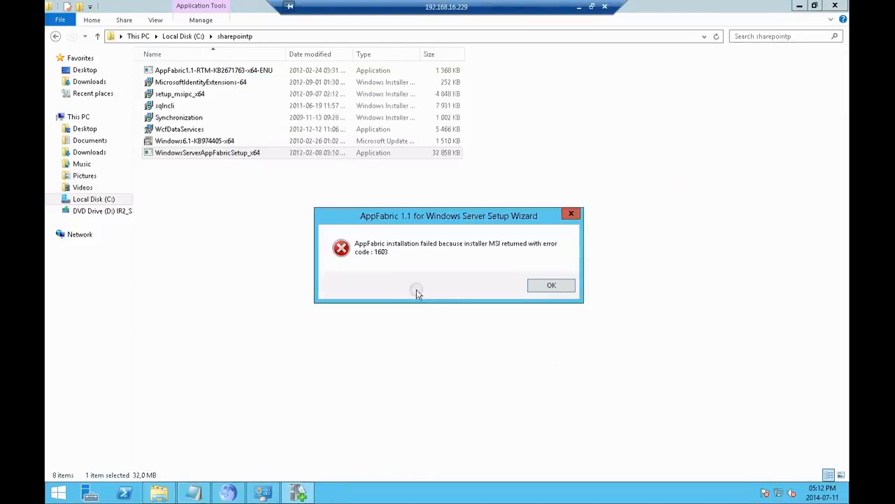
pyautogui.click(541, 284)
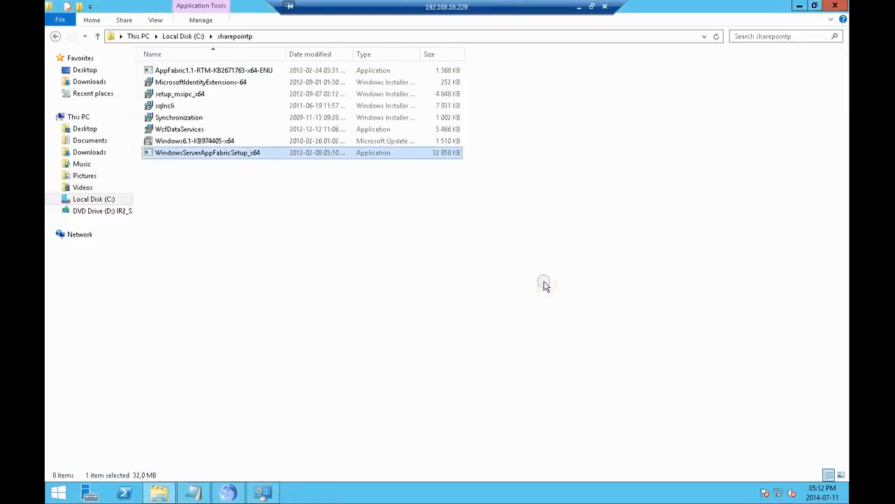
# Step: Install AppFabric 1.1 from WindowsServerAppFabricSetup_x64, accepting the license and default features, and finish without launching the configuration tool
pyautogui.doubleClick(249, 153)
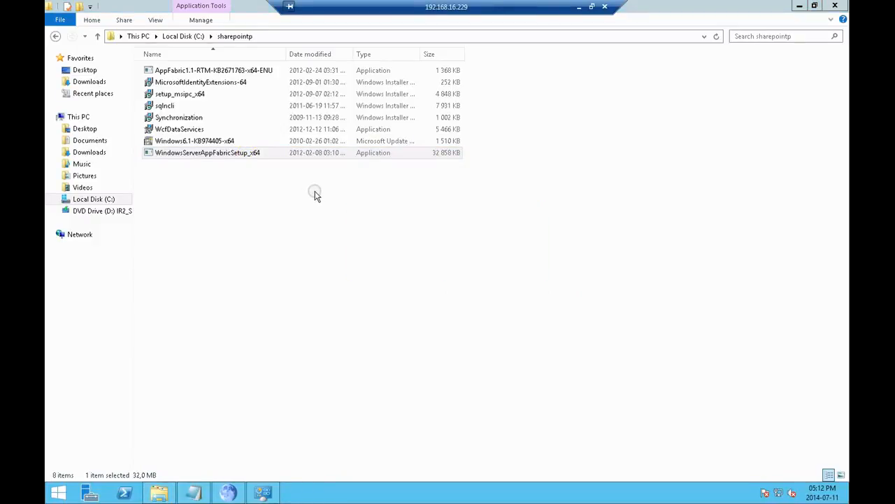
pyautogui.click(467, 309)
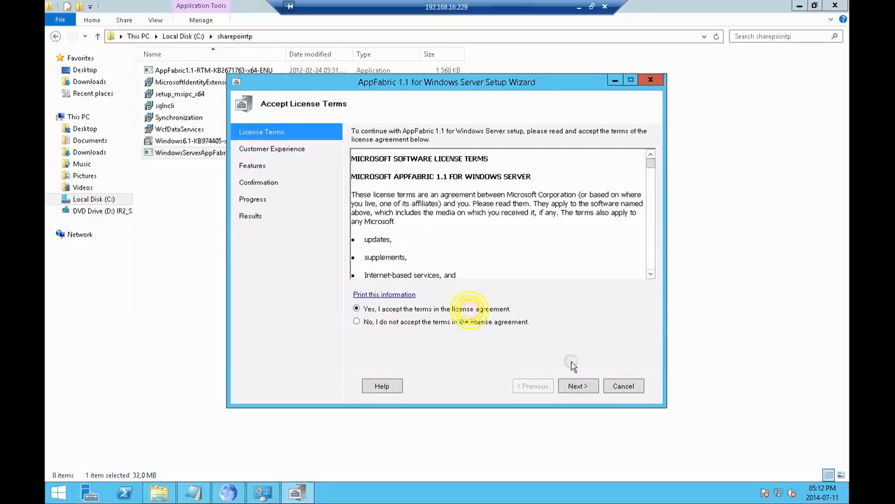
pyautogui.click(582, 388)
pyautogui.click(577, 386)
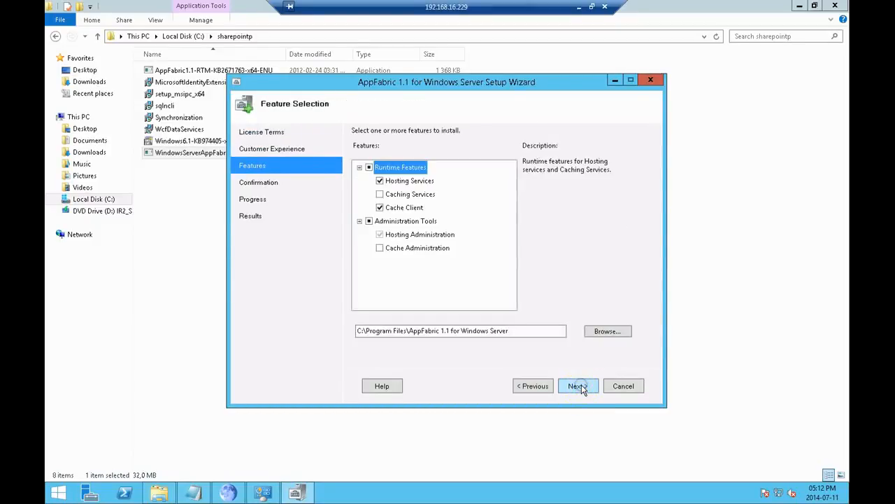
pyautogui.click(581, 384)
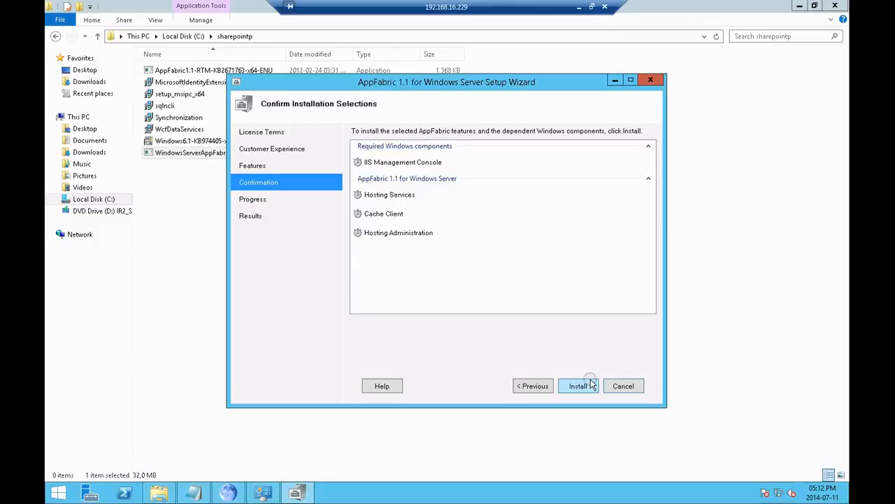
pyautogui.click(585, 385)
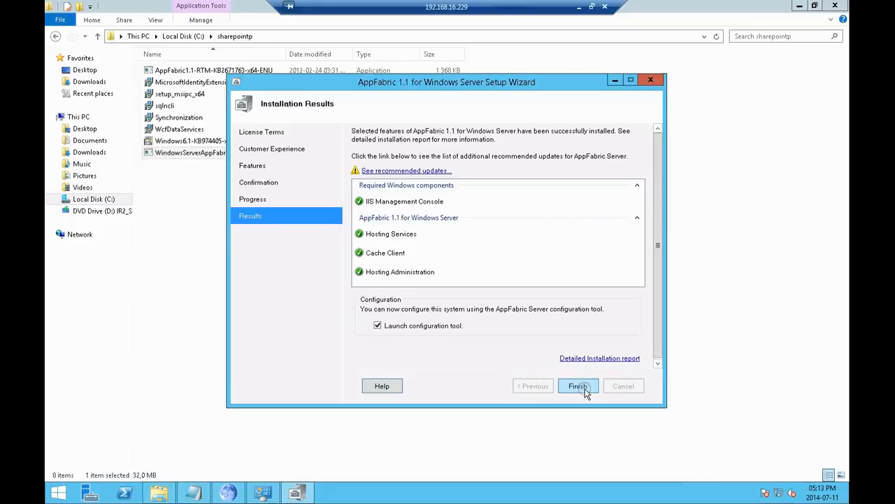
pyautogui.click(434, 326)
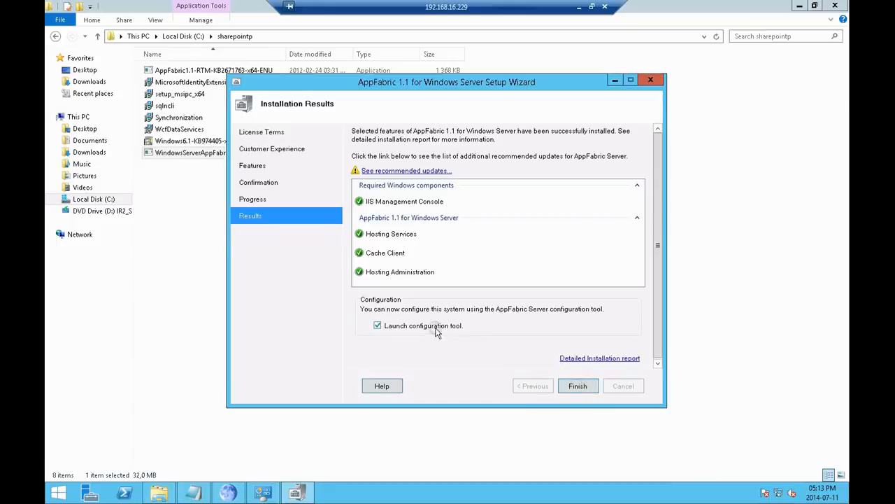
pyautogui.click(578, 387)
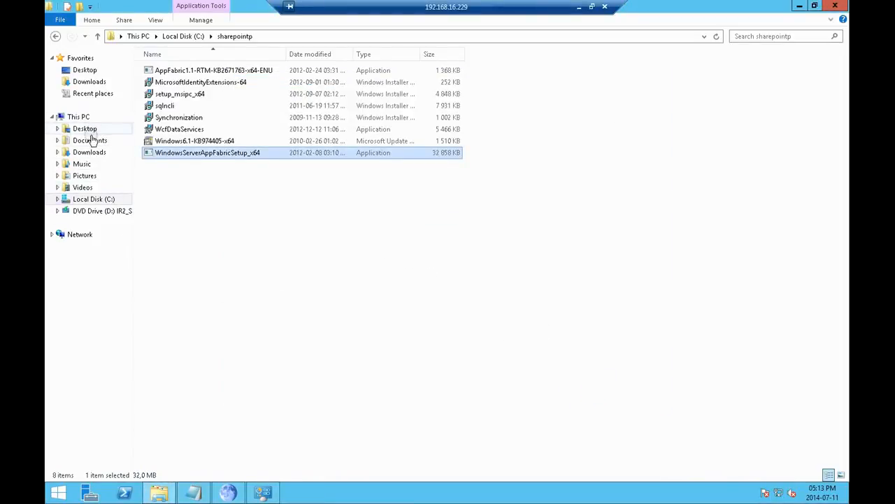
# Step: Install the AppFabric 1.1 cumulative update from AppFabric1.1-RTM-KB2671763-x64-ENU, accepting its license agreement
pyautogui.doubleClick(171, 73)
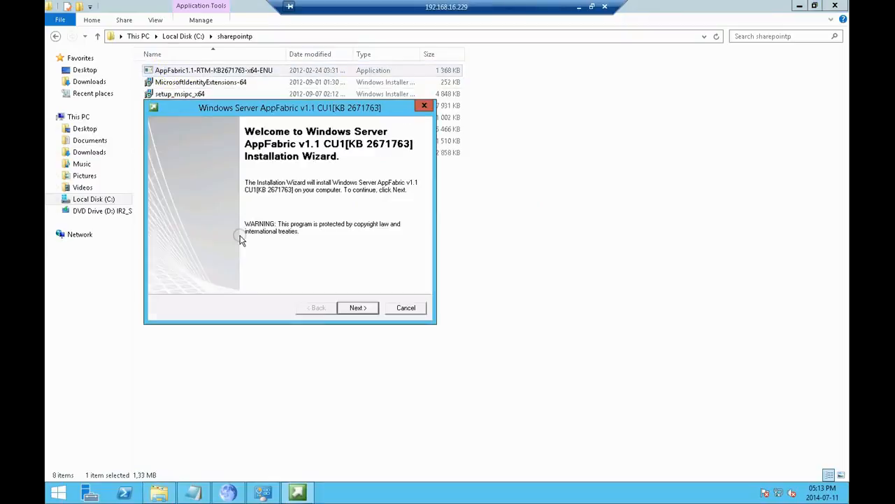
pyautogui.click(358, 310)
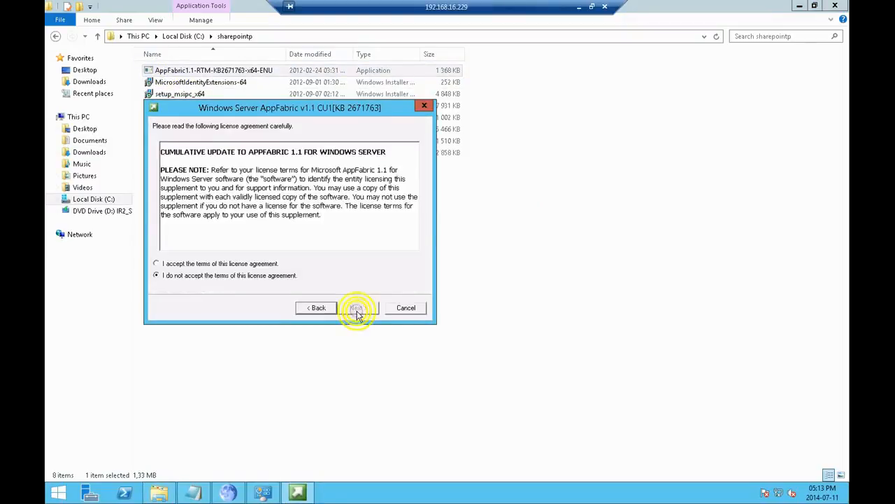
pyautogui.click(257, 264)
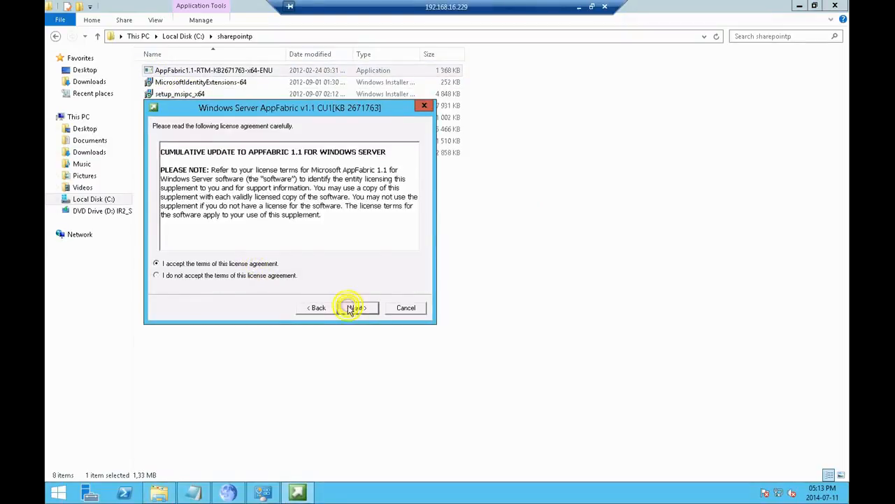
pyautogui.click(356, 311)
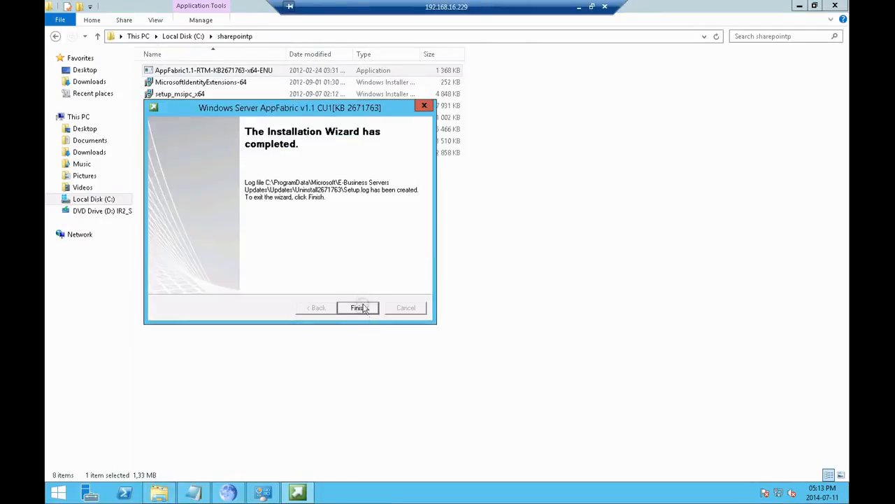
pyautogui.click(361, 307)
# Step: Mount the SharePoint Server 2013 disc image from Downloads and try to run its setup, closing the setup window
pyautogui.click(90, 152)
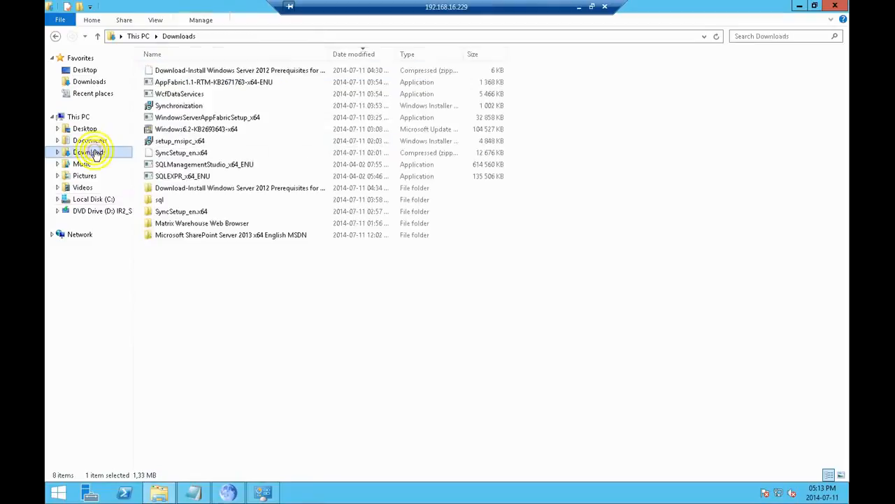
pyautogui.doubleClick(180, 234)
pyautogui.rightClick(185, 76)
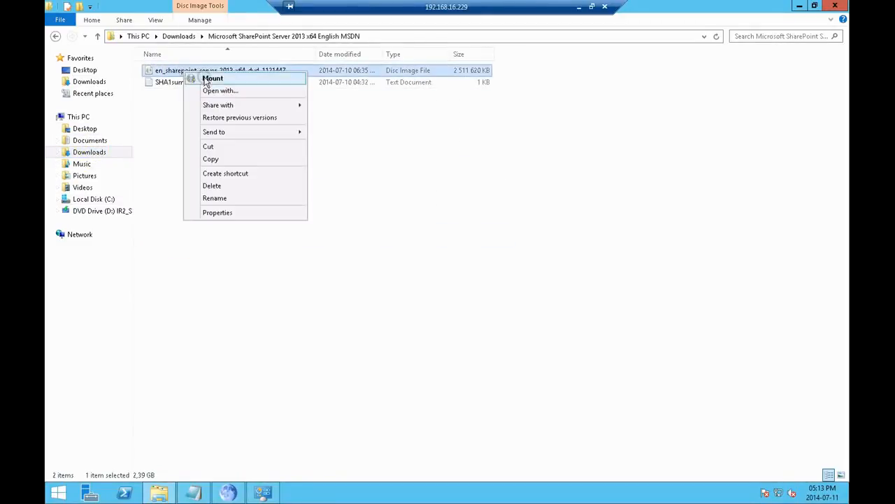
pyautogui.click(197, 77)
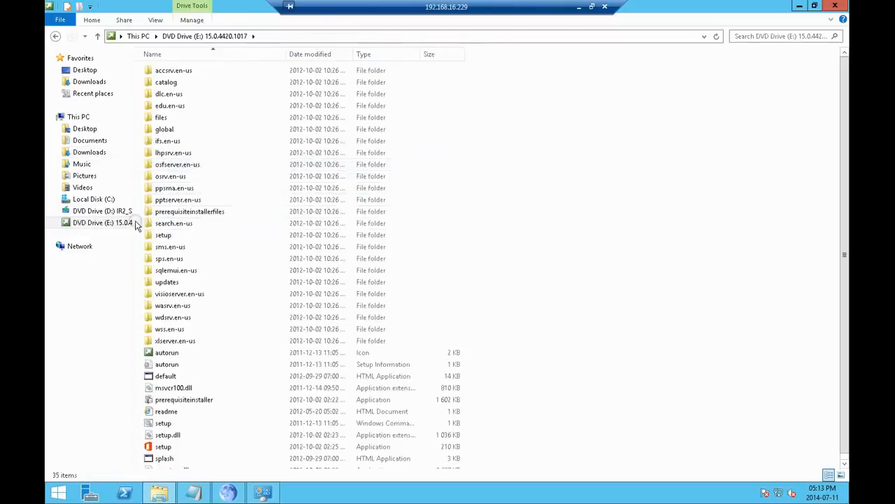
pyautogui.click(163, 448)
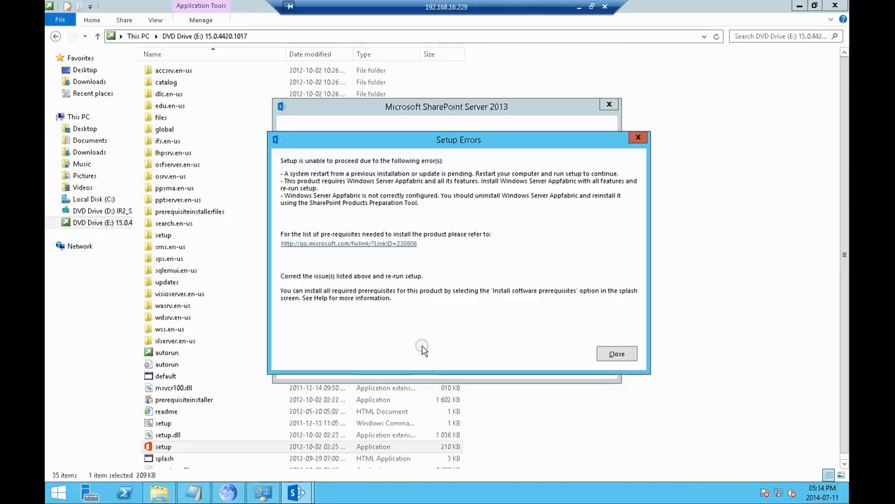
pyautogui.click(613, 355)
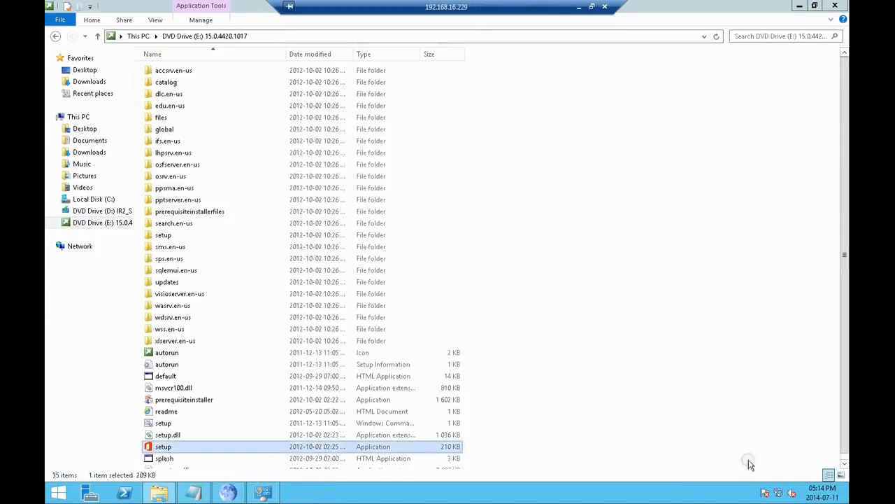
# Step: Restart the server and confirm the restart
pyautogui.moveTo(850, 498)
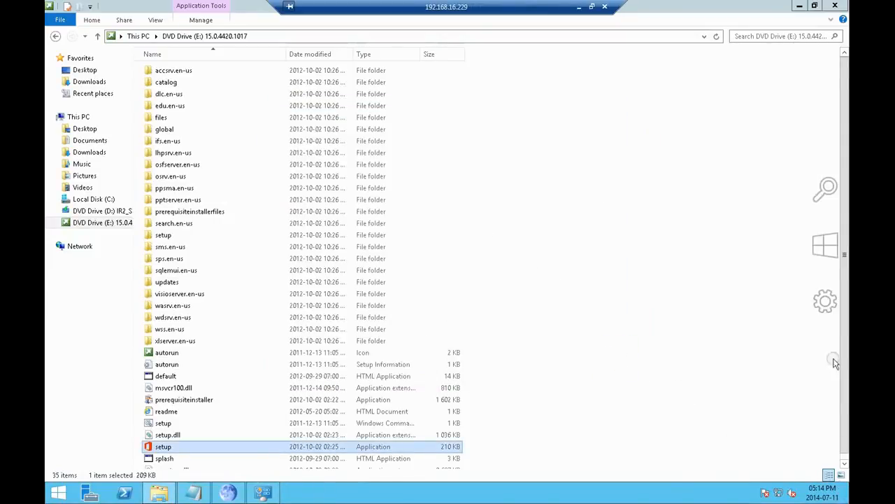
pyautogui.click(828, 305)
pyautogui.click(752, 424)
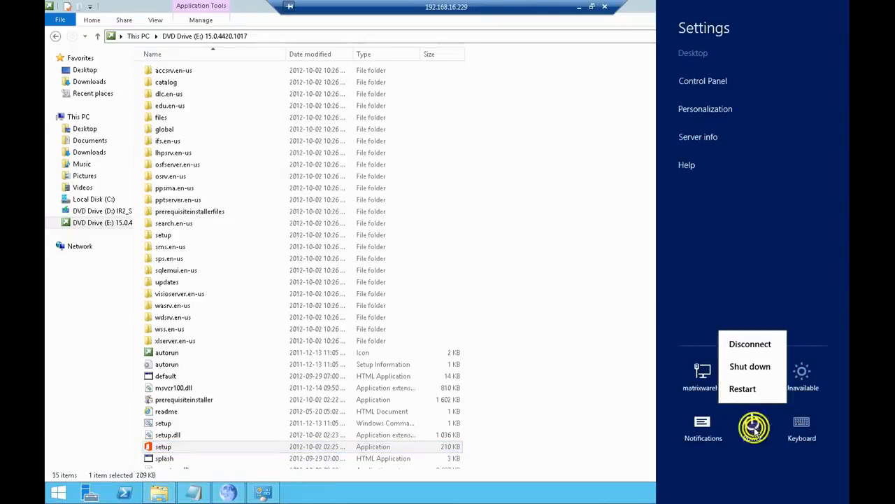
pyautogui.click(754, 386)
pyautogui.click(806, 382)
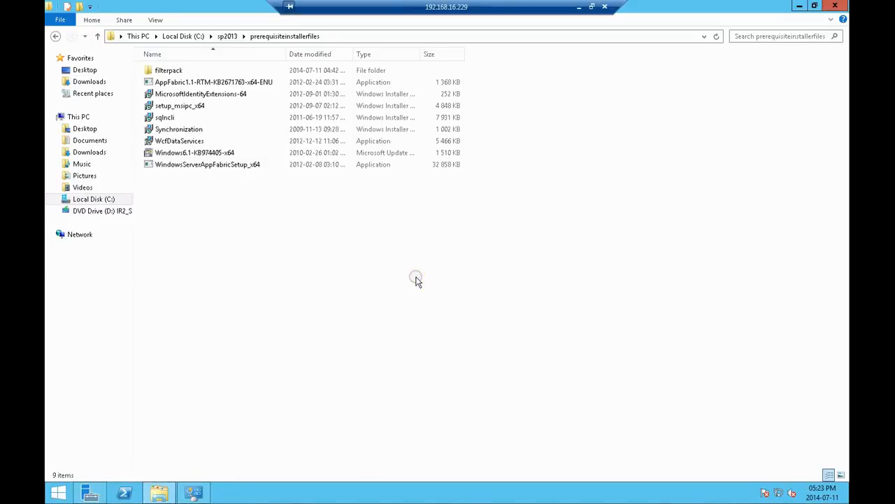
# Step: Open a Command Prompt and change the working directory to C:\sp2013
pyautogui.press('super+r')
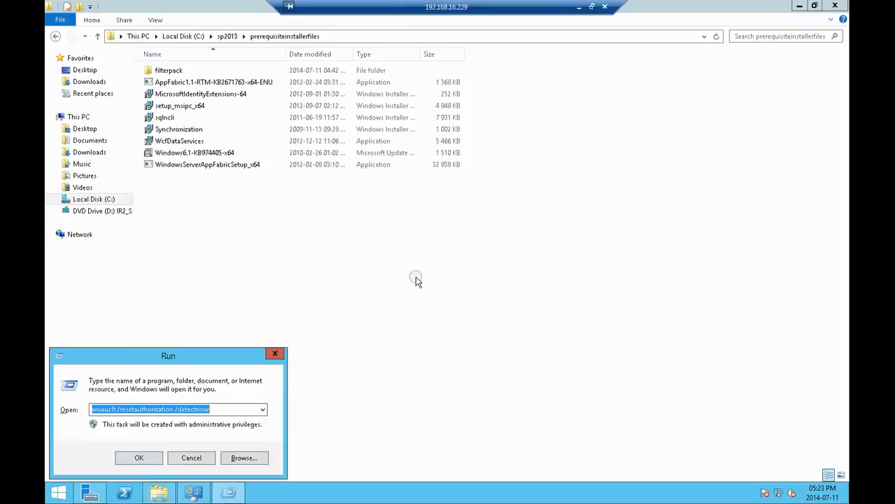
pyautogui.write('cmd')
pyautogui.press('Return')
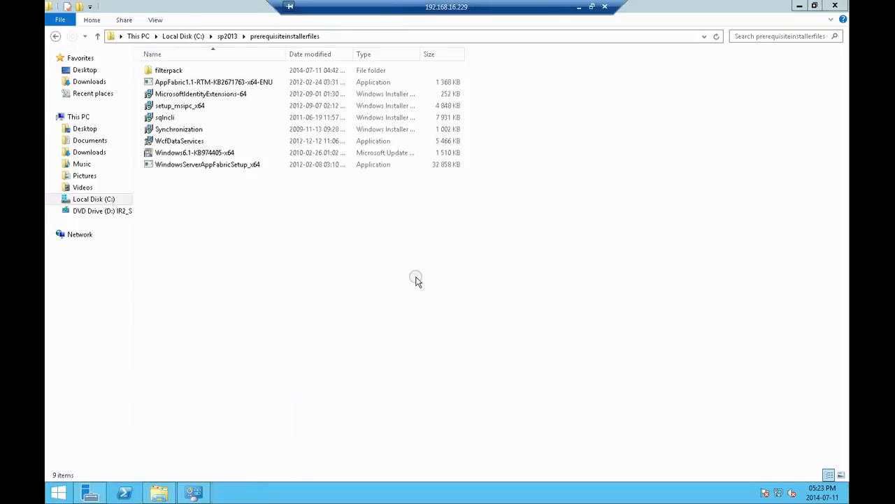
pyautogui.moveTo(369, 58); pyautogui.dragTo(494, 212)
pyautogui.write('cd \\')
pyautogui.press('Return')
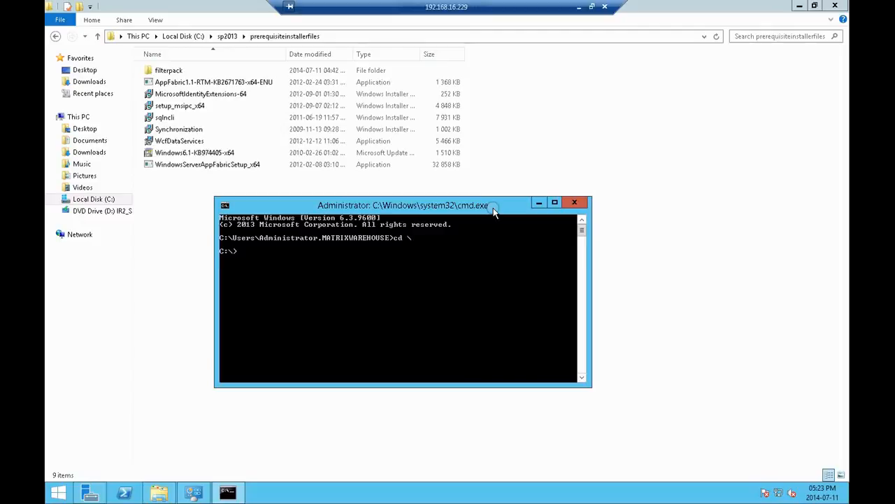
pyautogui.write('cd sp2013')
pyautogui.press('Return')
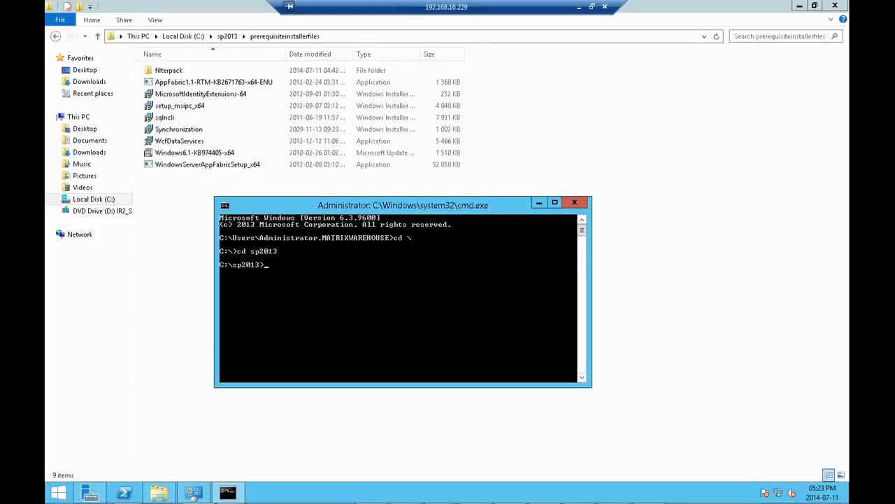
# Step: Run prerequisiteinstaller.exe with the option /AppFabric:prerequisiteinstallerfiles\WindowsServerAppFabricSetup_x64.exe
pyautogui.rightClick(410, 296)
pyautogui.click(440, 329)
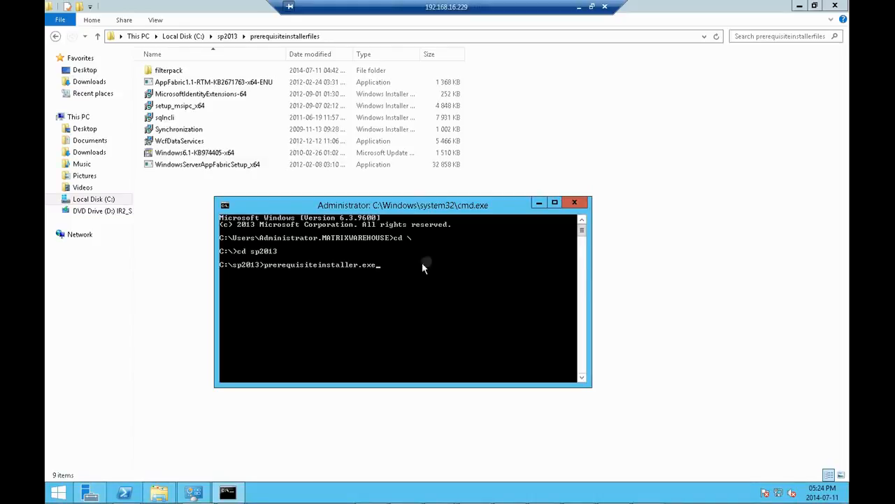
pyautogui.rightClick(401, 286)
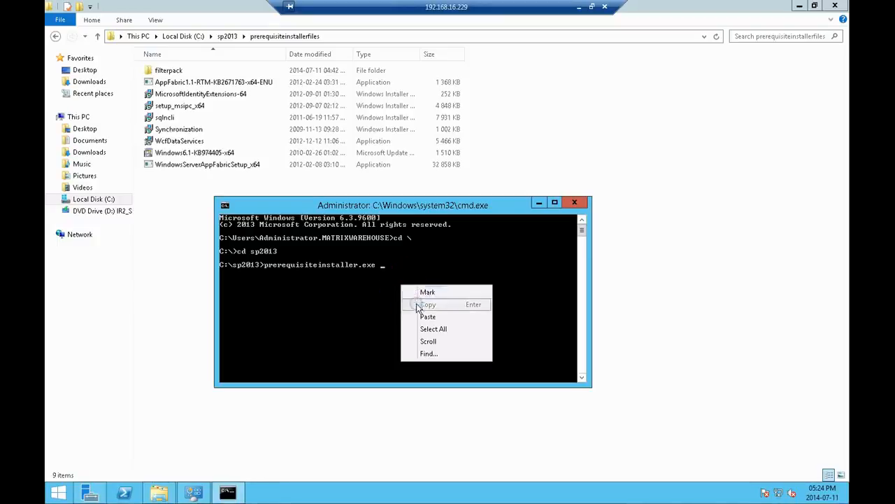
pyautogui.click(424, 316)
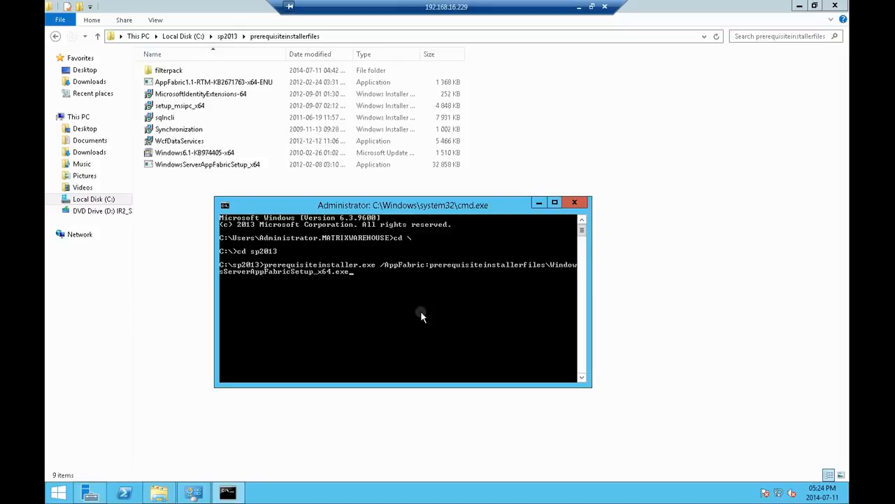
pyautogui.press('Return')
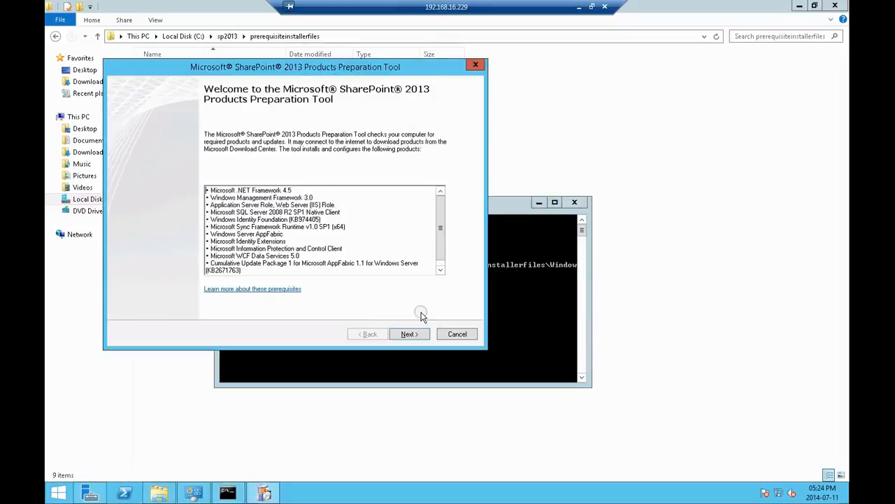
# Step: Accept the license terms in the SharePoint 2013 Products Preparation Tool, run it, and review the installation results list
pyautogui.click(412, 334)
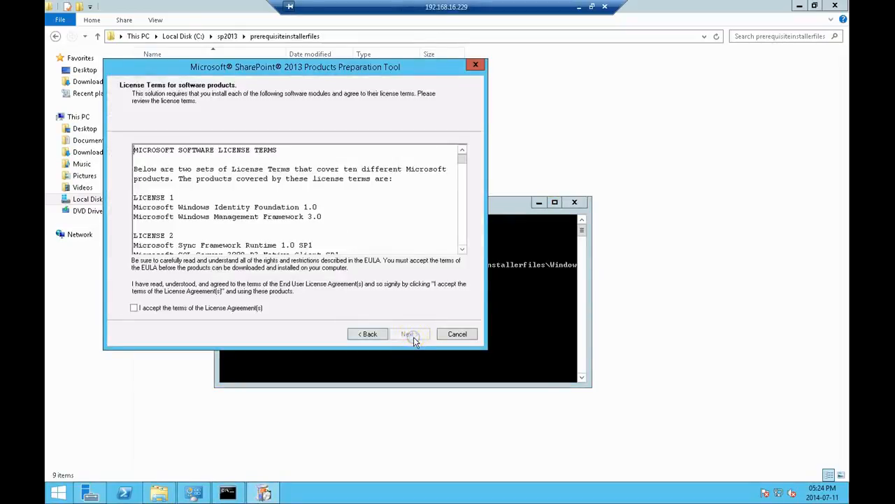
pyautogui.click(185, 309)
pyautogui.click(410, 334)
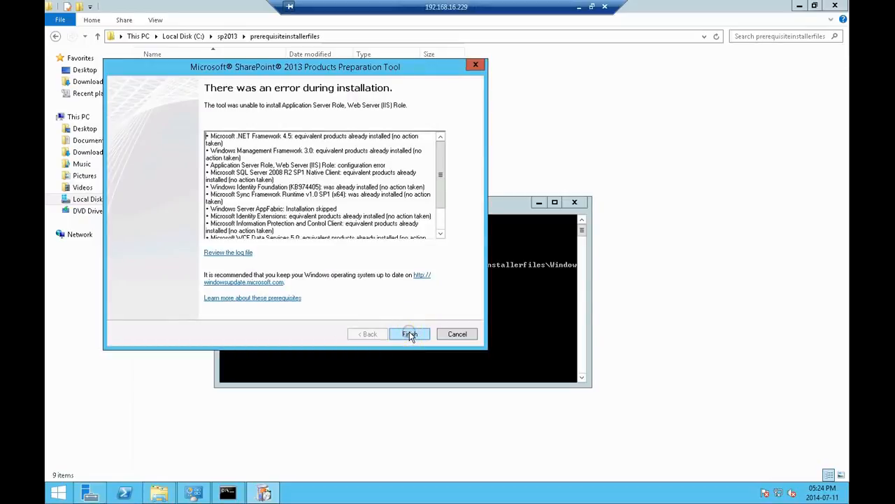
pyautogui.moveTo(441, 189); pyautogui.dragTo(441, 216)
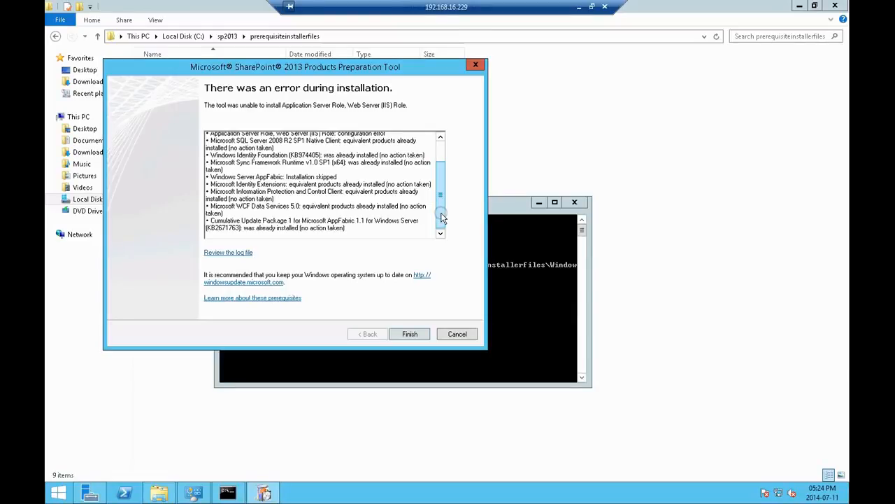
# Step: Read through the remaining entries in the preparation tool's installation results
pyautogui.moveTo(441, 219)
pyautogui.mouseDown()
pyautogui.moveTo(440, 209)
pyautogui.moveTo(438, 223)
pyautogui.mouseUp()
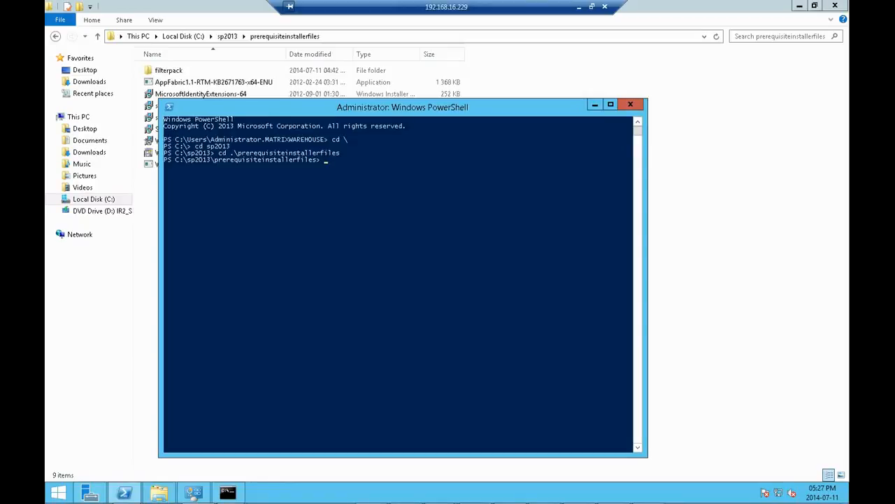
pyautogui.click(303, 207)
pyautogui.click(350, 215)
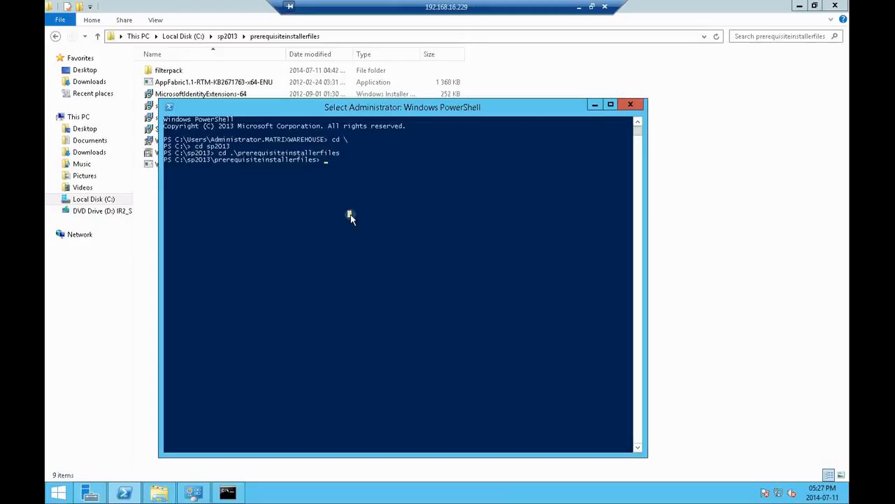
pyautogui.rightClick(351, 214)
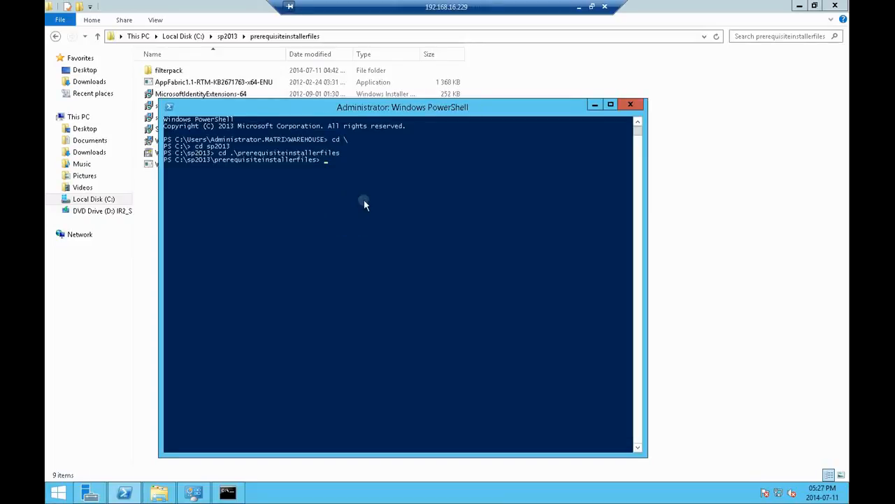
pyautogui.click(356, 167)
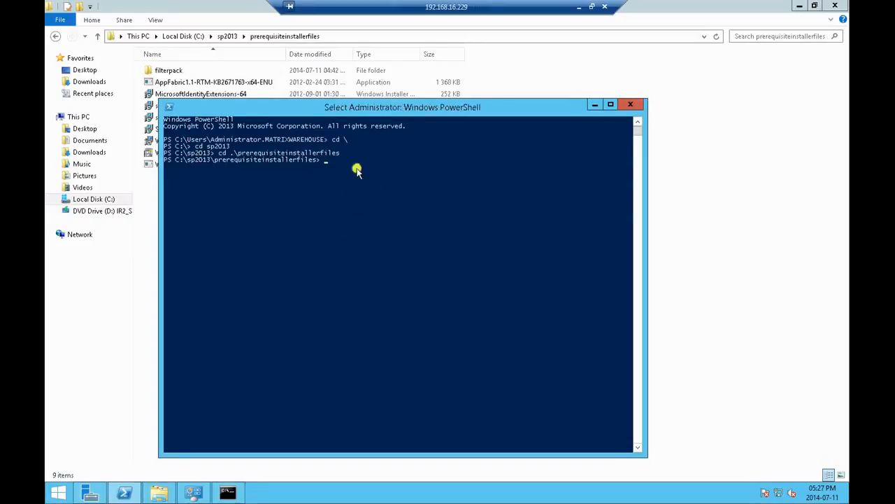
pyautogui.click(326, 161)
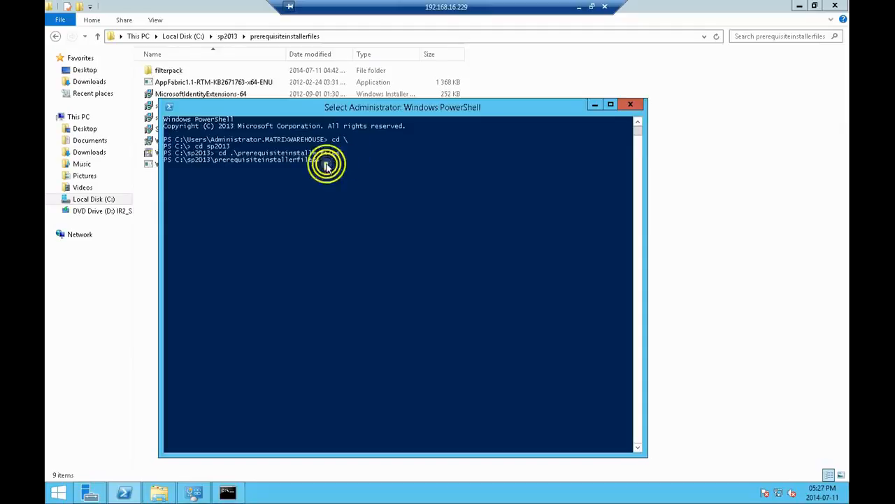
pyautogui.rightClick(326, 159)
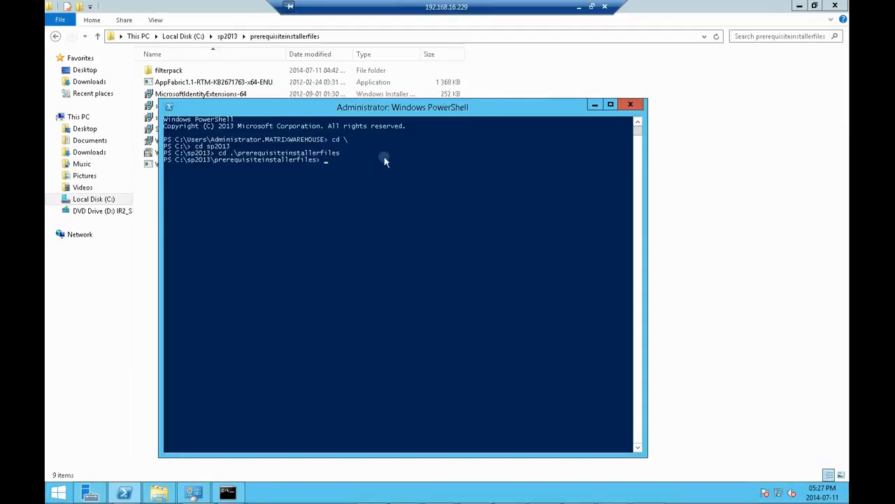
# Step: Run .\WindowsServerAppFabricSetup_x64.exe /i CacheClient","CachingService","CacheAdmin /gac in PowerShell from C:\sp2013\prerequisiteinstallerfiles
pyautogui.click(63, 494)
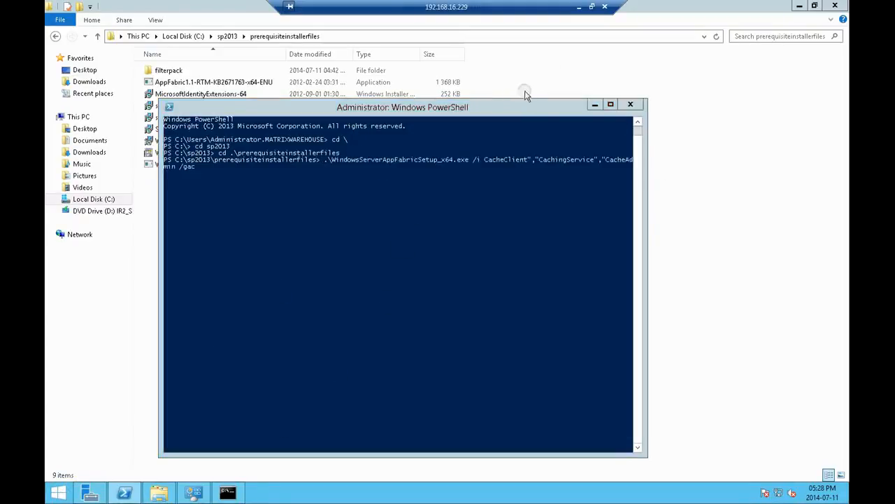
pyautogui.click(512, 115)
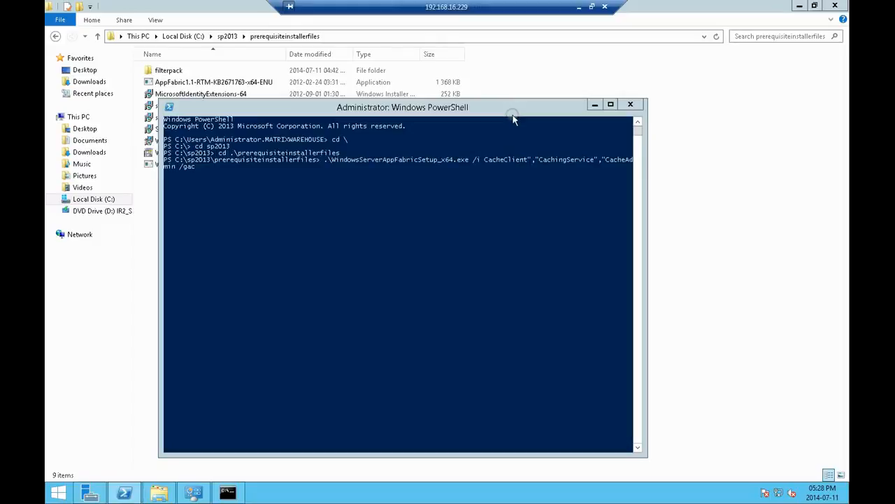
pyautogui.click(483, 204)
pyautogui.press('Return')
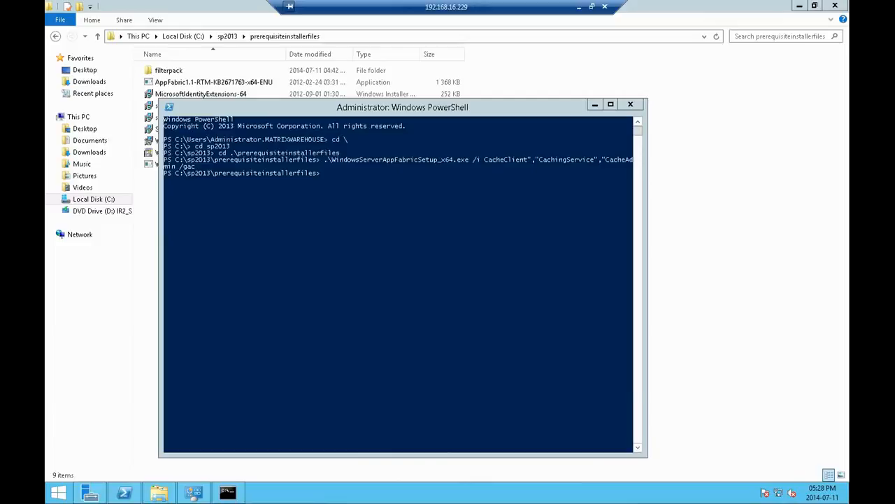
pyautogui.click(415, 340)
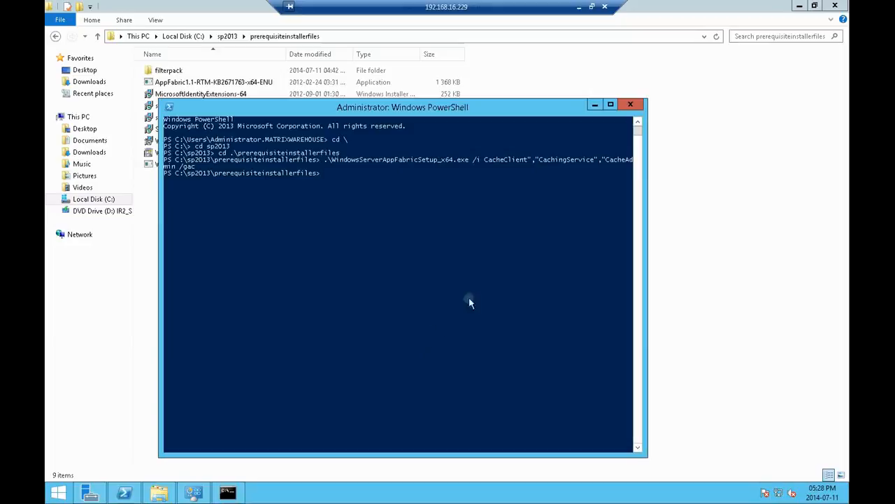
# Step: Launch AppFabric1.1-RTM-KB2671763-x64-ENU from prerequisiteinstallerfiles, accept its license agreement and start the update installation
pyautogui.click(722, 265)
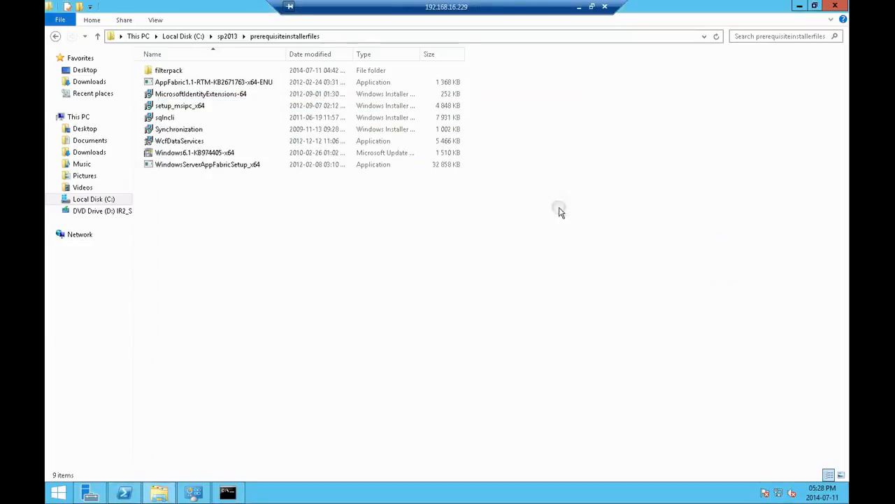
pyautogui.doubleClick(210, 84)
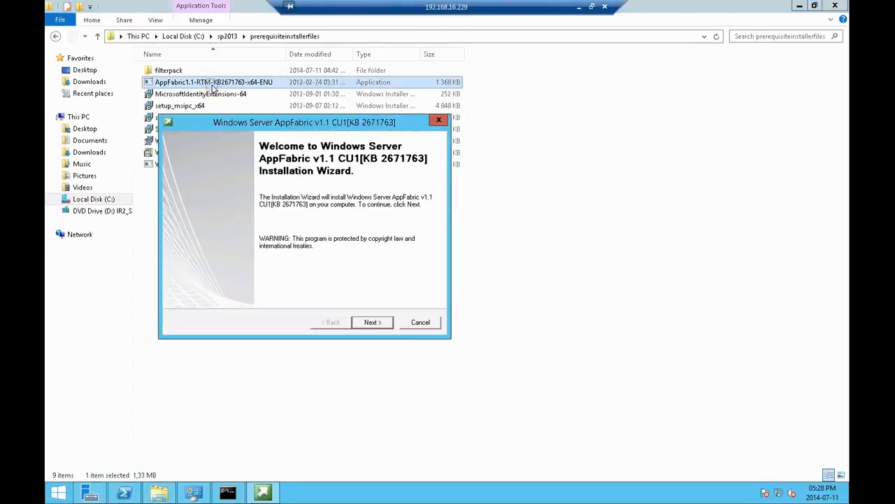
pyautogui.click(381, 323)
pyautogui.click(273, 278)
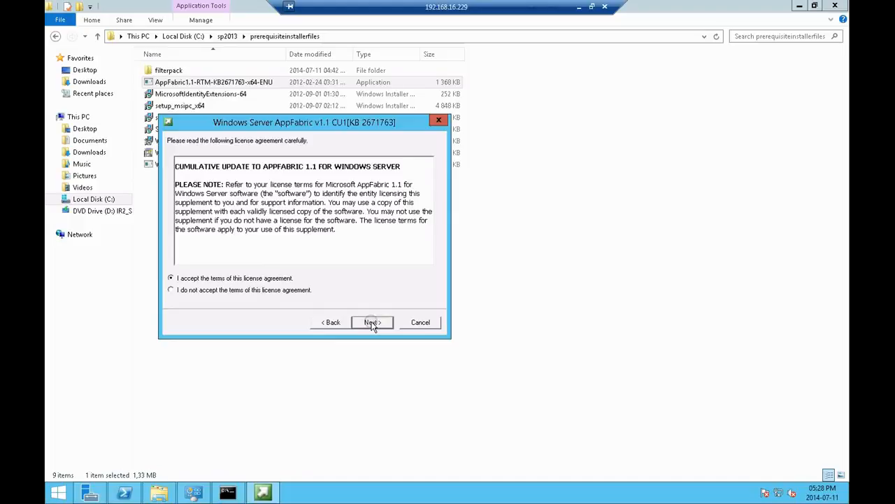
pyautogui.click(371, 322)
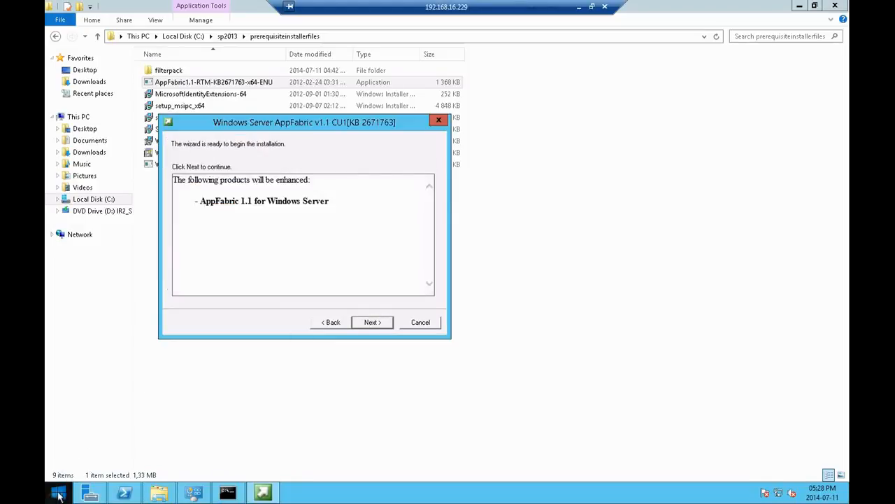
pyautogui.click(370, 322)
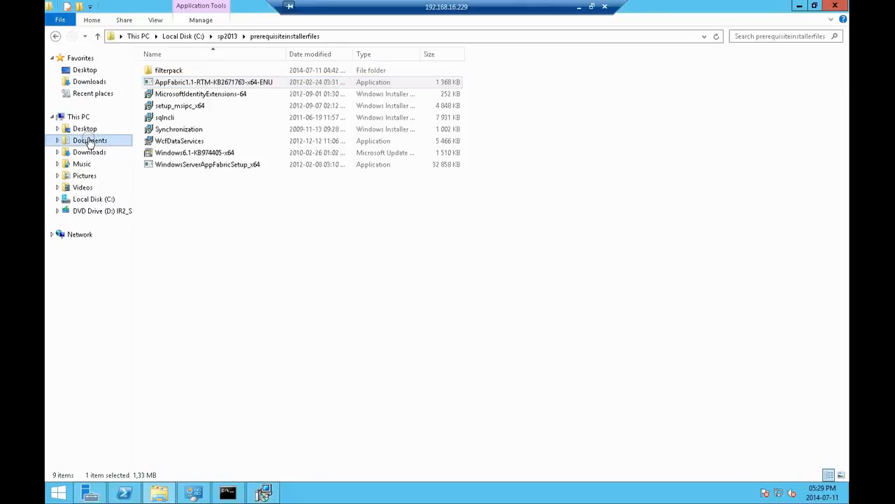
# Step: Paste the copied text below the last link in the Sharepoint text file in Documents, and save the file
pyautogui.click(89, 82)
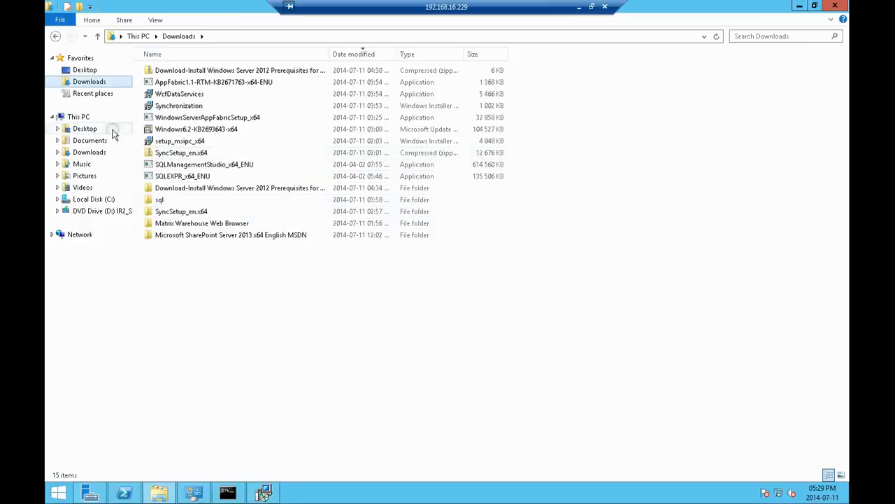
pyautogui.click(95, 152)
pyautogui.click(89, 140)
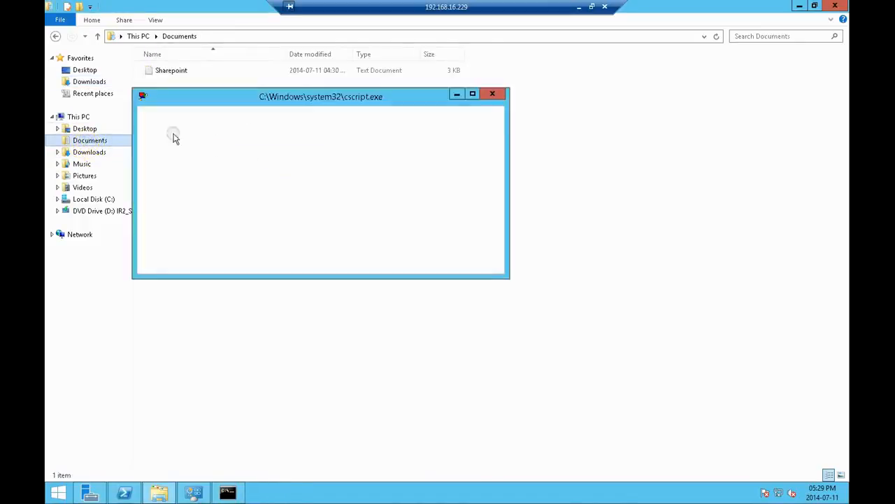
pyautogui.doubleClick(175, 77)
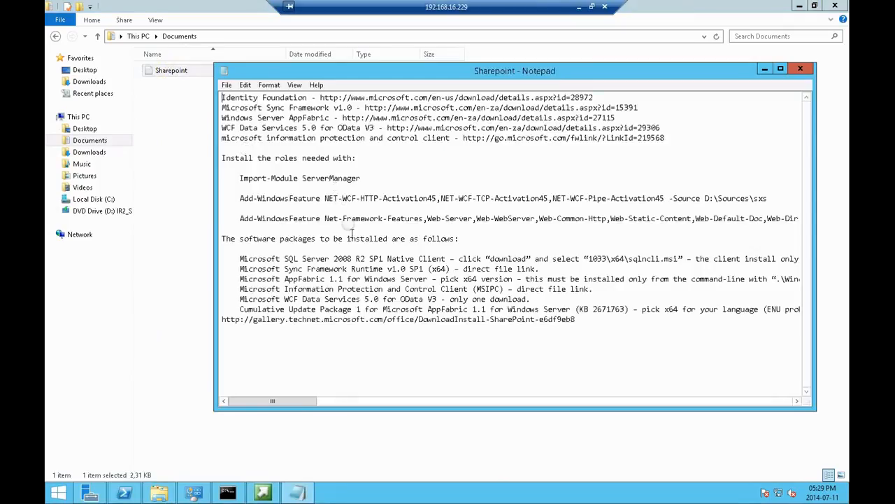
pyautogui.click(599, 320)
pyautogui.press('Return')
pyautogui.press('Return')
pyautogui.write('.\\WindowsServerAppFabricSetup_x64.exe /i CacheClient","CachingService","CacheAdmin /gac')
pyautogui.click(227, 84)
pyautogui.click(242, 120)
pyautogui.click(766, 68)
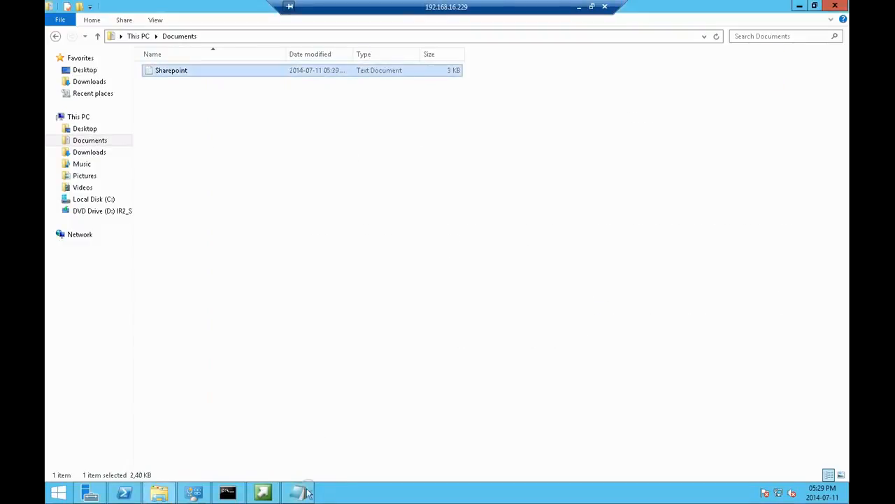
# Step: Finish the Windows Server AppFabric v1.1 CU1 installation wizard
pyautogui.click(262, 492)
pyautogui.click(372, 324)
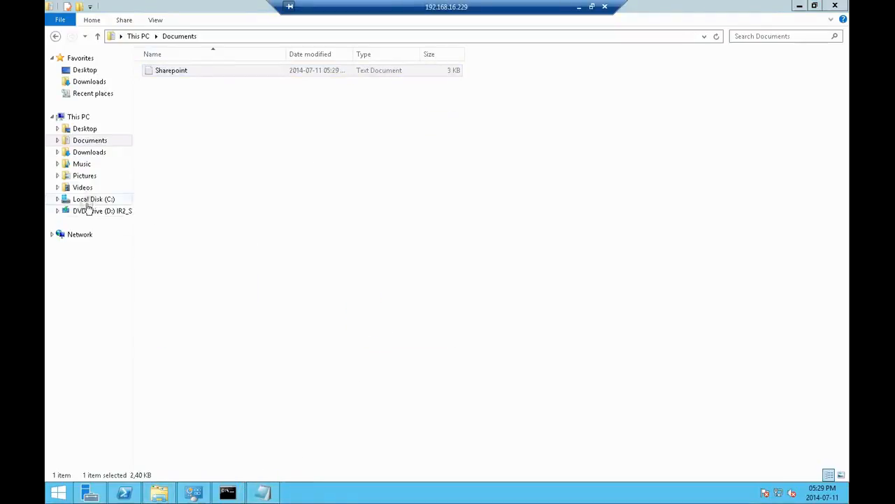
# Step: Mount the en_sharepoint_server_2013_x64_dvd_1121447 disc image from Downloads and try to run its SharePoint setup
pyautogui.click(89, 82)
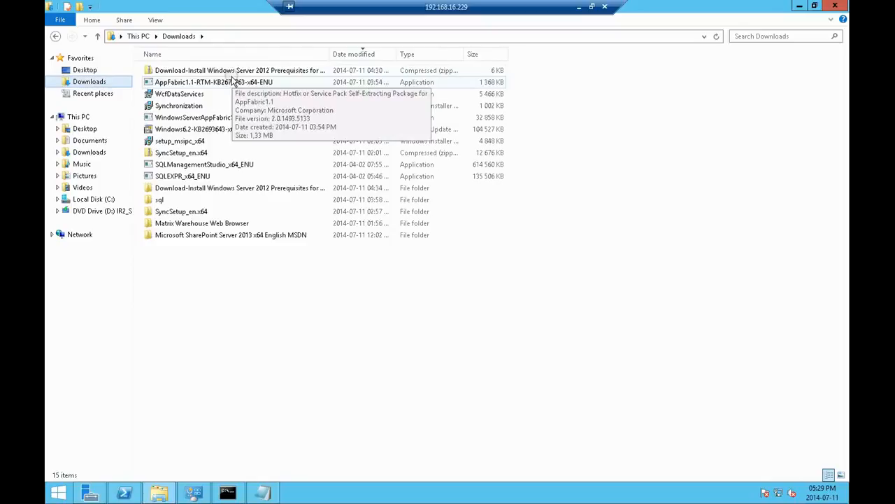
pyautogui.doubleClick(189, 236)
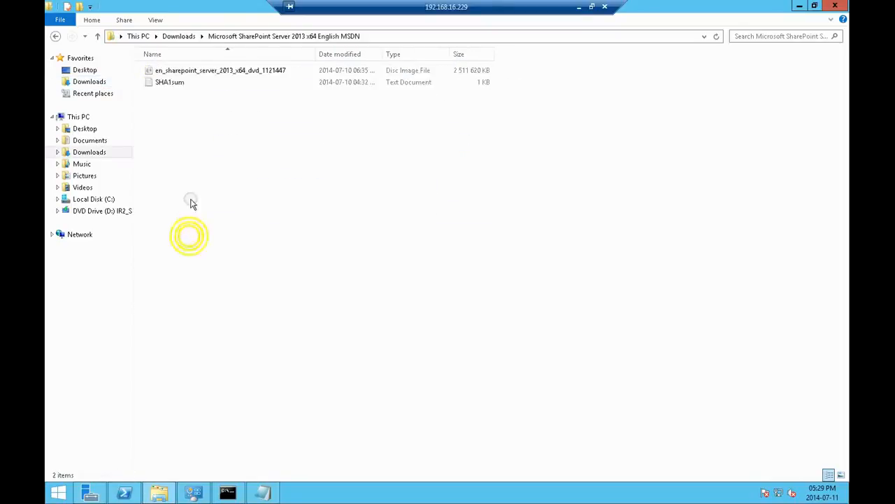
pyautogui.rightClick(182, 71)
pyautogui.click(209, 79)
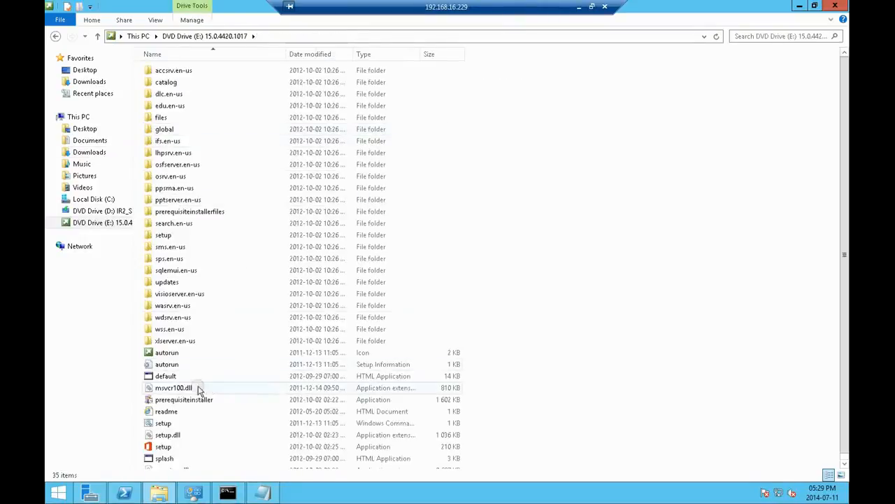
pyautogui.doubleClick(167, 447)
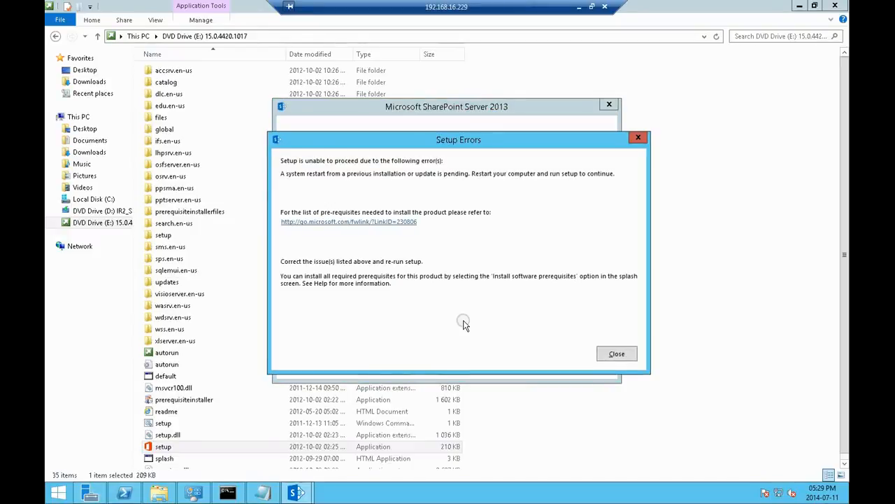
pyautogui.click(621, 354)
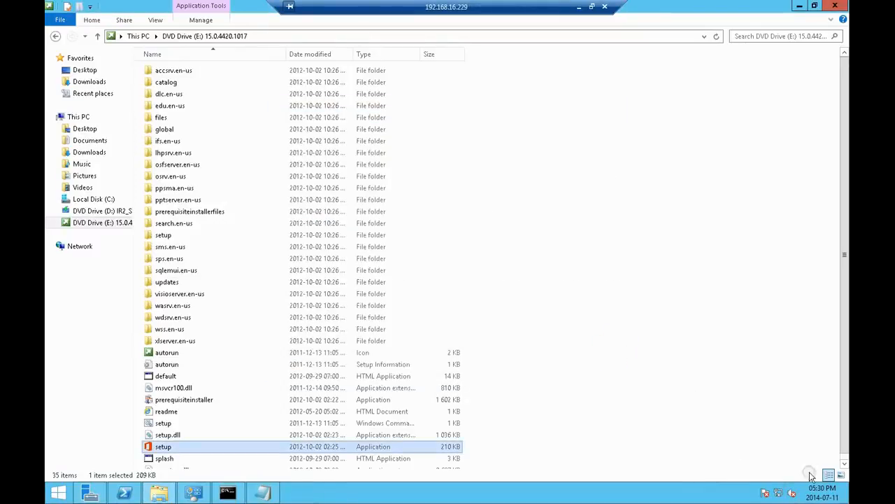
# Step: Restart the server, giving Hardware: Installation (Planned) as the reason
pyautogui.moveTo(848, 488)
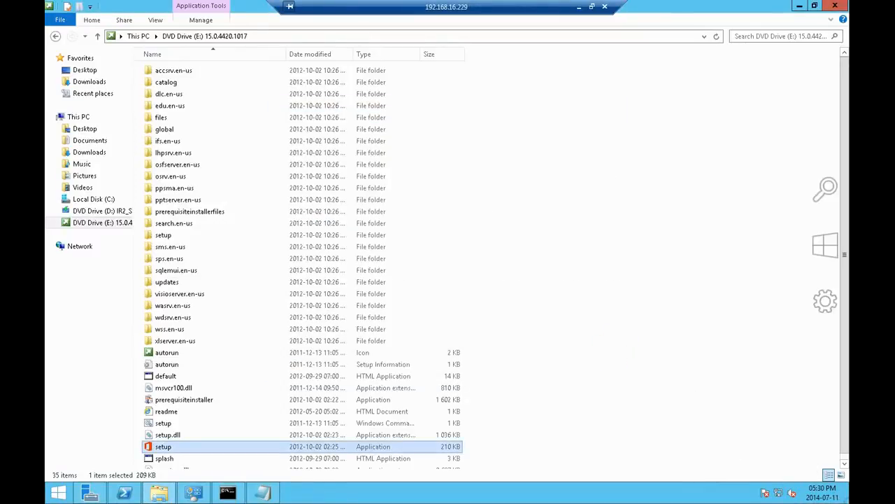
pyautogui.click(826, 300)
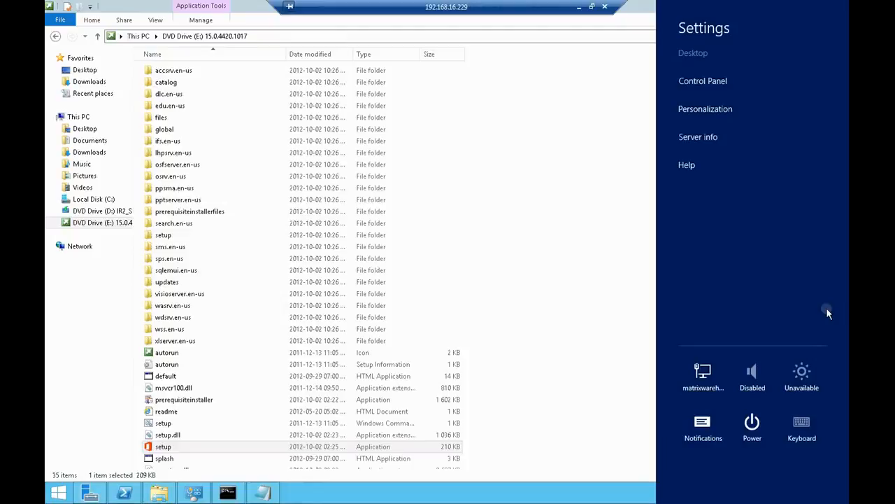
pyautogui.click(752, 423)
pyautogui.click(742, 391)
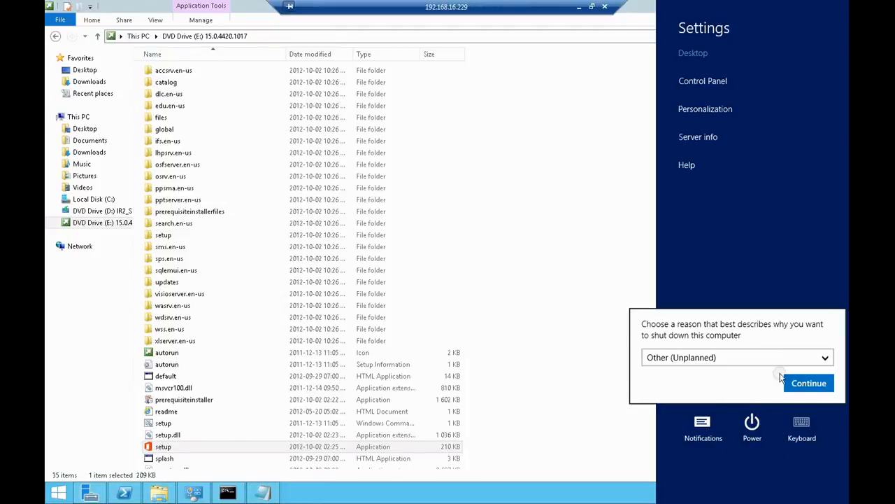
pyautogui.click(763, 360)
pyautogui.click(747, 423)
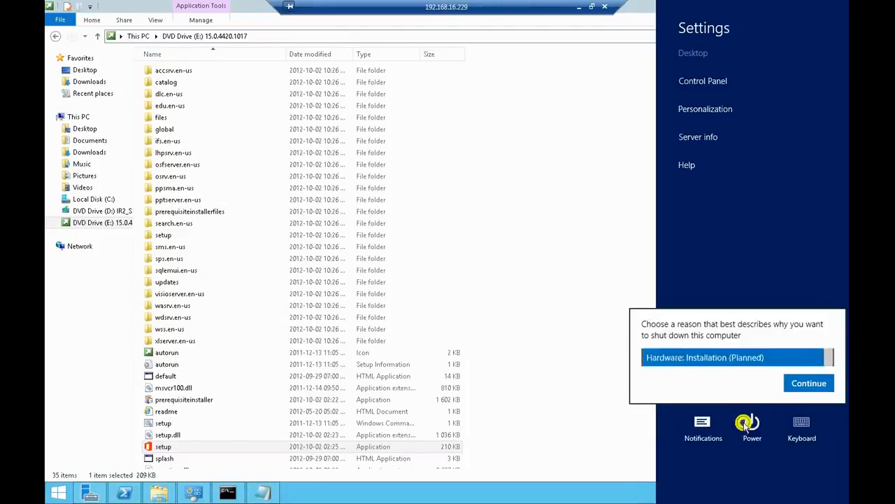
pyautogui.click(800, 384)
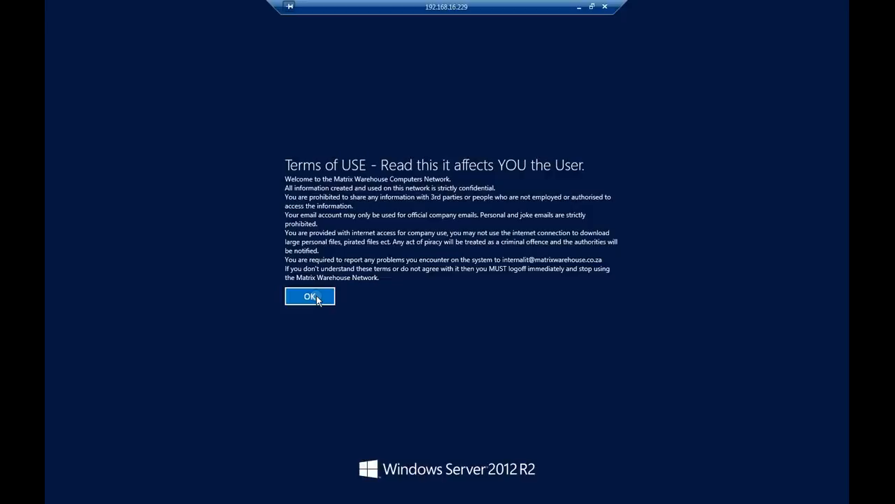
# Step: Accept the network's Terms of USE notice and dismiss the ended Remote Desktop session message to get back to the server desktop
pyautogui.click(316, 299)
pyautogui.click(315, 299)
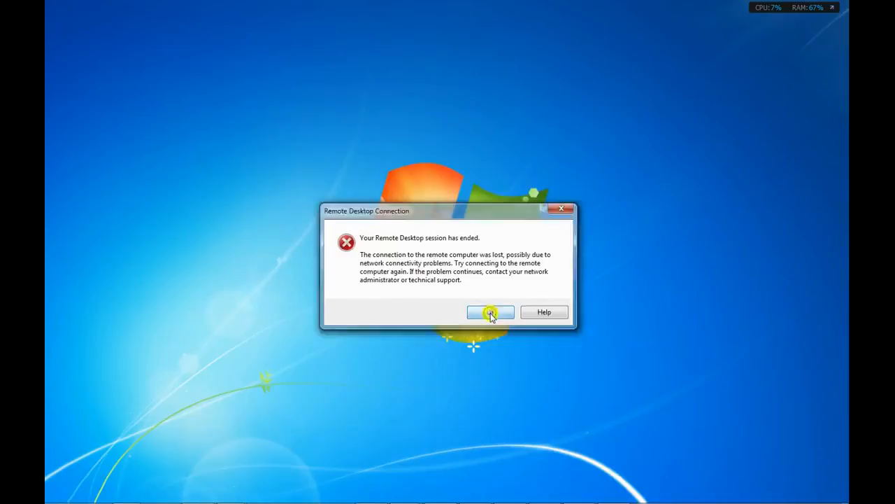
pyautogui.click(491, 313)
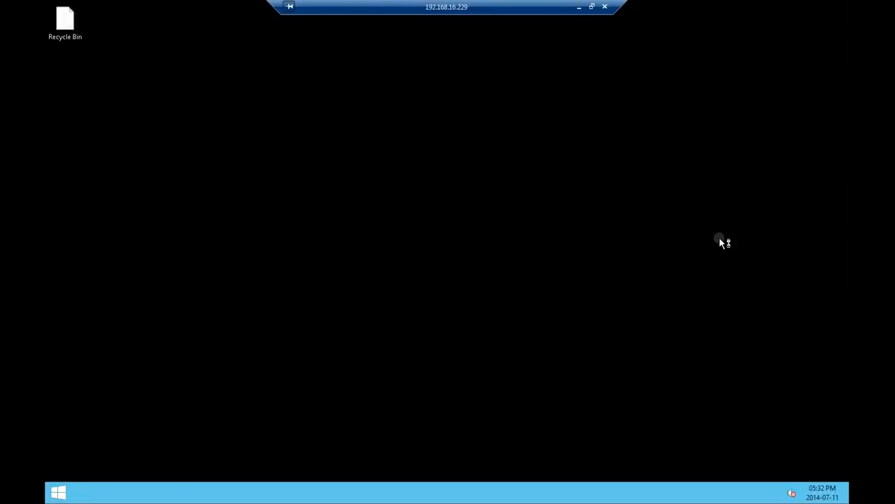
pyautogui.click(621, 180)
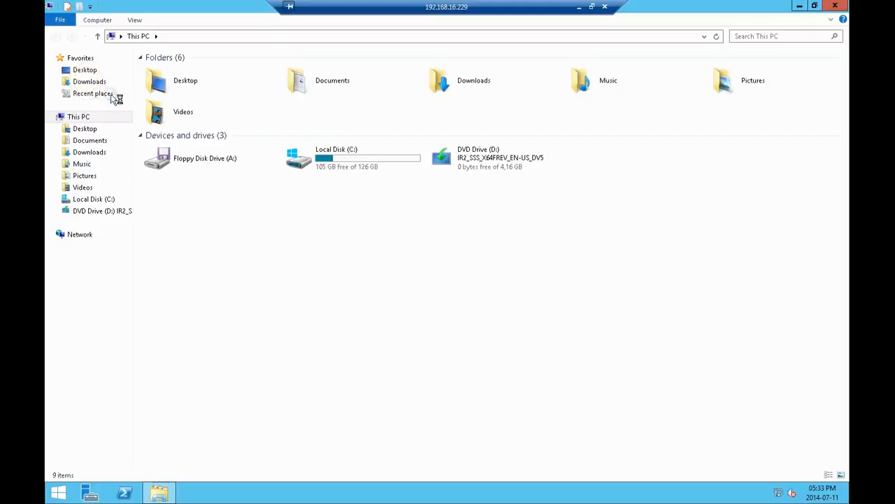
pyautogui.click(98, 81)
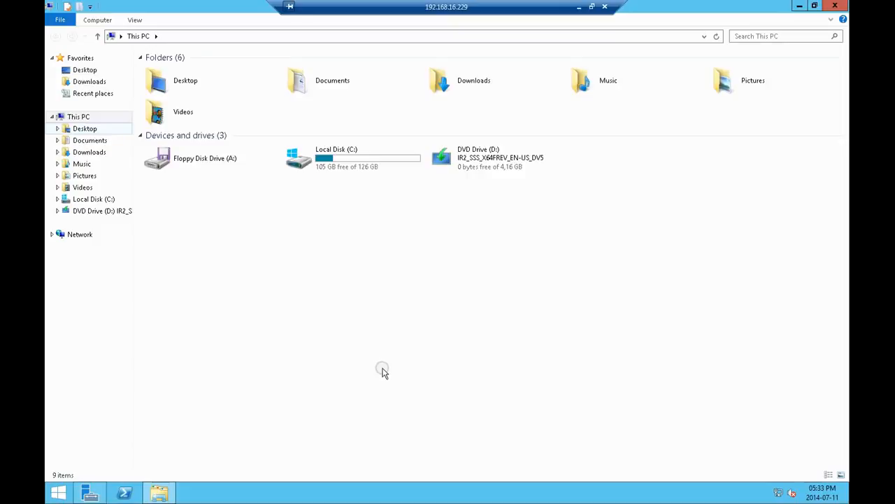
pyautogui.click(90, 82)
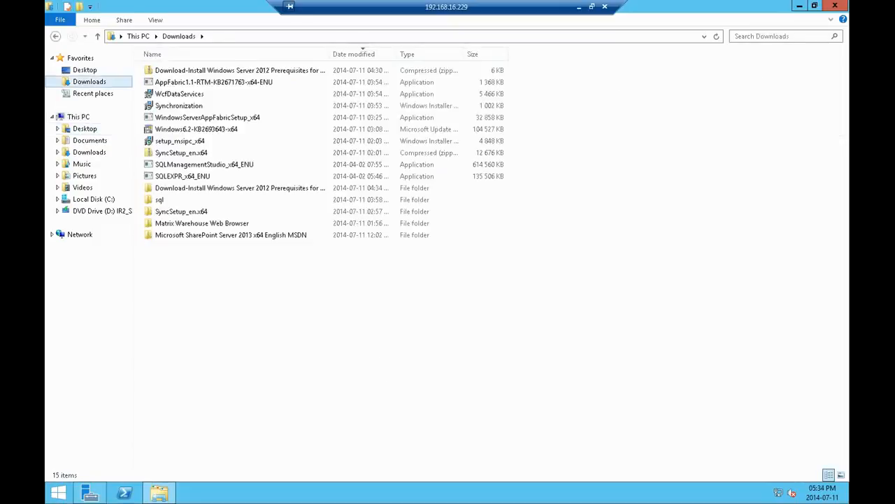
pyautogui.doubleClick(188, 235)
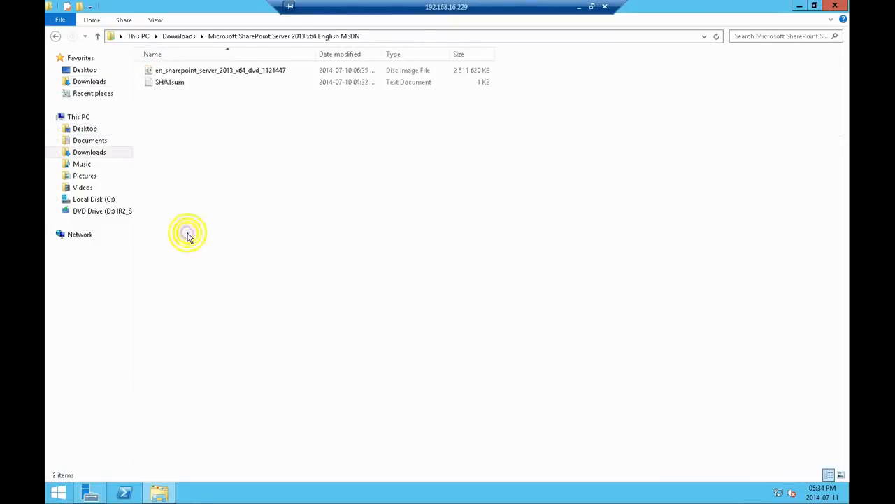
pyautogui.rightClick(184, 72)
pyautogui.click(156, 155)
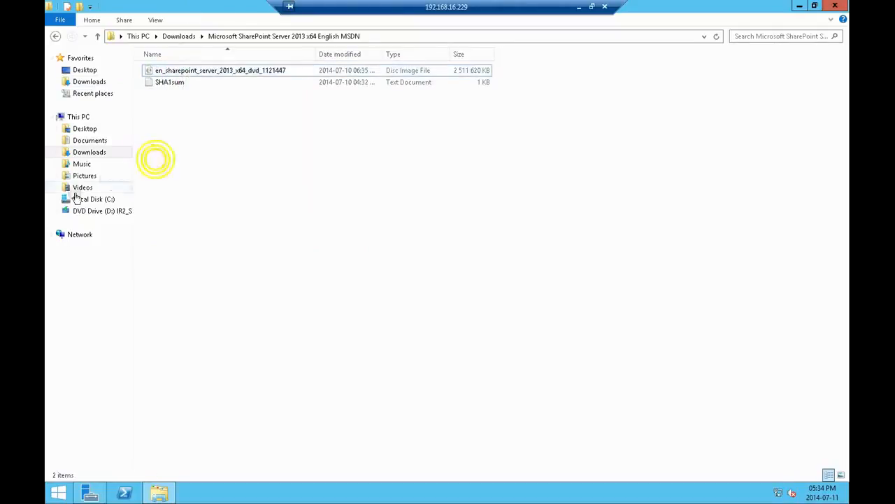
# Step: Launch the SharePoint Server 2013 setup application from the sp2013 folder on Local Disk (C:)
pyautogui.click(87, 199)
pyautogui.doubleClick(168, 130)
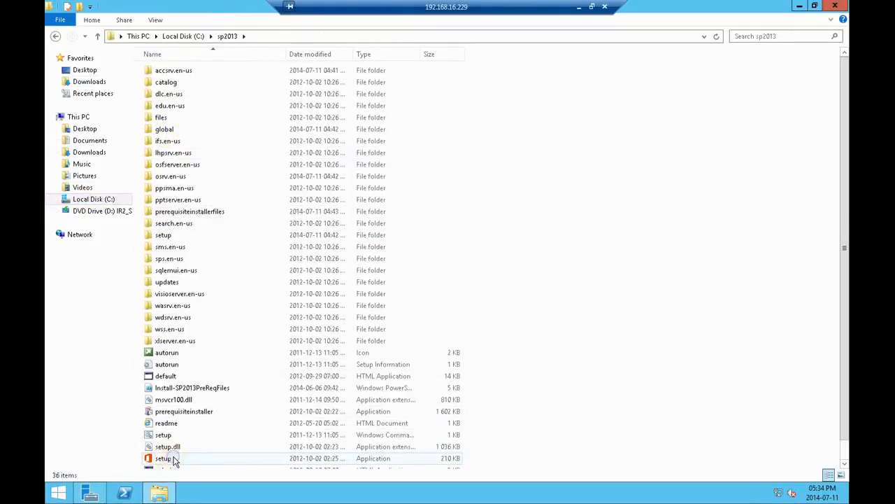
pyautogui.doubleClick(211, 459)
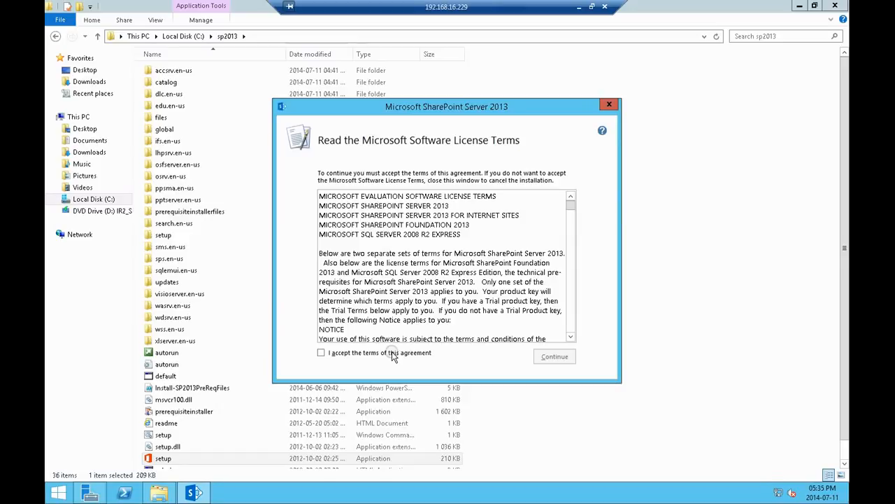
# Step: Accept the license terms, run the SharePoint Server 2013 installation with the Stand-alone server type, and close the setup dialog
pyautogui.click(393, 356)
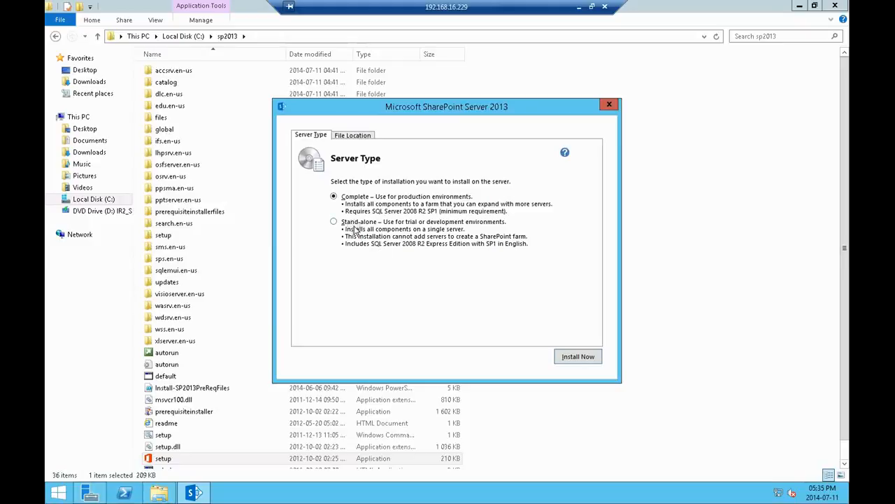
pyautogui.click(333, 221)
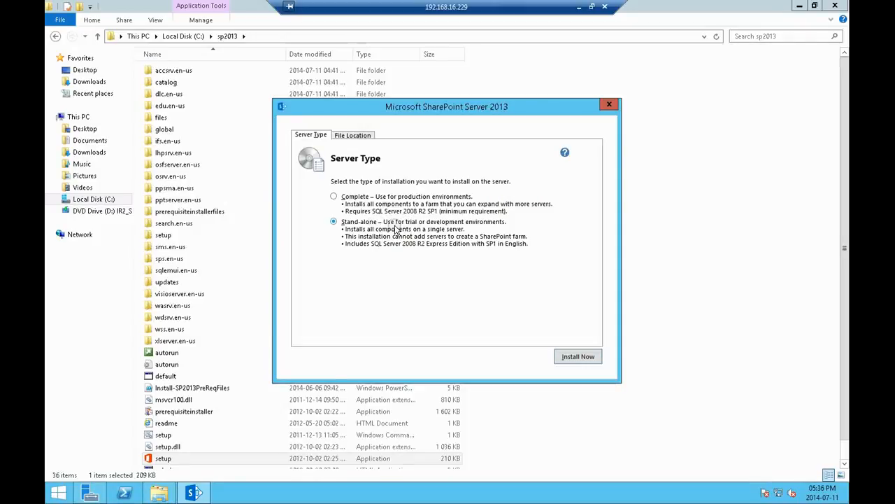
pyautogui.click(577, 356)
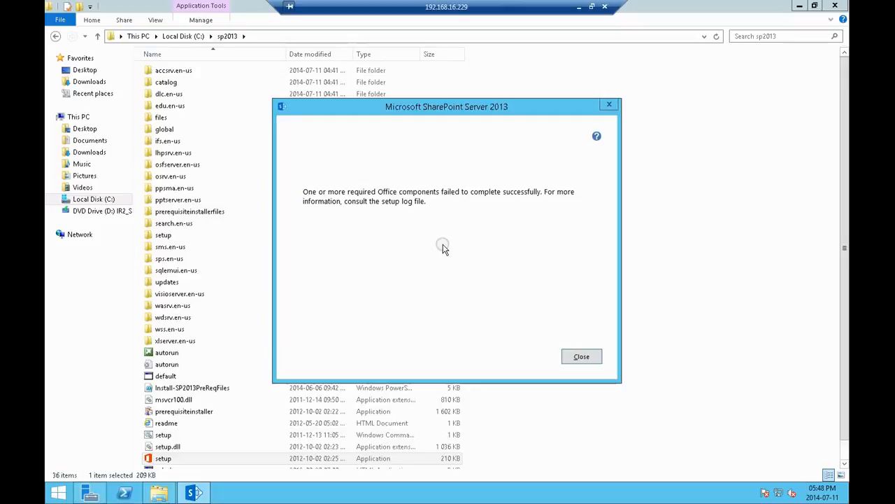
pyautogui.click(582, 357)
pyautogui.click(580, 355)
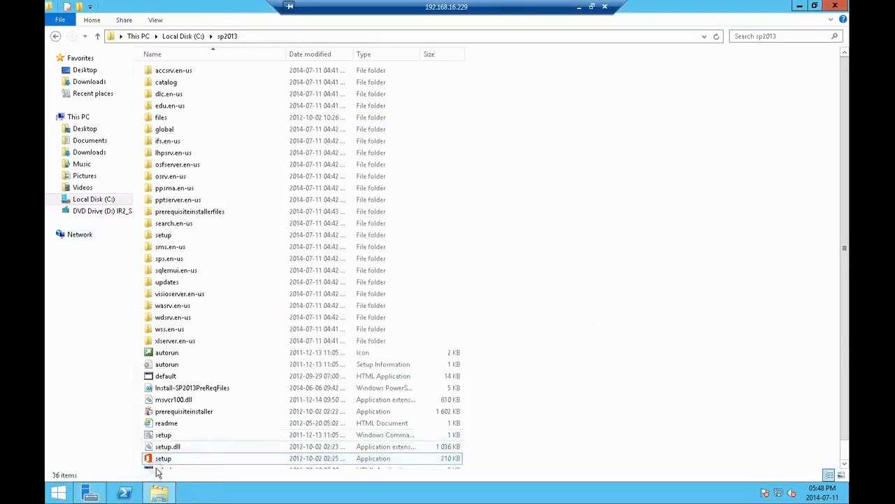
# Step: Launch Matrix Warehouse Web Browser from its folder in Downloads and load 127.0.0.1 to check the local web server
pyautogui.click(54, 494)
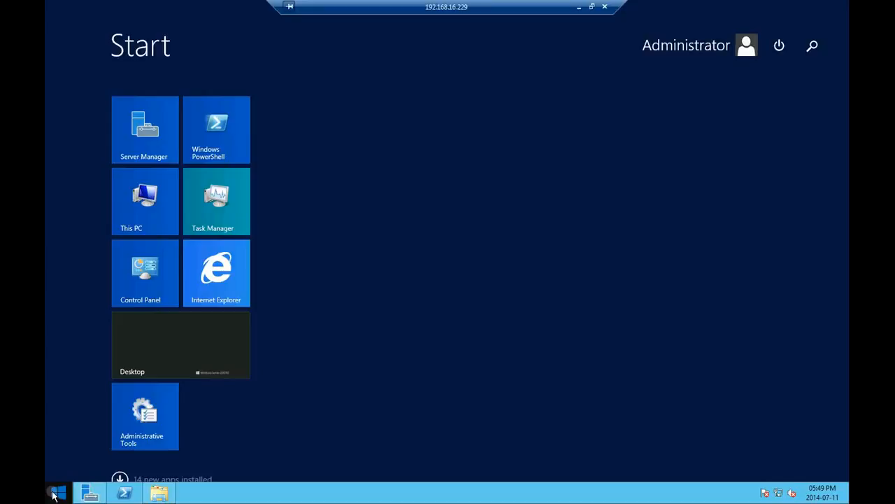
pyautogui.click(54, 494)
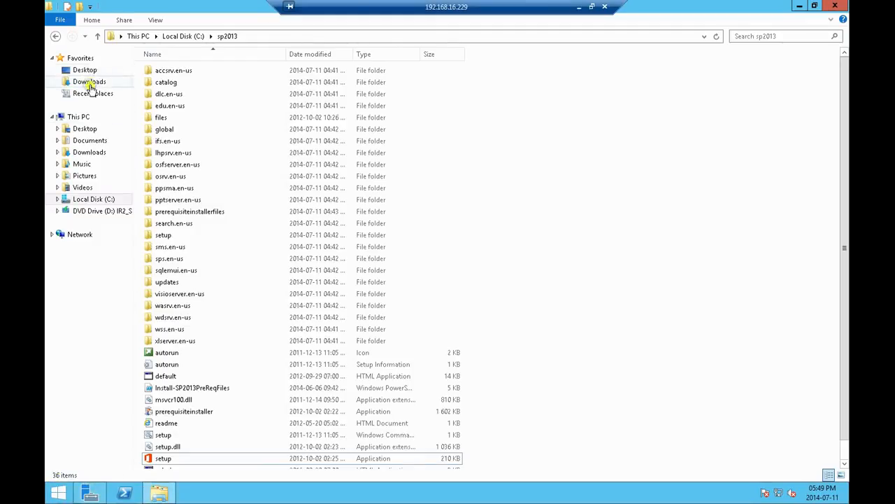
pyautogui.click(89, 82)
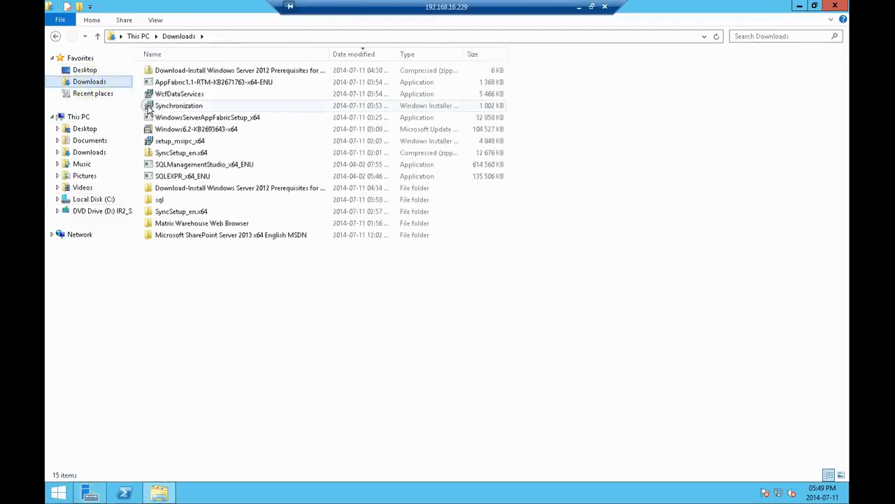
pyautogui.doubleClick(199, 222)
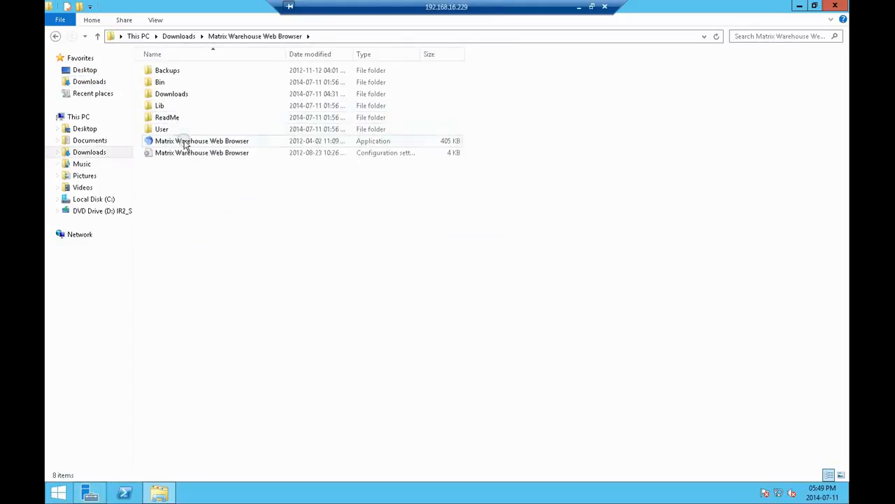
pyautogui.doubleClick(186, 142)
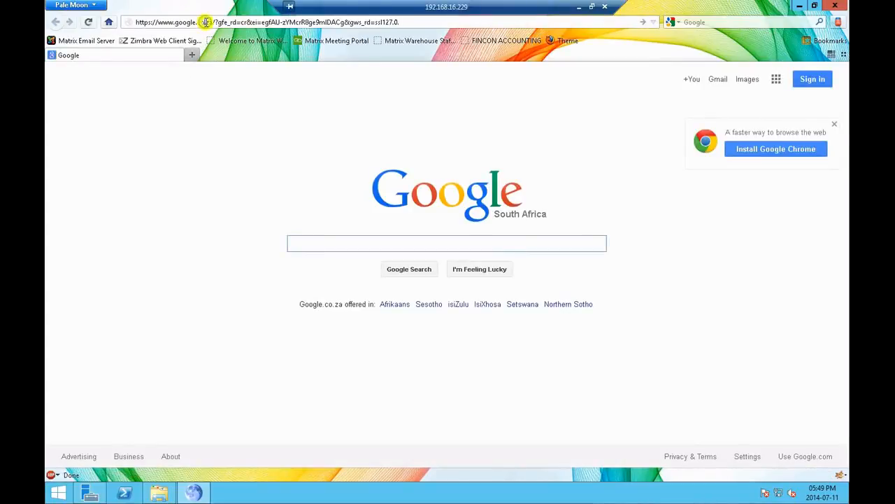
pyautogui.click(206, 22)
pyautogui.write('127.0.0.1')
pyautogui.press('Return')
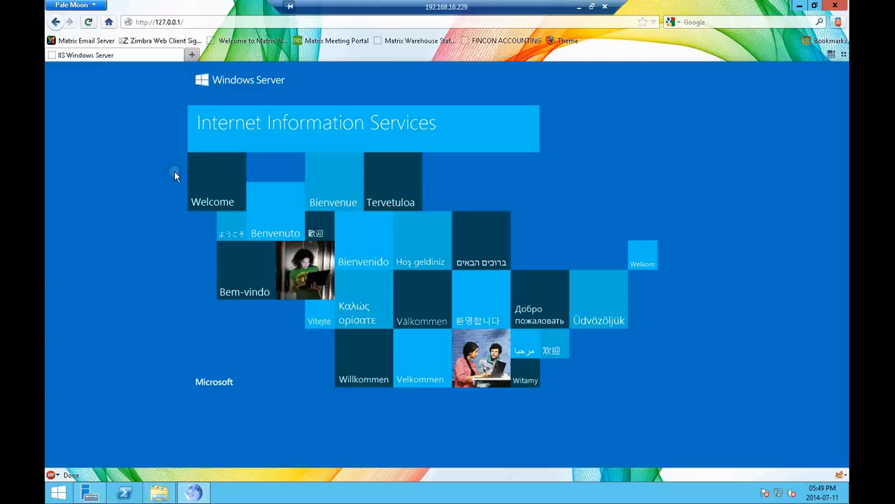
# Step: Open the SharePoint 2013 Management Shell from the installed apps, check its startup output, and close it
pyautogui.click(59, 493)
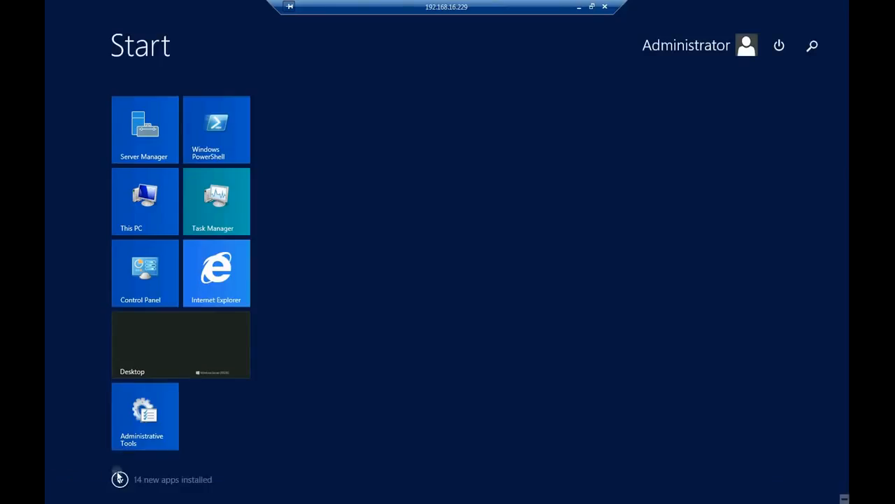
pyautogui.click(120, 479)
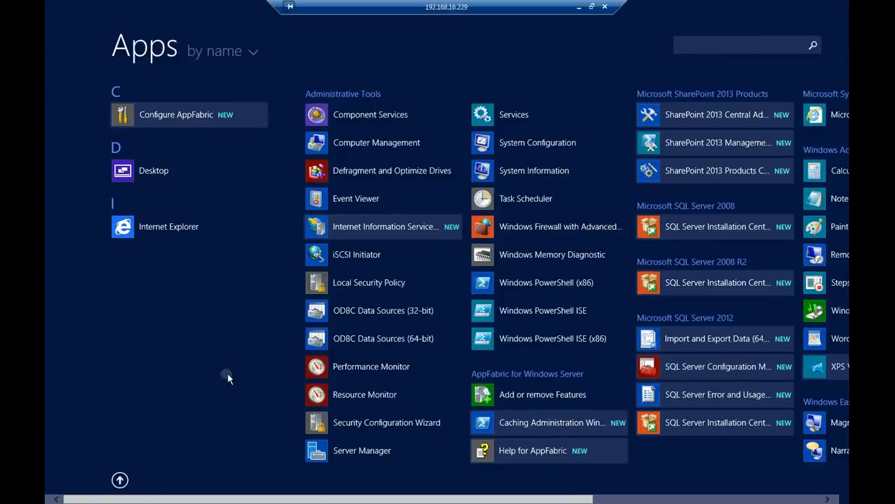
pyautogui.click(713, 147)
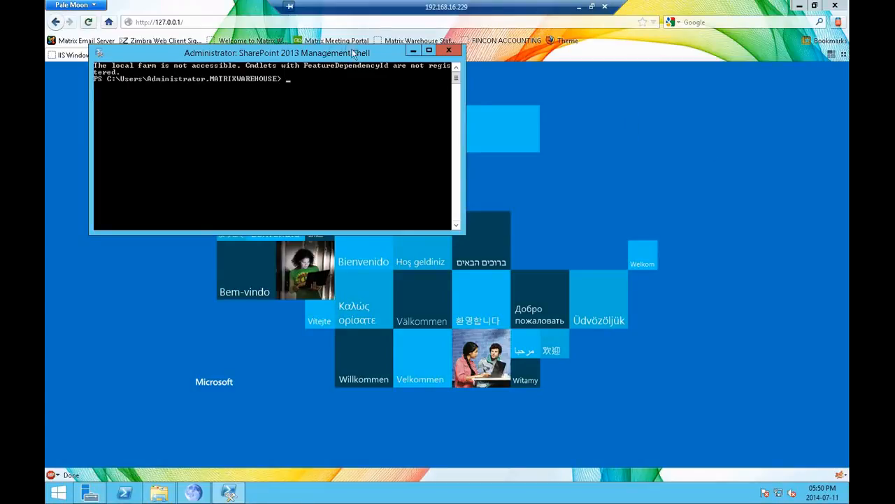
pyautogui.click(442, 52)
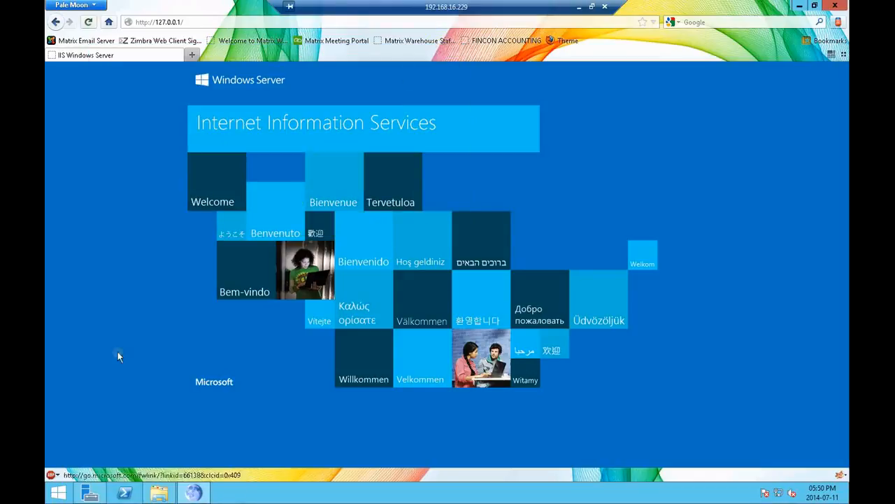
# Step: Run the SharePoint 2013 Products Configuration Wizard through to the end and finish it to launch the default SharePoint site
pyautogui.click(59, 493)
pyautogui.click(120, 479)
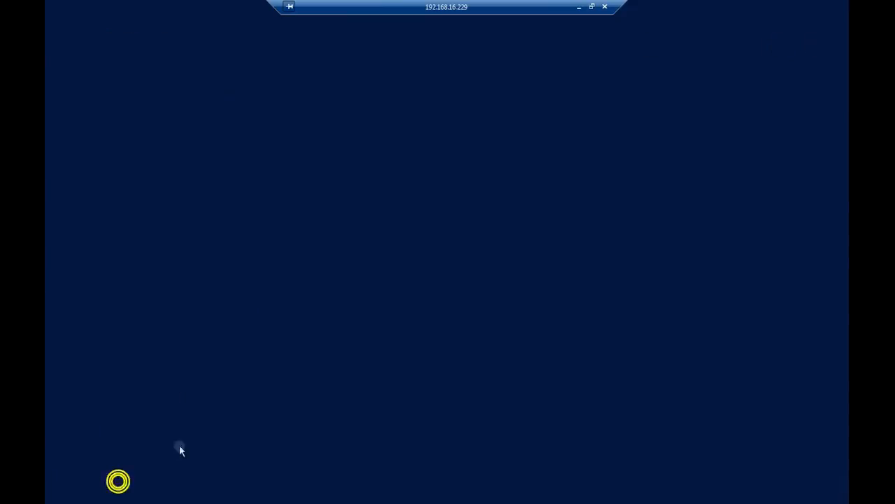
pyautogui.click(701, 170)
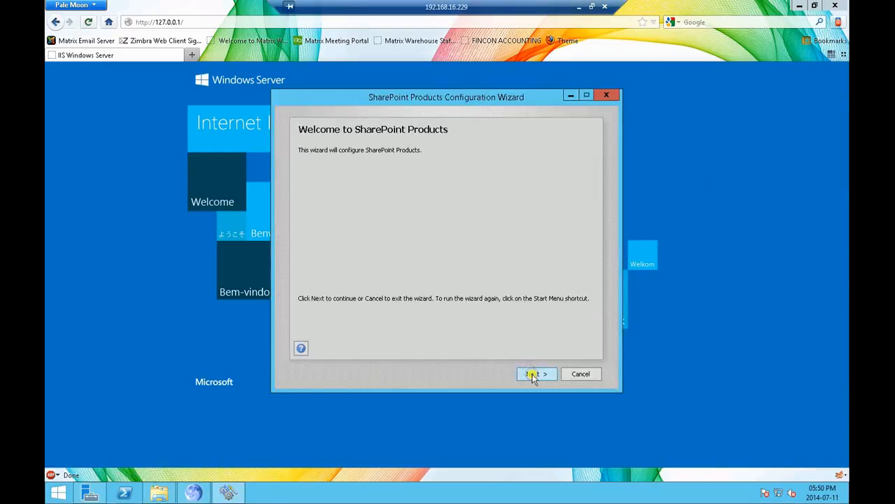
pyautogui.click(533, 375)
pyautogui.click(493, 314)
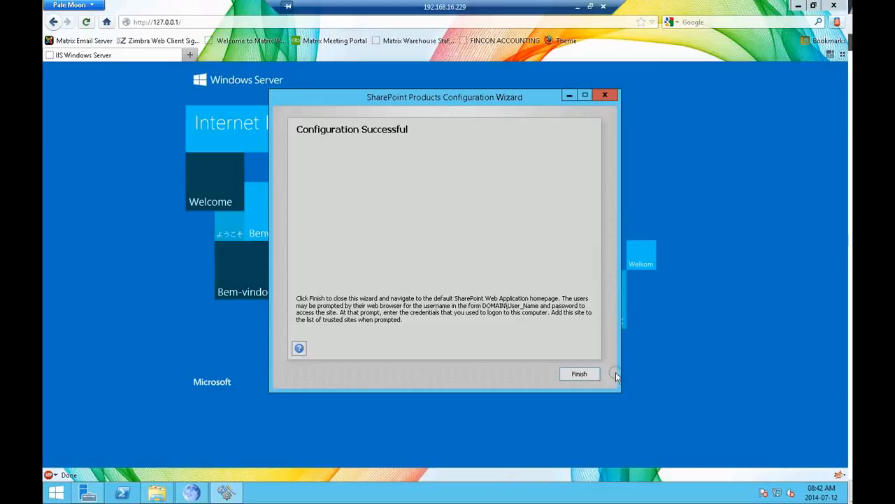
pyautogui.click(584, 374)
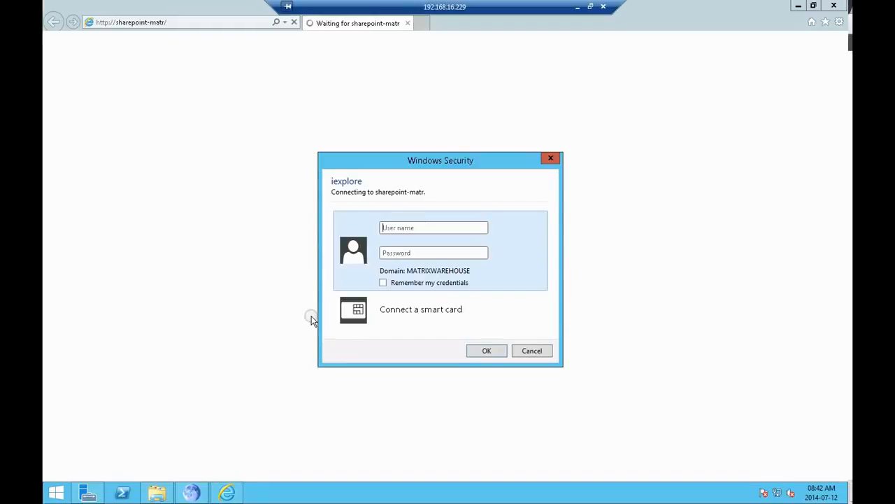
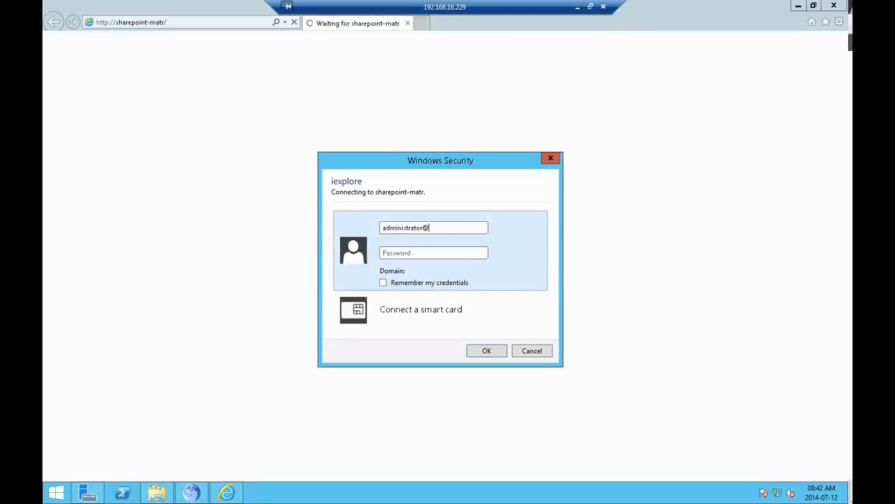
# Step: Sign in to the sharepoint-matr site with the administrator's domain user name and account password, having the credentials remembered
pyautogui.press('Tab')
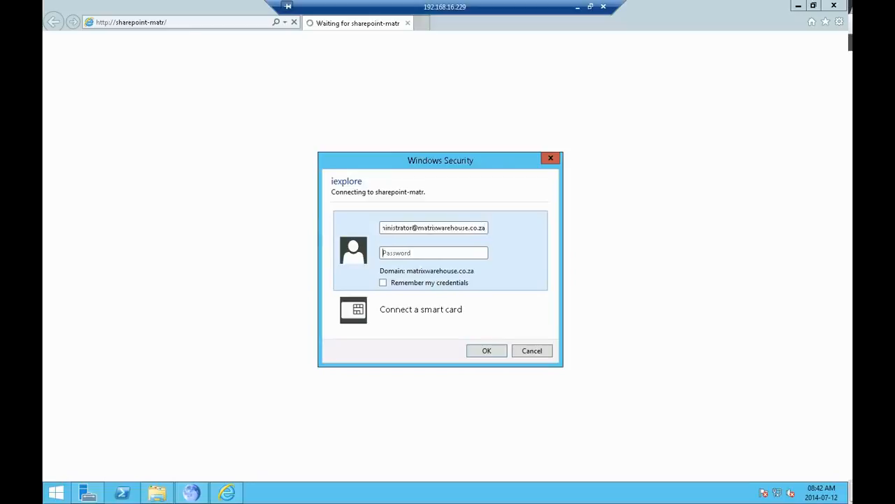
pyautogui.write('••••••••••••••••')
pyautogui.click(382, 281)
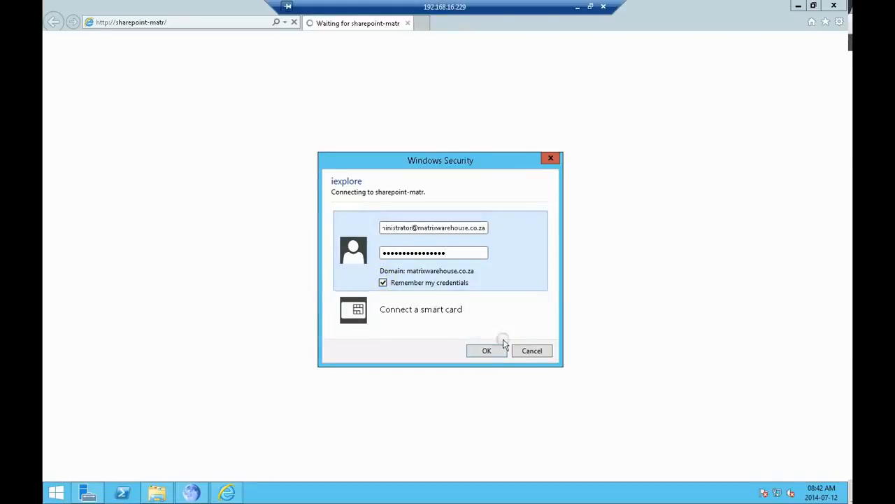
pyautogui.click(487, 350)
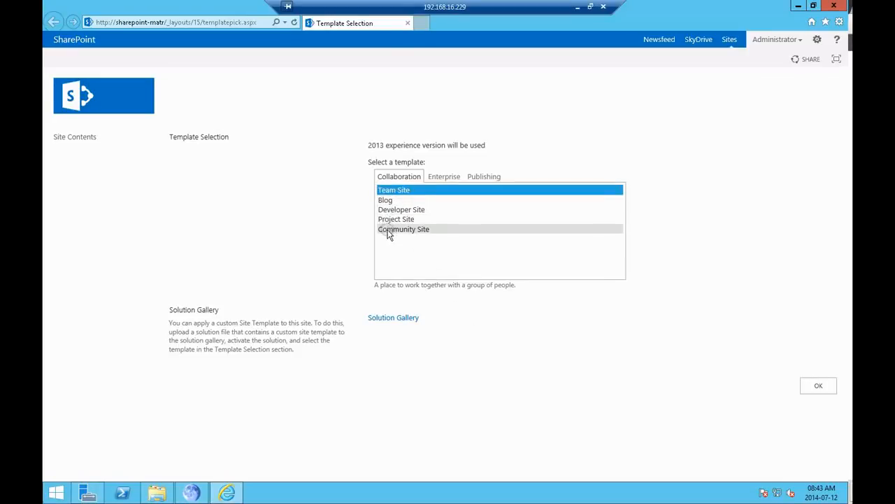
# Step: Apply the Team Site template from the Collaboration category to the new SharePoint site
pyautogui.click(406, 190)
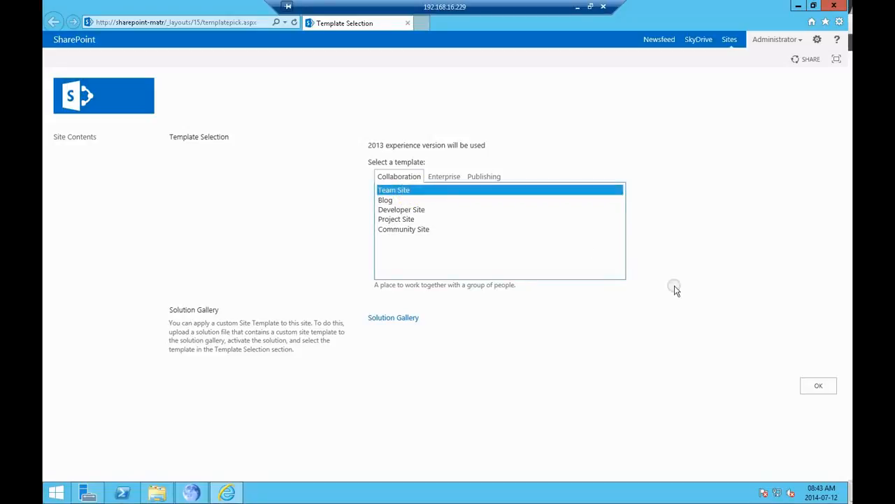
pyautogui.click(816, 391)
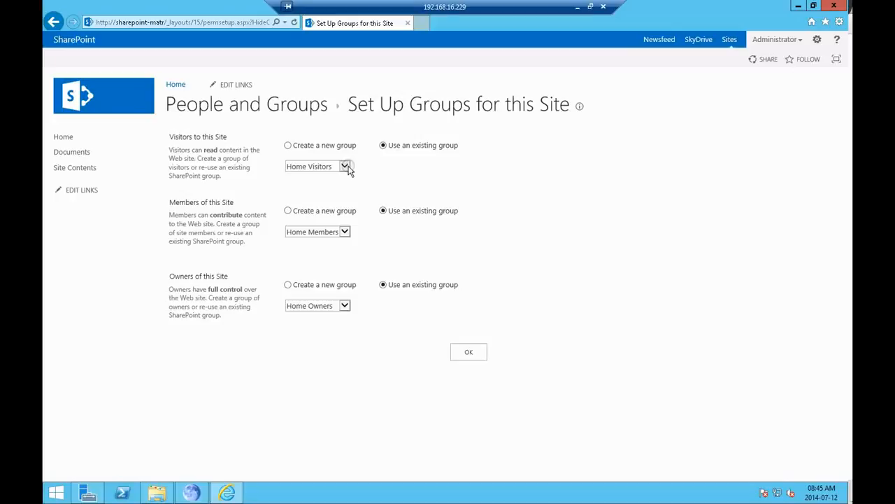
# Step: Look through the existing groups for the site's visitors, try the option to create a new group, and return to using an existing group
pyautogui.click(345, 166)
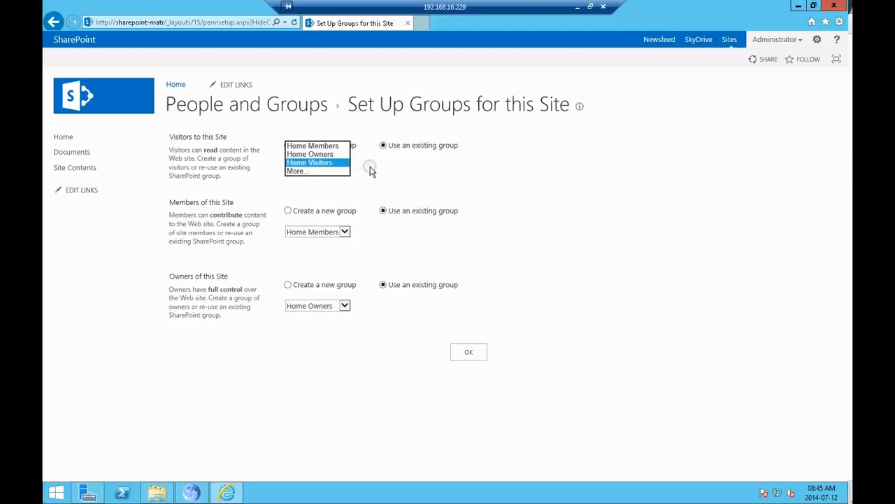
pyautogui.click(371, 171)
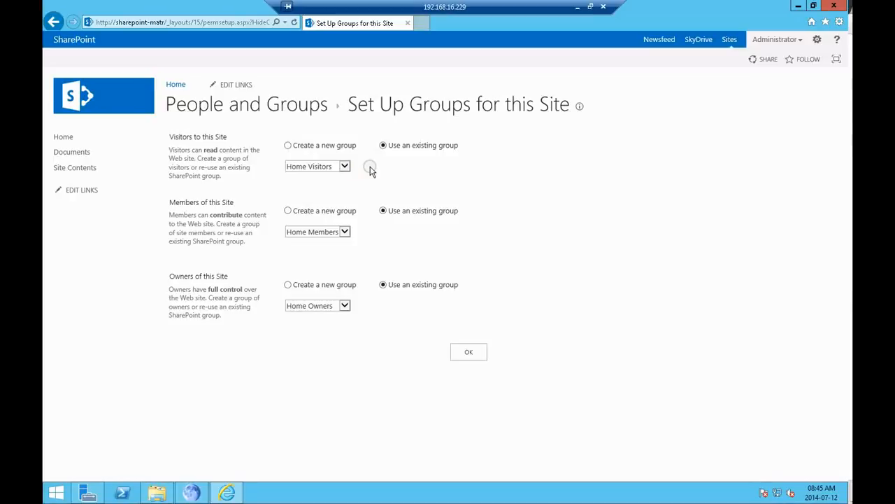
pyautogui.click(314, 146)
pyautogui.click(344, 166)
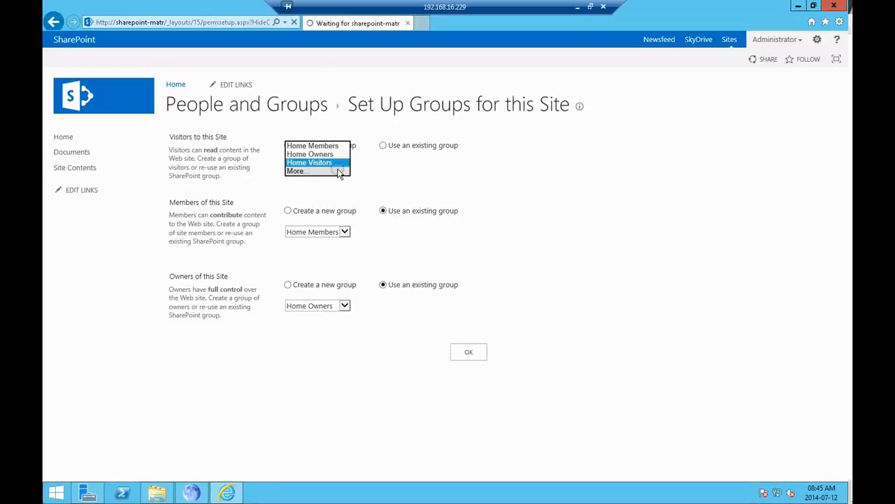
pyautogui.click(339, 172)
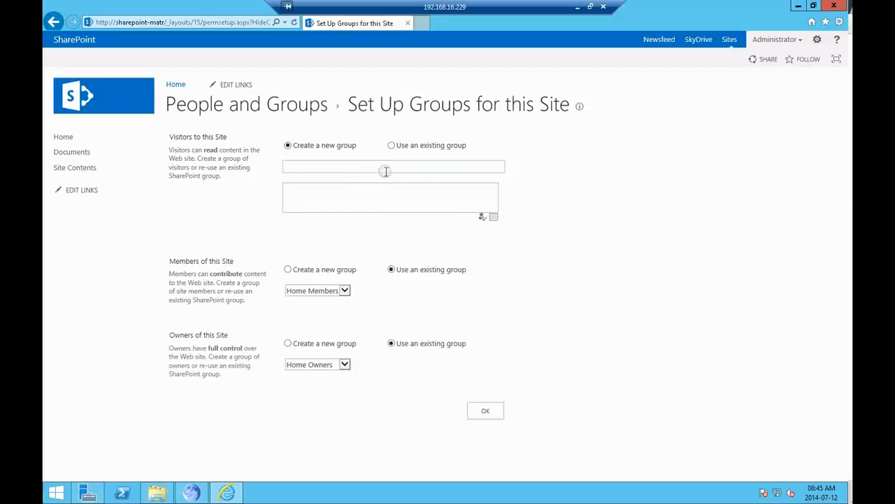
pyautogui.click(366, 166)
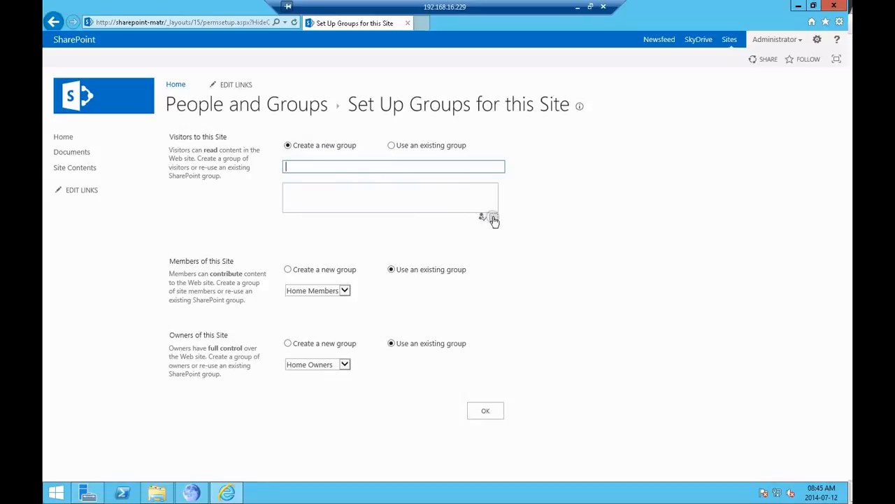
pyautogui.click(391, 146)
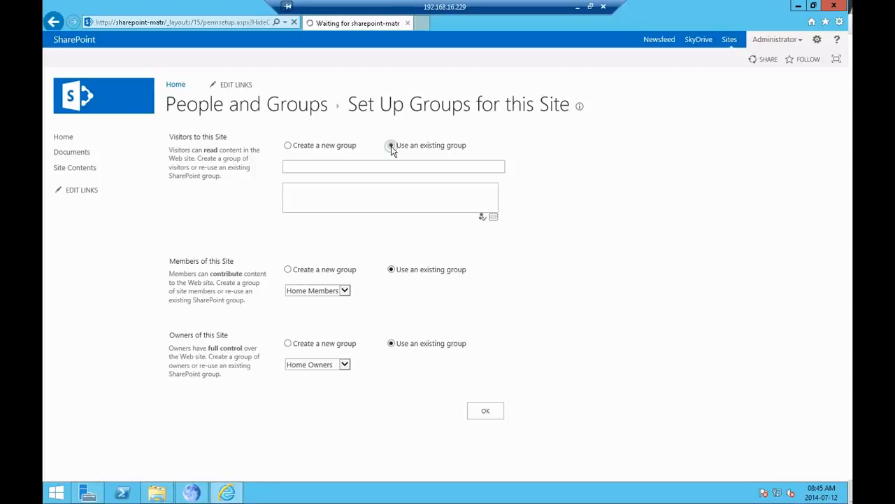
# Step: Assign the existing Home Visitors group to the site's visitors and accept the group setup with the members and owners groups as preset
pyautogui.click(344, 165)
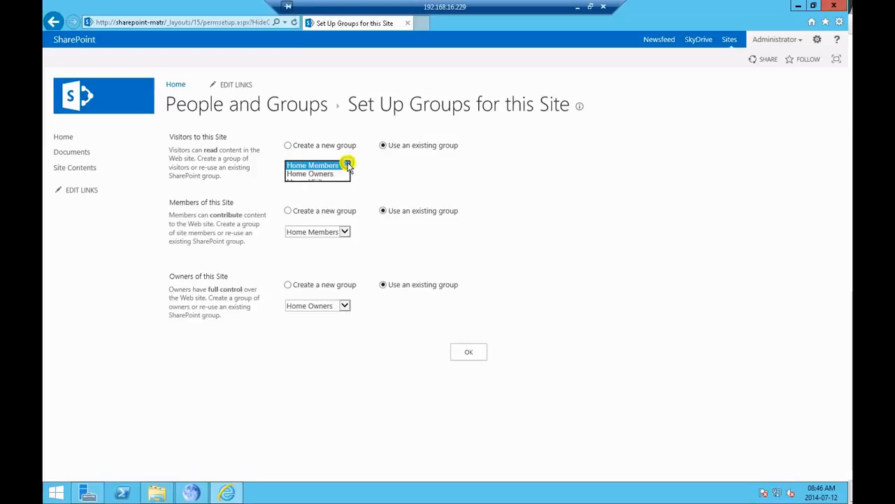
pyautogui.click(331, 184)
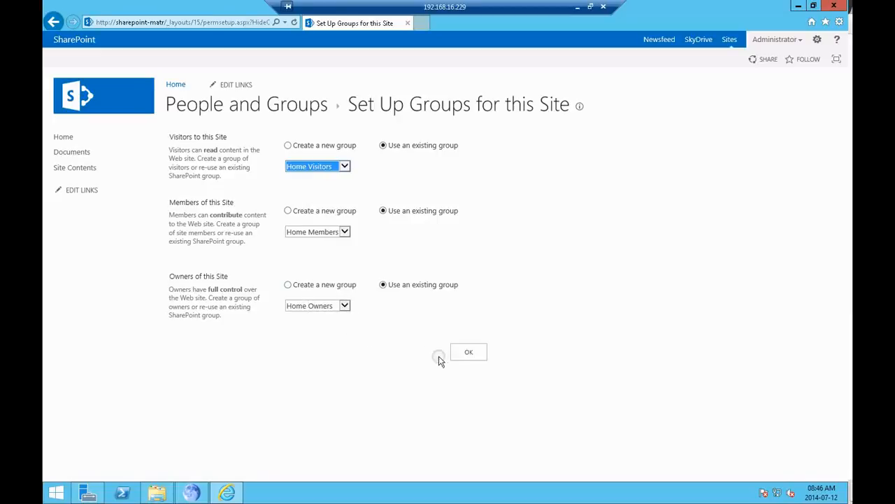
pyautogui.click(467, 354)
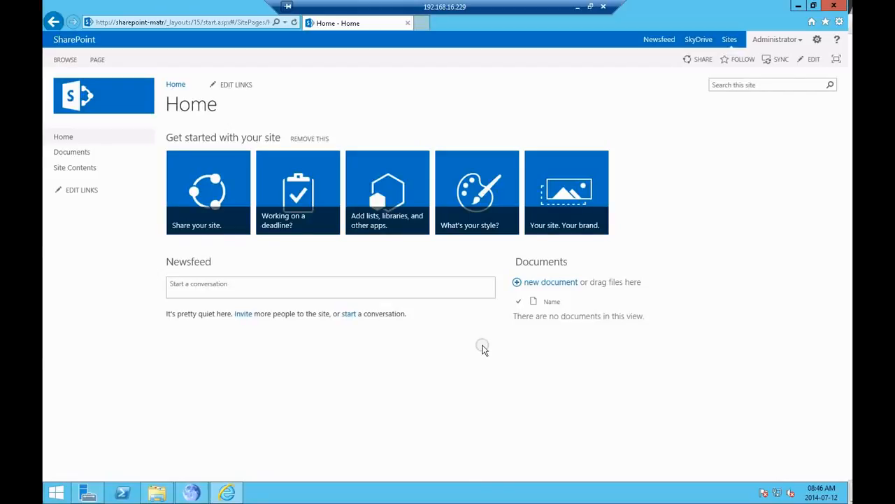
# Step: Post the message "Finally got Sharepoint 2013 Installed on Server 2012 R2" to the team site's newsfeed
pyautogui.click(446, 288)
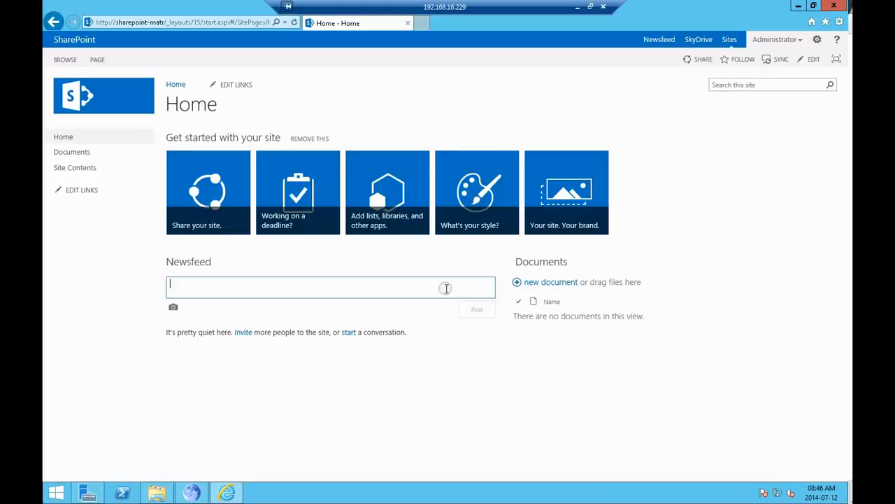
pyautogui.write('Finall')
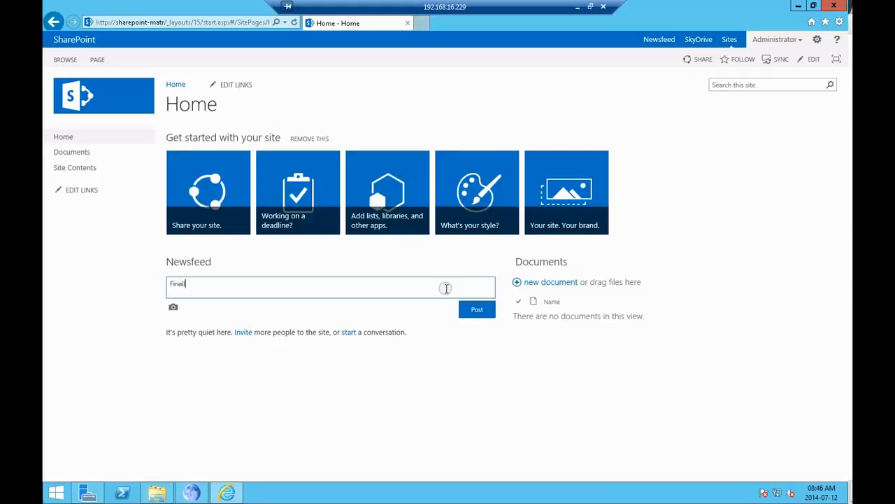
pyautogui.write('y got Sharepoint 2013 Installed on Server ')
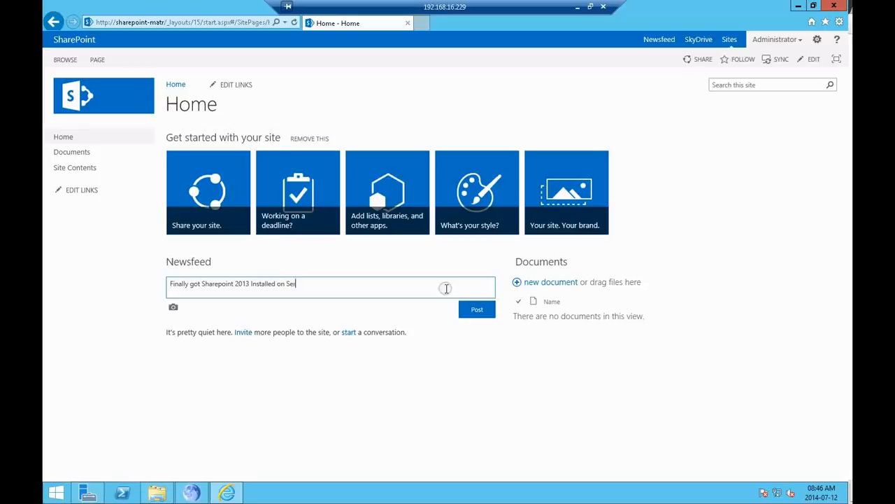
pyautogui.write('2012 R2')
pyautogui.click(476, 312)
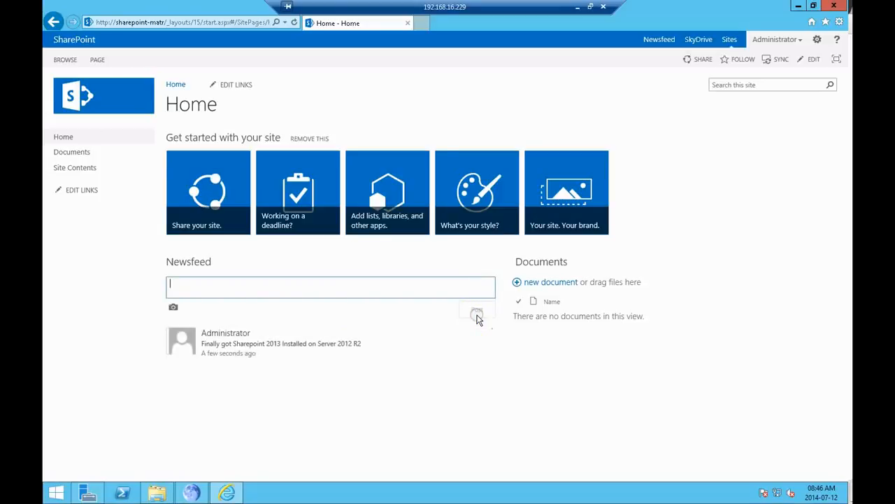